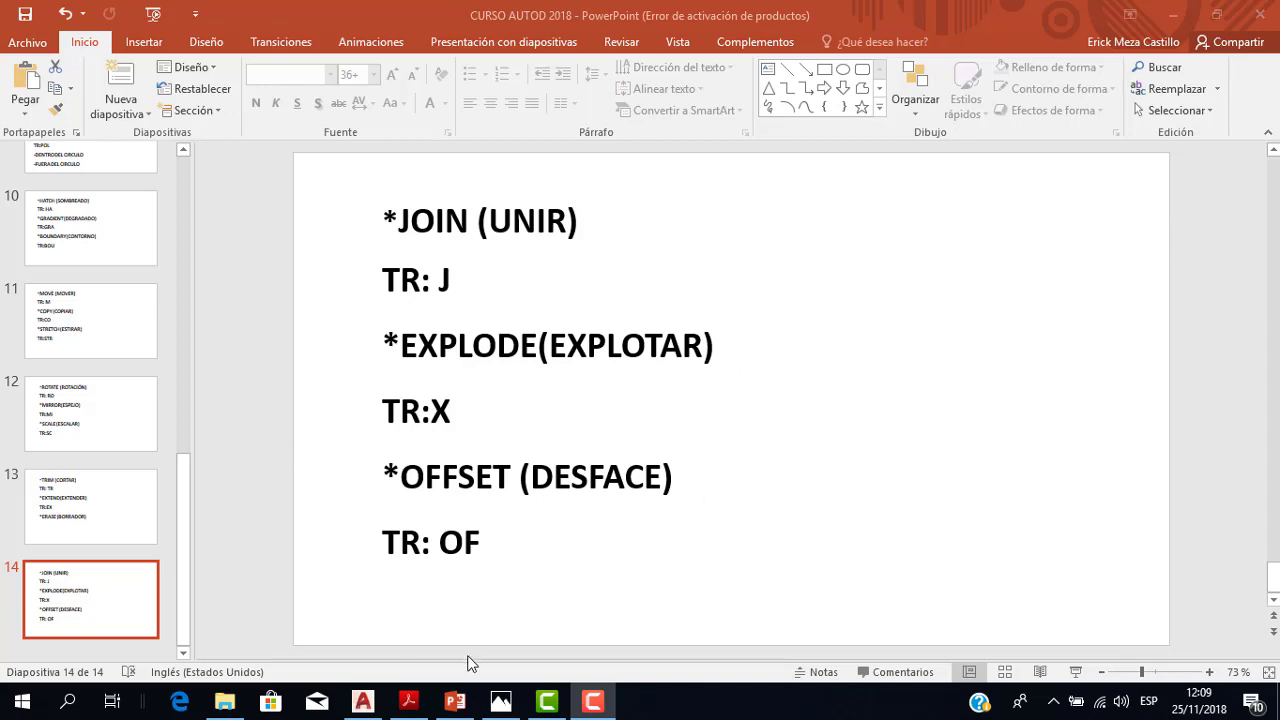
# View the offset exercise image in Photos, then return to the empty AutoCAD Drawing2.
pyautogui.click(490, 698)
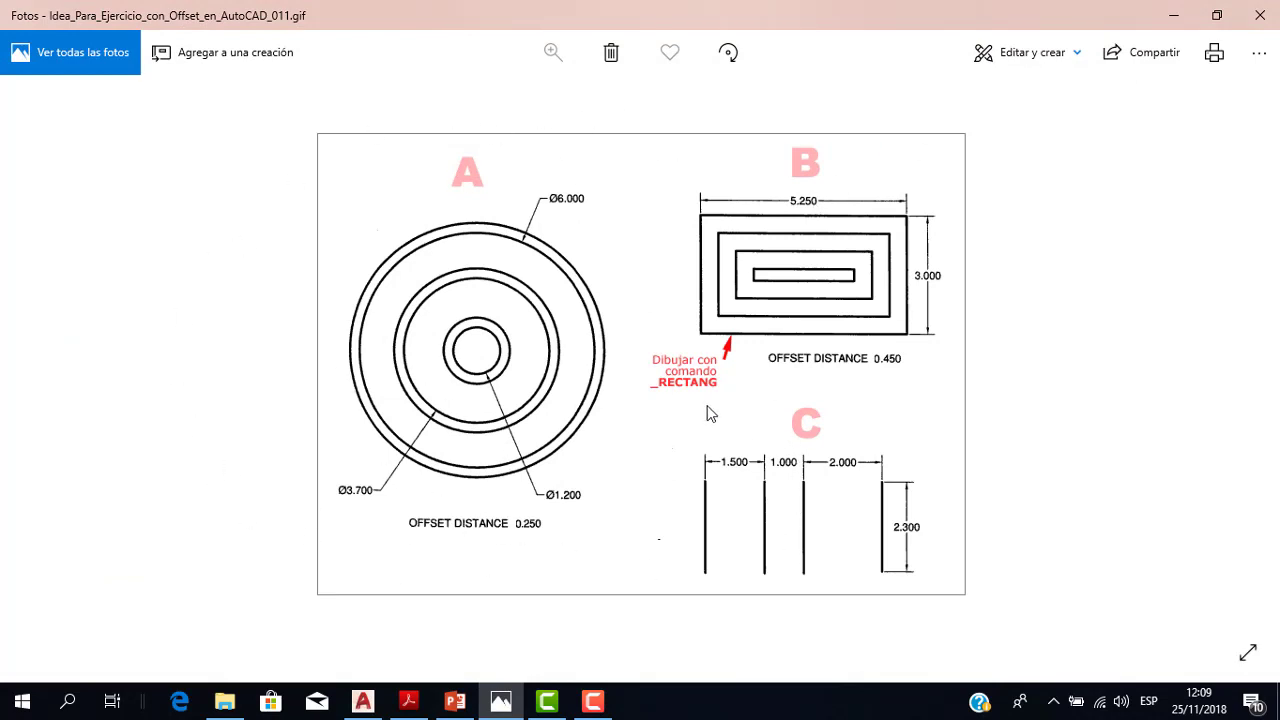
pyautogui.click(363, 700)
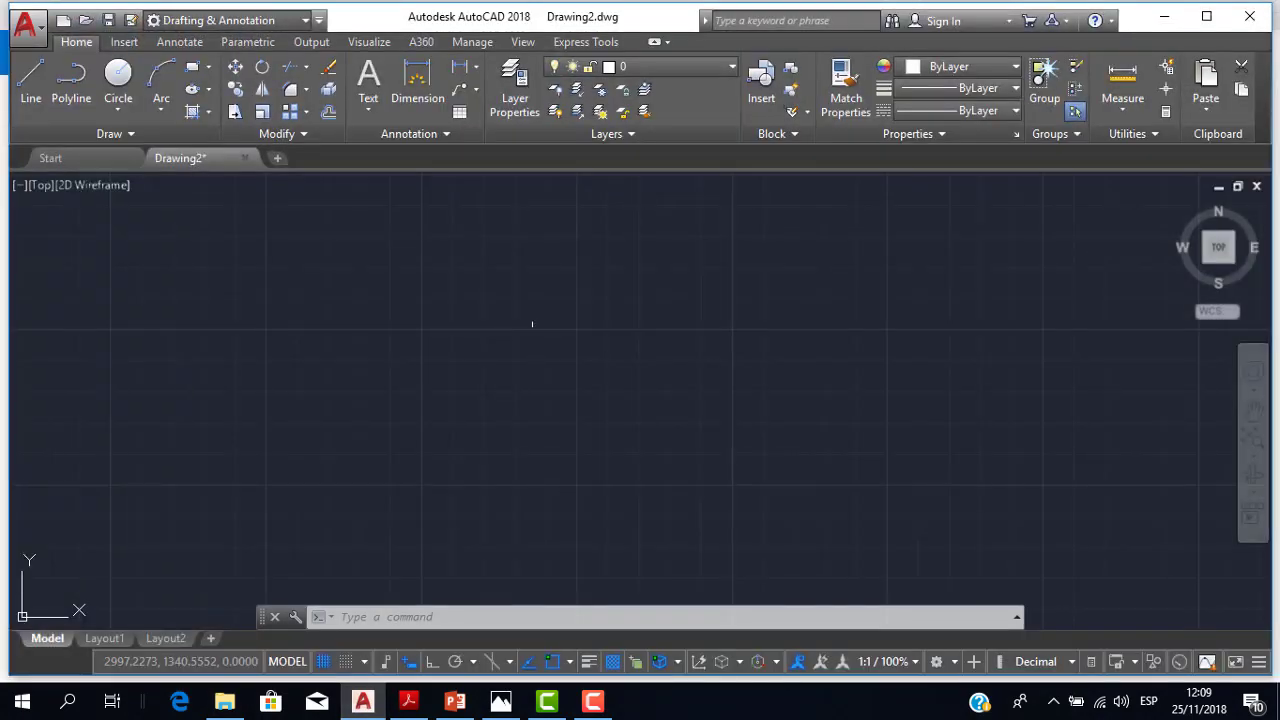
# Reposition the view of the empty Drawing2 and start the LINE command from the Draw panel.
pyautogui.moveTo(528, 357); pyautogui.dragTo(485, 310, button='middle')
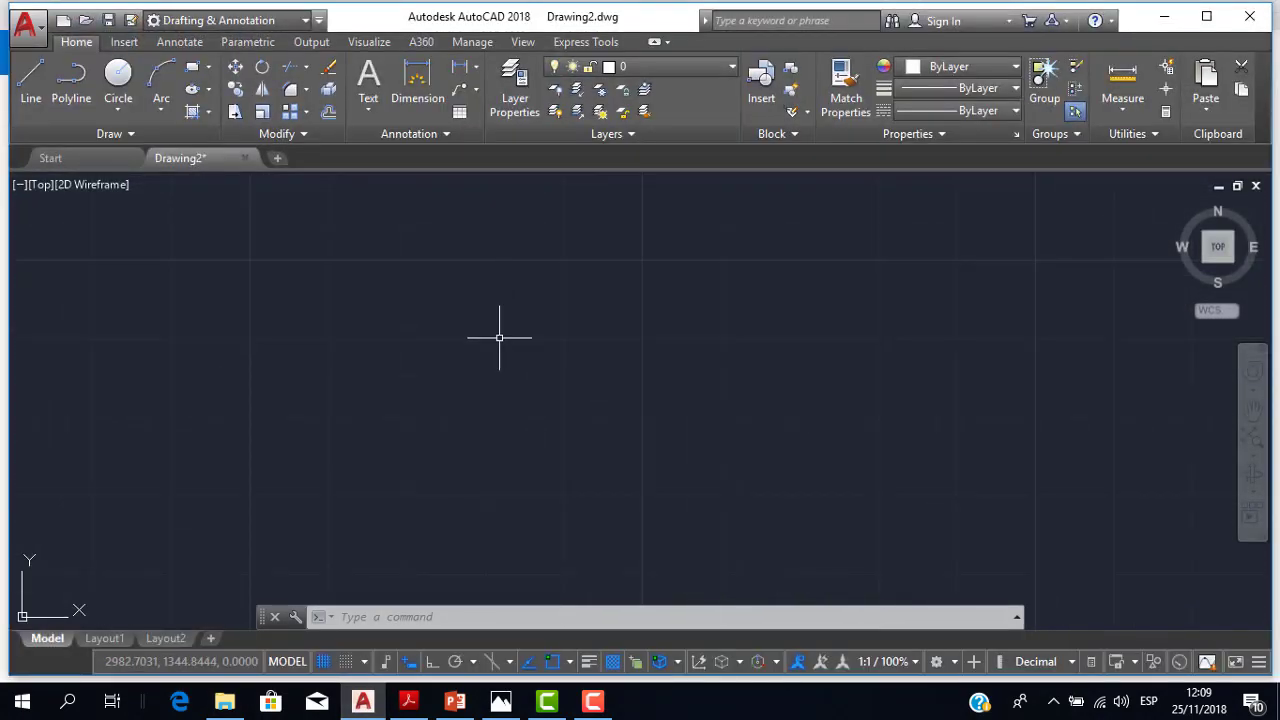
pyautogui.moveTo(486, 306); pyautogui.dragTo(478, 323, button='middle')
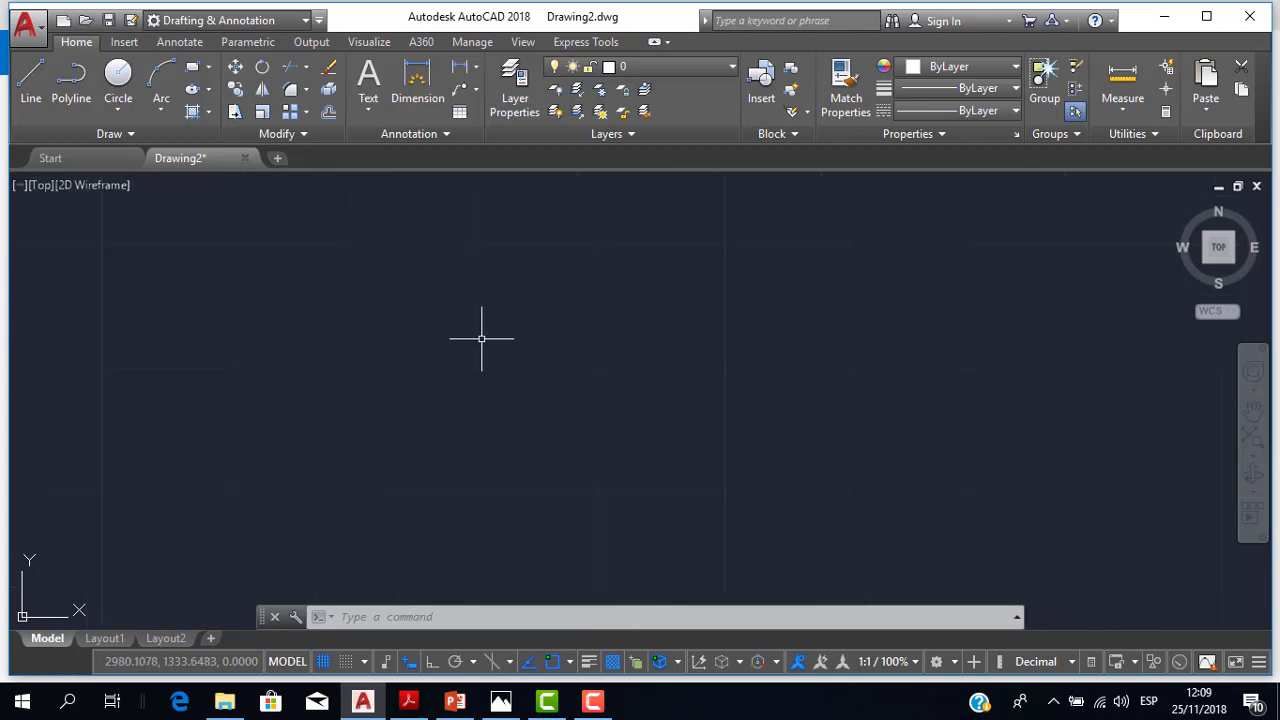
pyautogui.scroll(-2, 478, 323)
pyautogui.scroll(1, 500, 322)
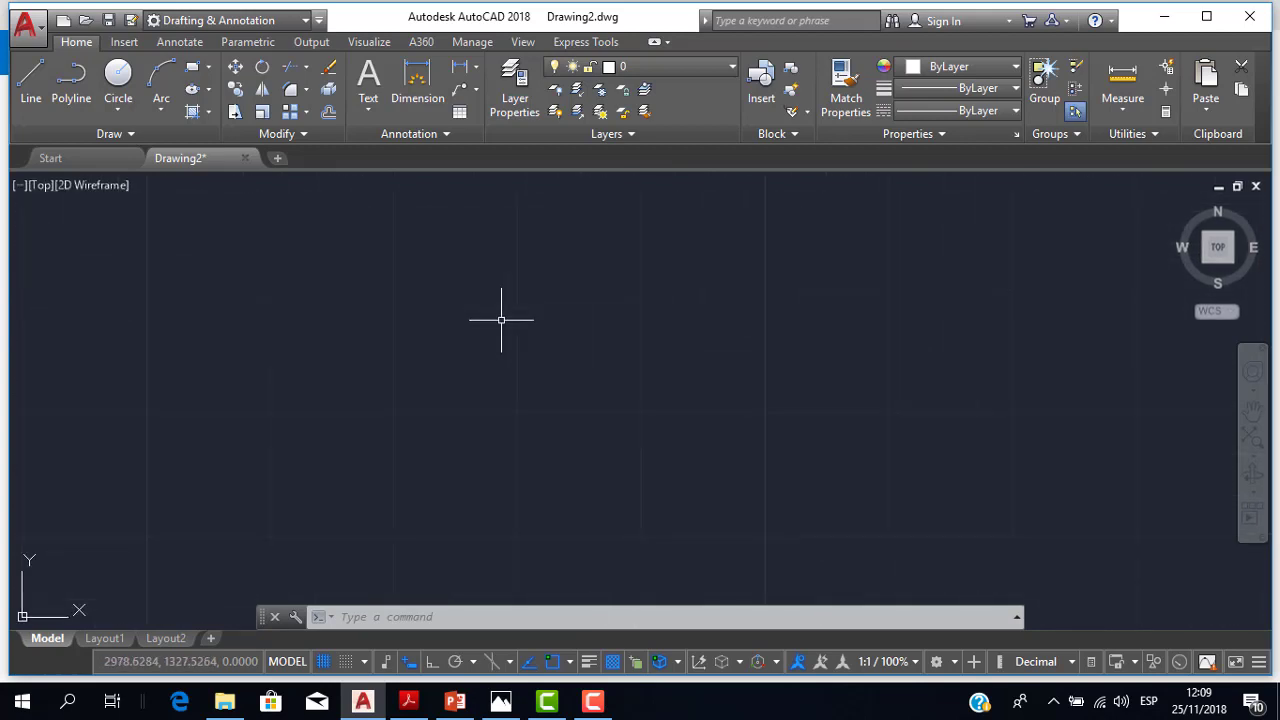
pyautogui.scroll(1, 501, 320)
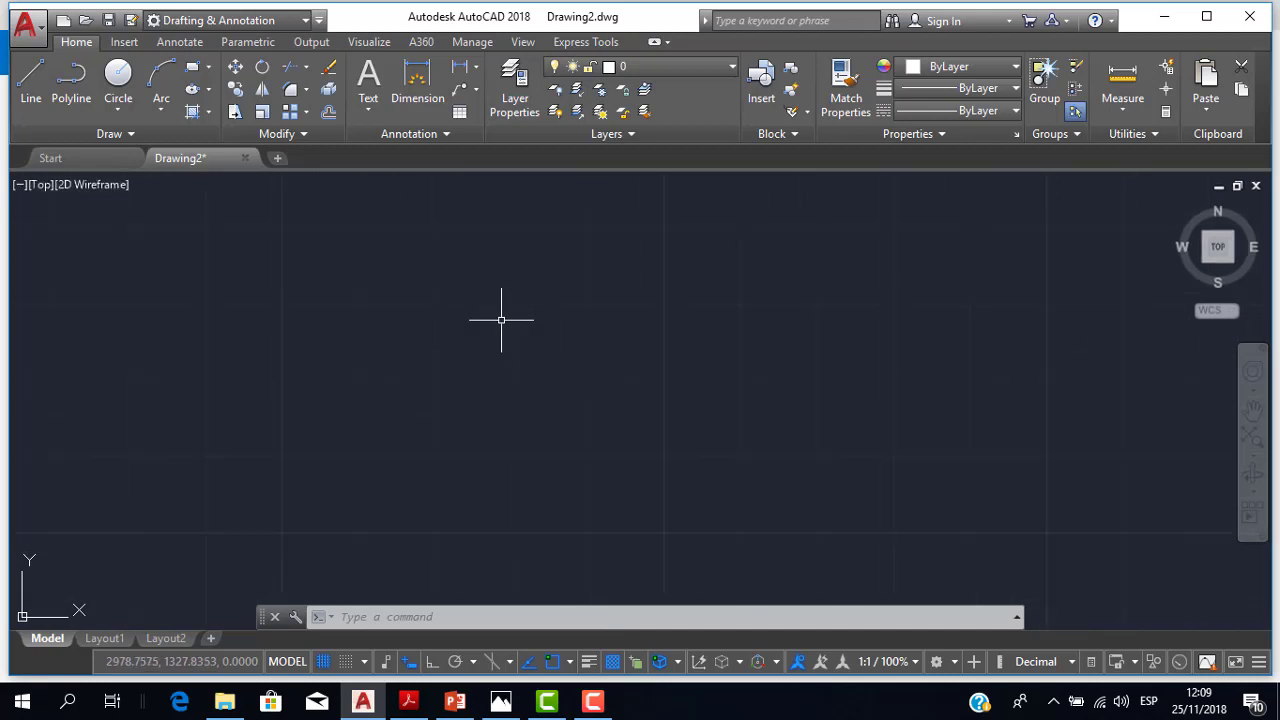
pyautogui.moveTo(501, 320); pyautogui.dragTo(499, 296, button='middle')
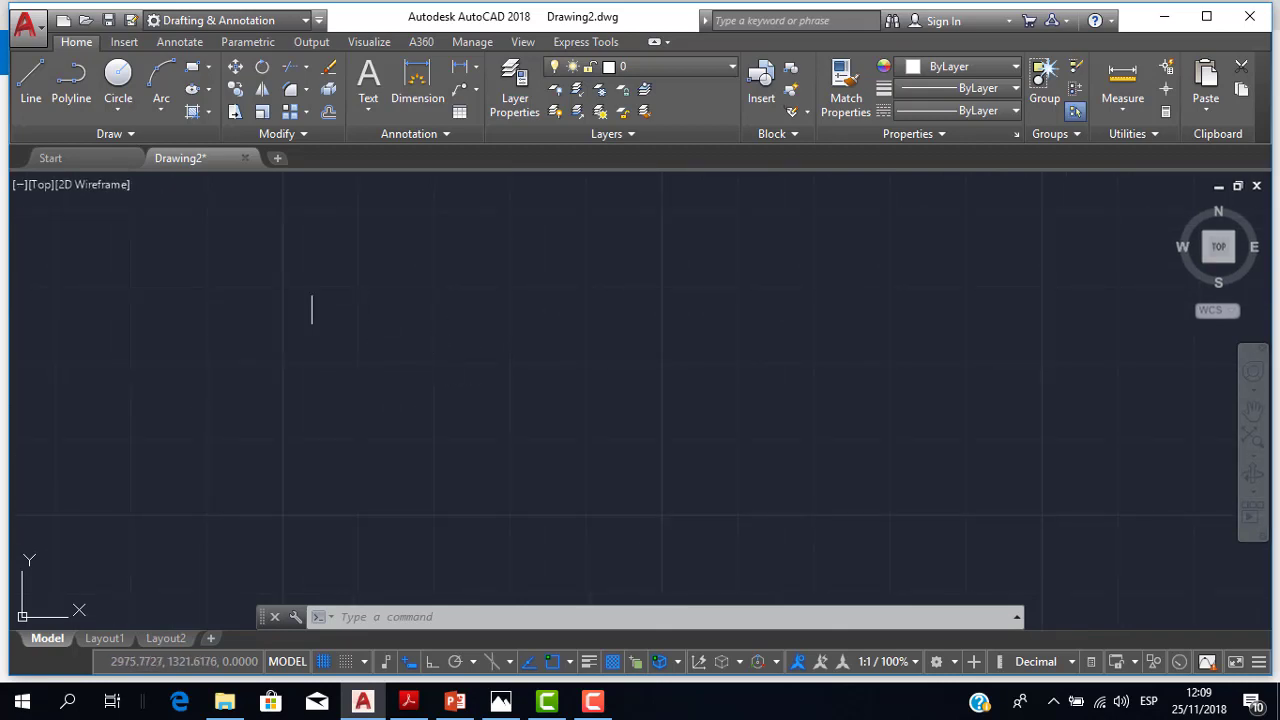
pyautogui.click(30, 85)
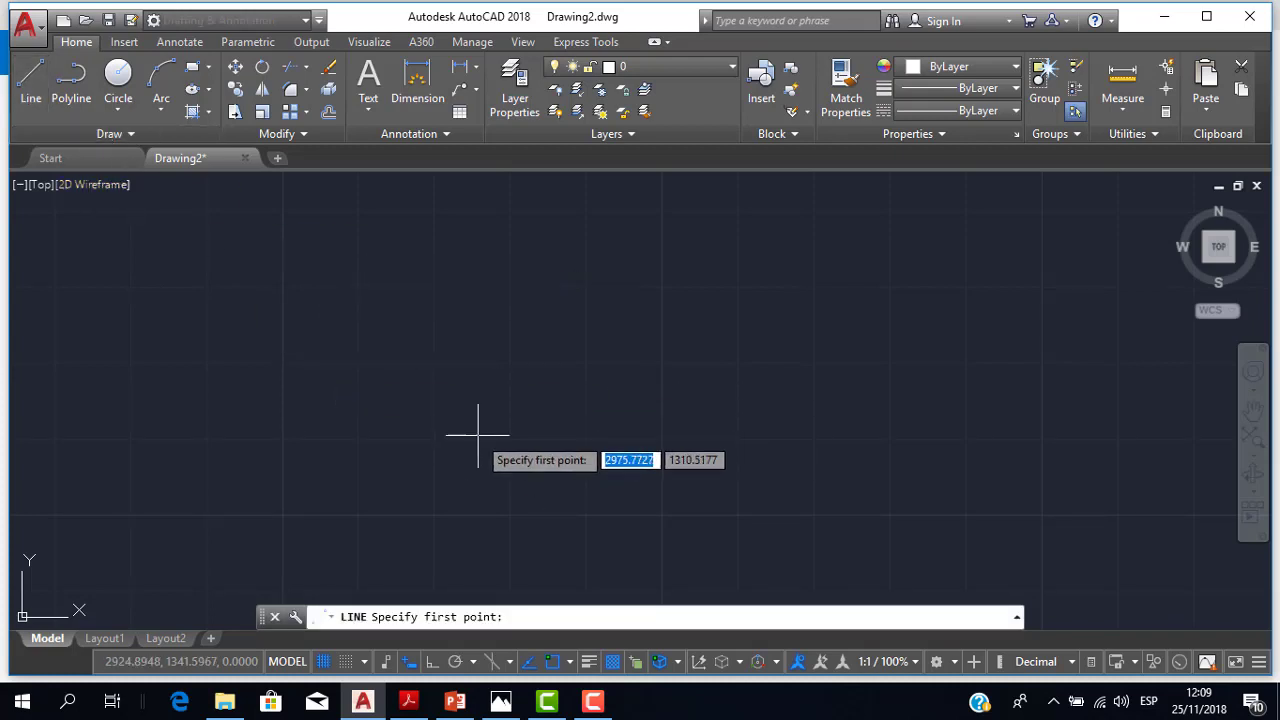
# Pick the square's start corner, turn on Ortho, and draw the first two 20-unit edges.
pyautogui.click(478, 434)
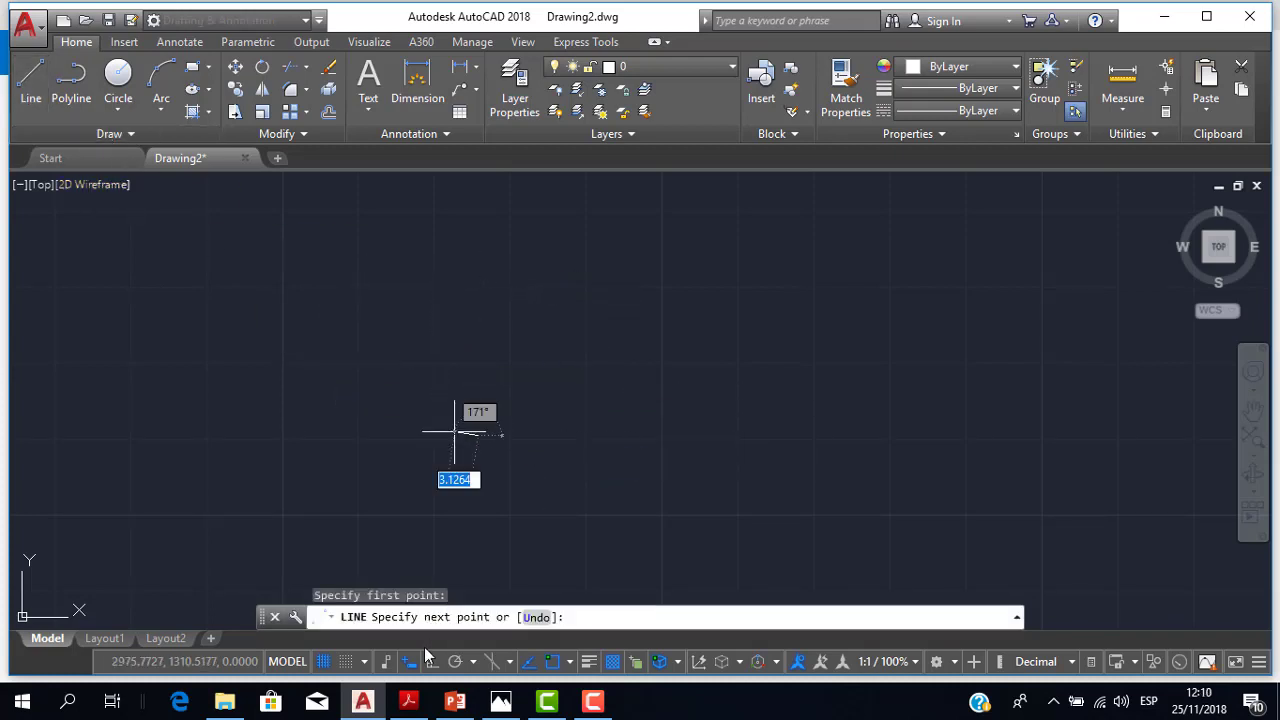
pyautogui.click(430, 662)
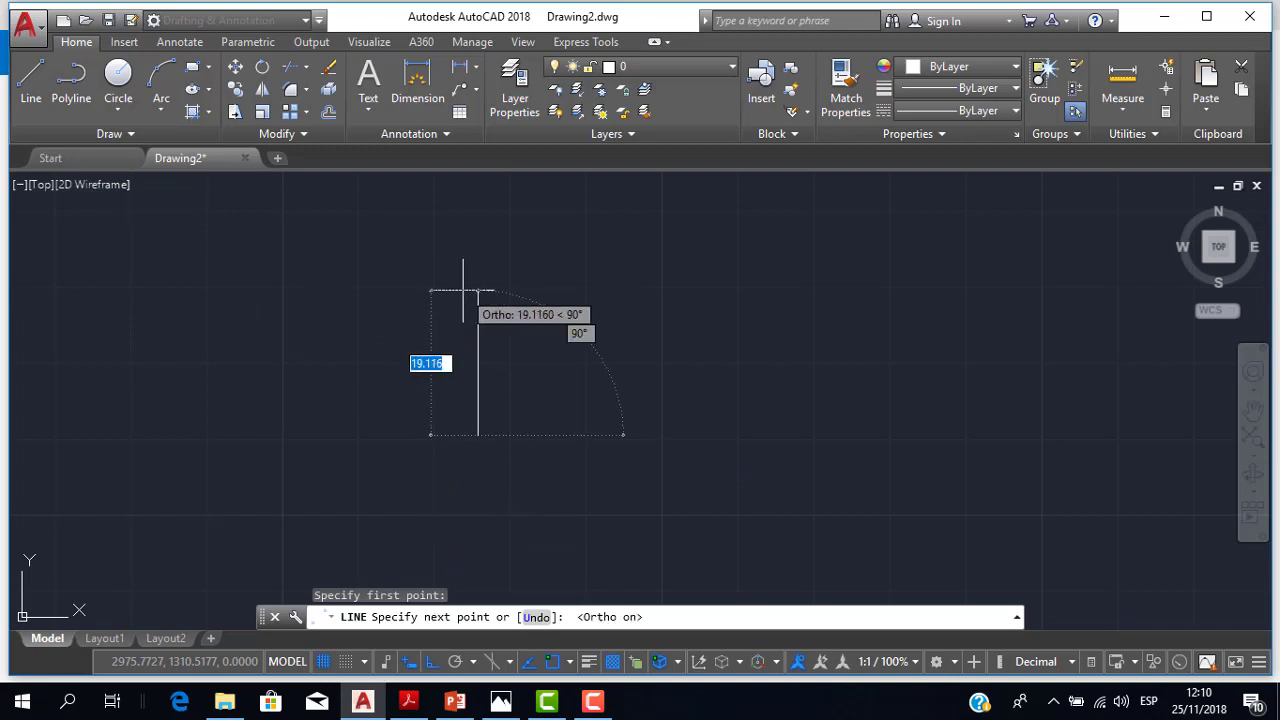
pyautogui.write('20')
pyautogui.press('Return')
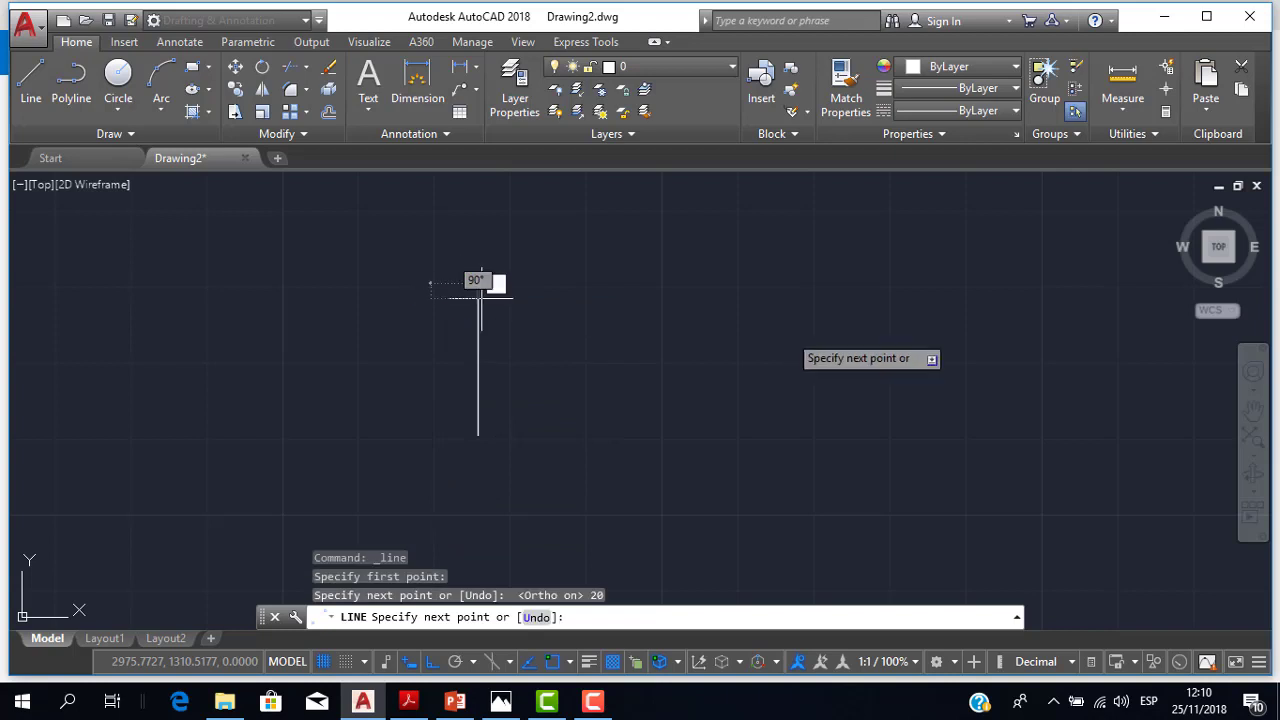
pyautogui.write('2')
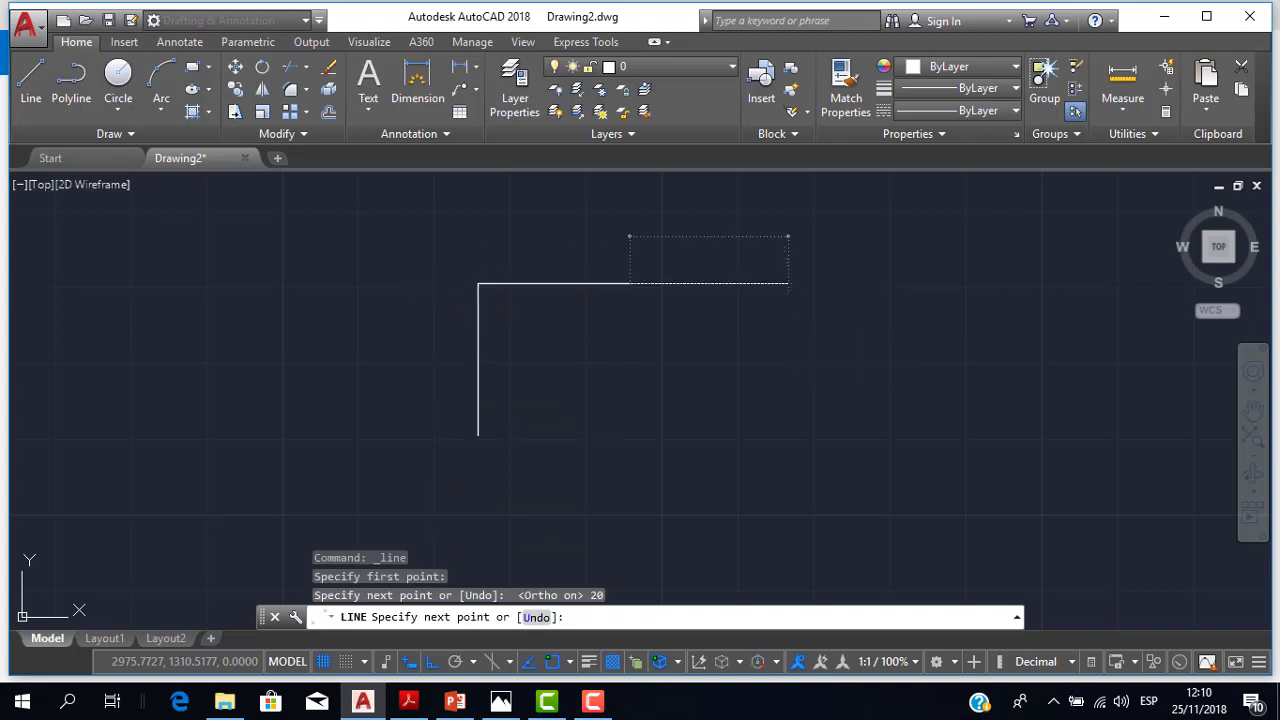
pyautogui.press('Return')
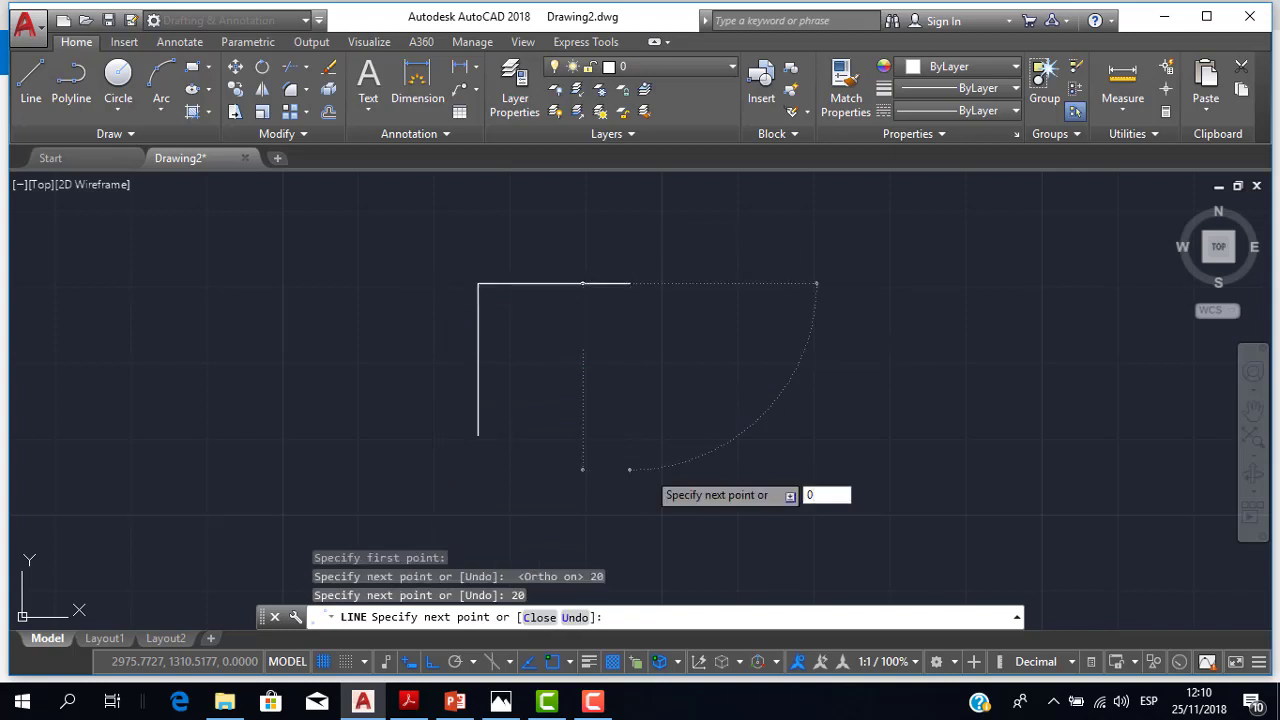
# Draw another 20-unit edge and close the square with C.
pyautogui.write('0')
pyautogui.press('Return')
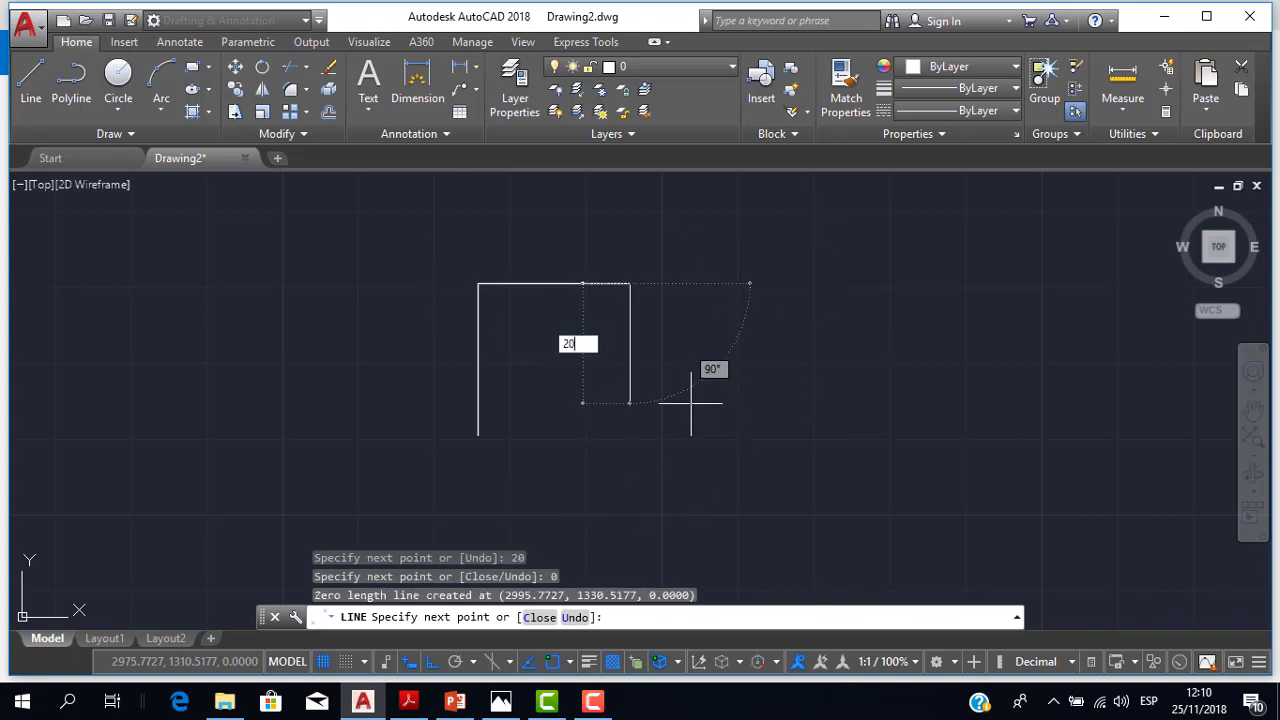
pyautogui.write('20')
pyautogui.press('Return')
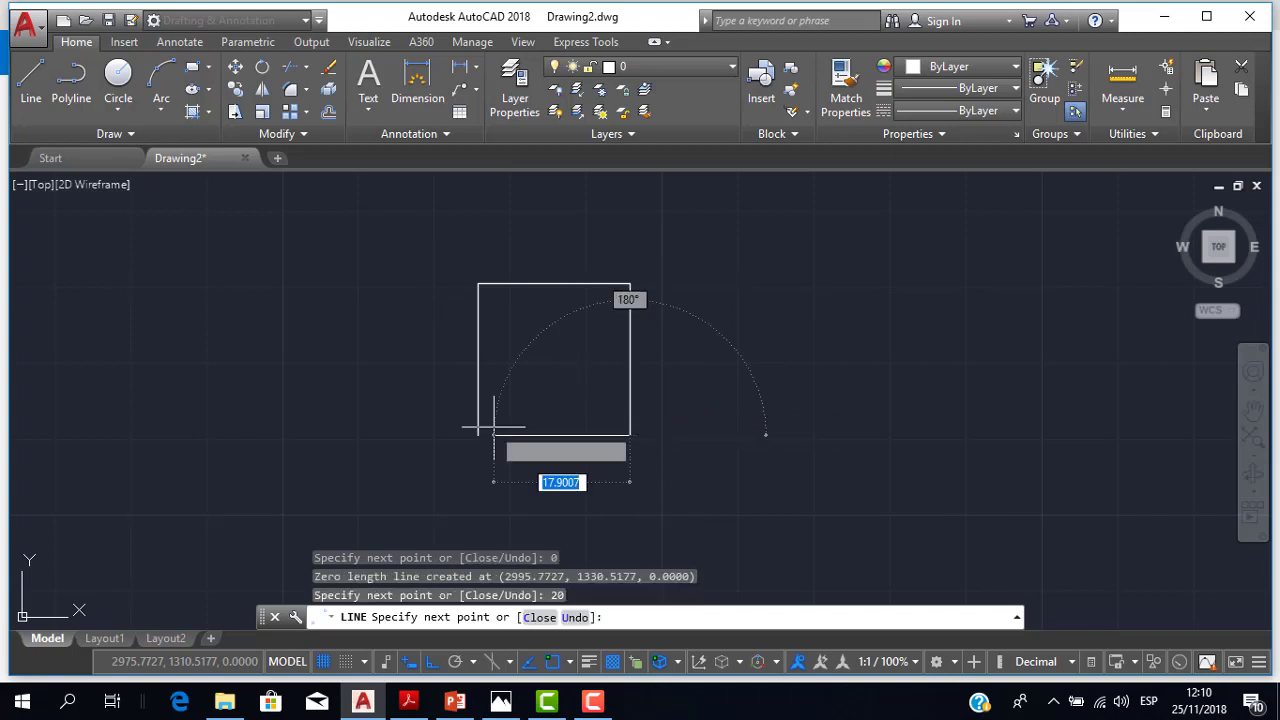
pyautogui.write('c')
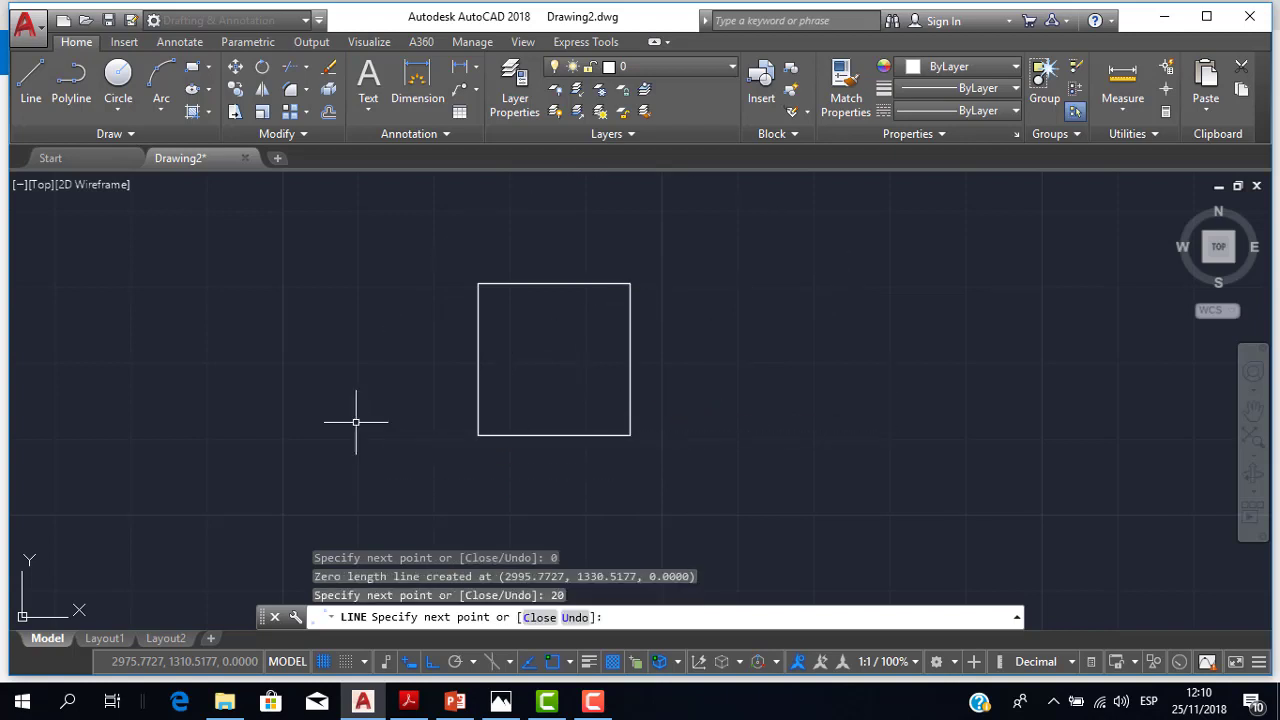
pyautogui.press('Return')
pyautogui.scroll(4, 611, 323)
pyautogui.scroll(-4, 613, 323)
pyautogui.scroll(2, 613, 323)
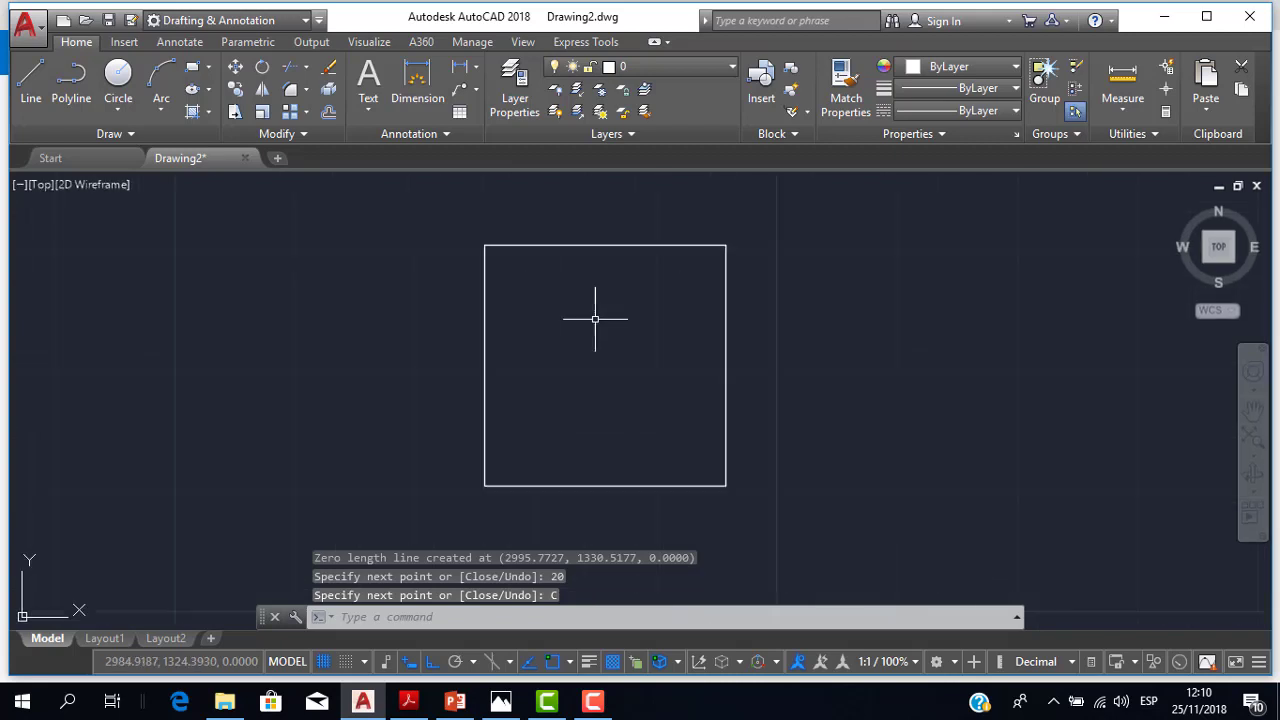
pyautogui.moveTo(594, 320)
pyautogui.mouseDown(button='middle')
pyautogui.moveTo(557, 314)
pyautogui.moveTo(477, 357)
pyautogui.mouseUp(button='middle')
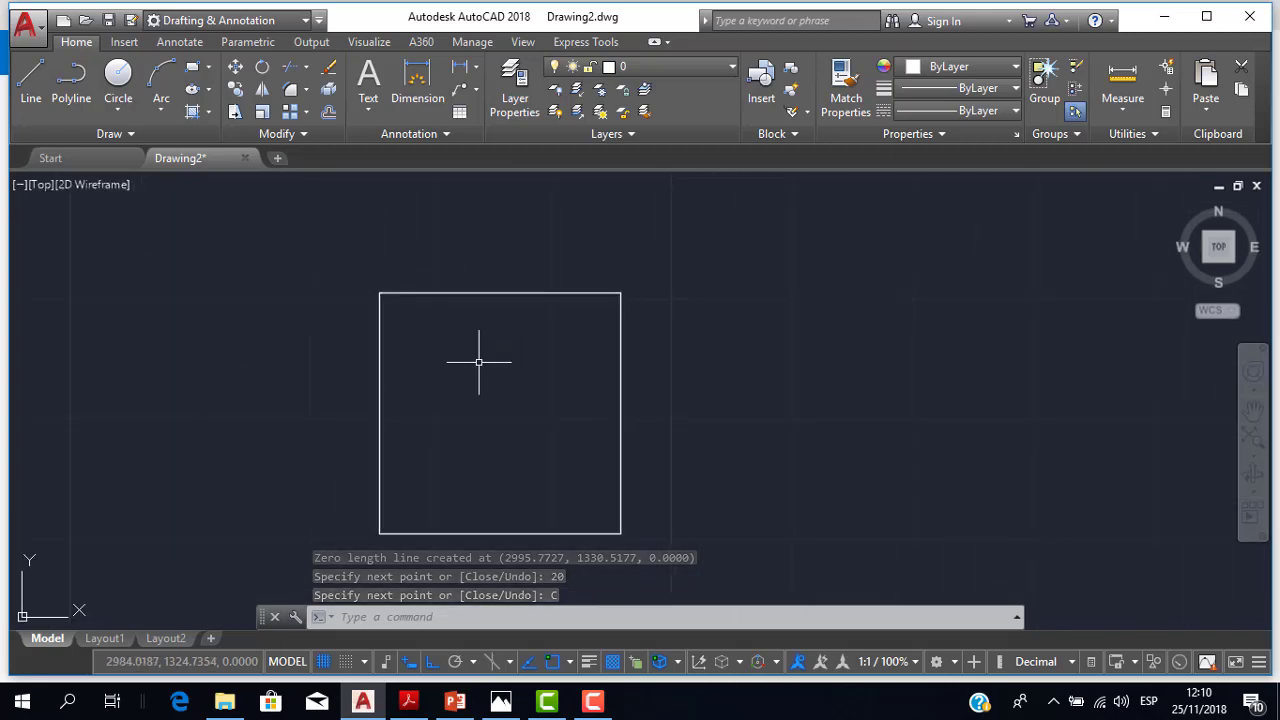
pyautogui.scroll(-2, 509, 326)
pyautogui.scroll(2, 517, 317)
pyautogui.moveTo(517, 317); pyautogui.dragTo(519, 305, button='middle')
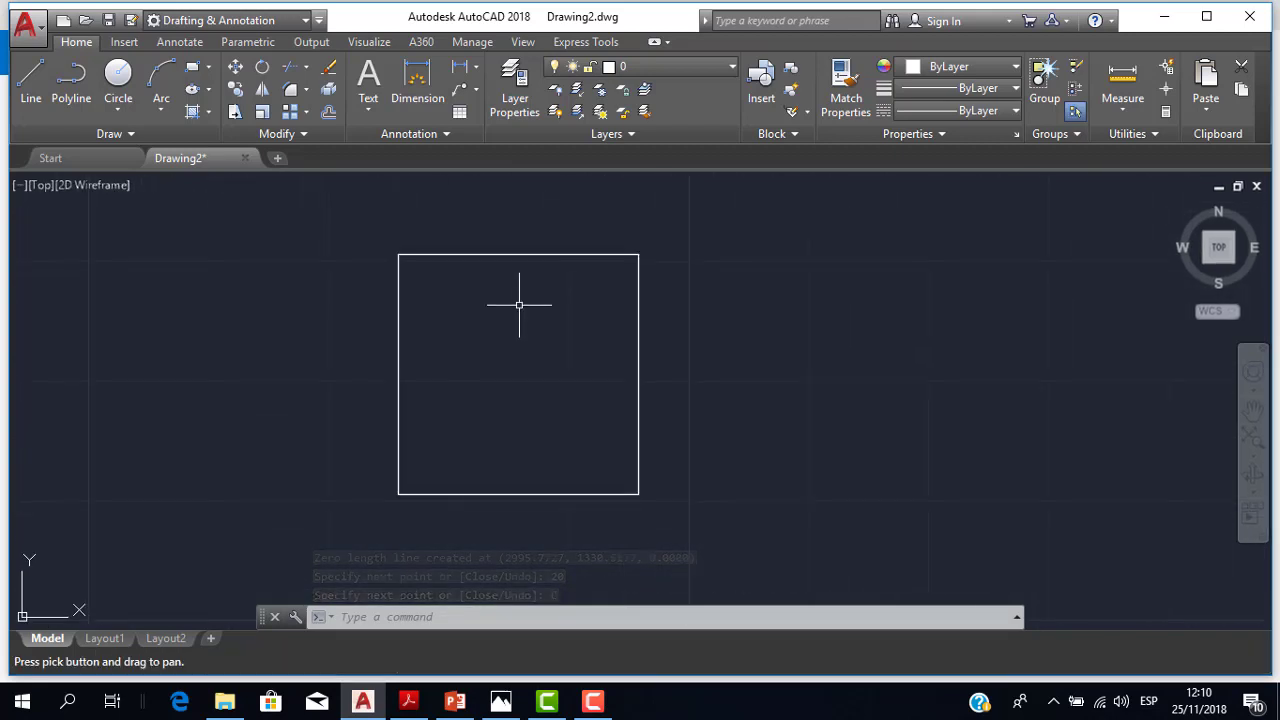
pyautogui.click(512, 254)
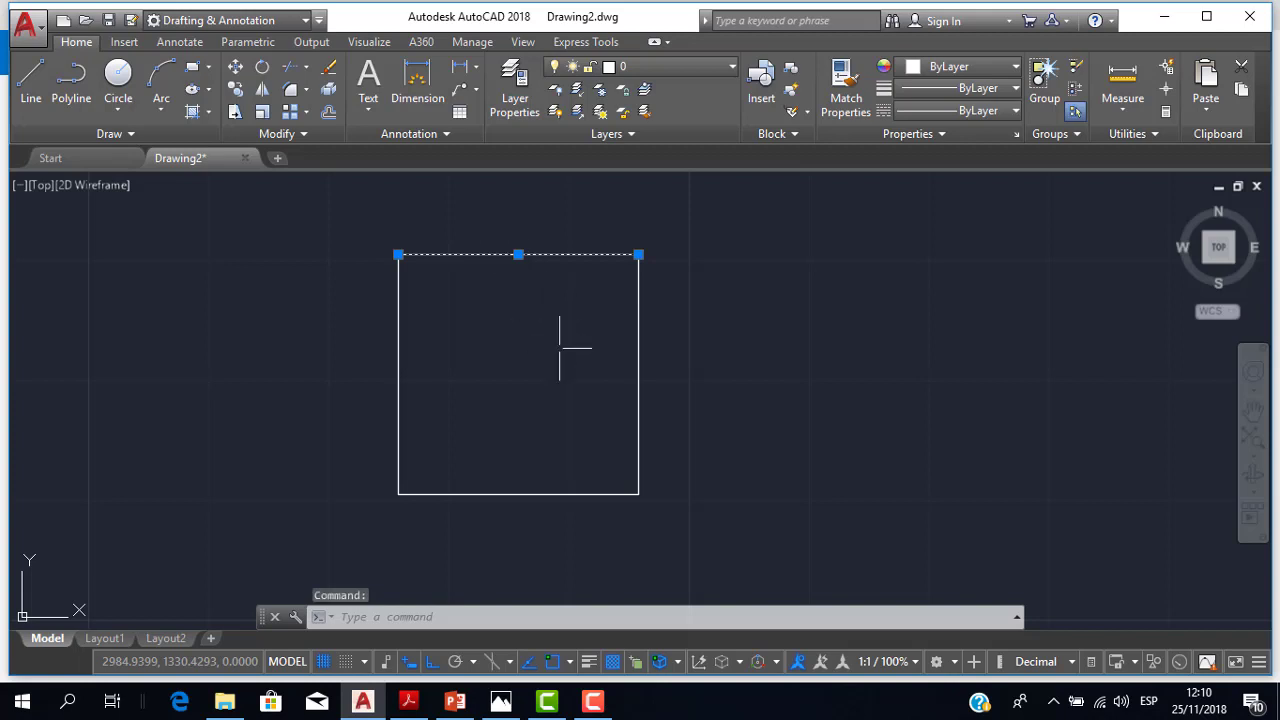
pyautogui.press('Escape')
pyautogui.click(638, 374)
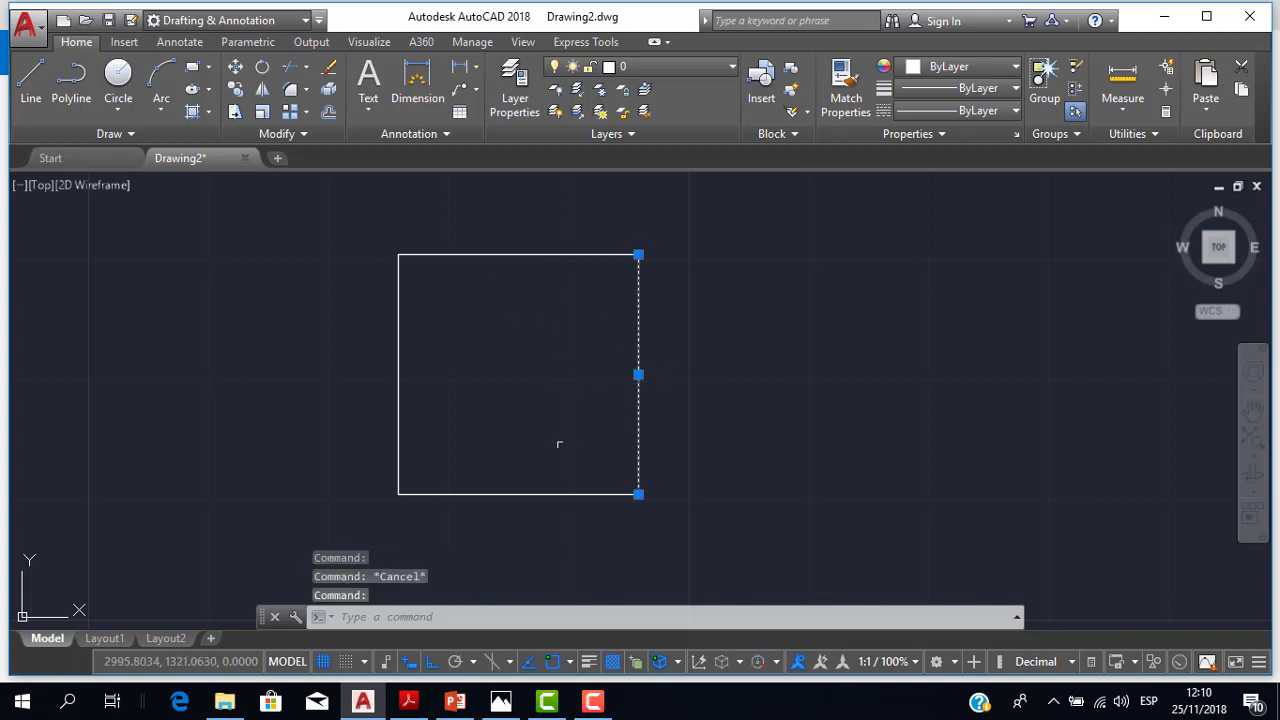
pyautogui.press('Escape')
pyautogui.click(520, 494)
pyautogui.press('Escape')
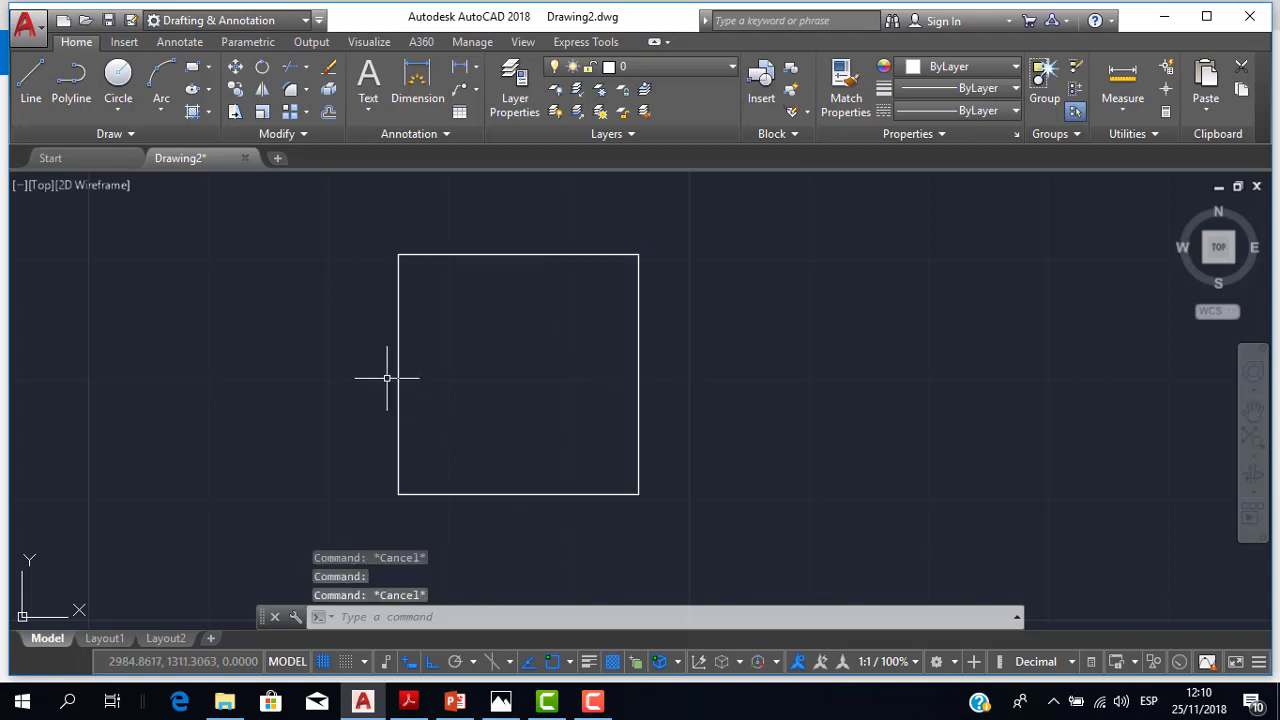
pyautogui.click(592, 256)
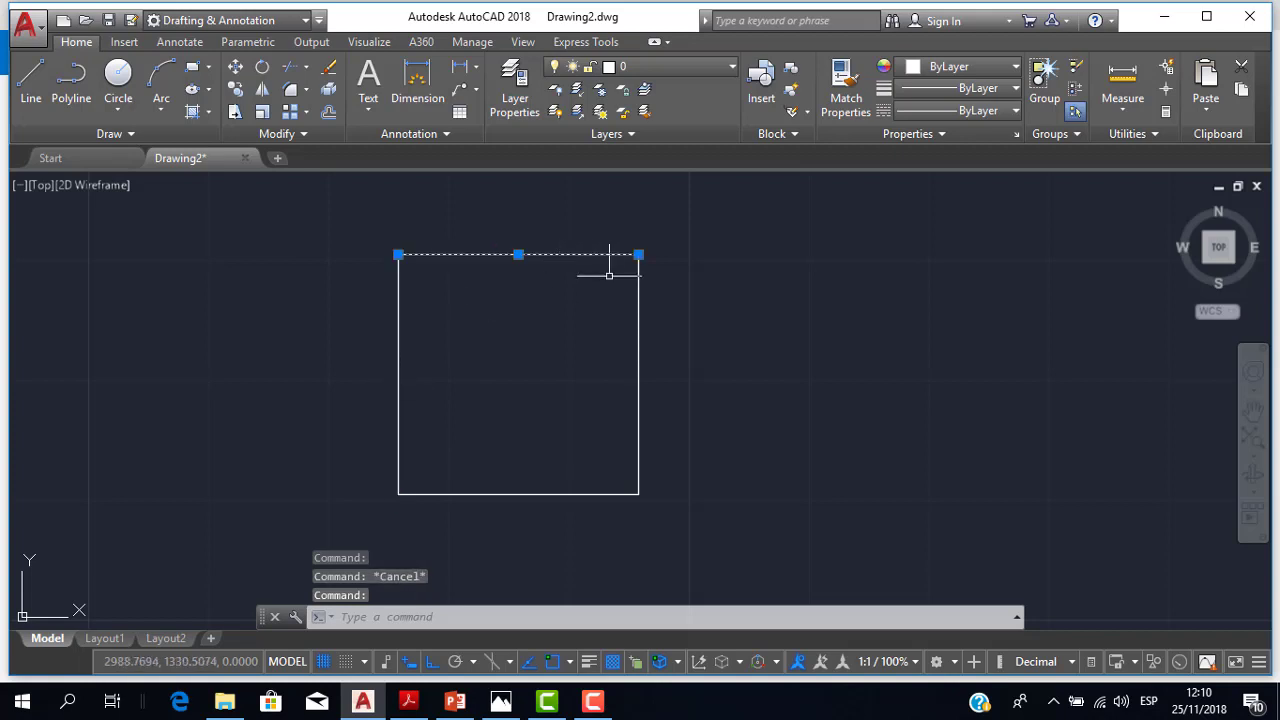
pyautogui.press('Delete')
pyautogui.hotkey('ctrl', 'z')
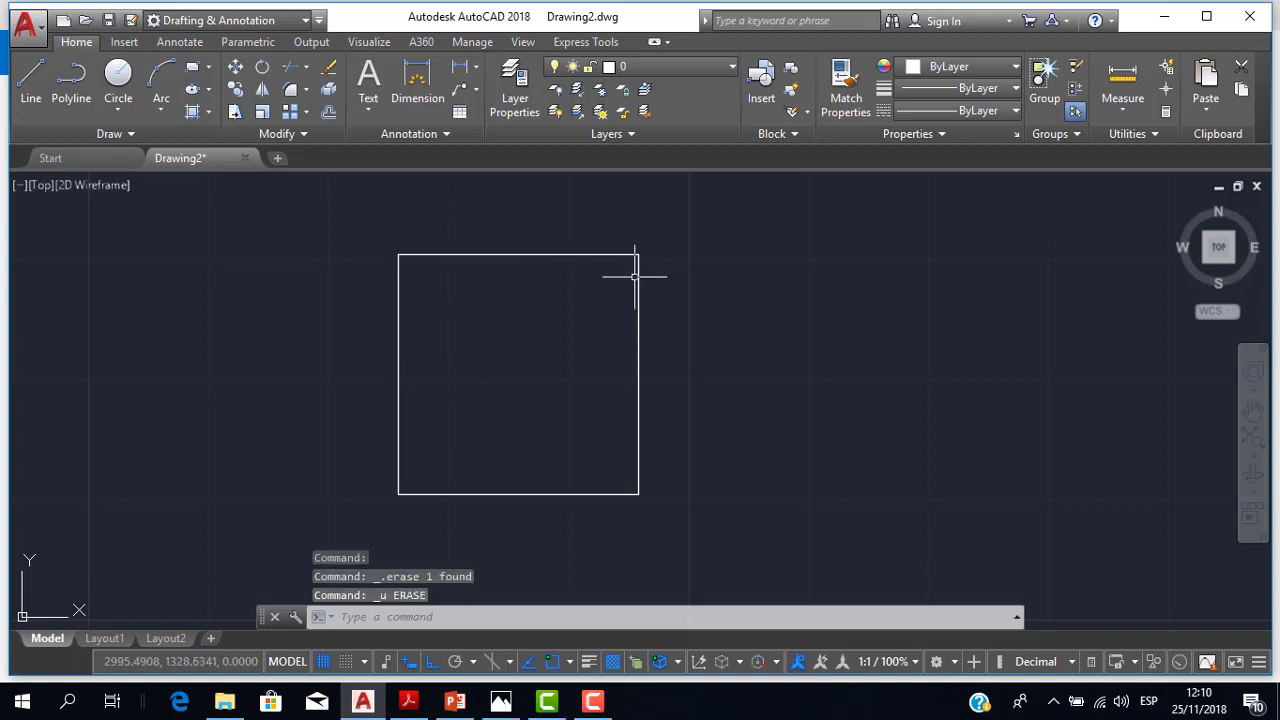
pyautogui.scroll(-2, 651, 314)
pyautogui.scroll(2, 651, 314)
pyautogui.moveTo(651, 314)
pyautogui.mouseDown(button='middle')
pyautogui.moveTo(760, 275)
pyautogui.moveTo(750, 298)
pyautogui.mouseUp(button='middle')
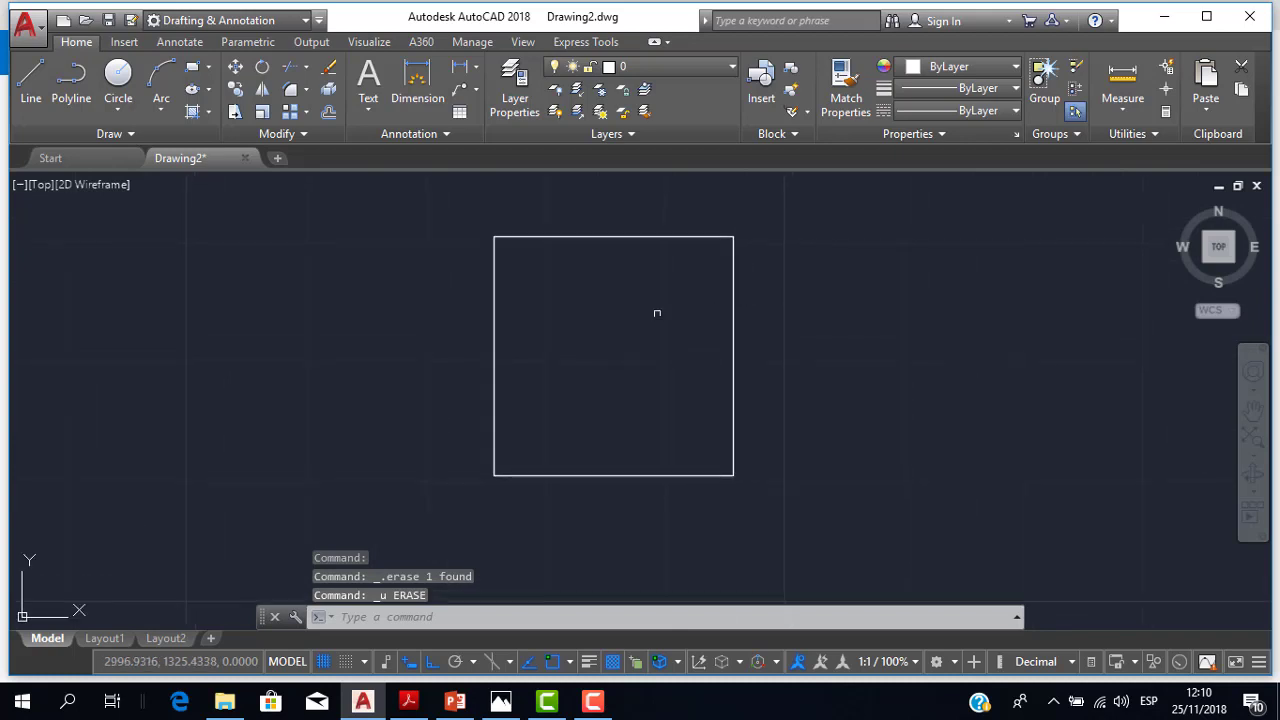
pyautogui.scroll(2, 651, 309)
pyautogui.scroll(-2, 649, 314)
pyautogui.moveTo(604, 293)
pyautogui.mouseDown(button='middle')
pyautogui.moveTo(694, 277)
pyautogui.moveTo(620, 274)
pyautogui.mouseUp(button='middle')
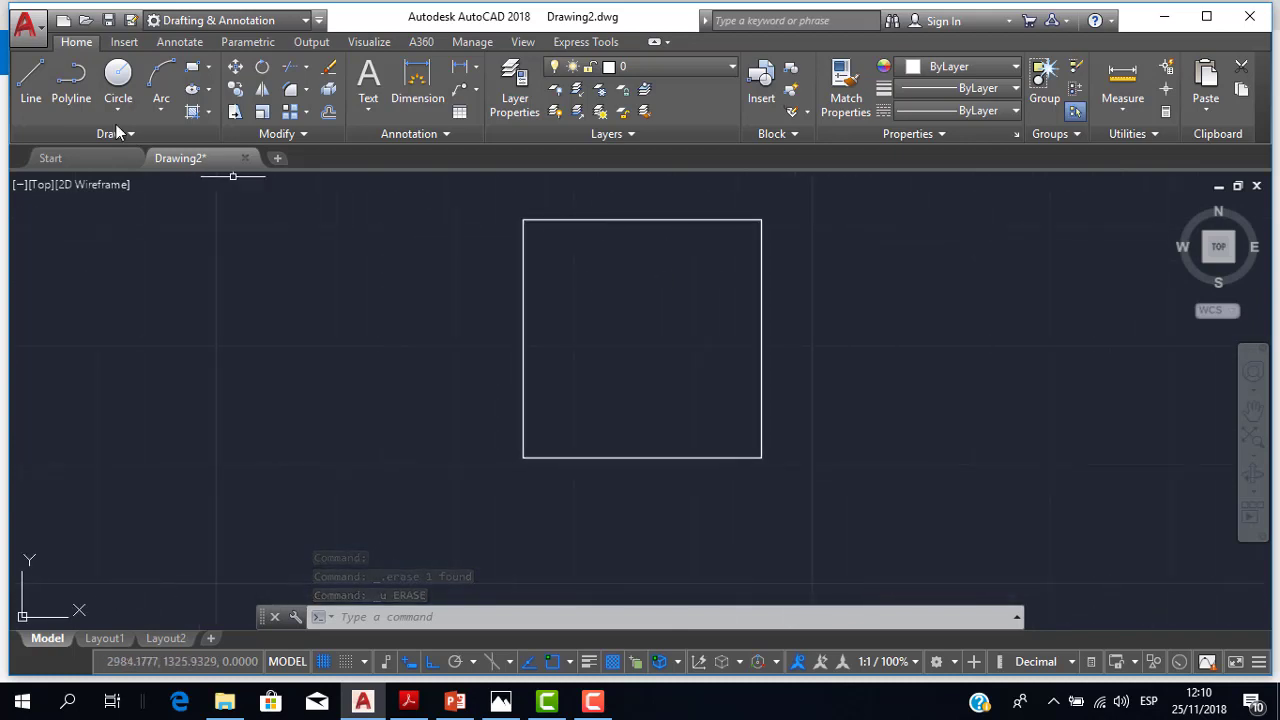
# Start and cancel a LINE command and a typed L entry, leaving the square unchanged.
pyautogui.click(33, 98)
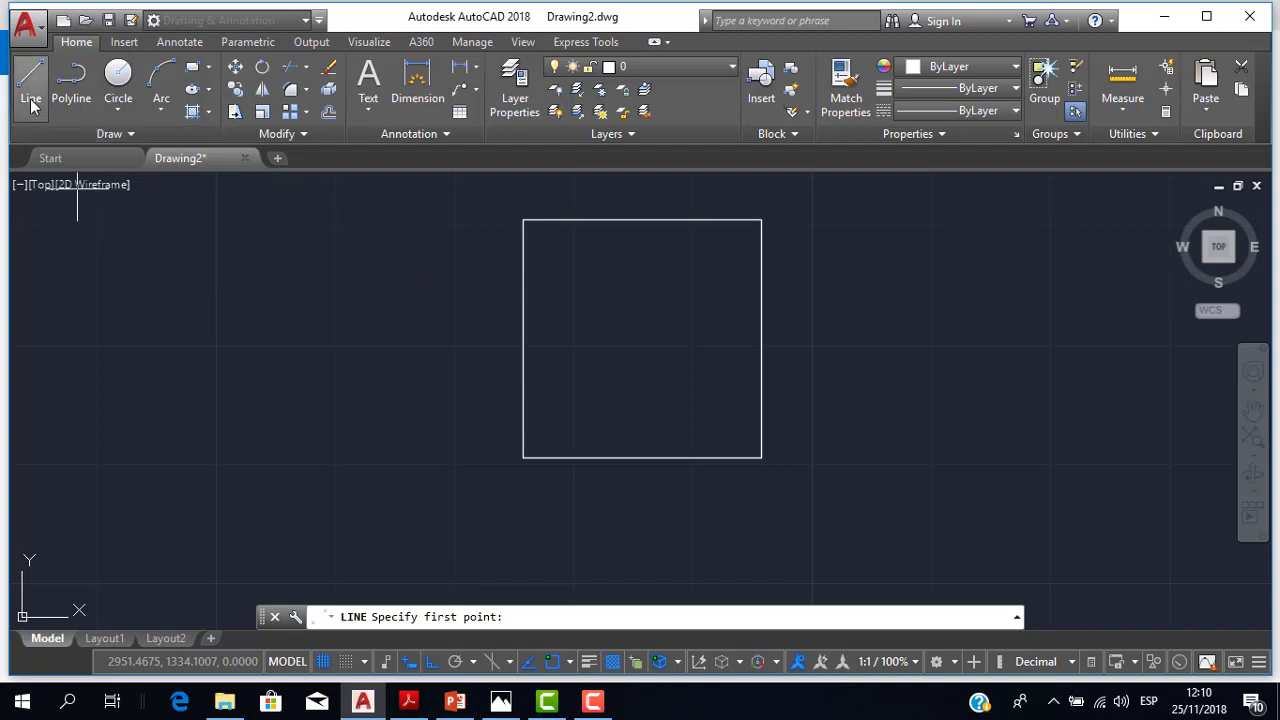
pyautogui.press('Escape')
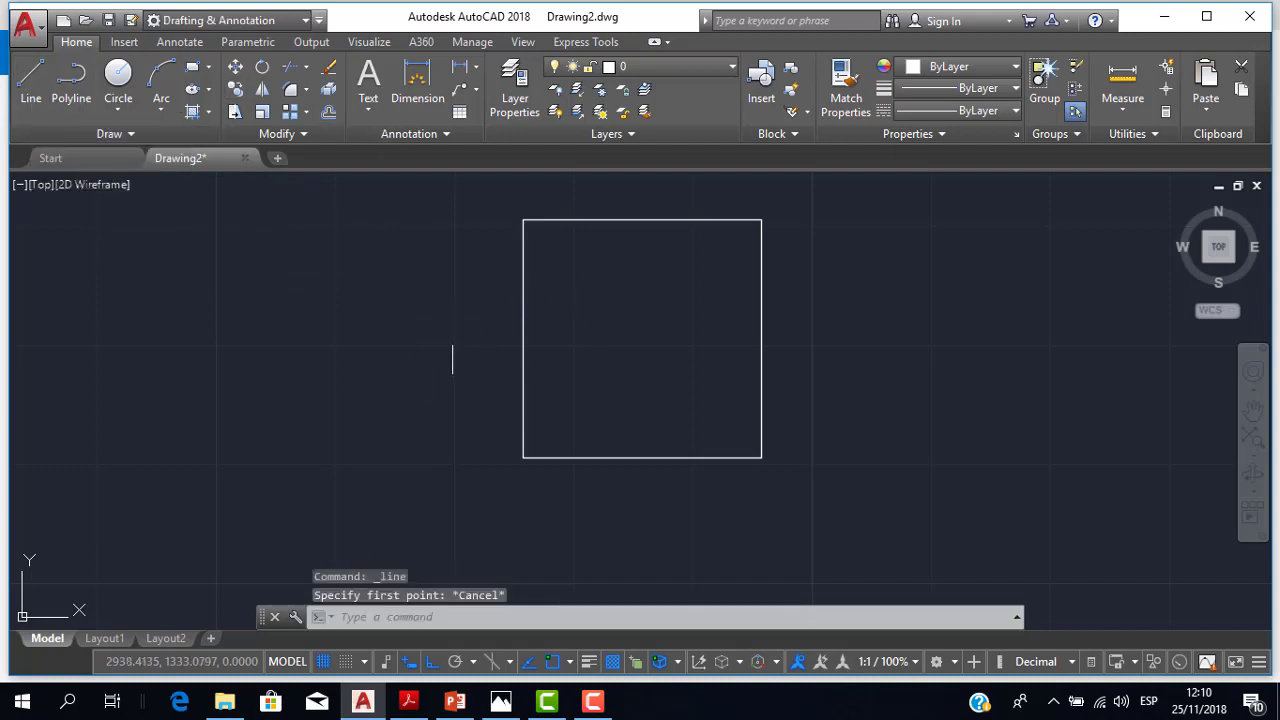
pyautogui.write('l')
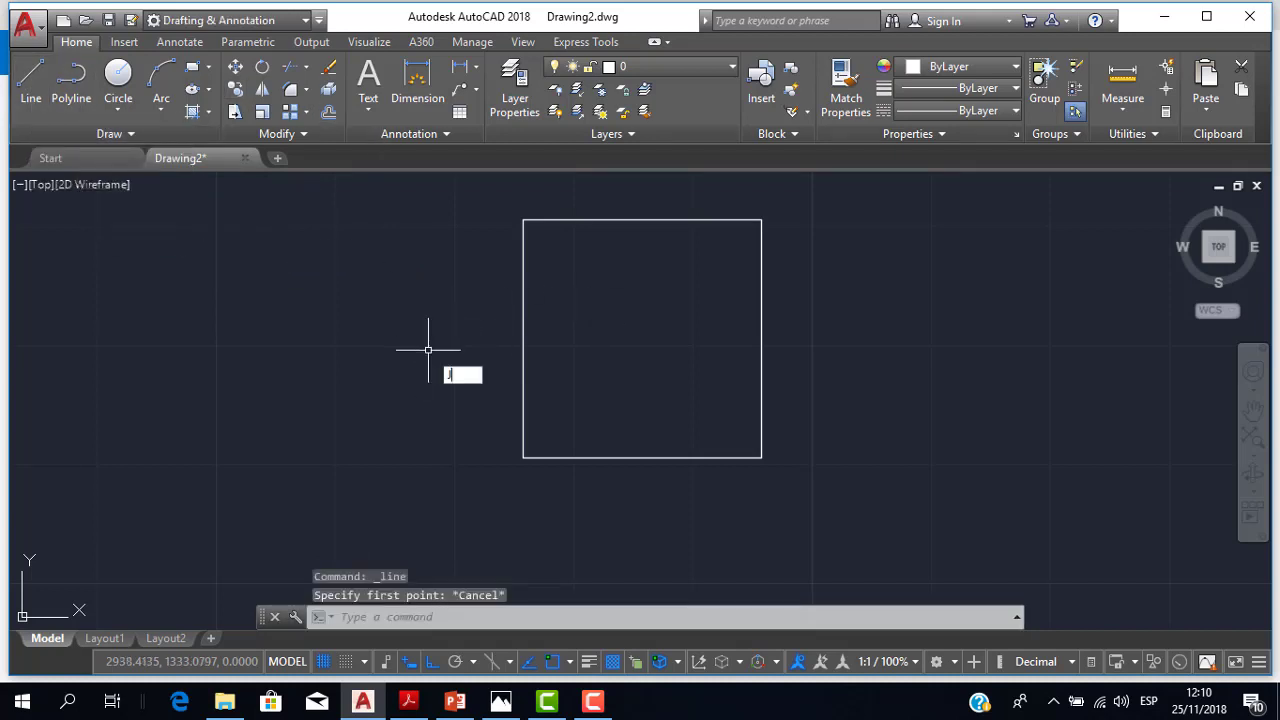
pyautogui.press('Down')
pyautogui.press('Escape')
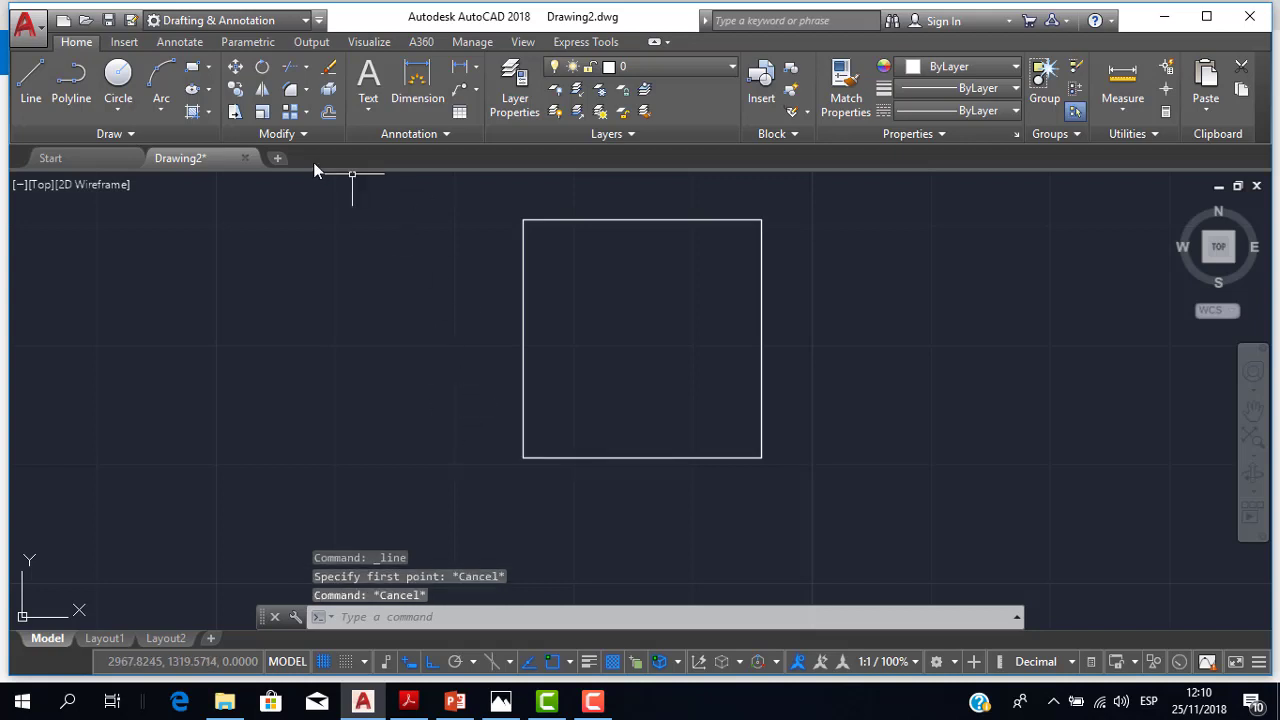
# Expand the Modify panel slide-out to reveal the extra modify tools such as Join.
pyautogui.click(299, 143)
pyautogui.press('Escape')
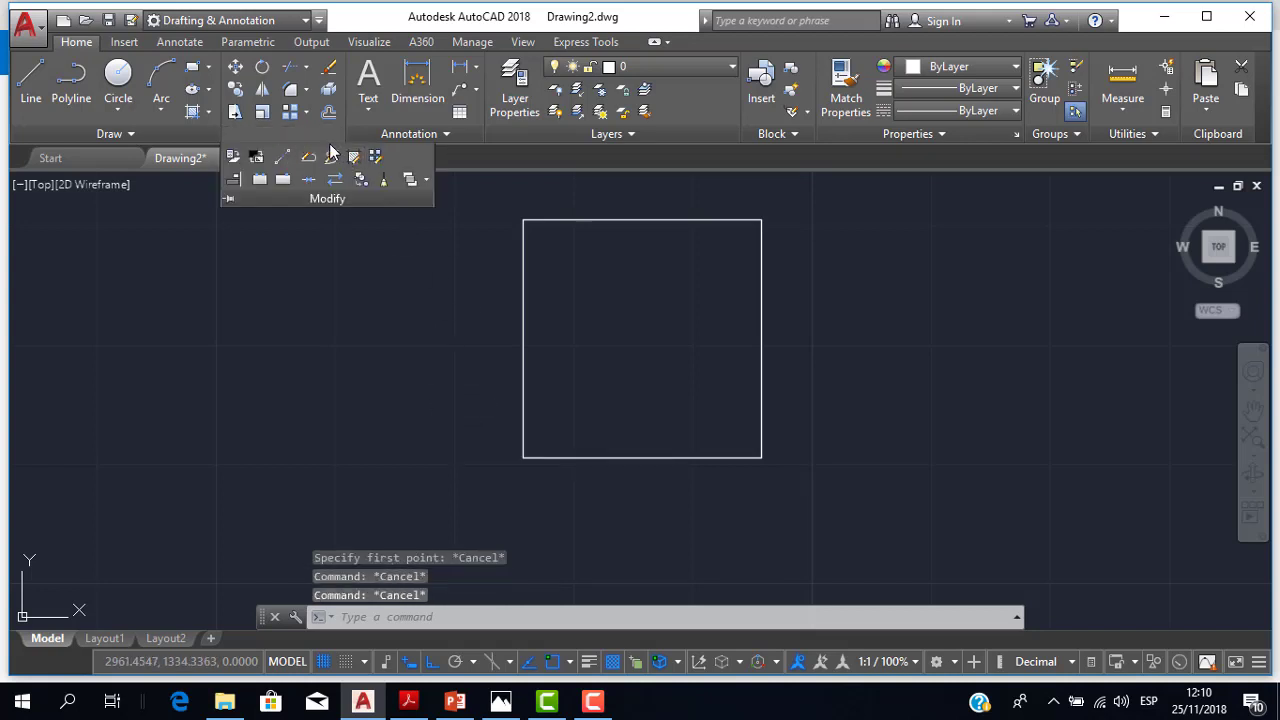
pyautogui.press('Escape')
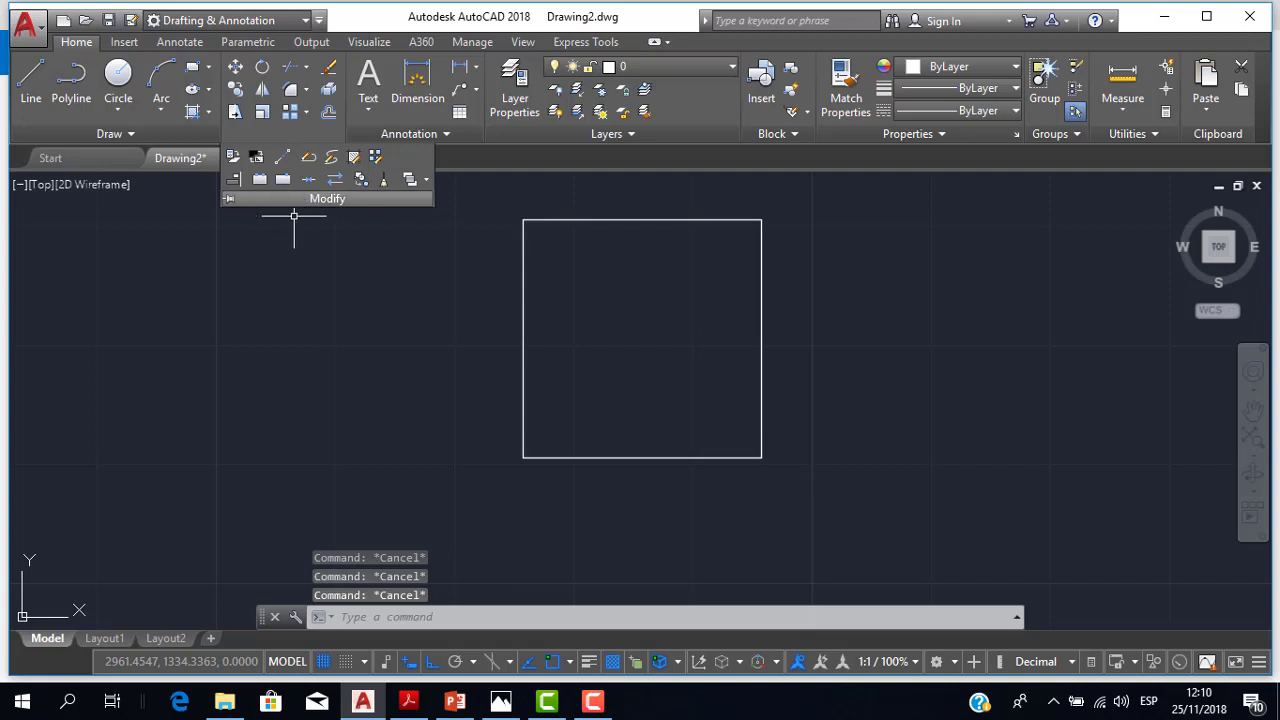
pyautogui.click(288, 232)
pyautogui.press('Escape')
pyautogui.click(299, 135)
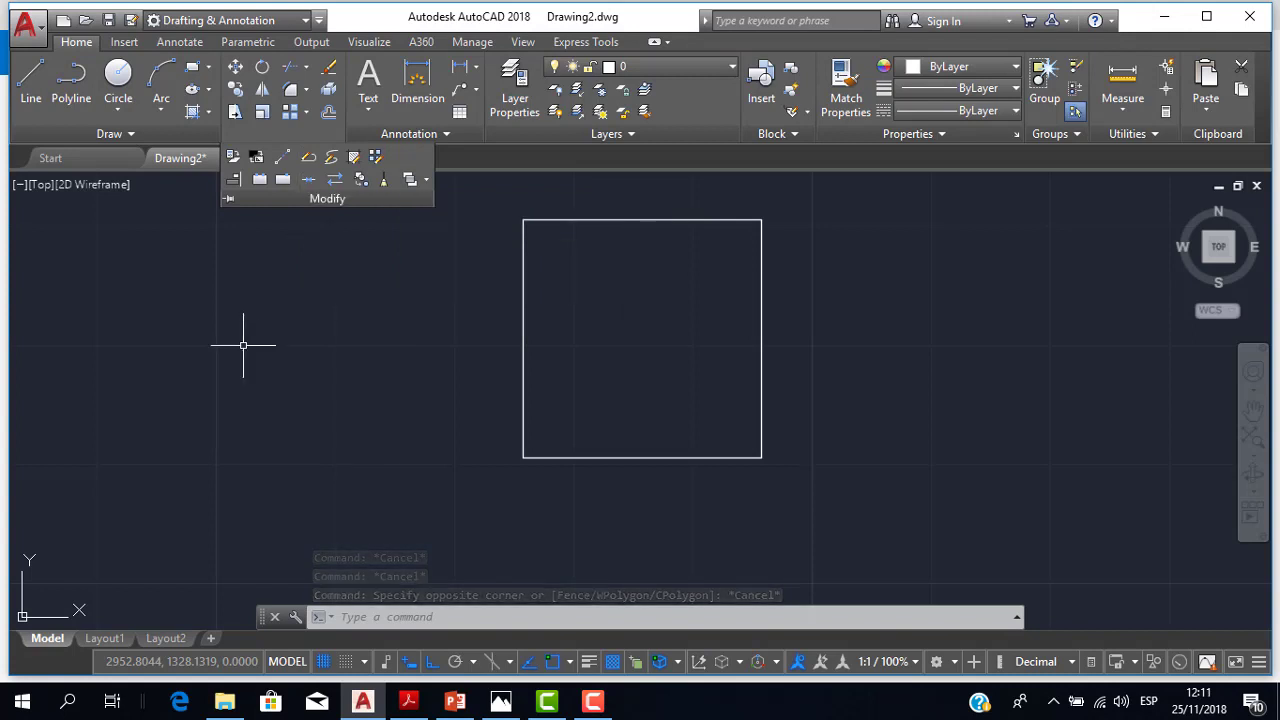
pyautogui.click(297, 135)
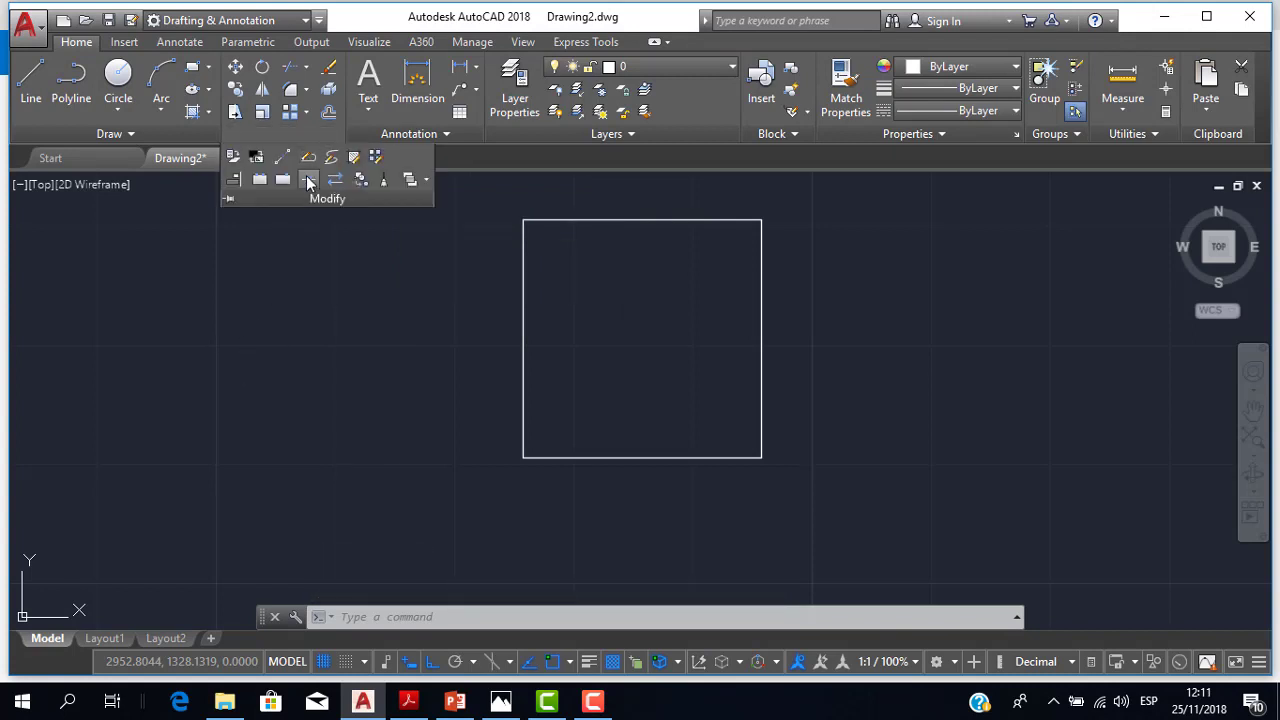
# Run Join and window-select all of the square's lines to merge them.
pyautogui.click(306, 156)
pyautogui.scroll(-2, 474, 422)
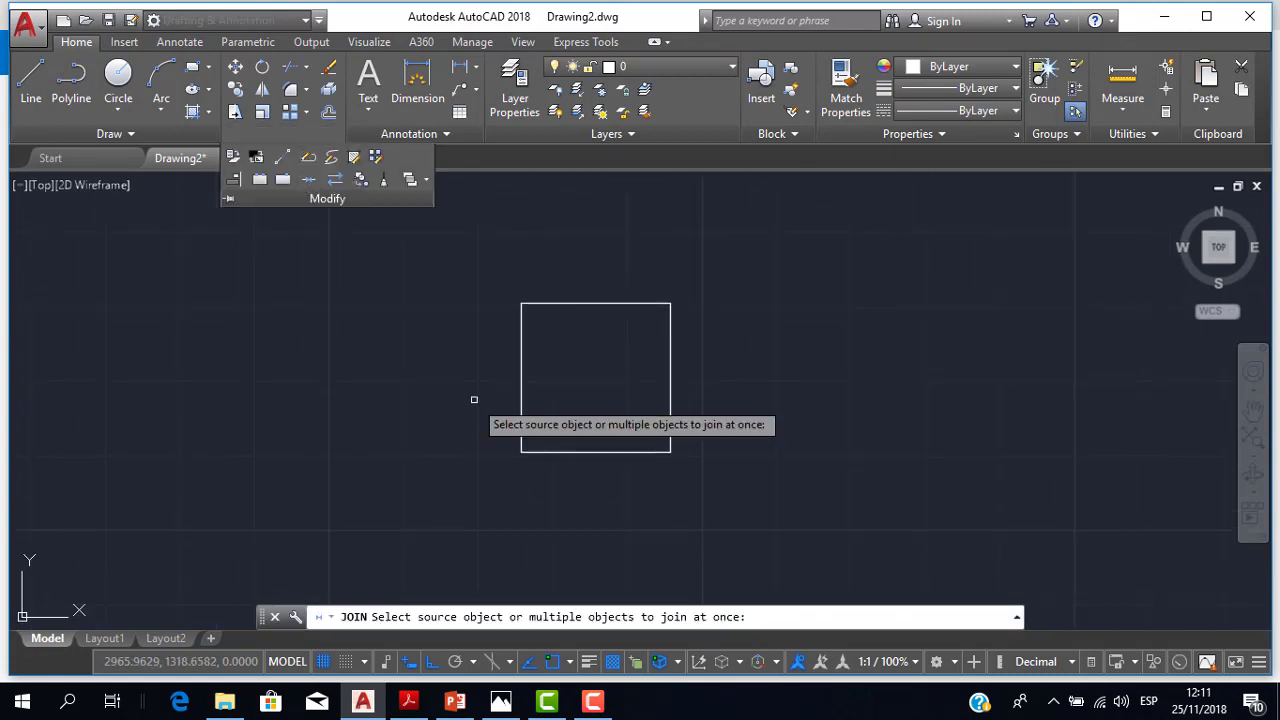
pyautogui.scroll(2, 472, 396)
pyautogui.scroll(-2, 445, 375)
pyautogui.moveTo(440, 371); pyautogui.dragTo(413, 383, button='middle')
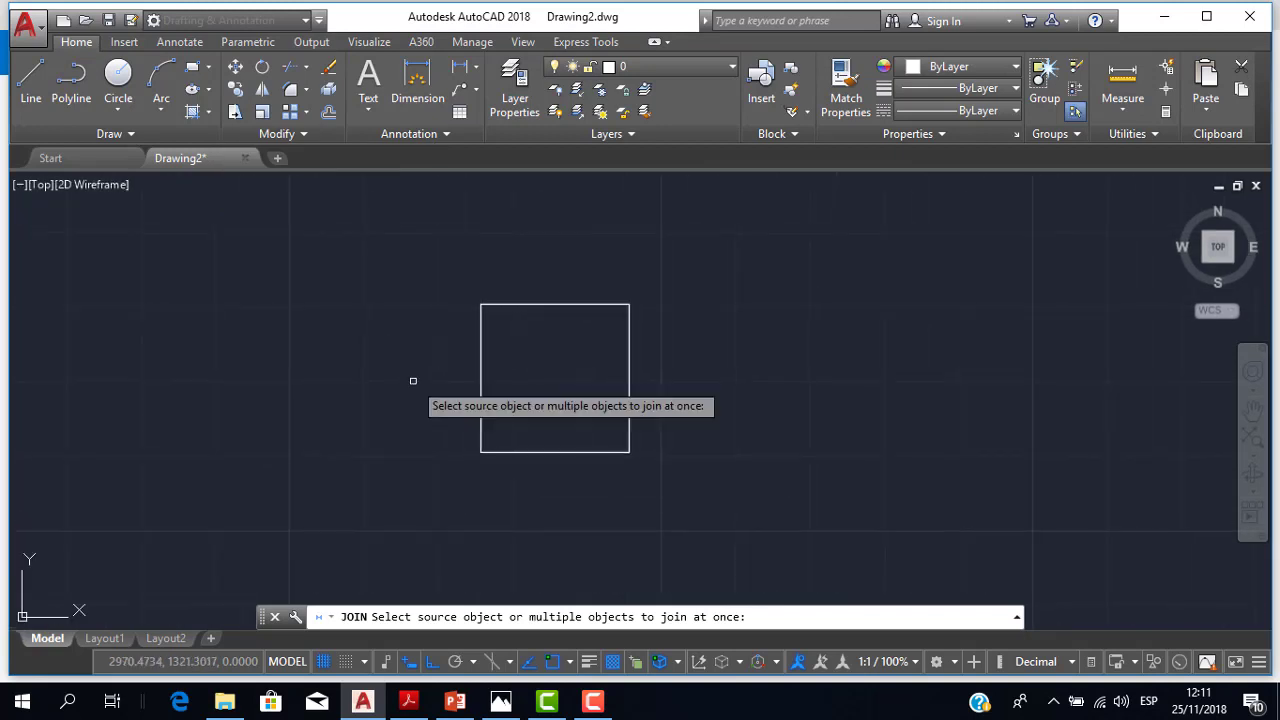
pyautogui.scroll(2, 414, 380)
pyautogui.click(460, 213)
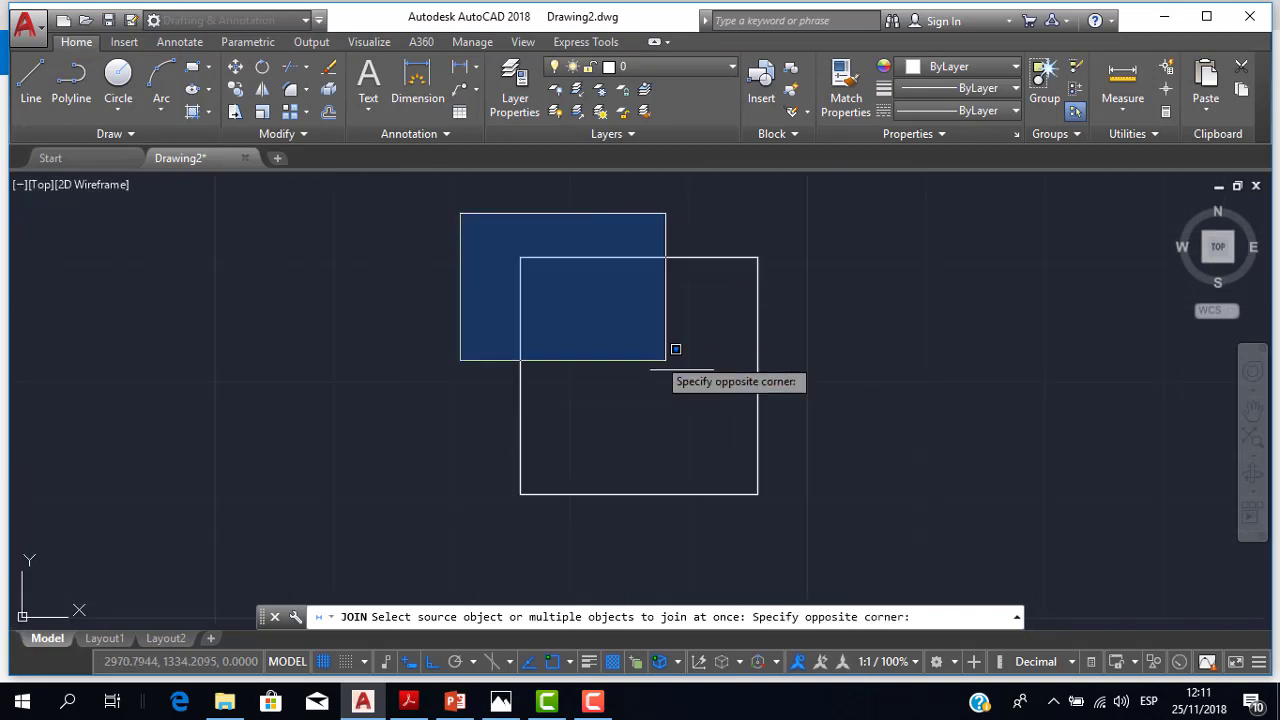
pyautogui.click(808, 514)
pyautogui.press('Return')
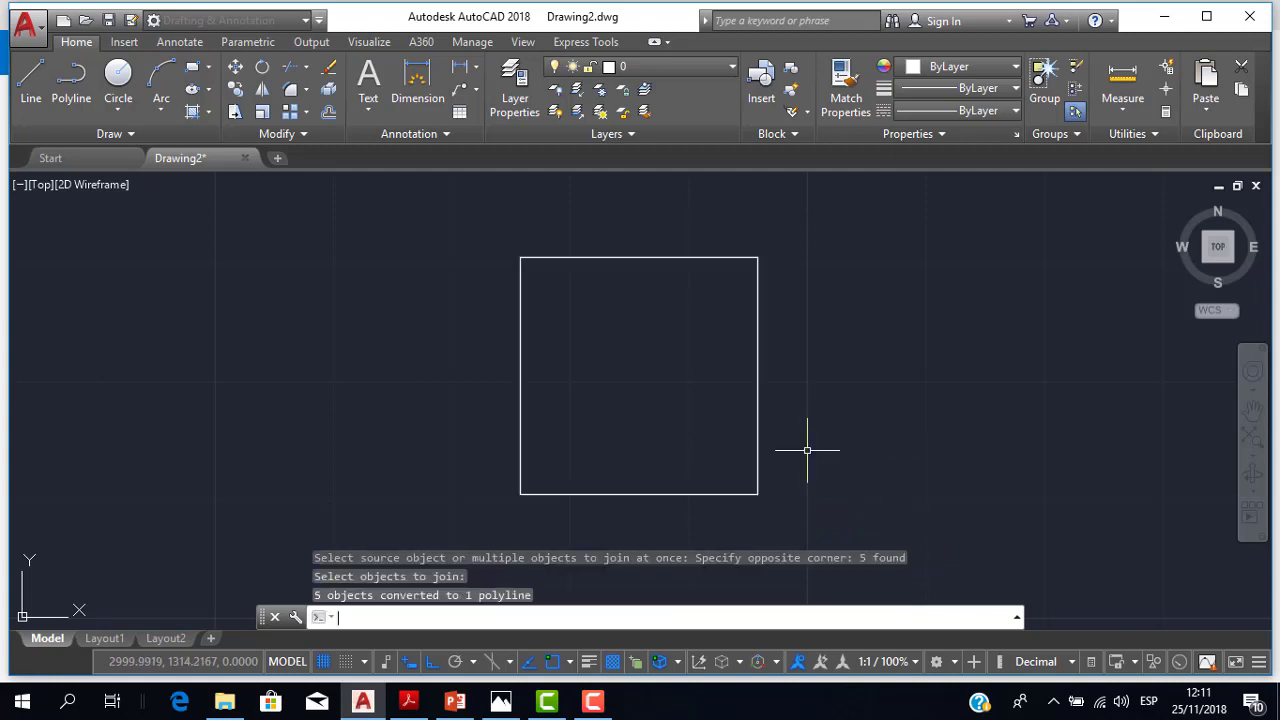
# Select the square to confirm it is now a single polyline, then deselect it.
pyautogui.scroll(2, 760, 440)
pyautogui.scroll(-4, 752, 435)
pyautogui.scroll(1, 623, 366)
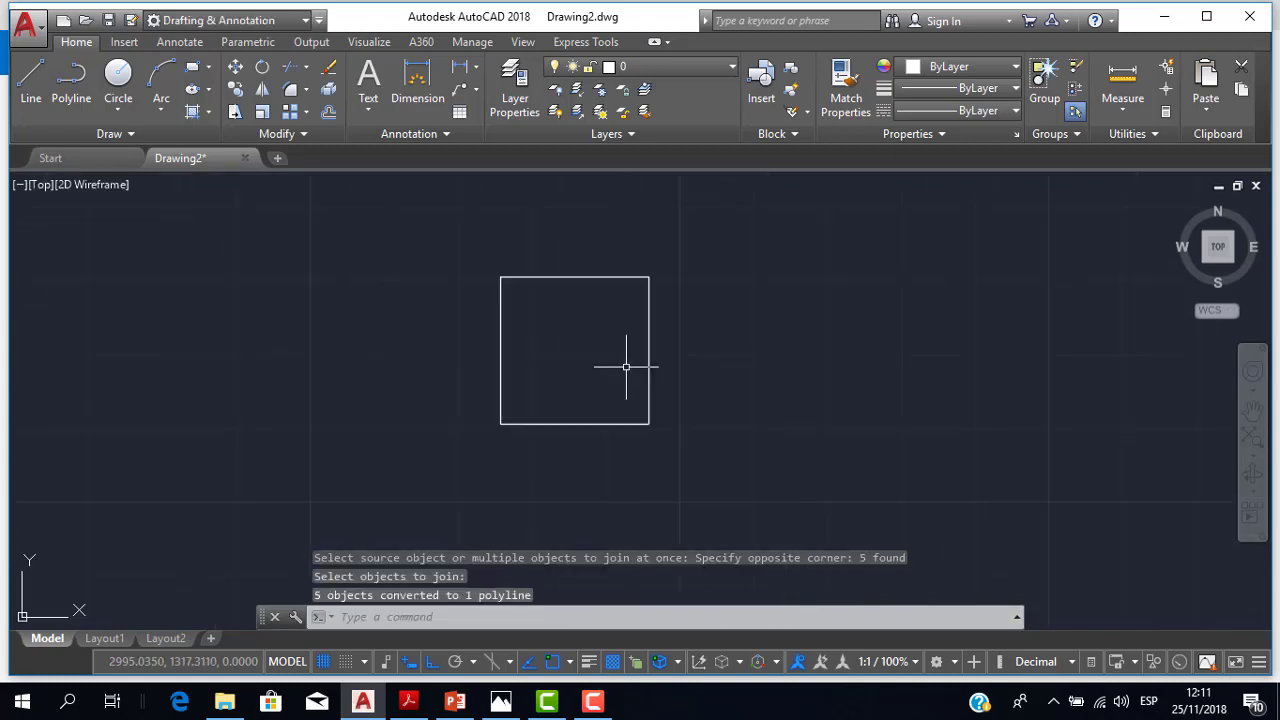
pyautogui.scroll(1, 604, 346)
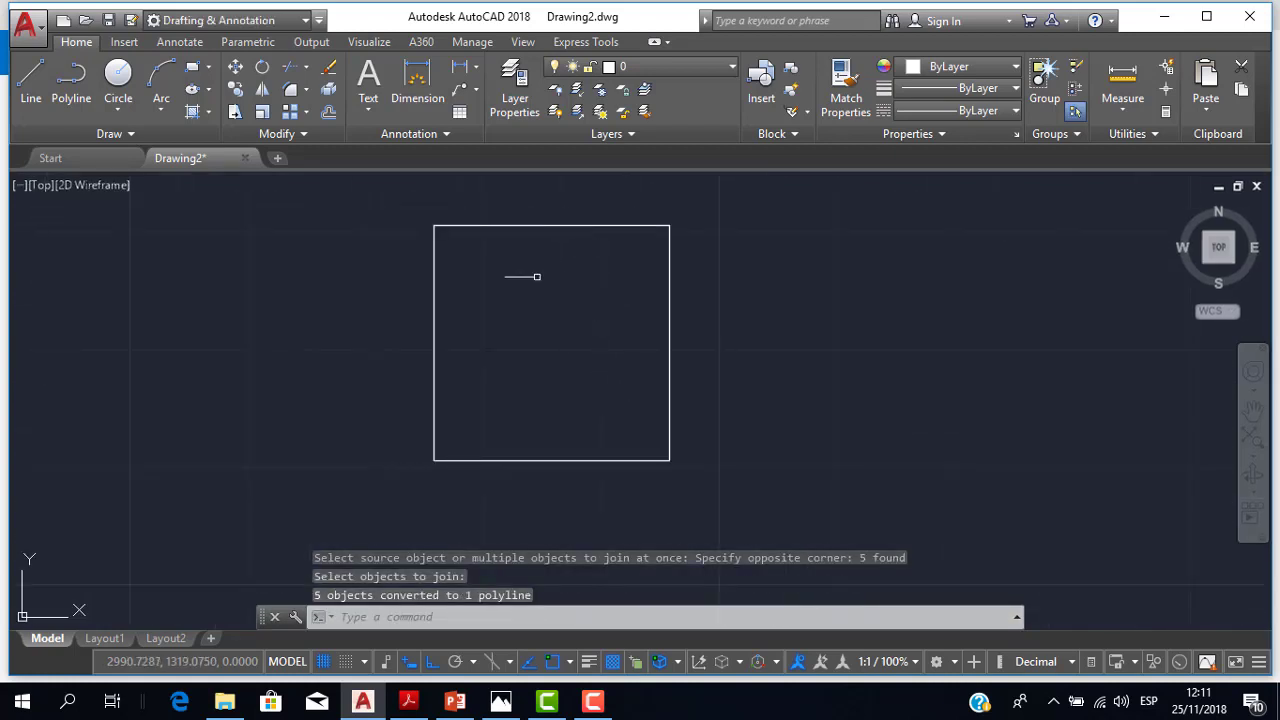
pyautogui.click(536, 225)
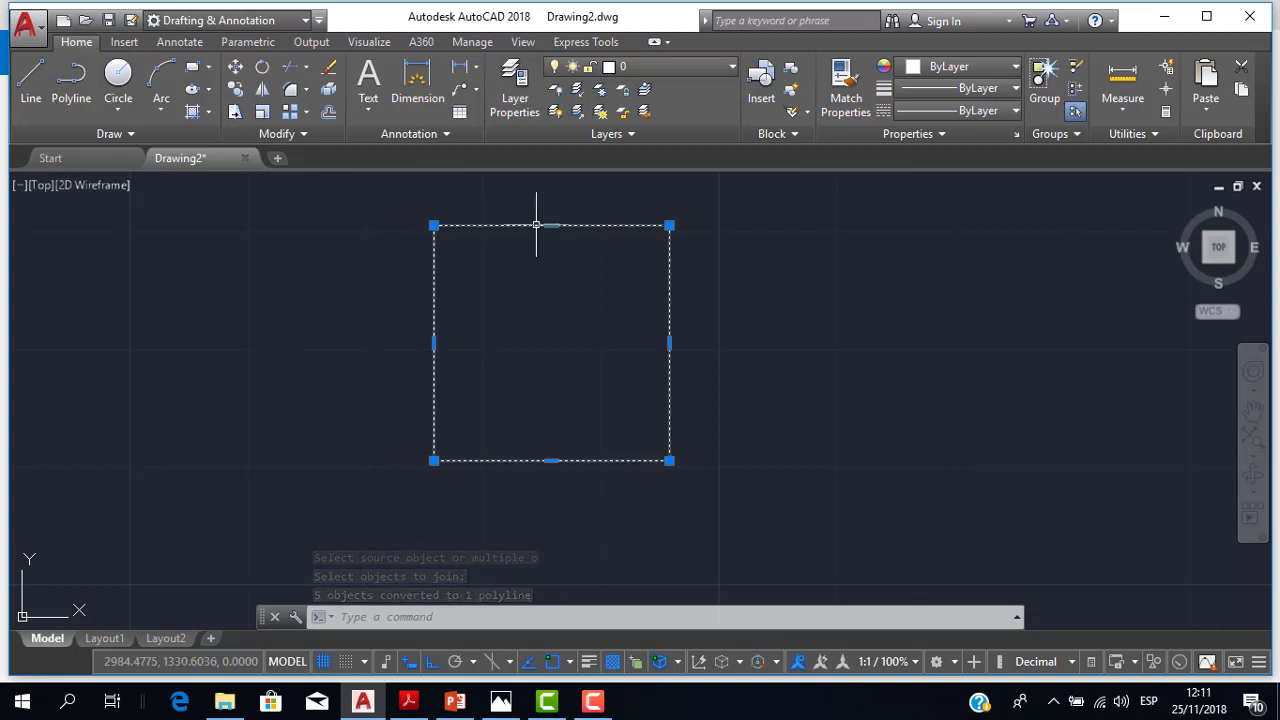
pyautogui.press('Escape')
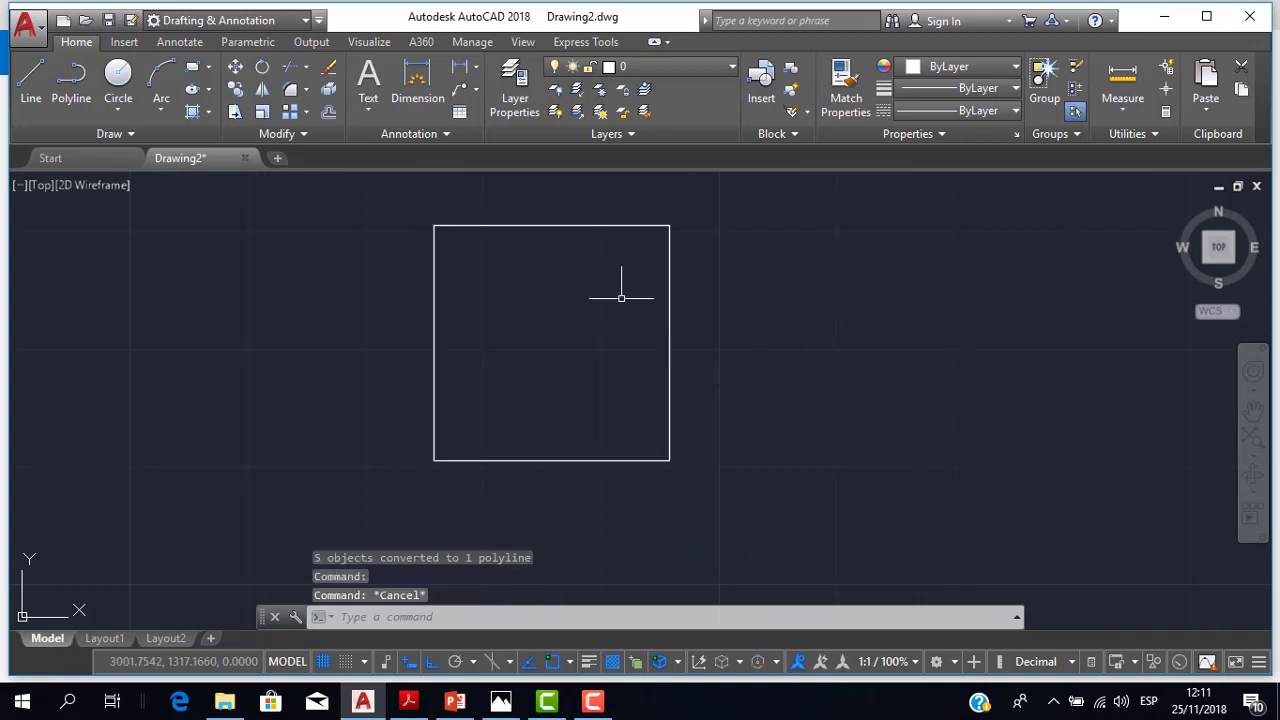
pyautogui.click(566, 225)
pyautogui.press('Escape')
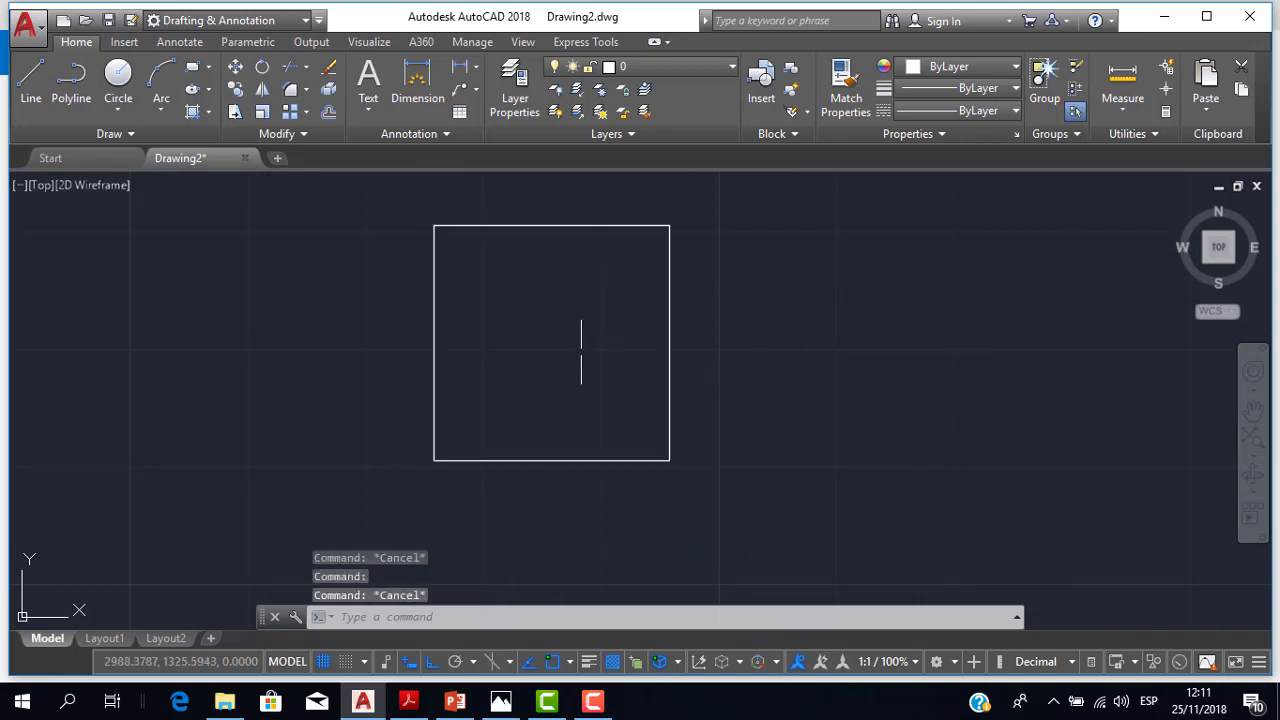
pyautogui.moveTo(580, 351); pyautogui.dragTo(486, 374, button='middle')
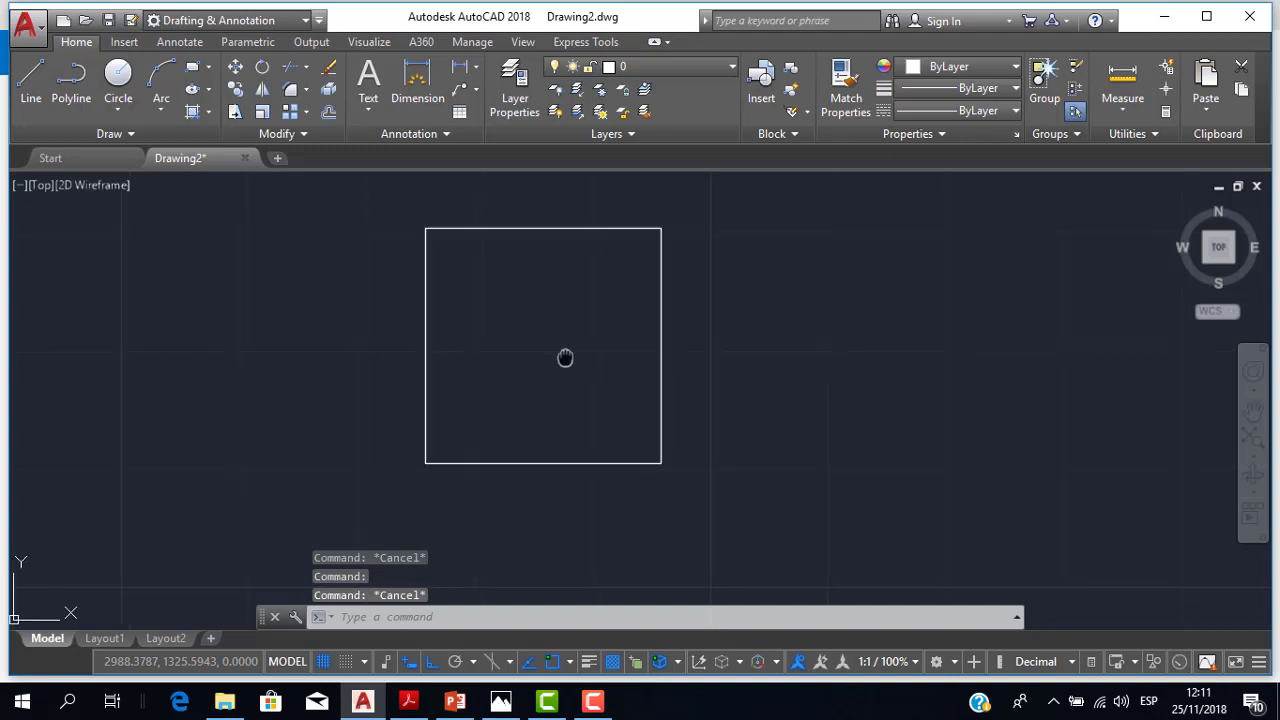
pyautogui.click(30, 80)
pyautogui.click(702, 409)
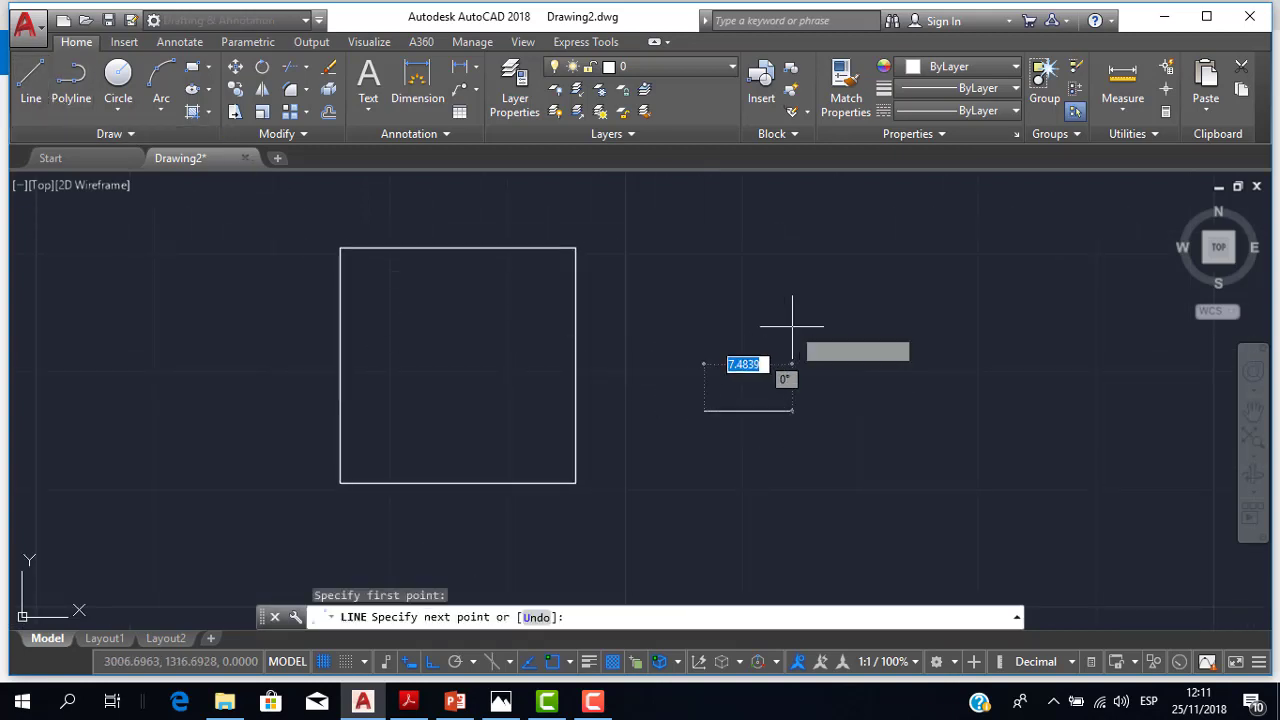
pyautogui.press('Escape')
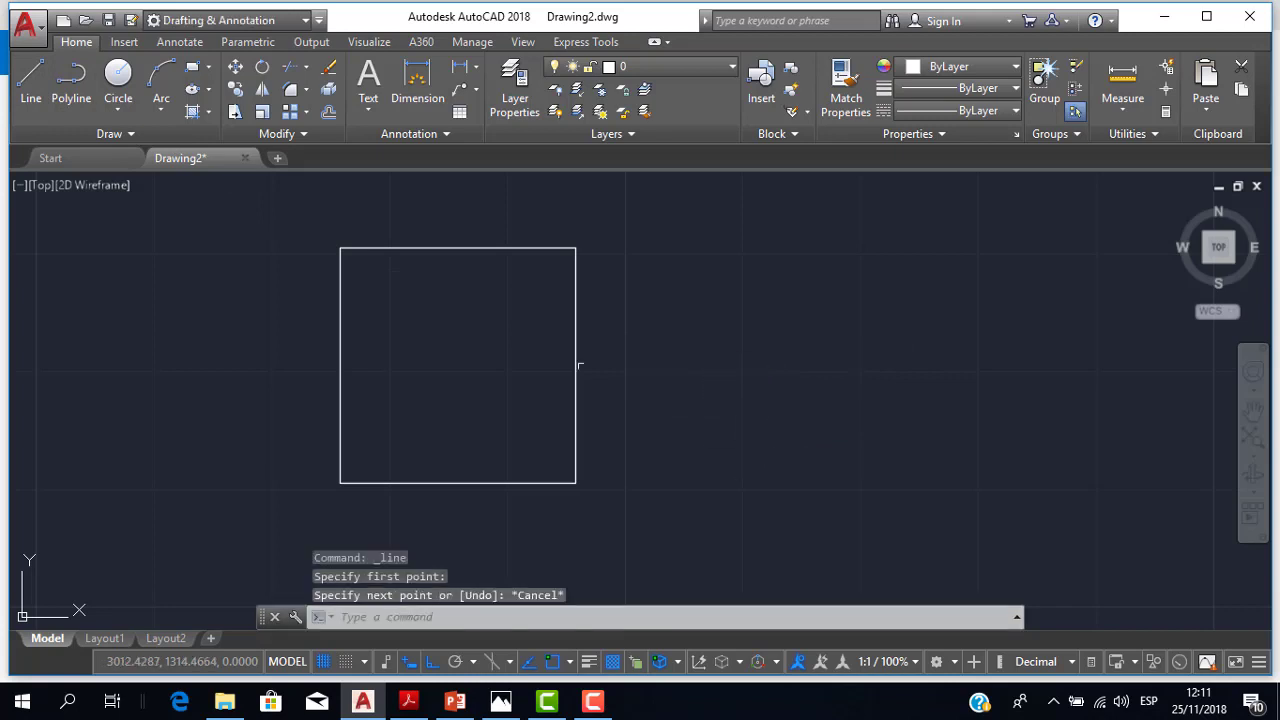
pyautogui.moveTo(574, 364); pyautogui.dragTo(659, 347, button='middle')
pyautogui.scroll(3, 632, 326)
pyautogui.scroll(-5, 629, 329)
pyautogui.scroll(3, 629, 329)
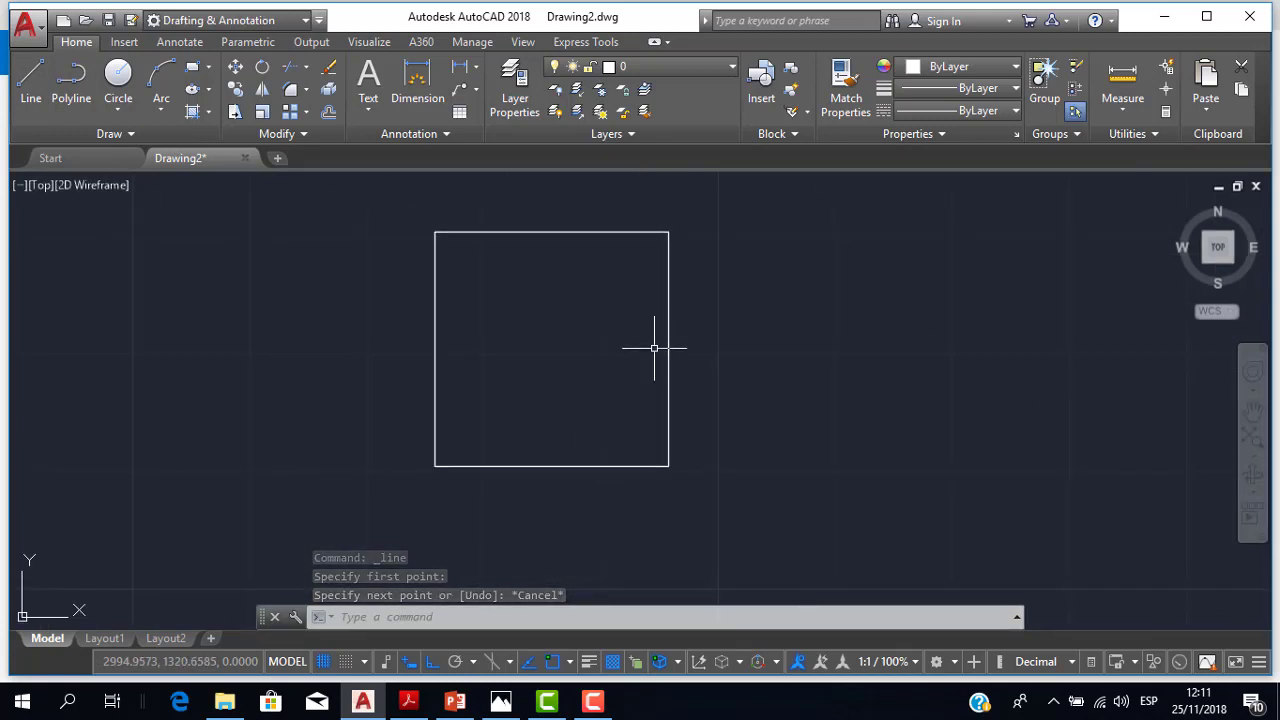
pyautogui.scroll(2, 720, 398)
pyautogui.scroll(-2, 720, 398)
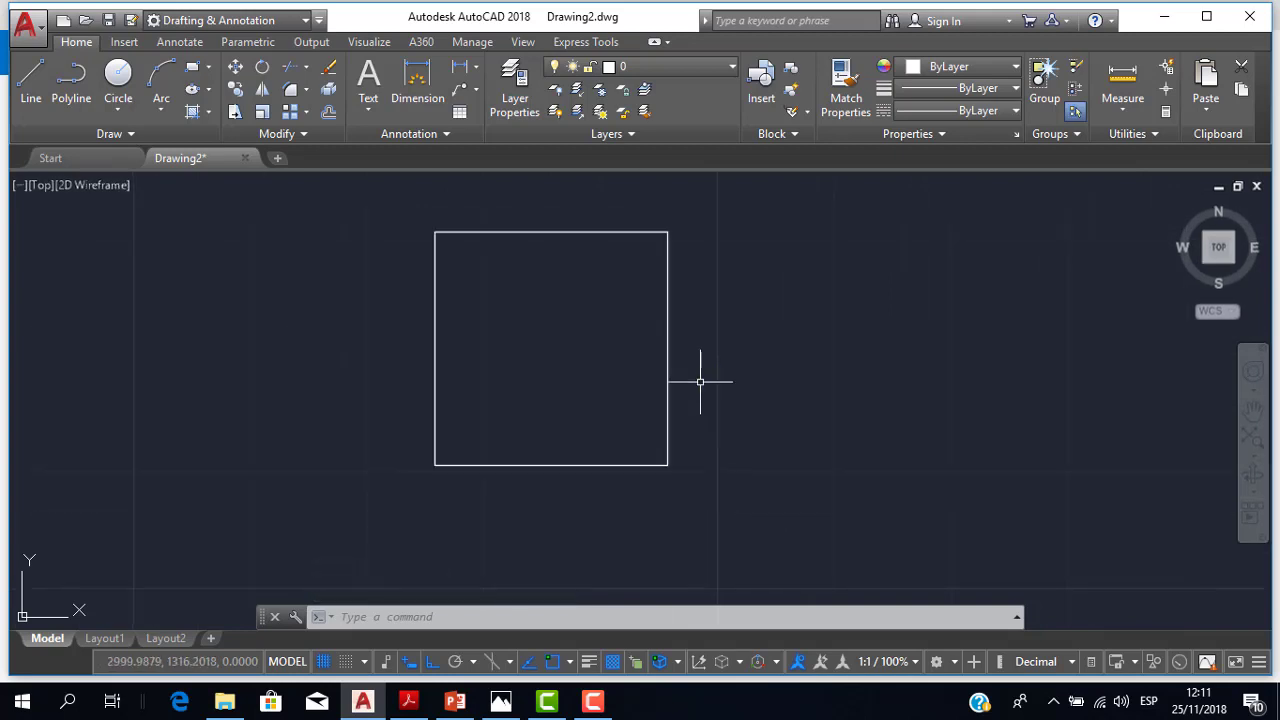
pyautogui.moveTo(700, 371); pyautogui.dragTo(704, 393, button='middle')
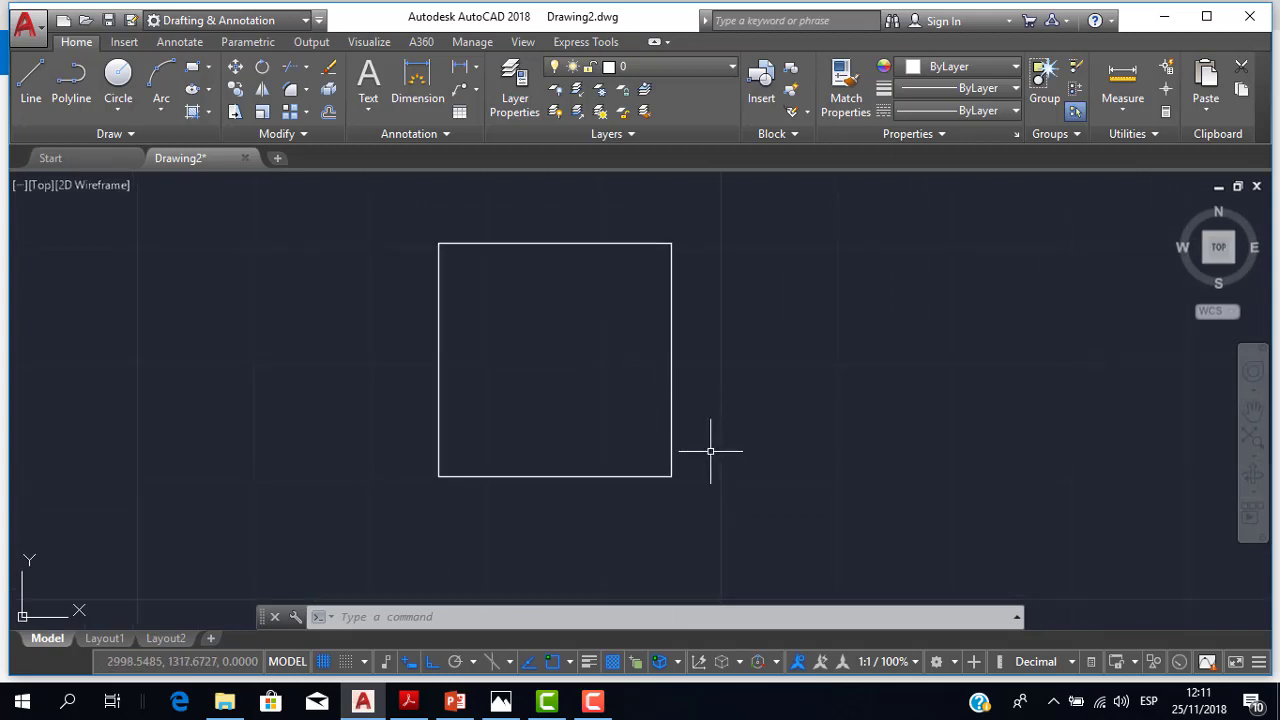
pyautogui.click(455, 702)
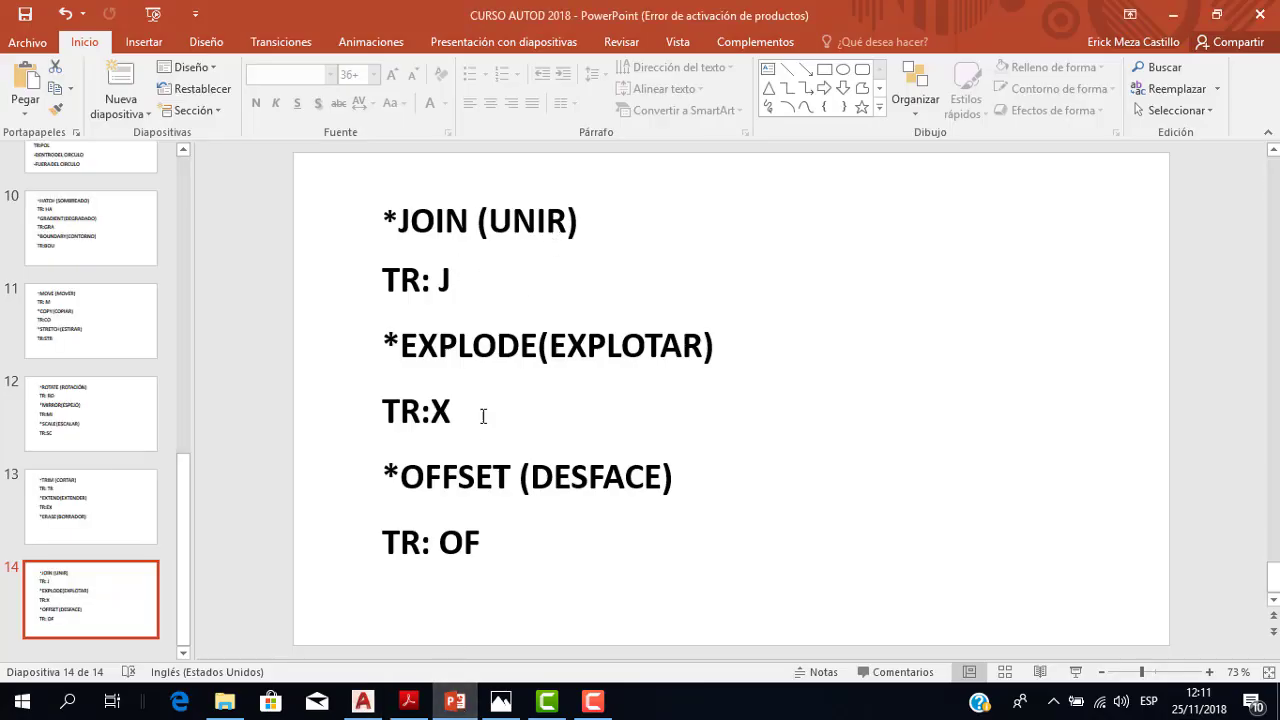
pyautogui.click(363, 702)
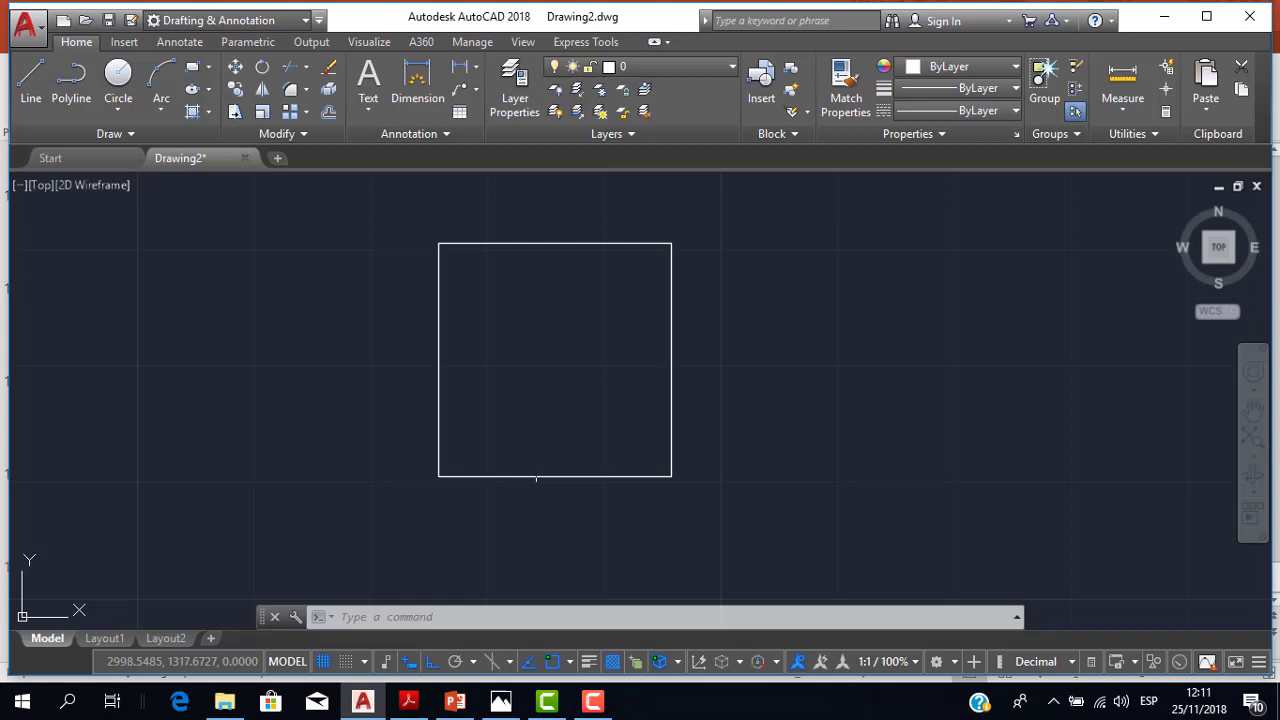
# Undo the join so the square's sides are separate lines again, checking an edge.
pyautogui.moveTo(686, 414); pyautogui.dragTo(588, 414, button='middle')
pyautogui.hotkey('ctrl', 'z')
pyautogui.click(586, 394)
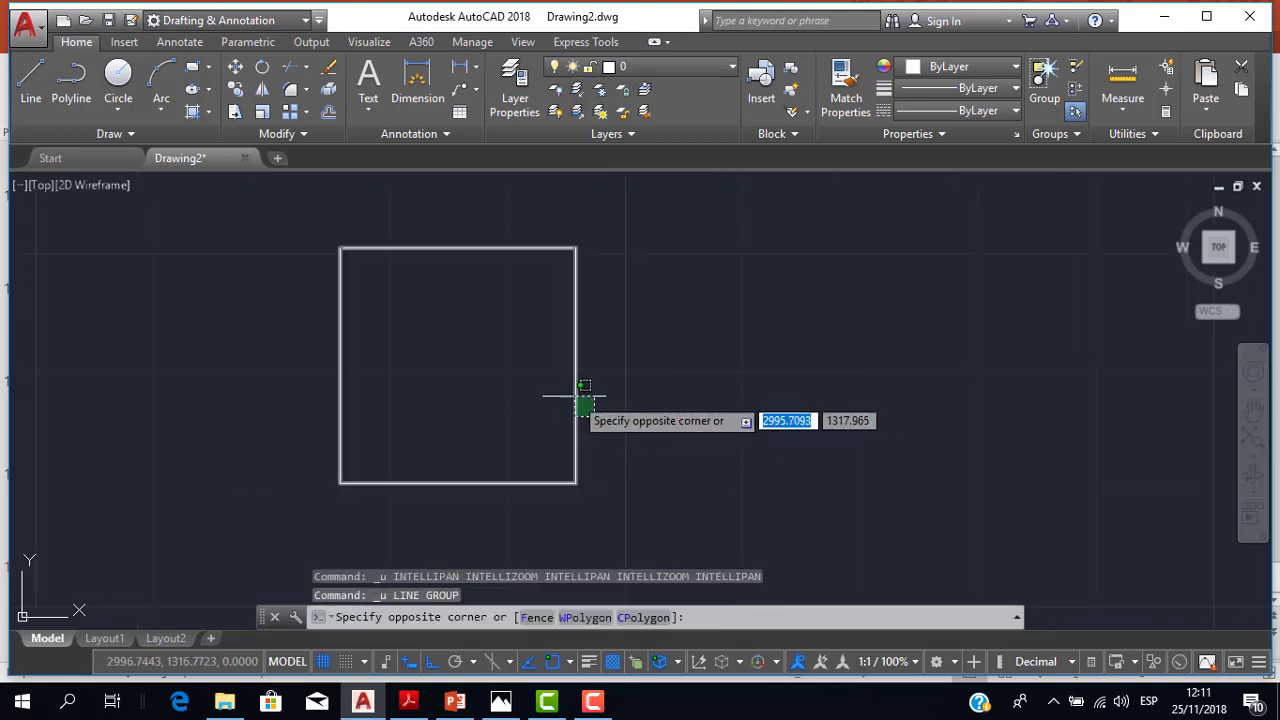
pyautogui.click(568, 392)
pyautogui.hotkey('ctrl', 'z')
pyautogui.hotkey('ctrl', 'z')
pyautogui.click(782, 420)
pyautogui.click(738, 364)
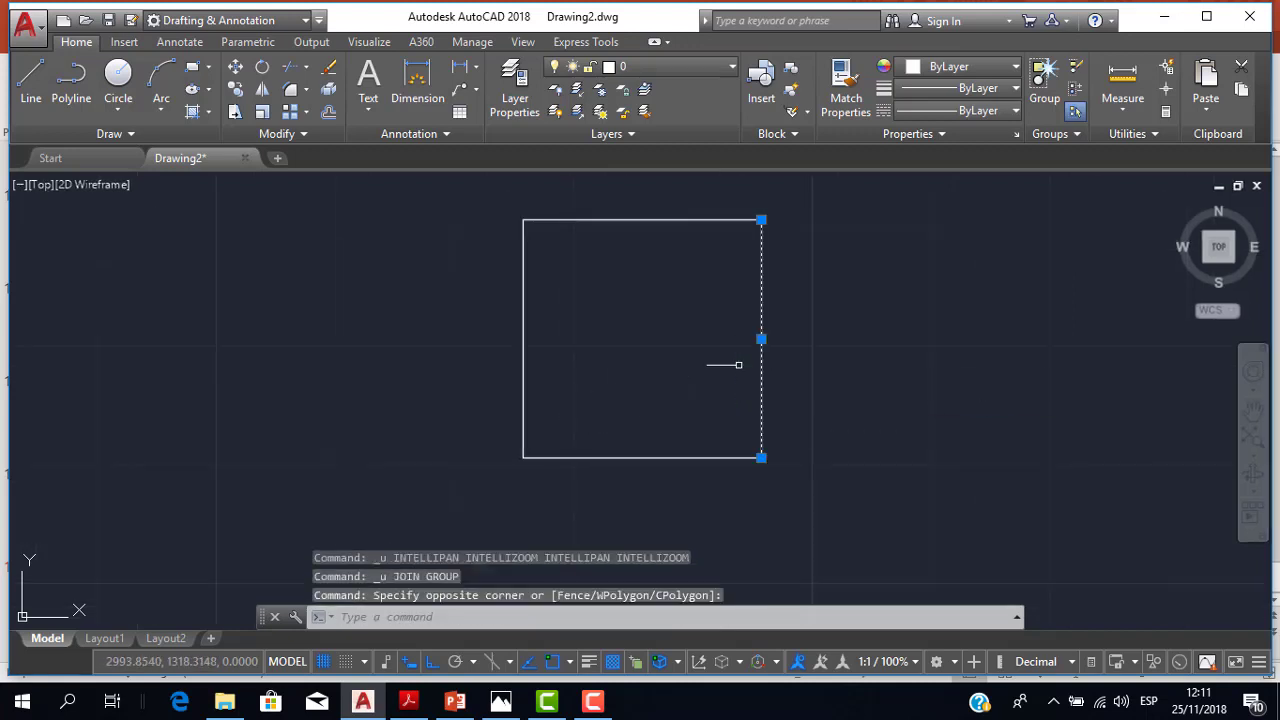
pyautogui.press('Escape')
pyautogui.press('Escape')
# Rejoin the square's sides into one polyline with J and a window selection.
pyautogui.moveTo(676, 380); pyautogui.dragTo(668, 400, button='middle')
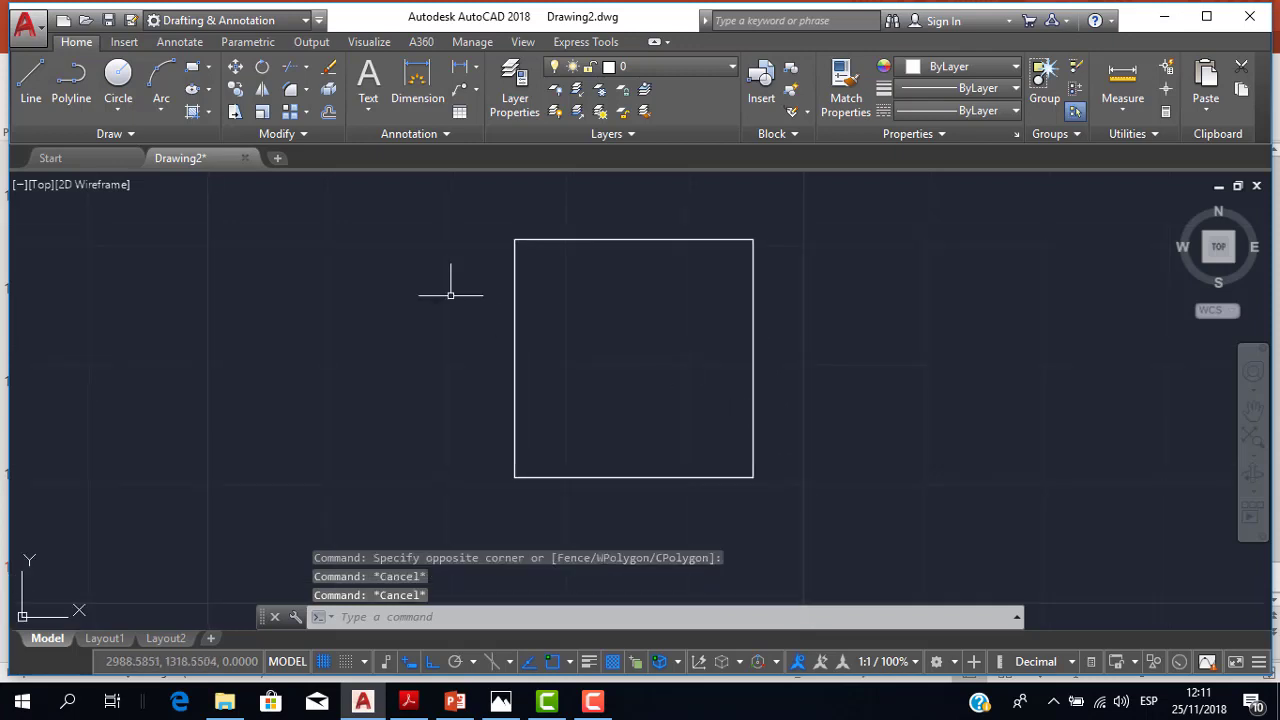
pyautogui.moveTo(563, 326); pyautogui.dragTo(601, 317, button='middle')
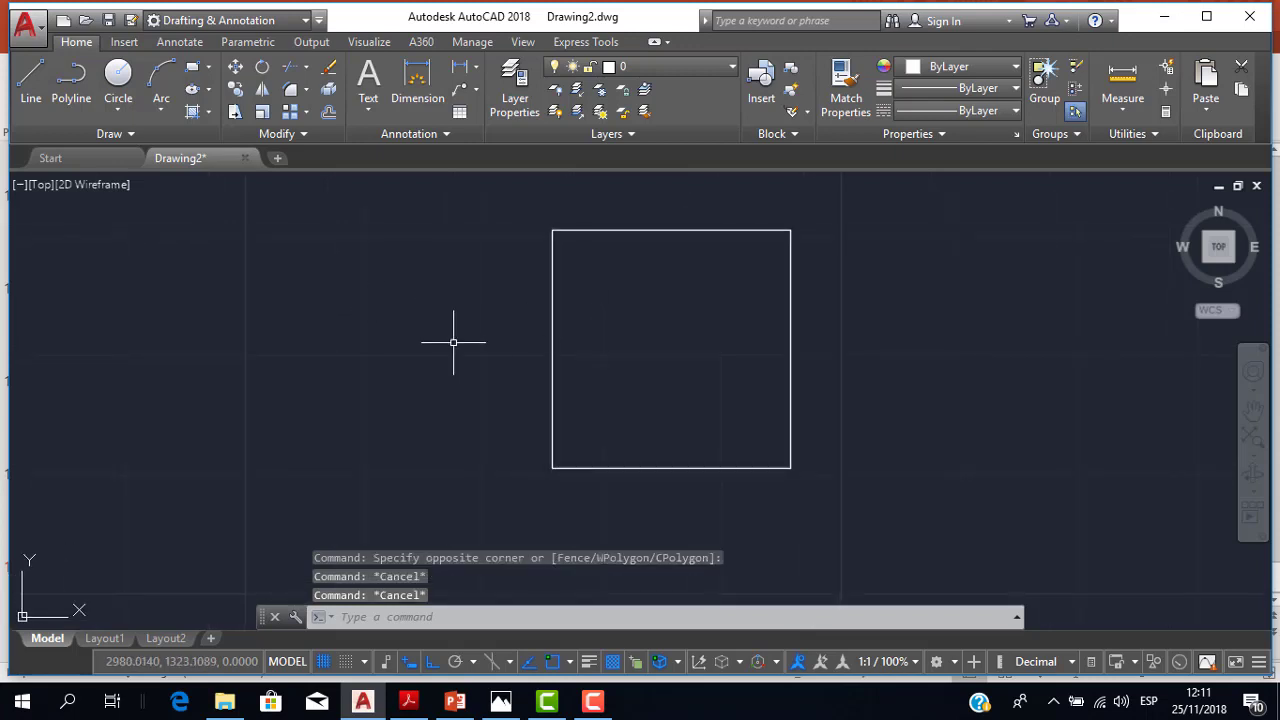
pyautogui.write('j')
pyautogui.press('Return')
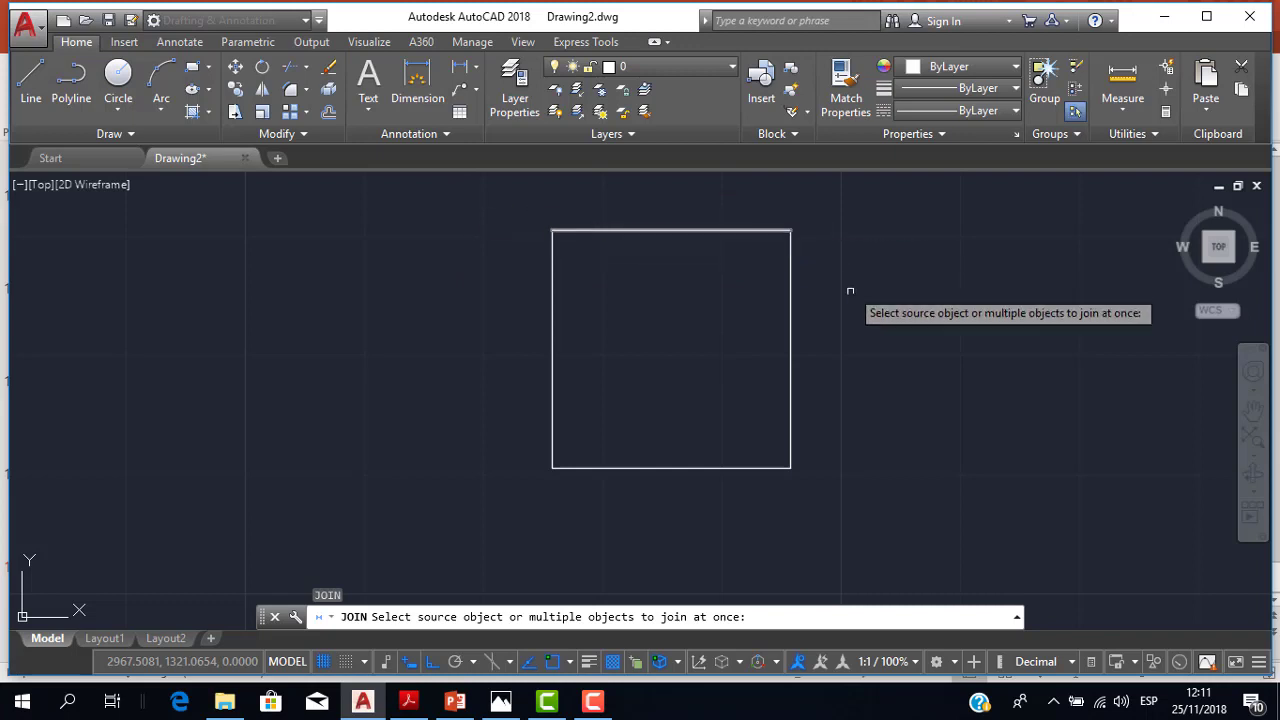
pyautogui.click(454, 181)
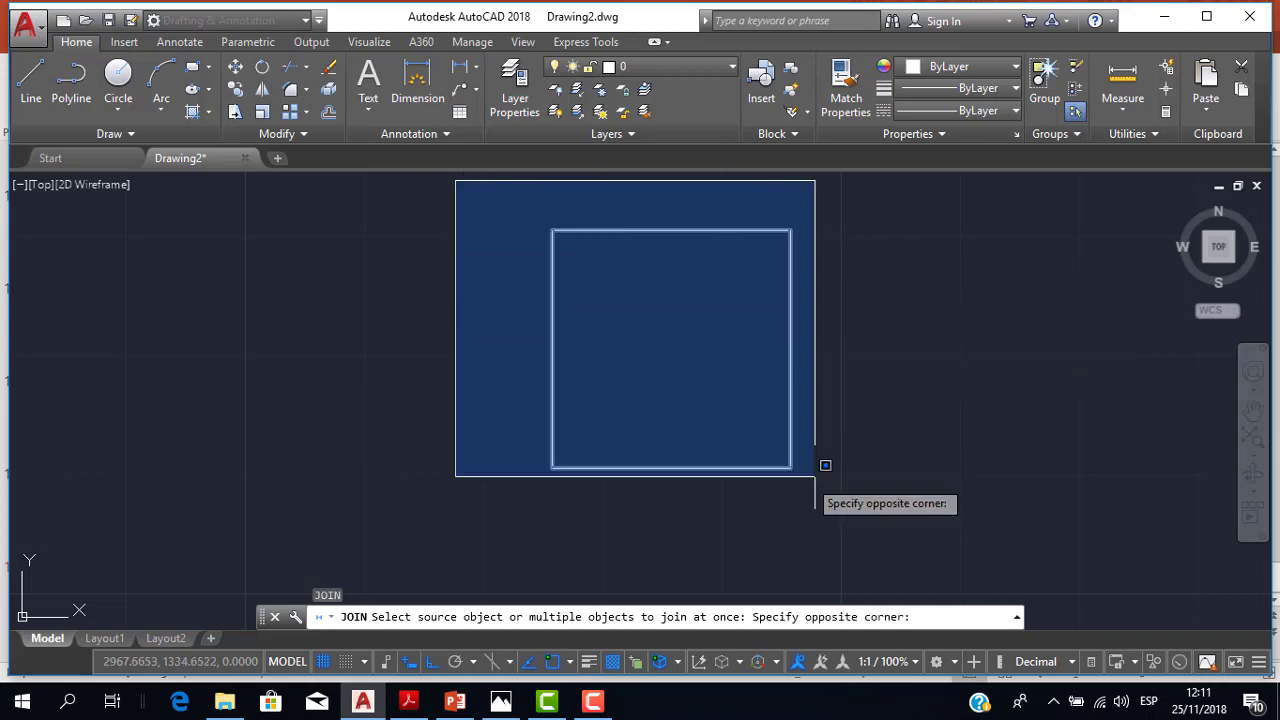
pyautogui.click(856, 492)
pyautogui.press('Return')
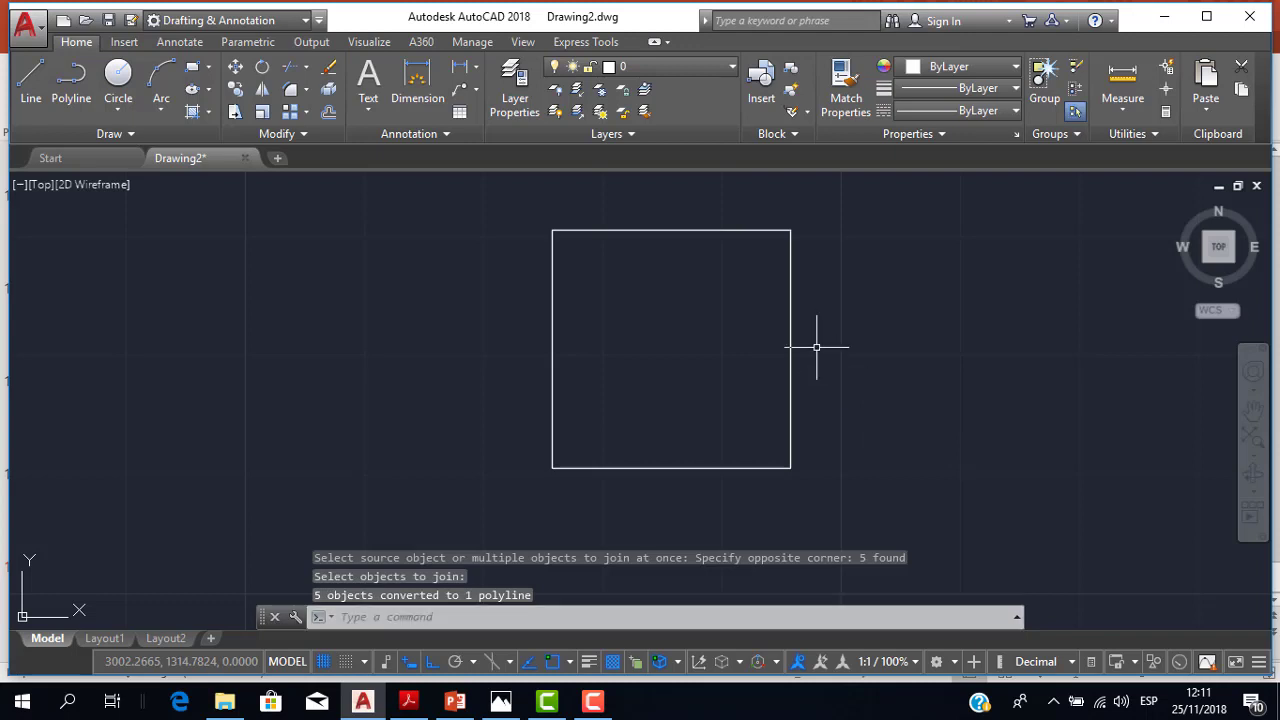
# Select the square to confirm it is one piece, then recentre the view.
pyautogui.moveTo(731, 302)
pyautogui.mouseDown(button='middle')
pyautogui.moveTo(631, 332)
pyautogui.moveTo(588, 316)
pyautogui.mouseUp(button='middle')
pyautogui.click(533, 244)
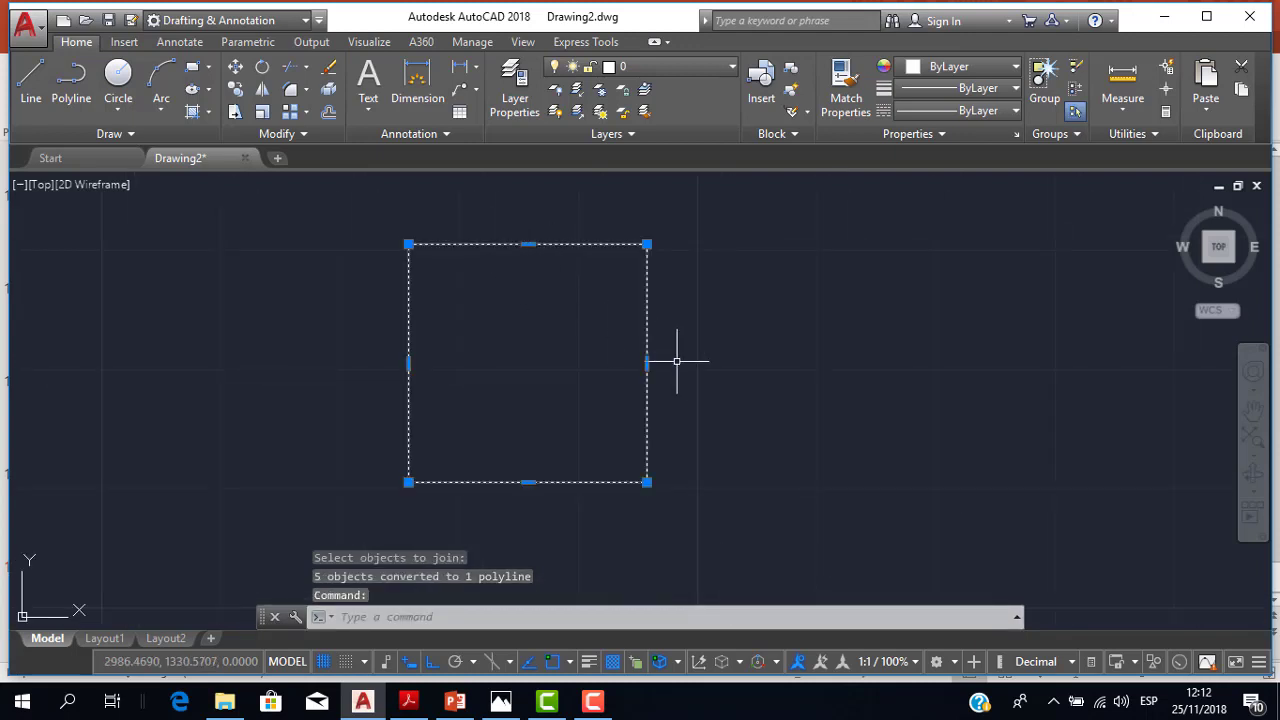
pyautogui.press('Escape')
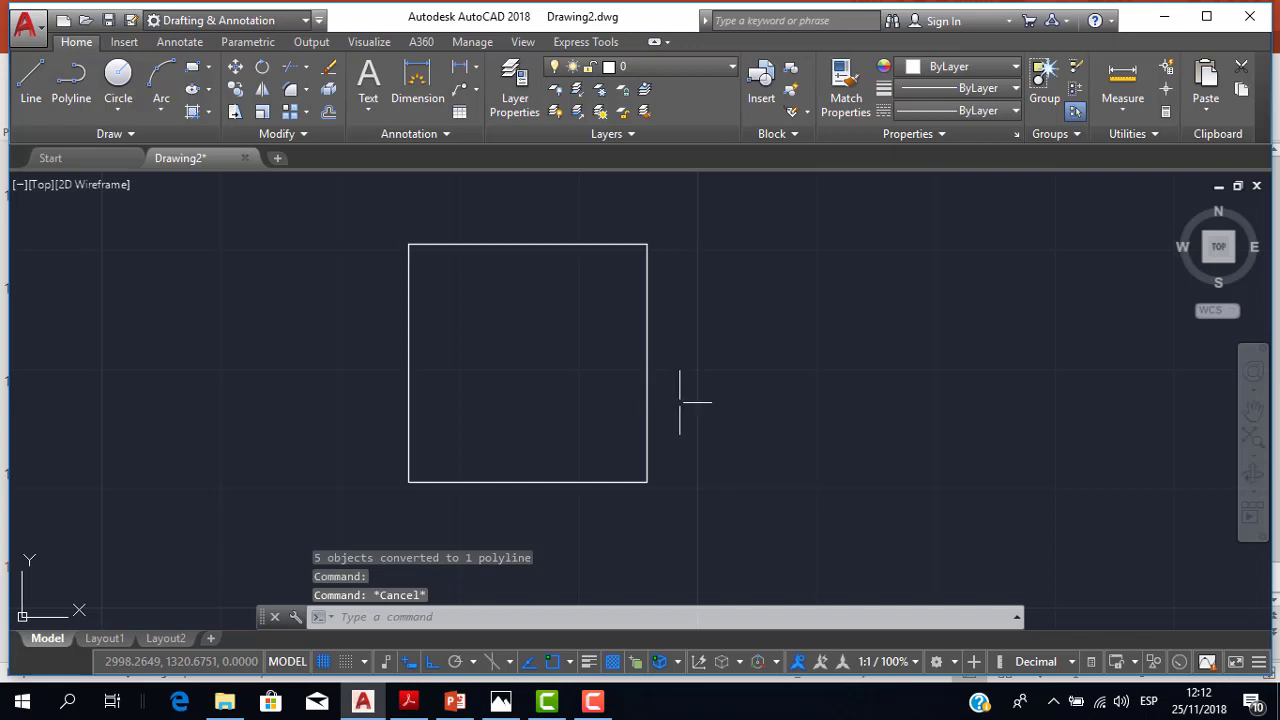
pyautogui.scroll(-4, 678, 404)
pyautogui.scroll(4, 655, 392)
pyautogui.scroll(-2, 625, 380)
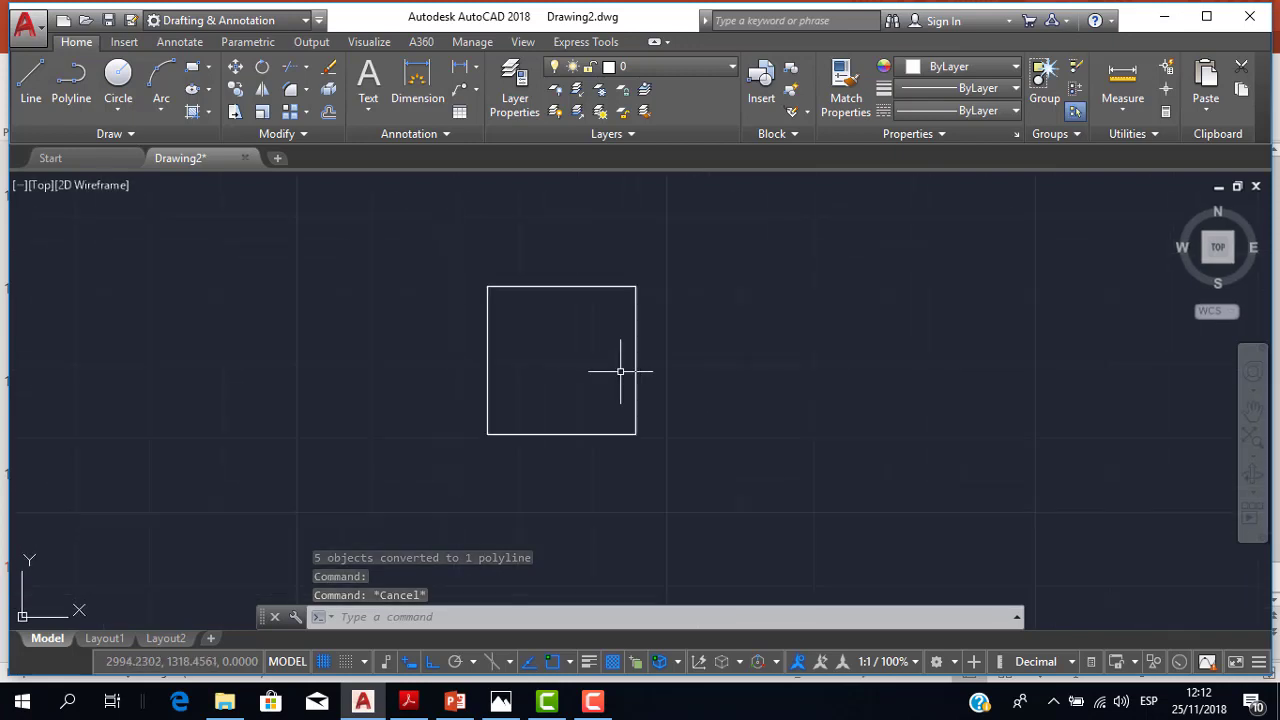
pyautogui.scroll(4, 620, 371)
pyautogui.scroll(-2, 617, 366)
pyautogui.moveTo(617, 366)
pyautogui.mouseDown(button='middle')
pyautogui.moveTo(666, 371)
pyautogui.moveTo(646, 371)
pyautogui.mouseUp(button='middle')
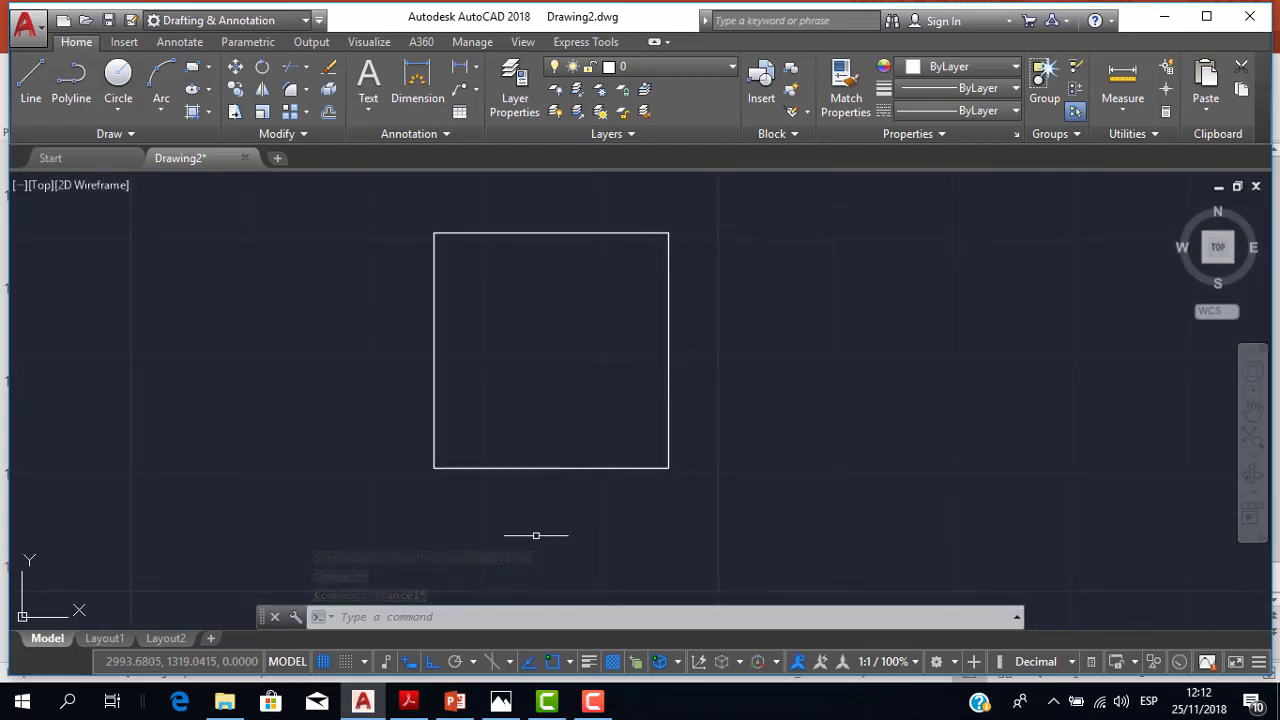
# Highlight the EXPLODE and TR:X notes on the PowerPoint slide, then return to AutoCAD.
pyautogui.click(455, 702)
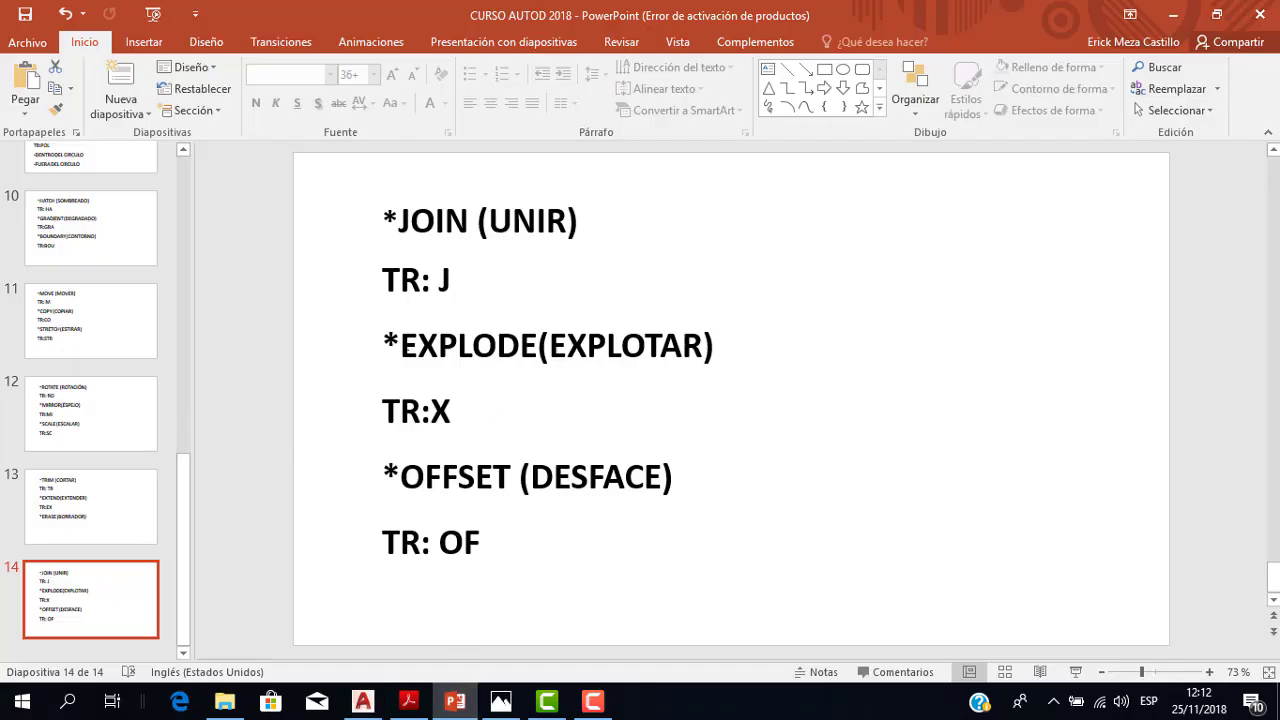
pyautogui.moveTo(385, 336); pyautogui.dragTo(603, 417)
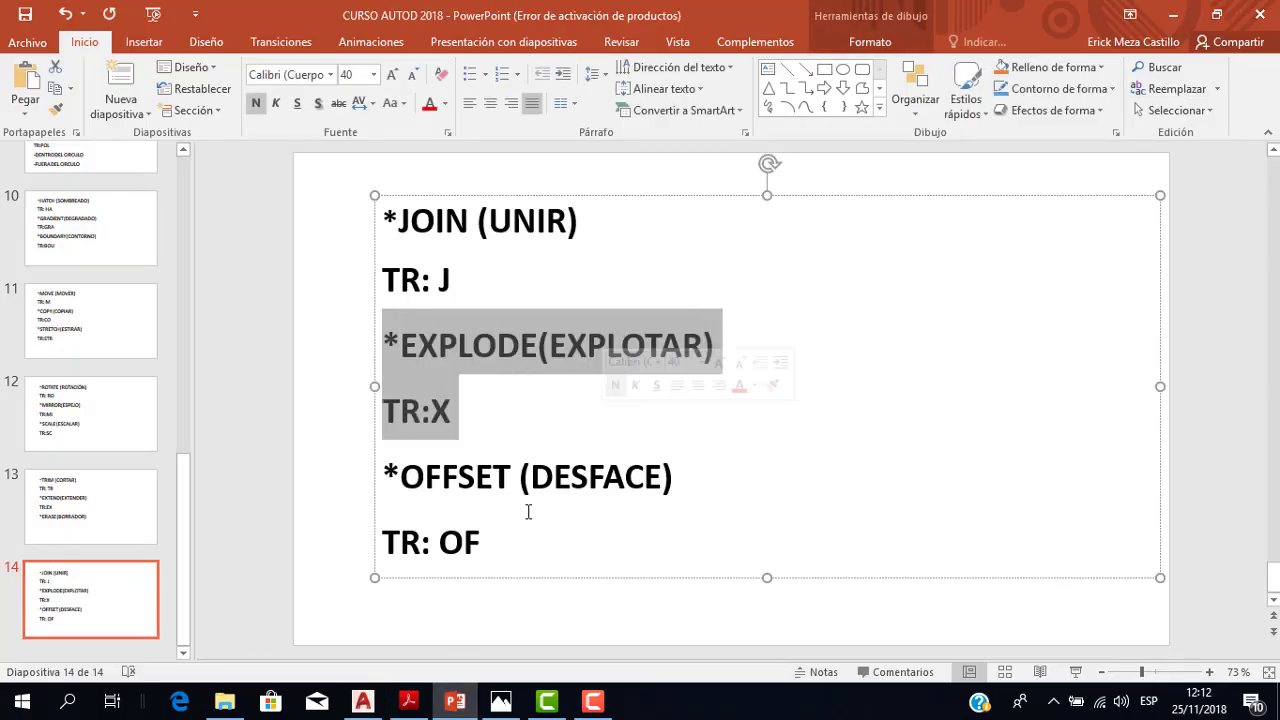
pyautogui.click(363, 702)
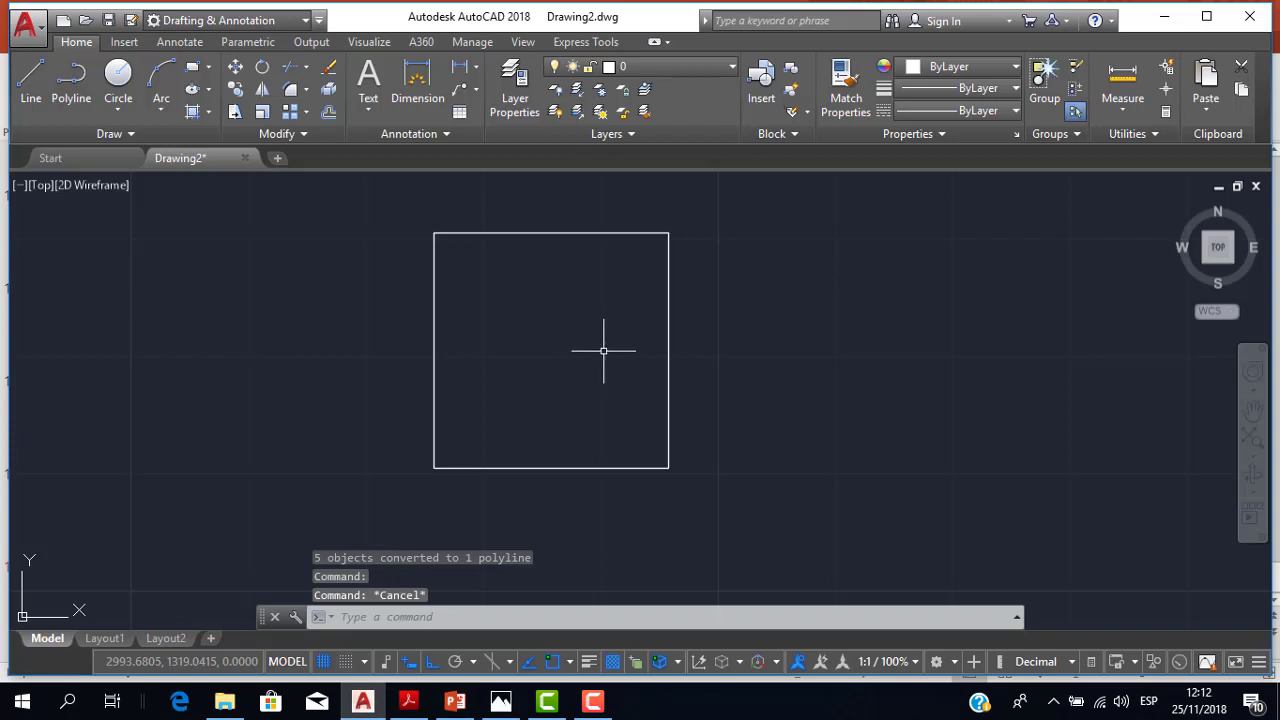
# Select the square to confirm it is still a single object.
pyautogui.scroll(1, 604, 350)
pyautogui.scroll(-1, 604, 350)
pyautogui.scroll(1, 604, 350)
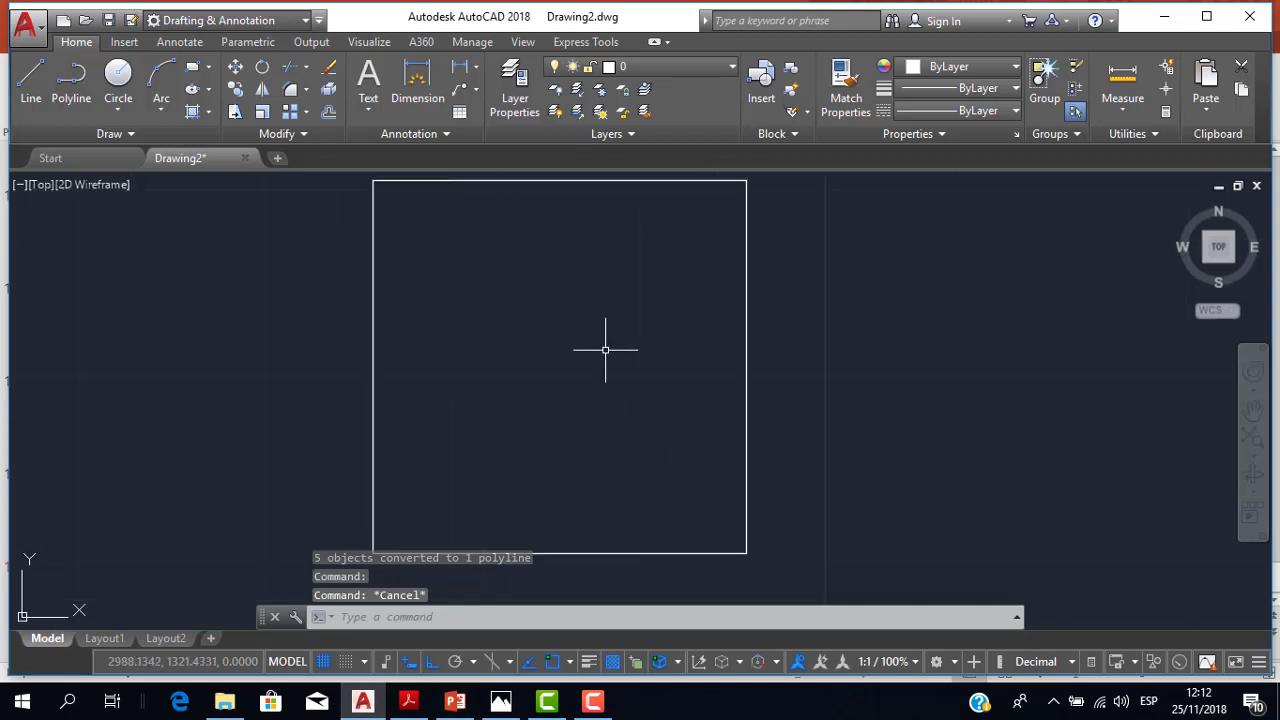
pyautogui.scroll(-1, 605, 350)
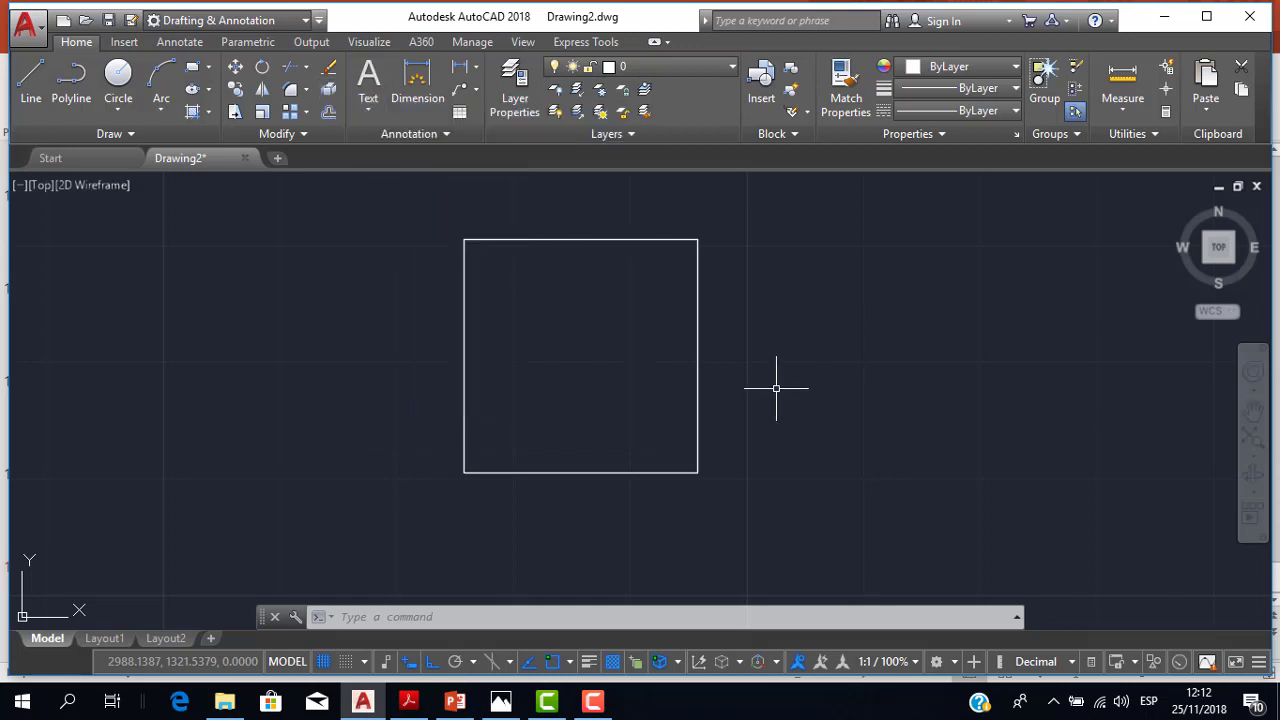
pyautogui.scroll(2, 674, 380)
pyautogui.scroll(-2, 669, 380)
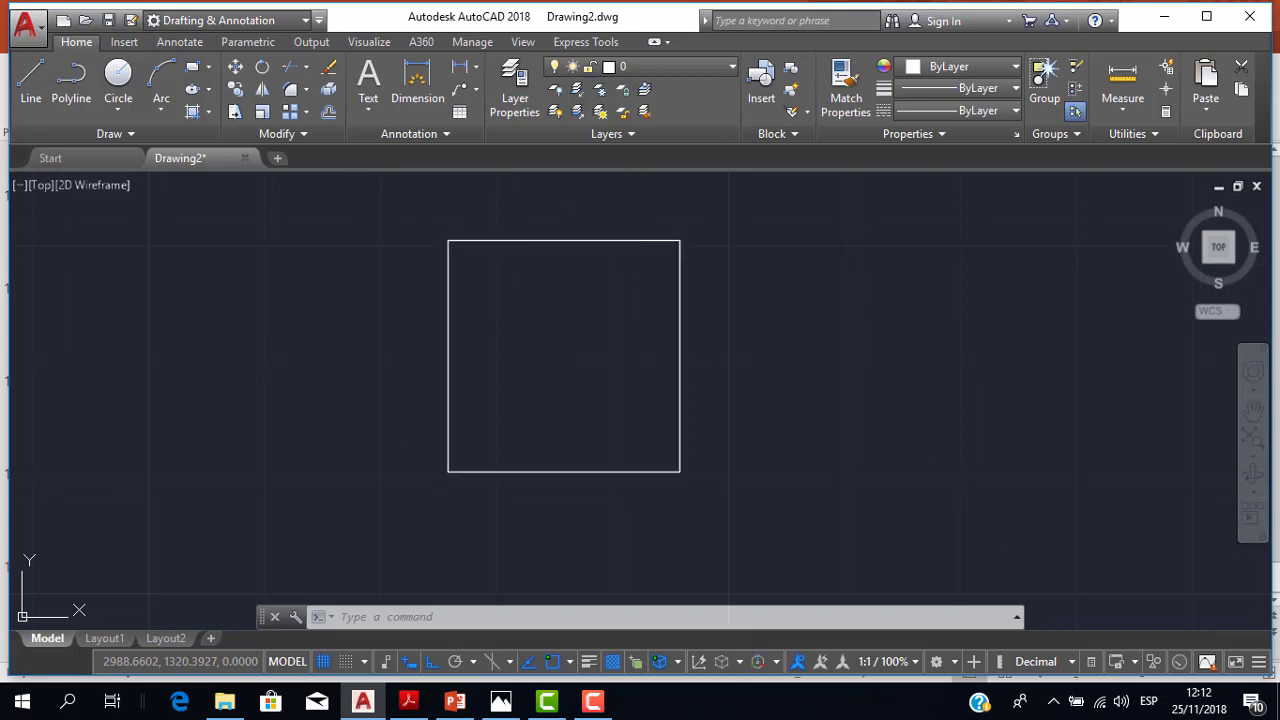
pyautogui.click(515, 240)
pyautogui.press('Escape')
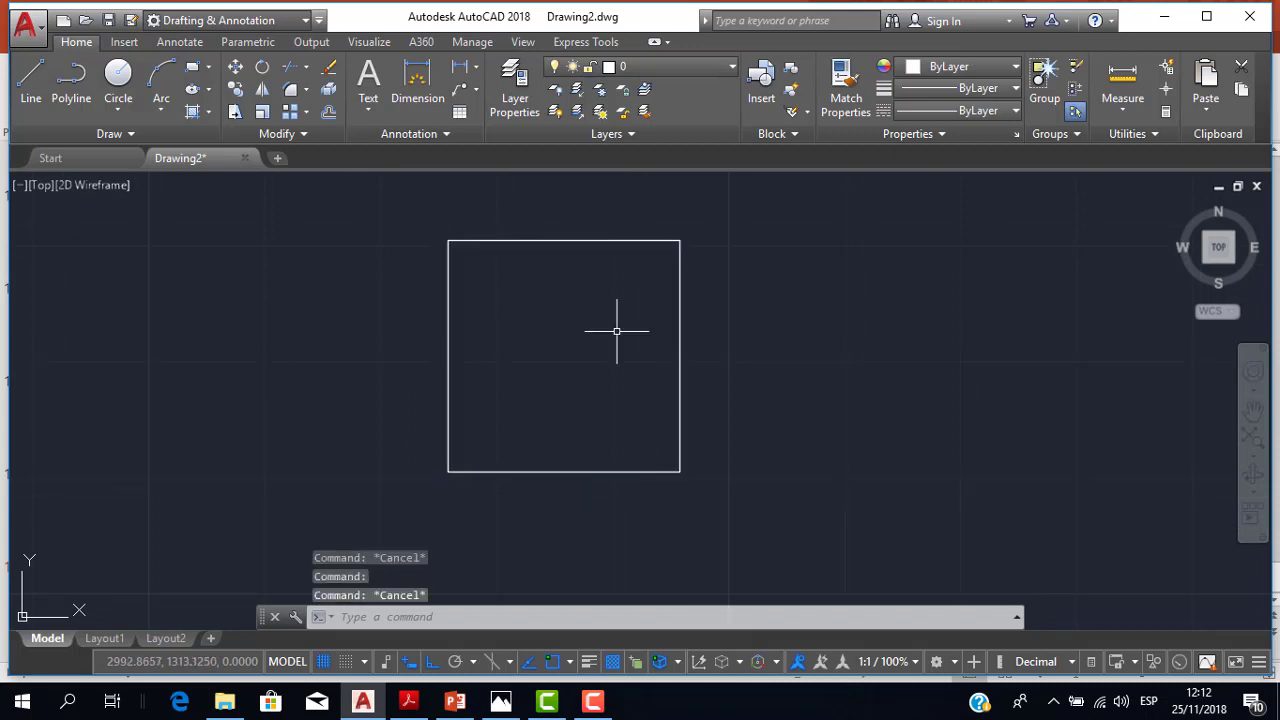
pyautogui.scroll(2, 630, 345)
pyautogui.scroll(-2, 672, 342)
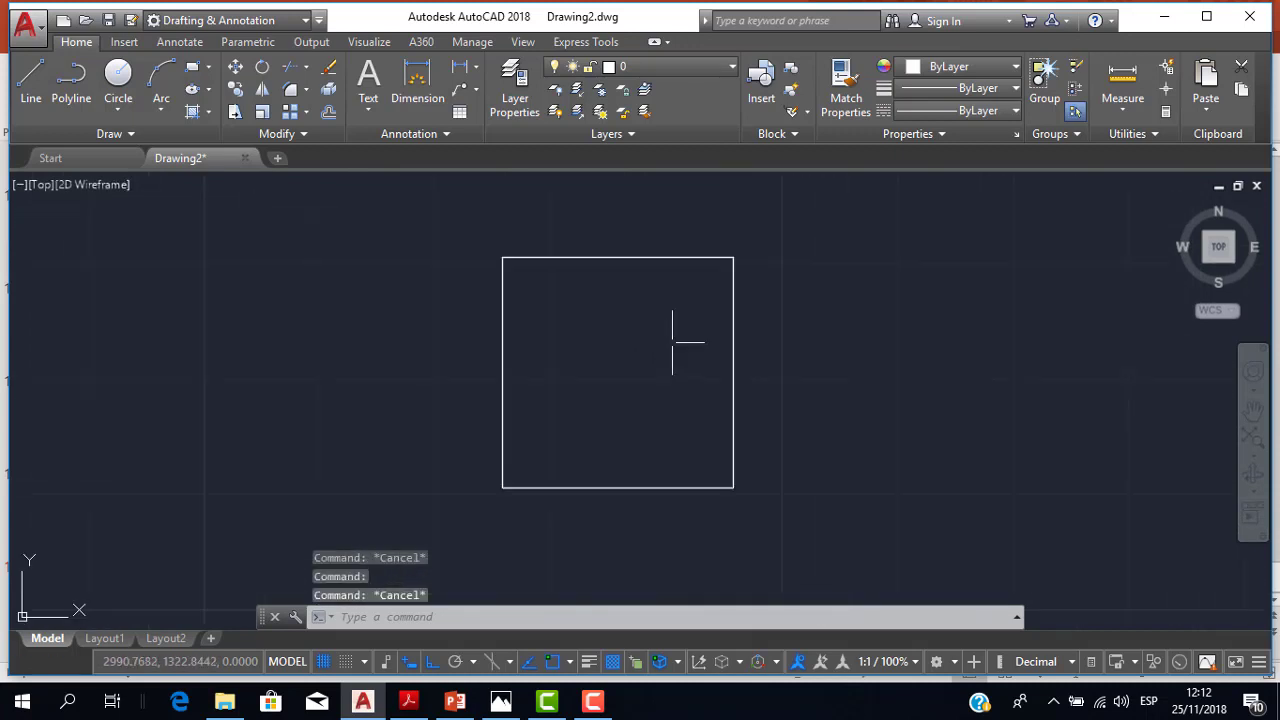
# Explode the square into separate lines using a window selection.
pyautogui.click(330, 90)
pyautogui.click(413, 205)
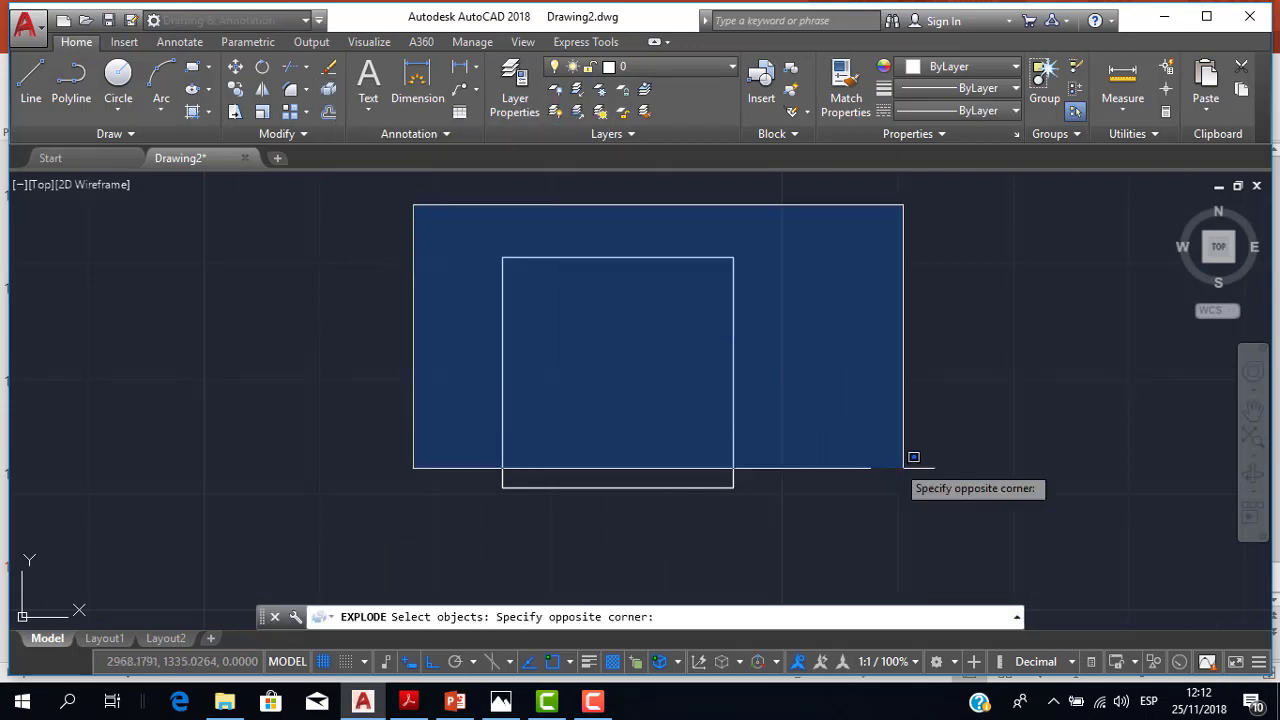
pyautogui.click(834, 542)
pyautogui.press('Return')
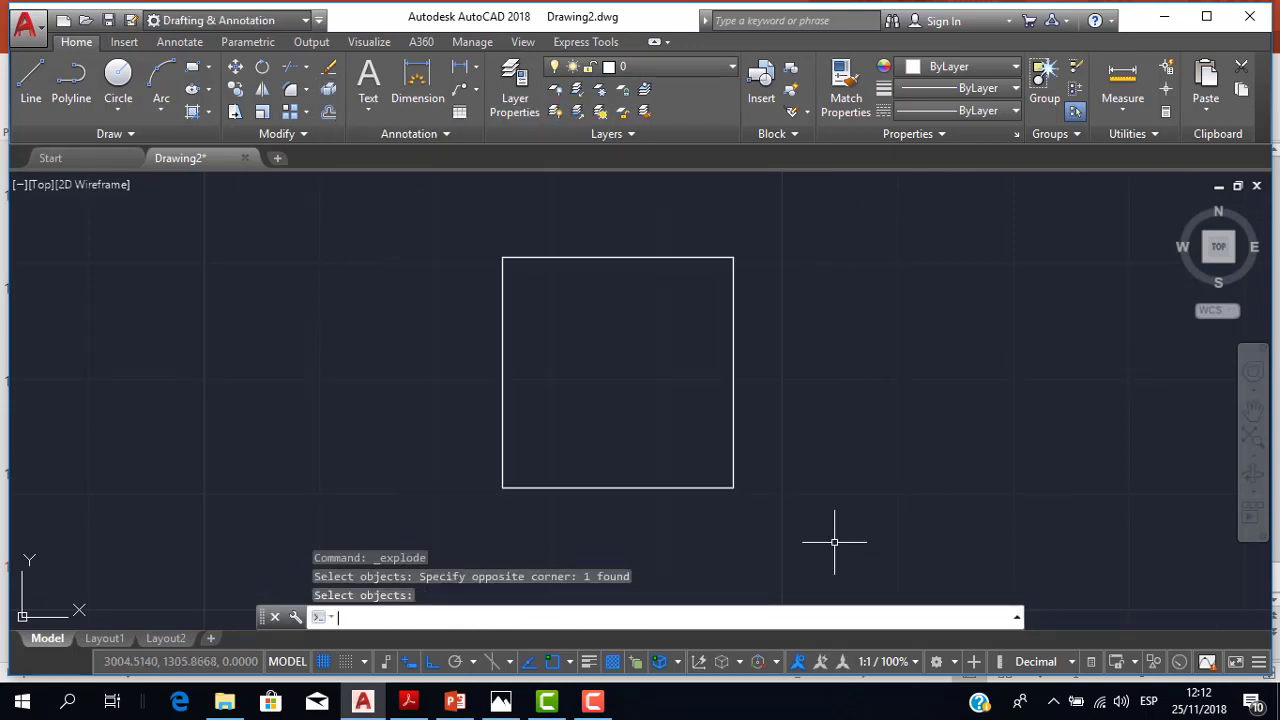
# Select the top, right, bottom and left edges in turn to confirm each is separate.
pyautogui.click(639, 257)
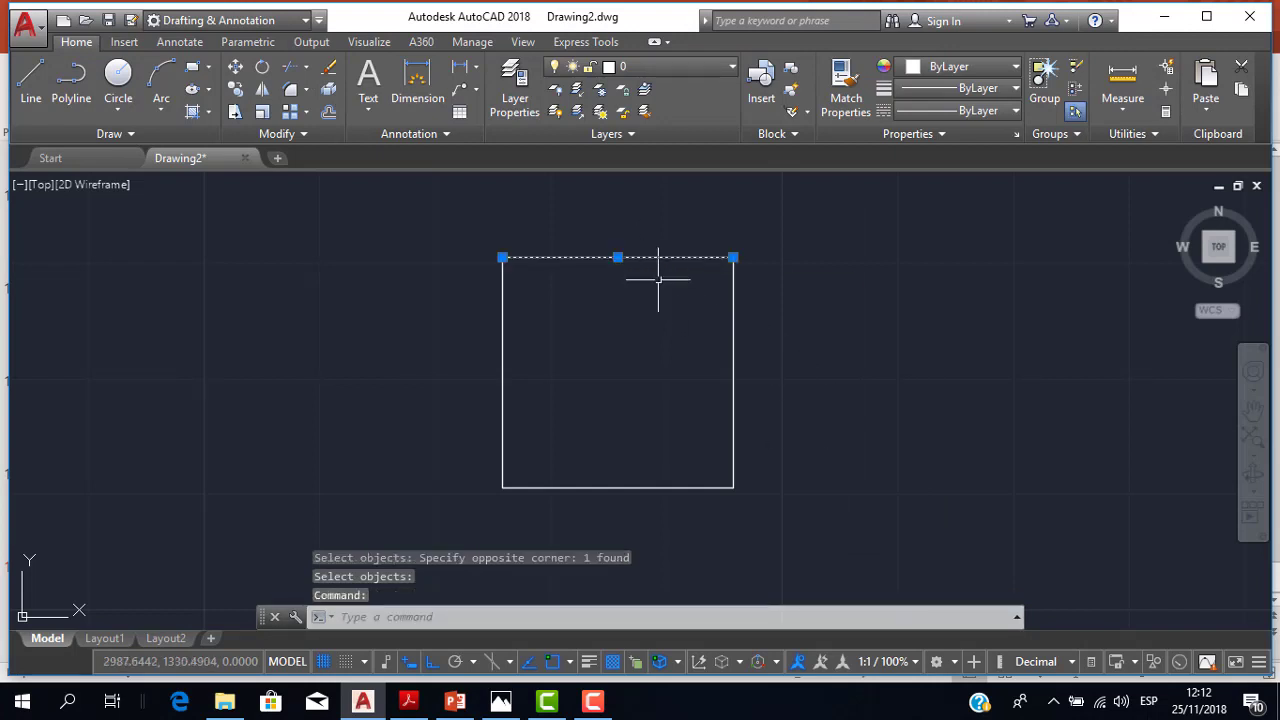
pyautogui.press('Escape')
pyautogui.click(733, 408)
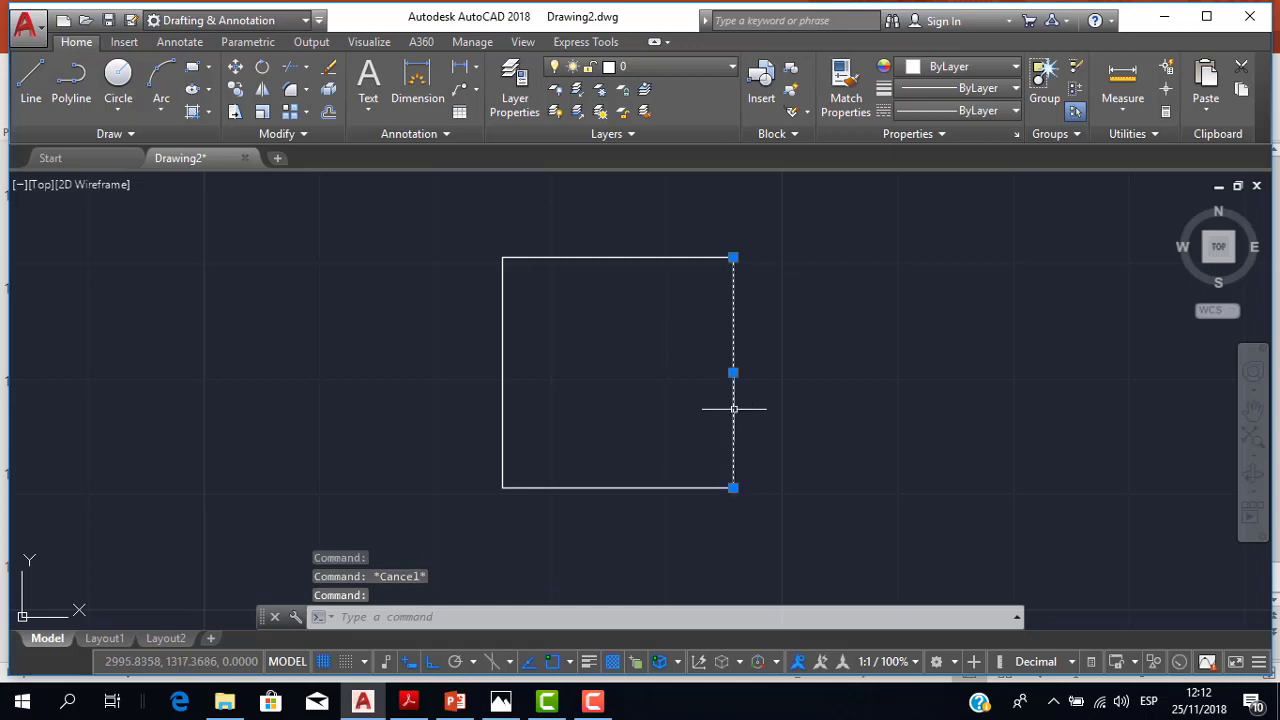
pyautogui.press('Escape')
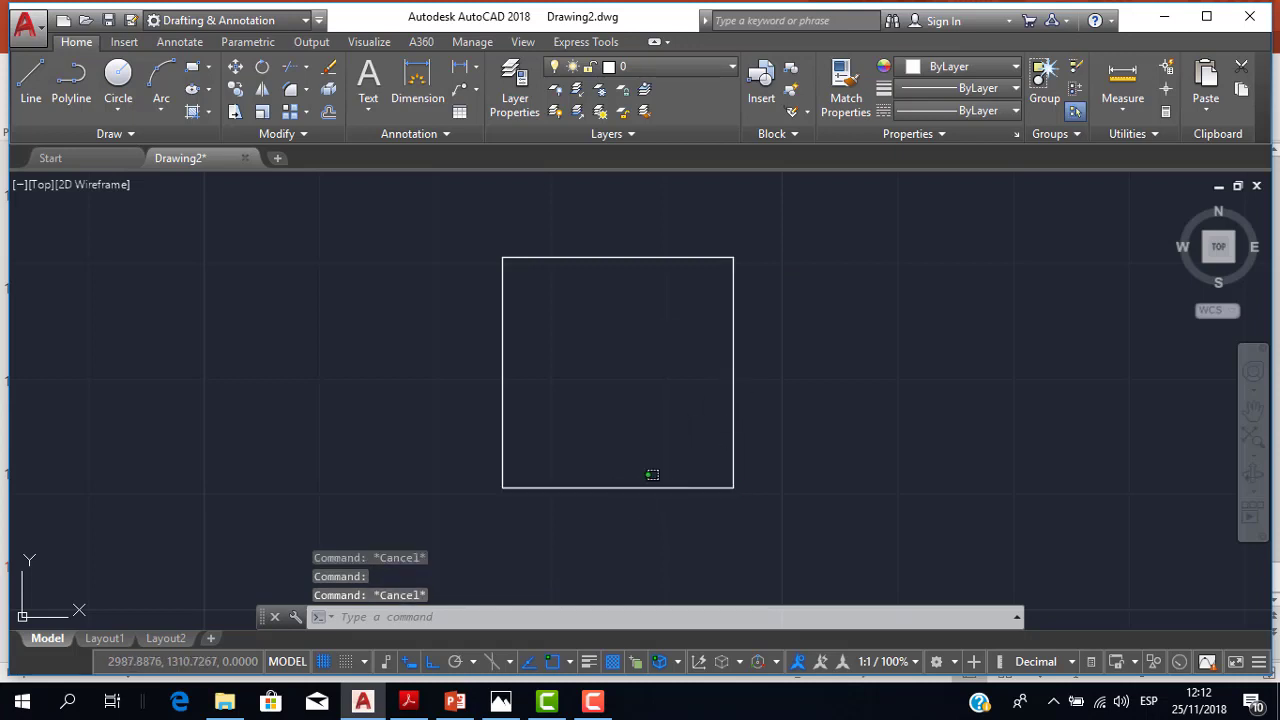
pyautogui.click(652, 486)
pyautogui.press('Escape')
pyautogui.click(502, 365)
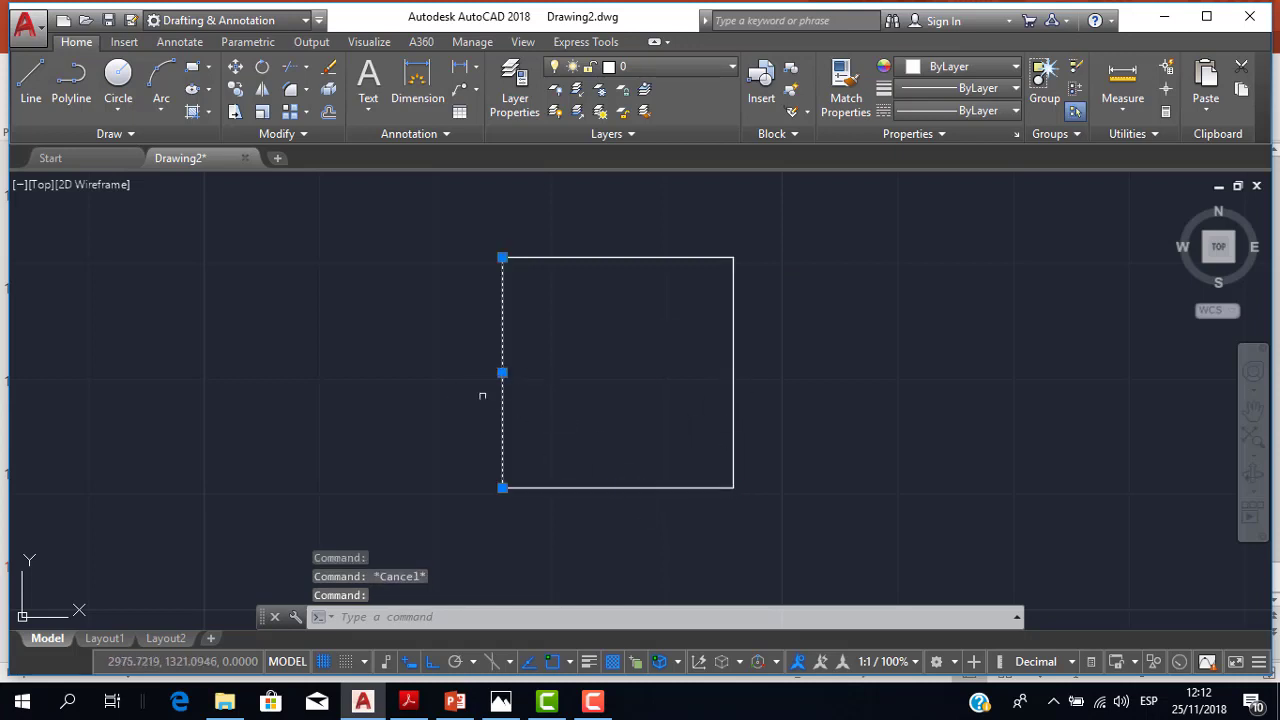
pyautogui.press('Escape')
pyautogui.scroll(2, 807, 455)
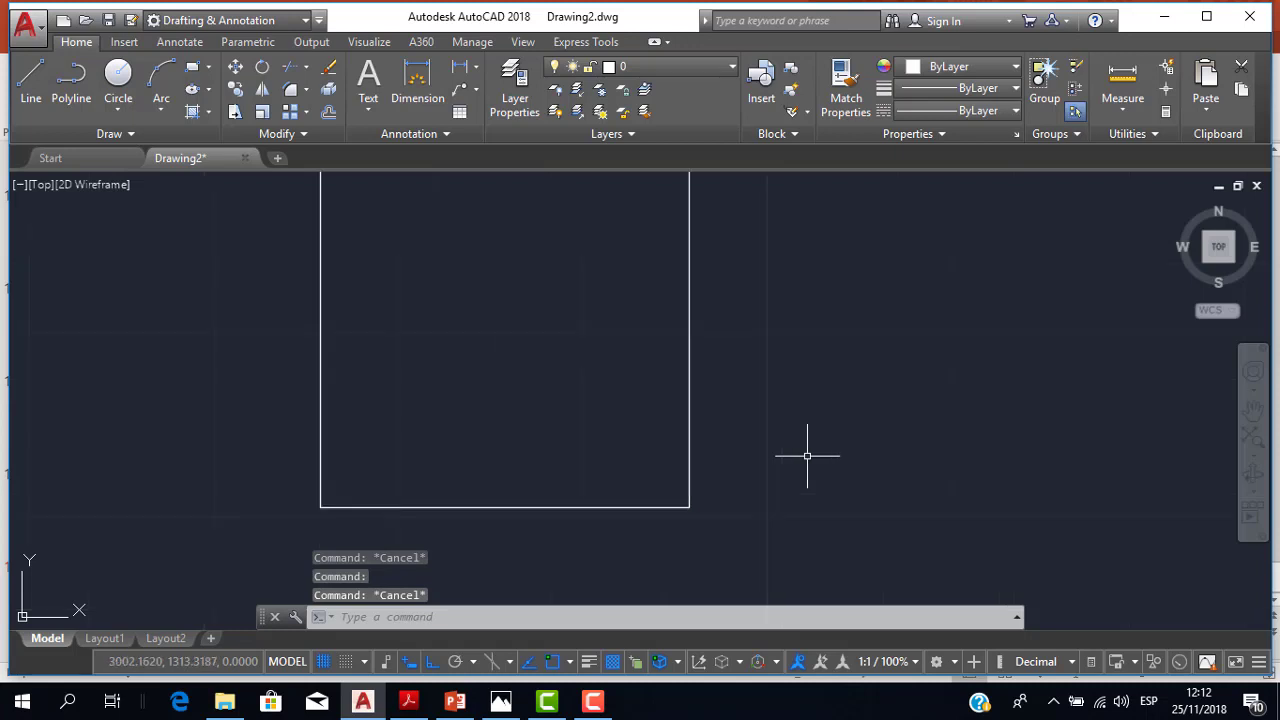
pyautogui.scroll(-2, 807, 455)
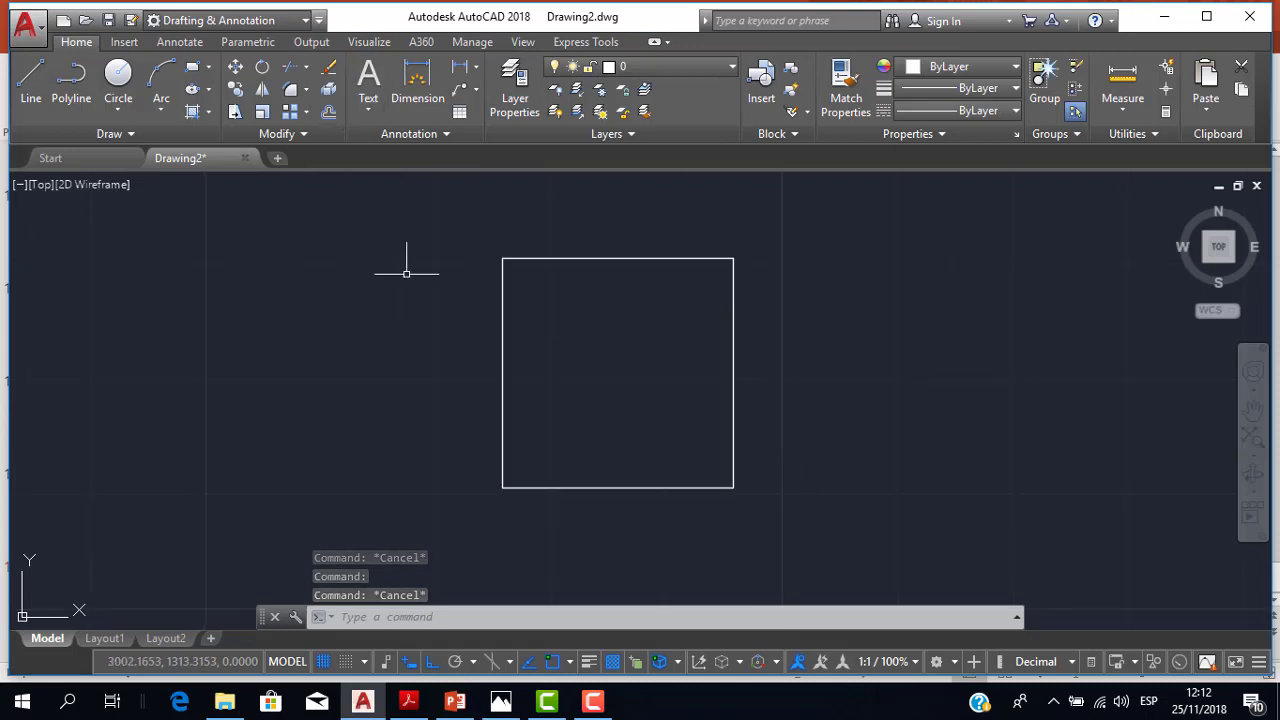
# Join the square's edges with J and a window selection, then select it to check.
pyautogui.write('j')
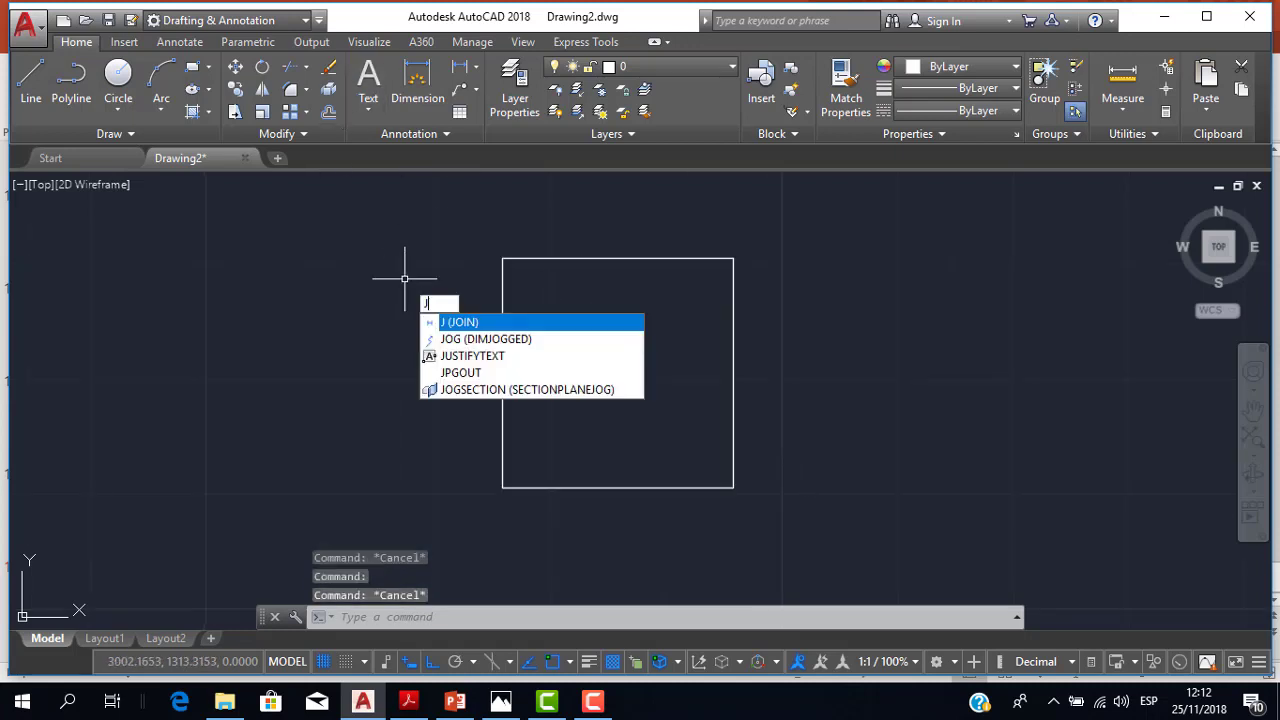
pyautogui.press('Return')
pyautogui.click(396, 203)
pyautogui.click(829, 563)
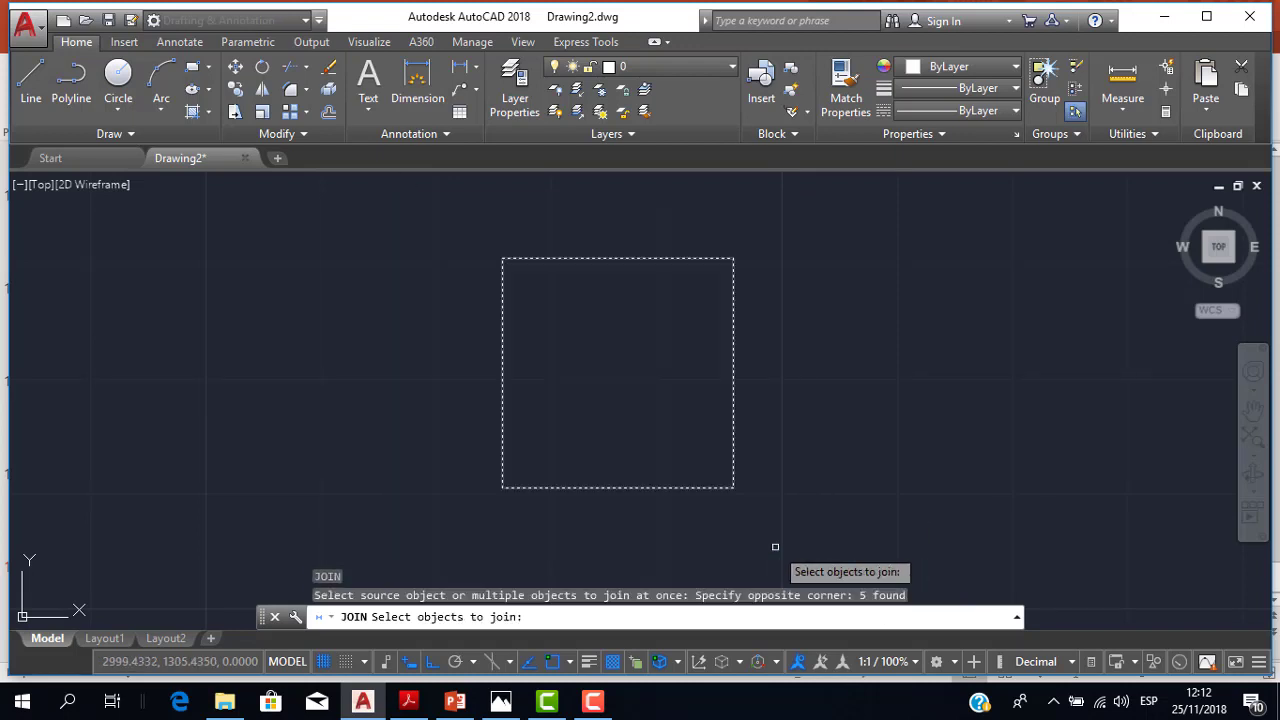
pyautogui.press('Return')
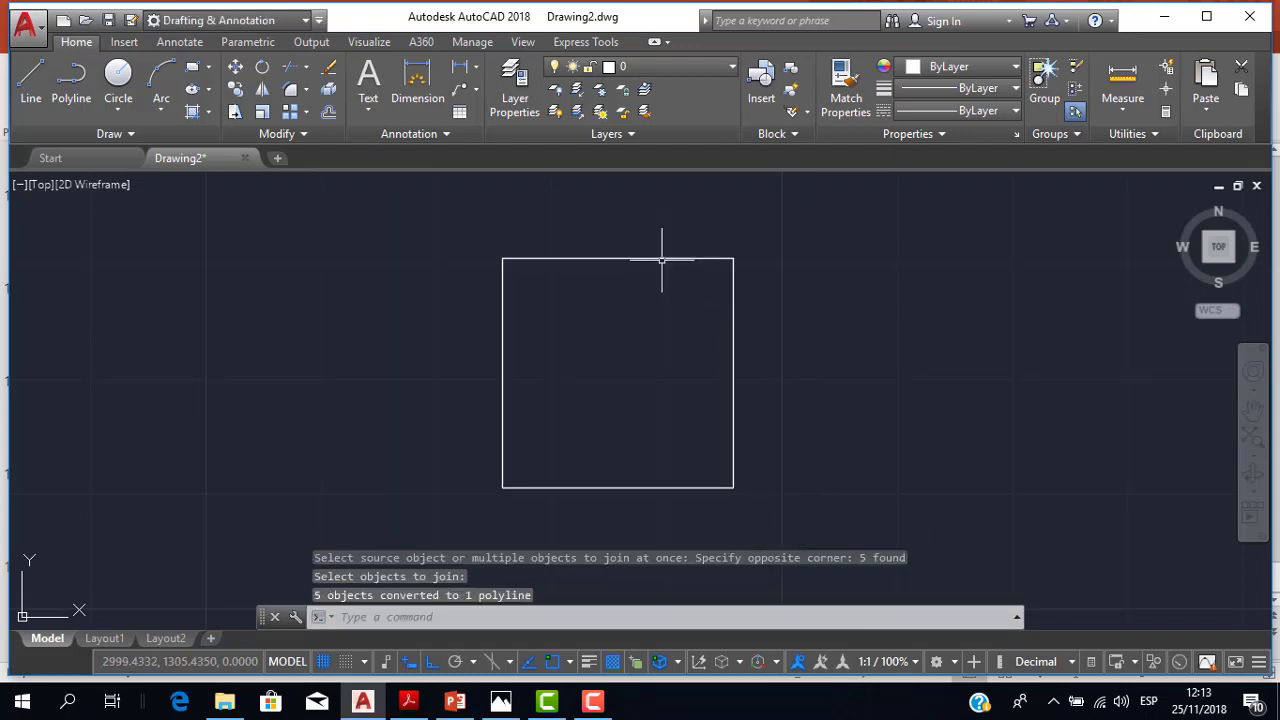
pyautogui.click(660, 258)
pyautogui.press('Escape')
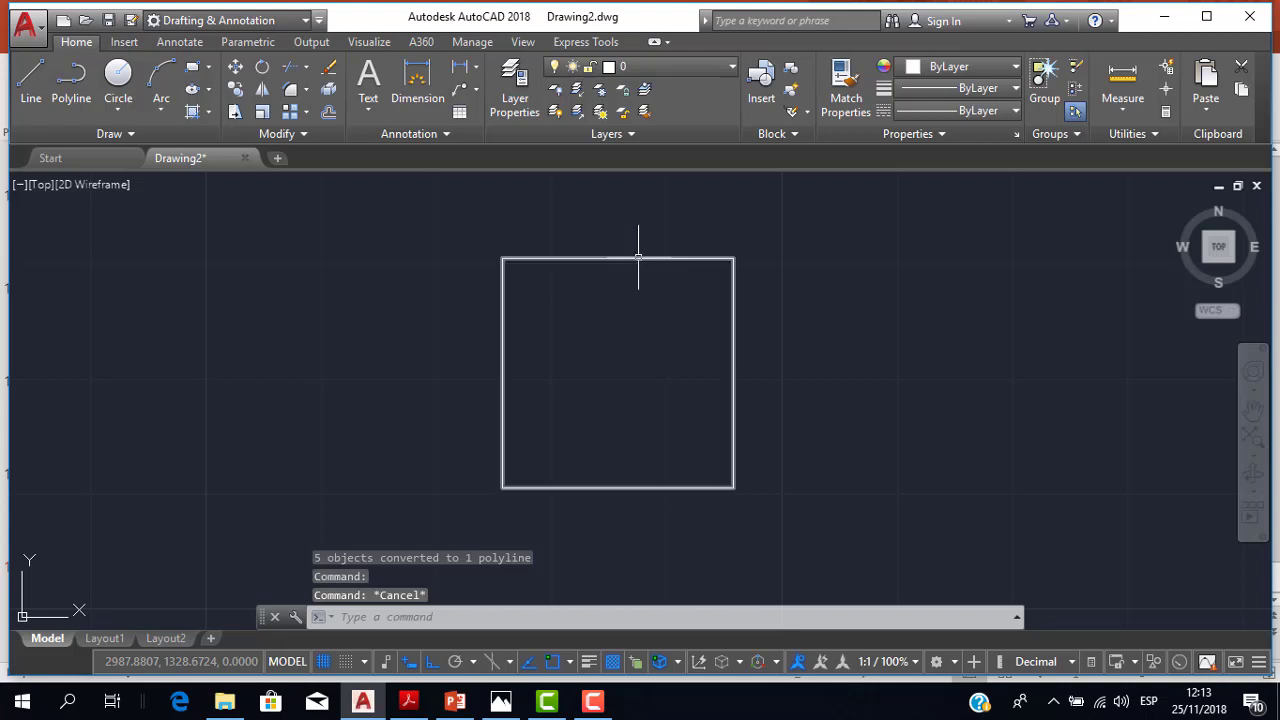
pyautogui.click(578, 257)
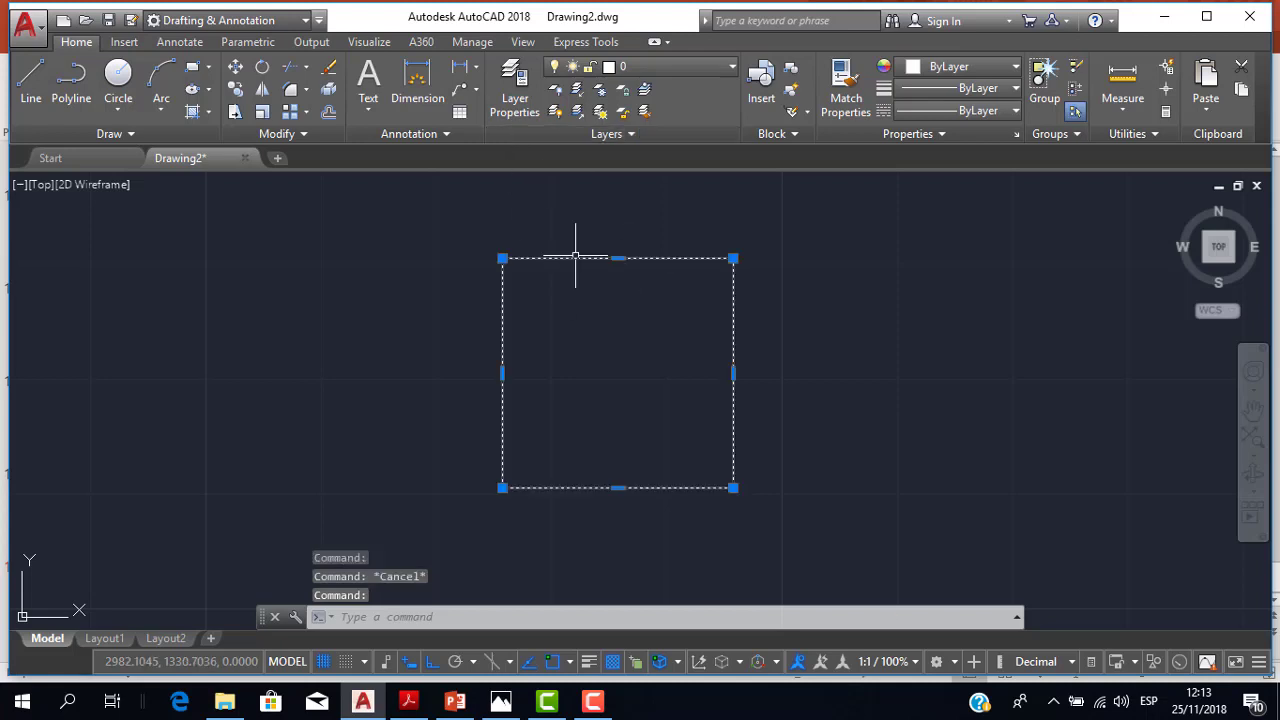
pyautogui.press('Escape')
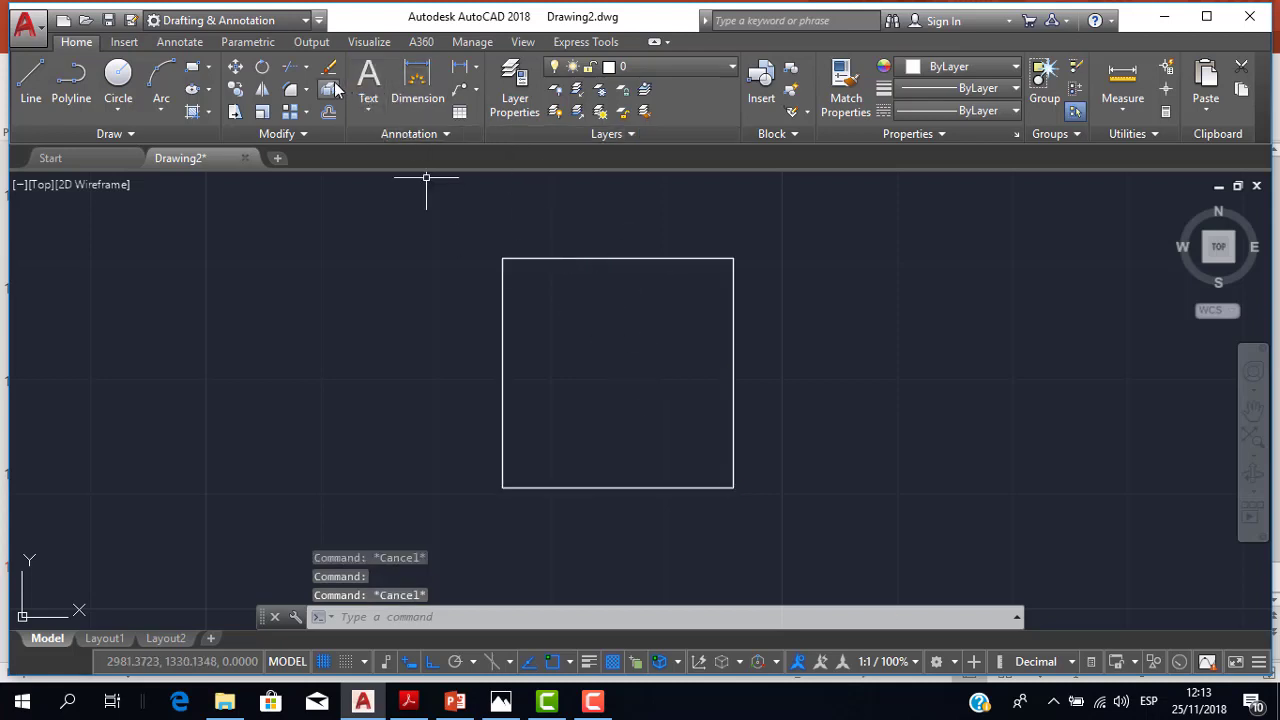
# Explode the square again and select the top edge to confirm it is separate.
pyautogui.click(330, 90)
pyautogui.click(458, 210)
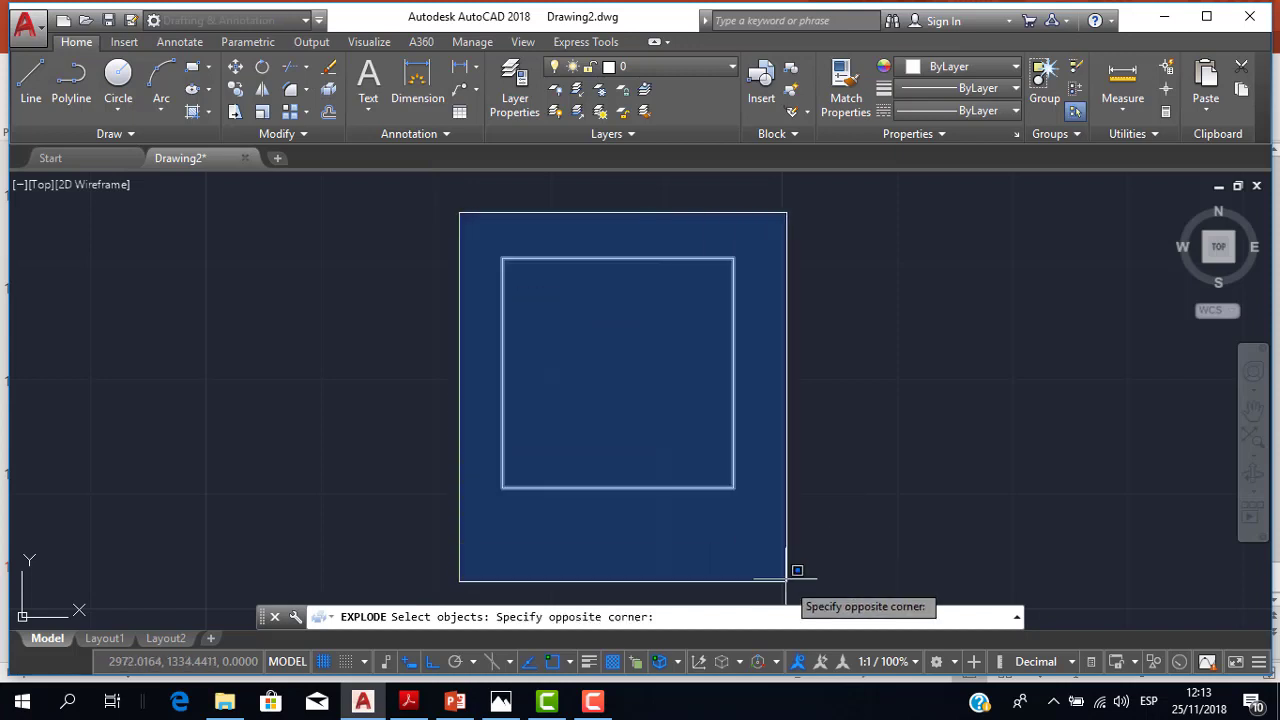
pyautogui.click(770, 538)
pyautogui.press('Return')
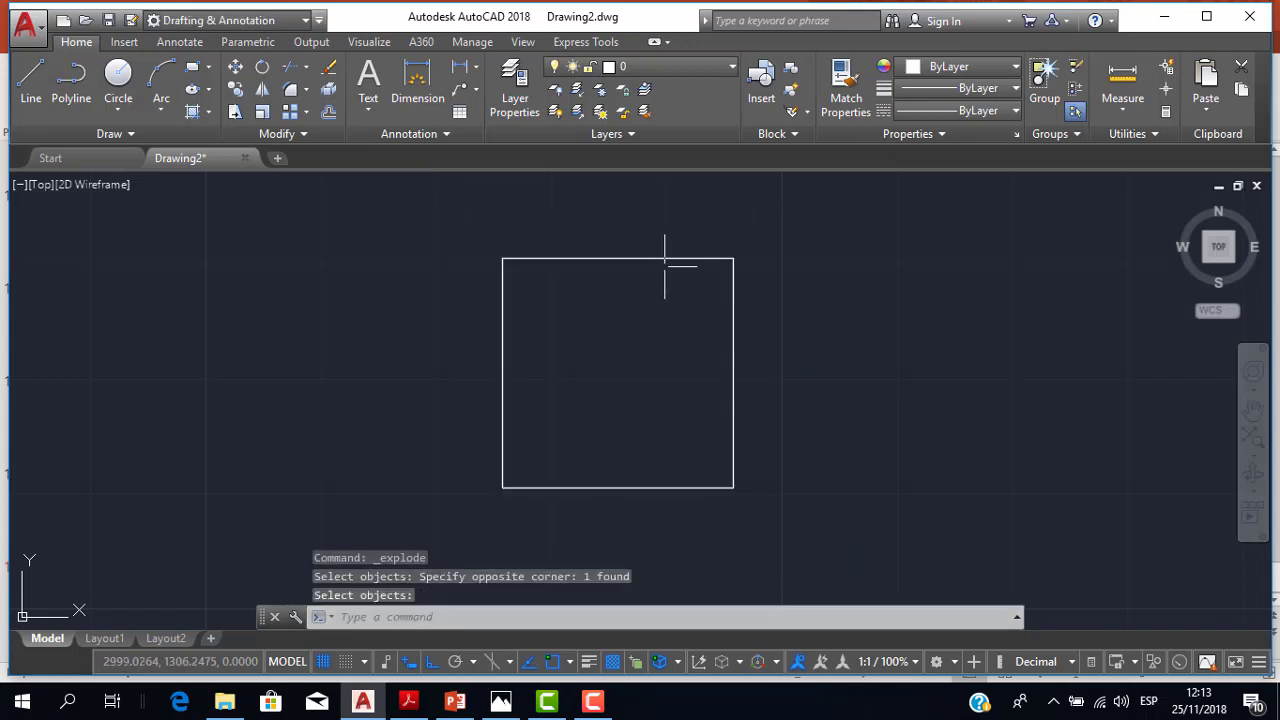
pyautogui.click(659, 258)
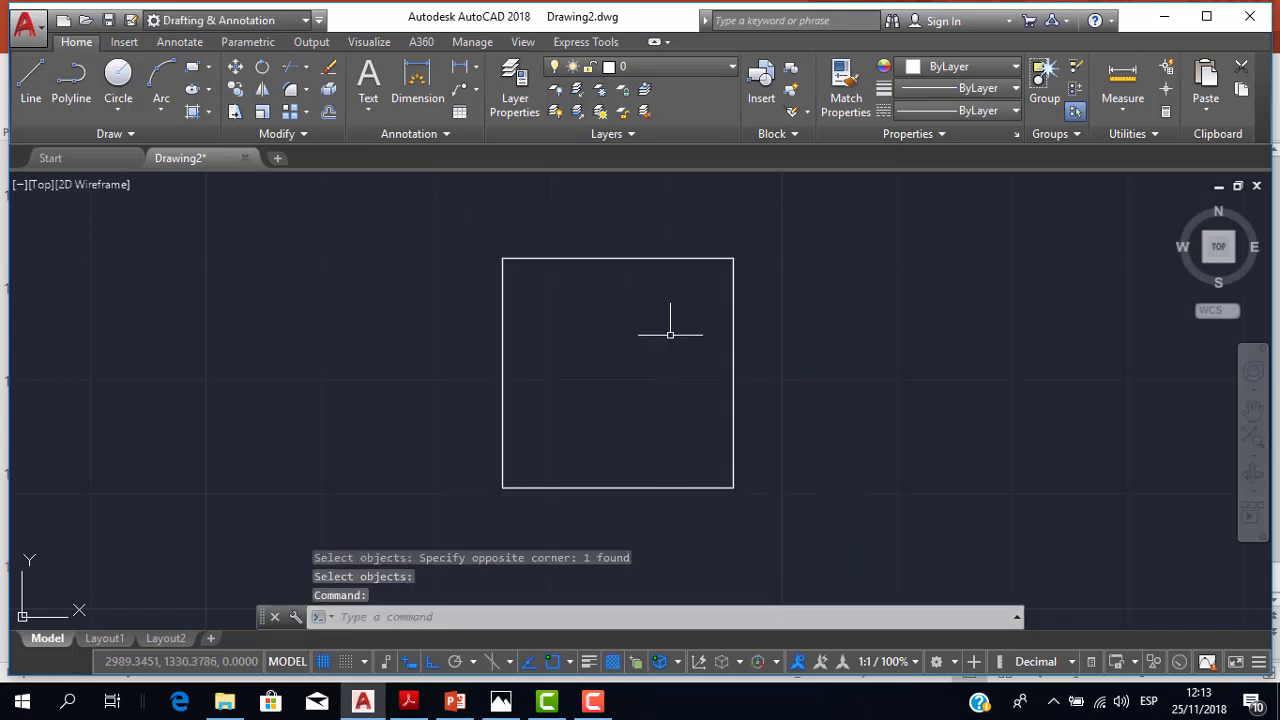
pyautogui.press('Escape')
pyautogui.scroll(-4, 674, 417)
pyautogui.scroll(4, 663, 403)
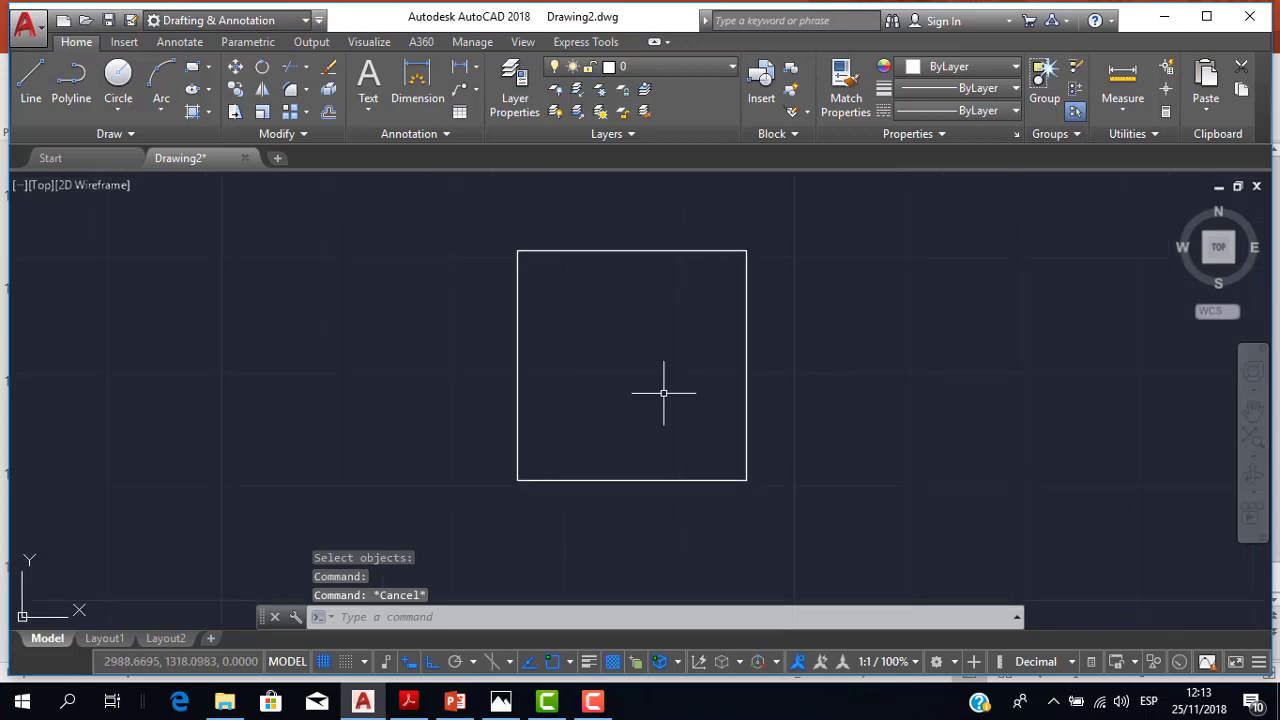
pyautogui.scroll(-2, 662, 393)
pyautogui.scroll(2, 663, 385)
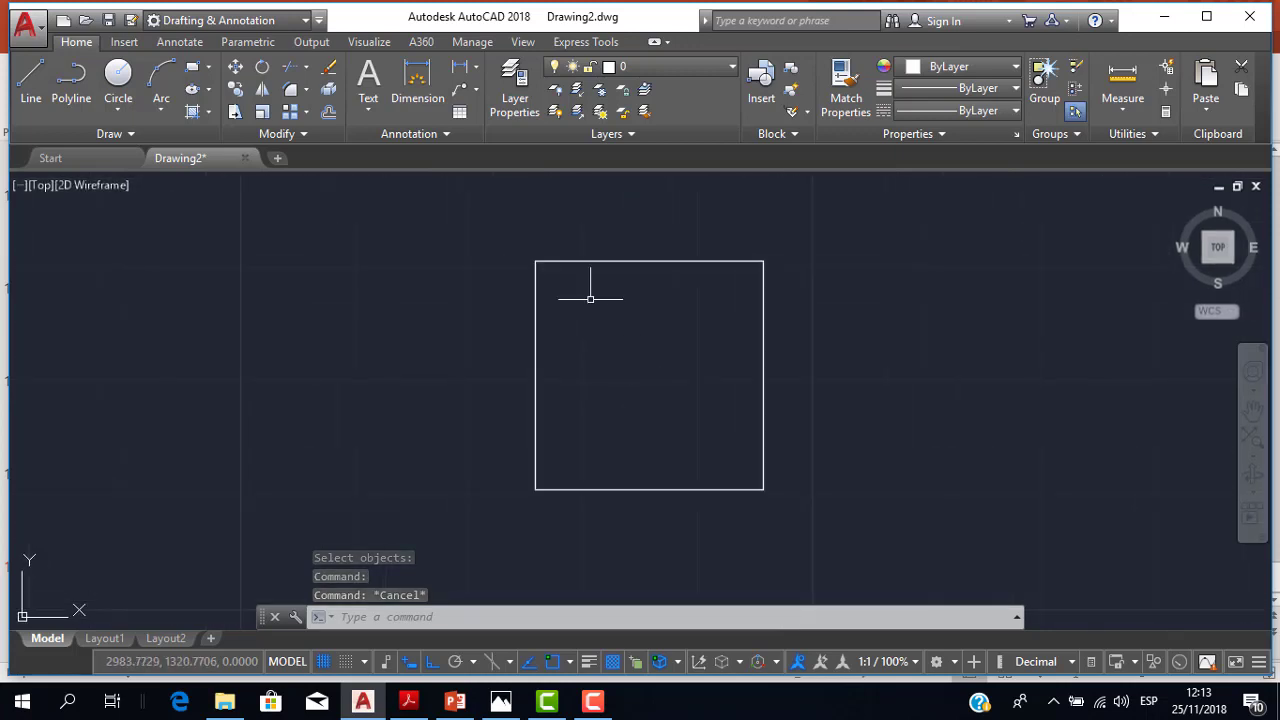
pyautogui.click(596, 260)
pyautogui.press('Escape')
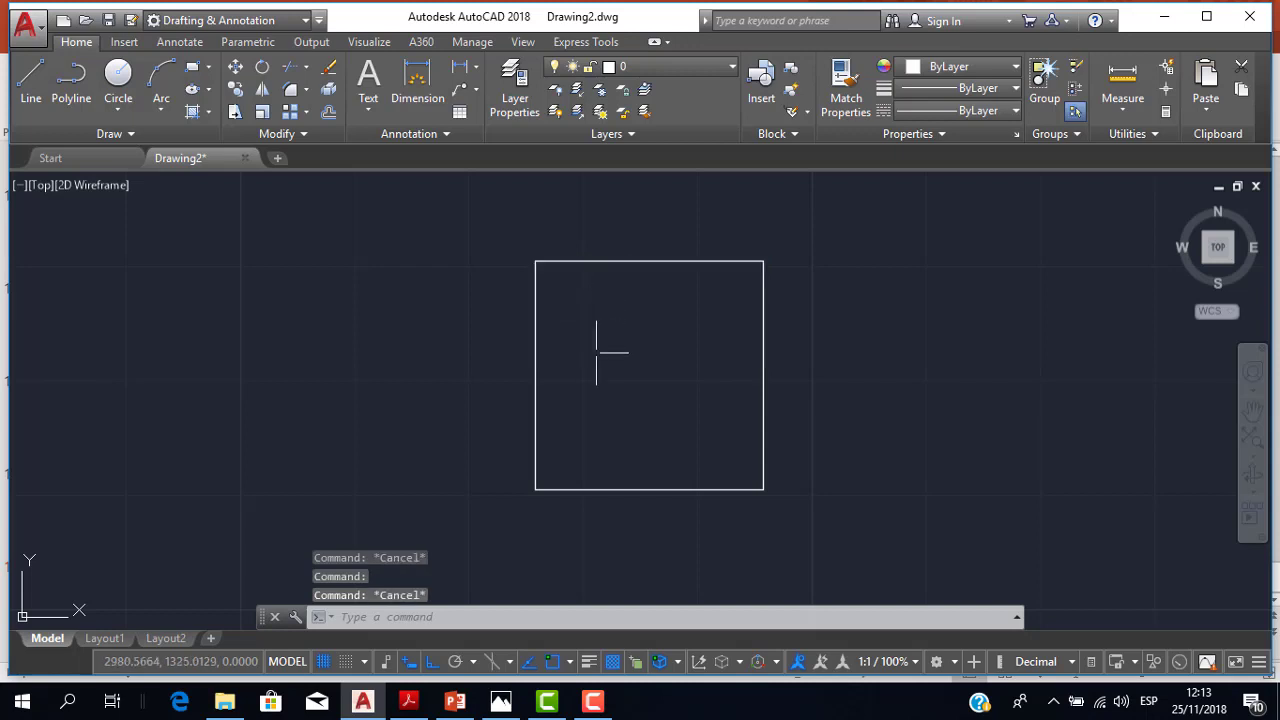
# Rejoin the square's edges into one polyline with J and confirm by selecting it.
pyautogui.moveTo(598, 349)
pyautogui.mouseDown(button='middle')
pyautogui.moveTo(591, 366)
pyautogui.moveTo(498, 293)
pyautogui.mouseUp(button='middle')
pyautogui.write('j')
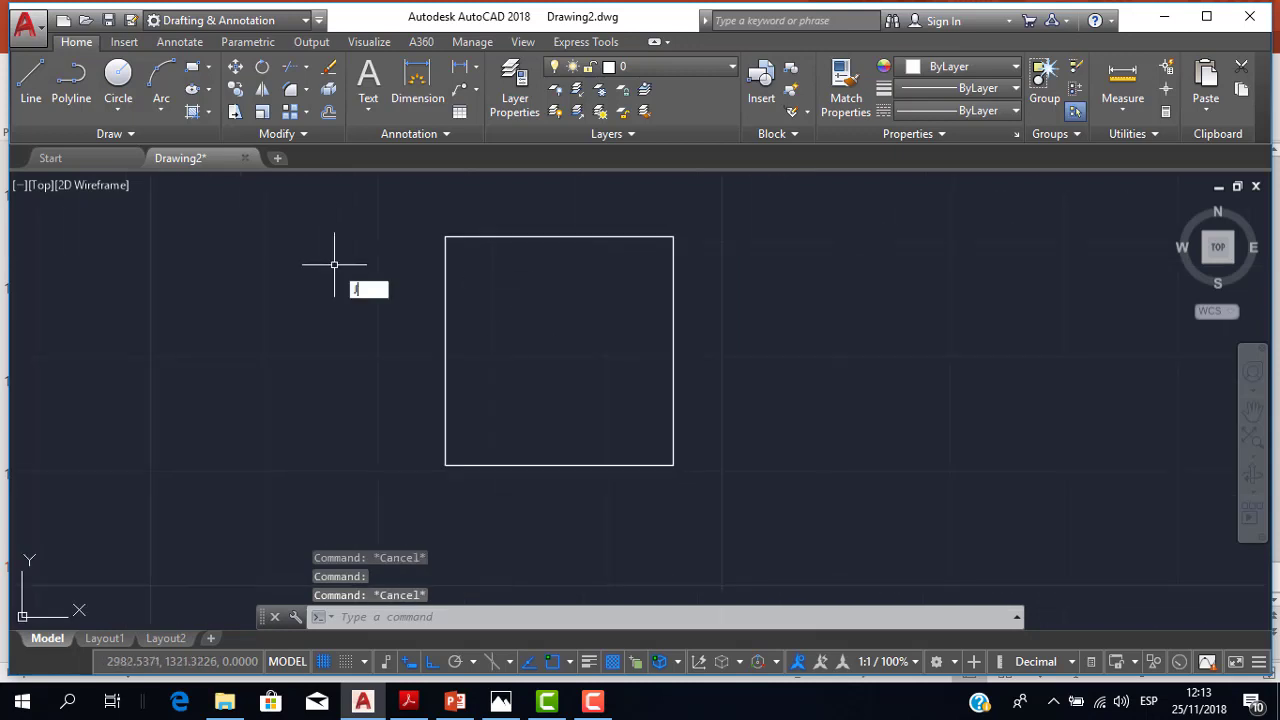
pyautogui.press('Return')
pyautogui.click(370, 224)
pyautogui.click(898, 590)
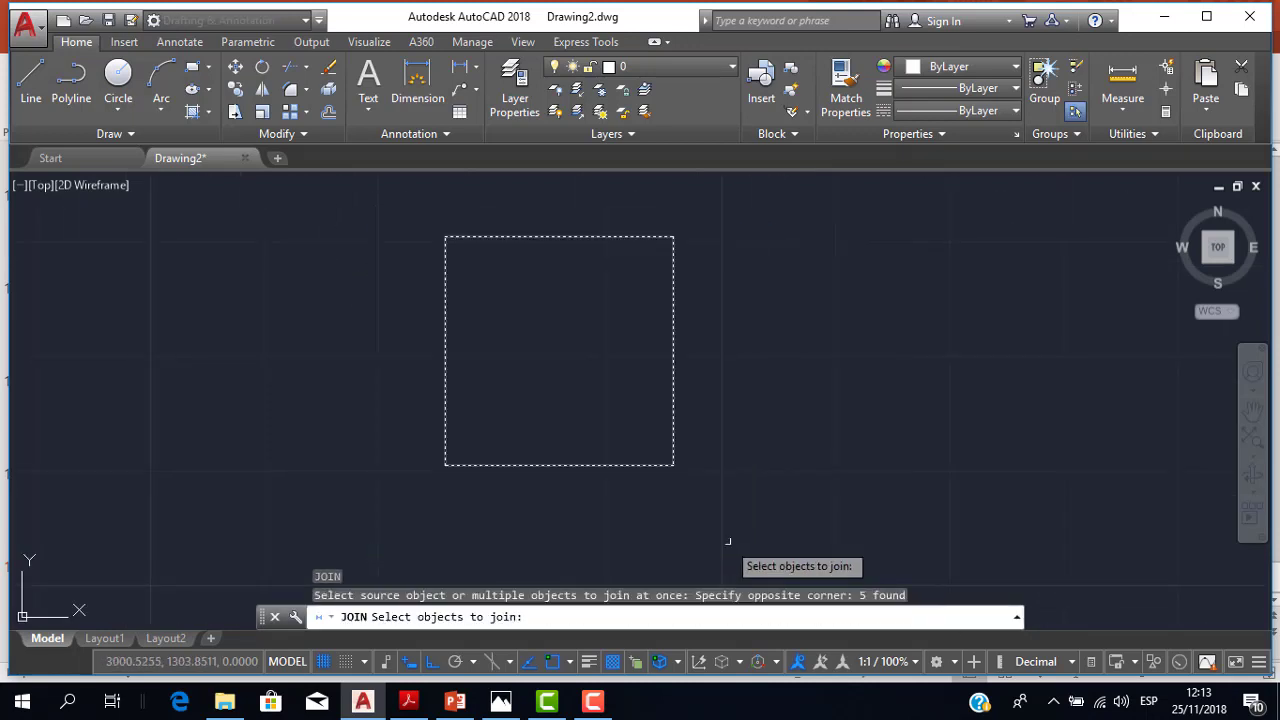
pyautogui.press('Return')
pyautogui.click(671, 410)
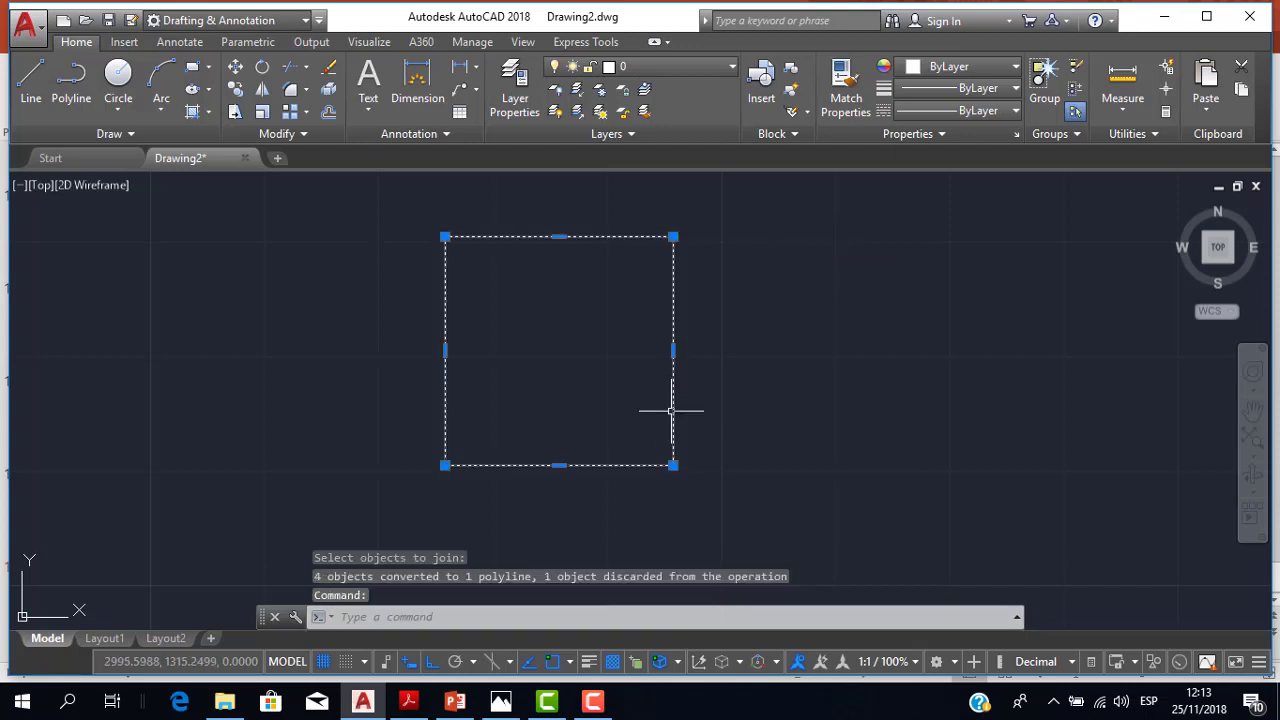
pyautogui.press('Escape')
pyautogui.moveTo(691, 466); pyautogui.dragTo(616, 466, button='middle')
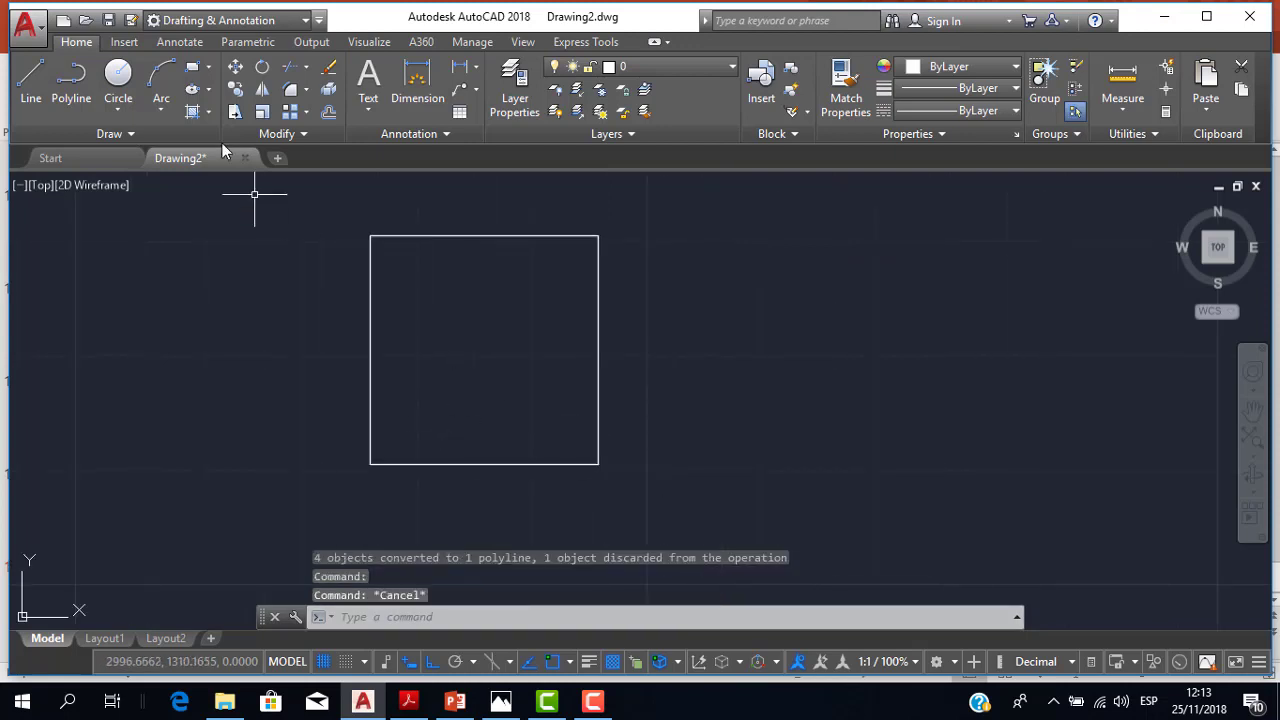
# Draw a radius-50 circle right of the square, then undo it as oversized.
pyautogui.click(118, 80)
pyautogui.click(876, 366)
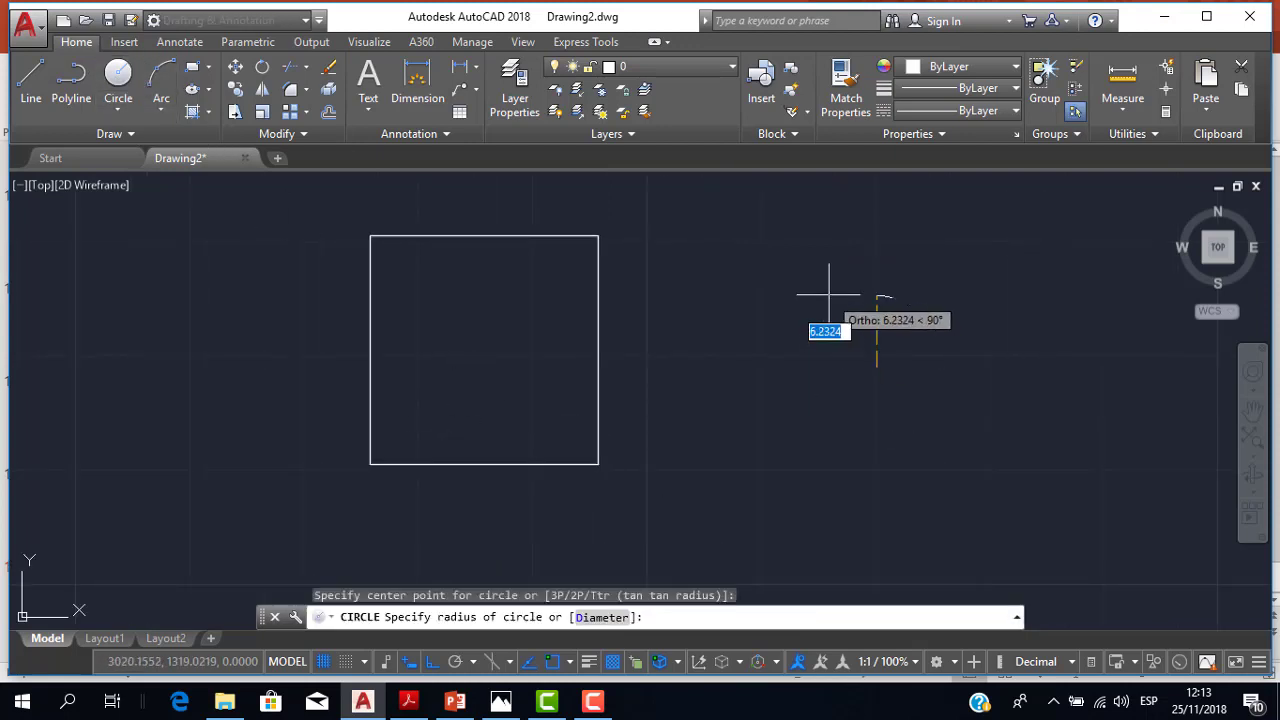
pyautogui.write('50')
pyautogui.press('Return')
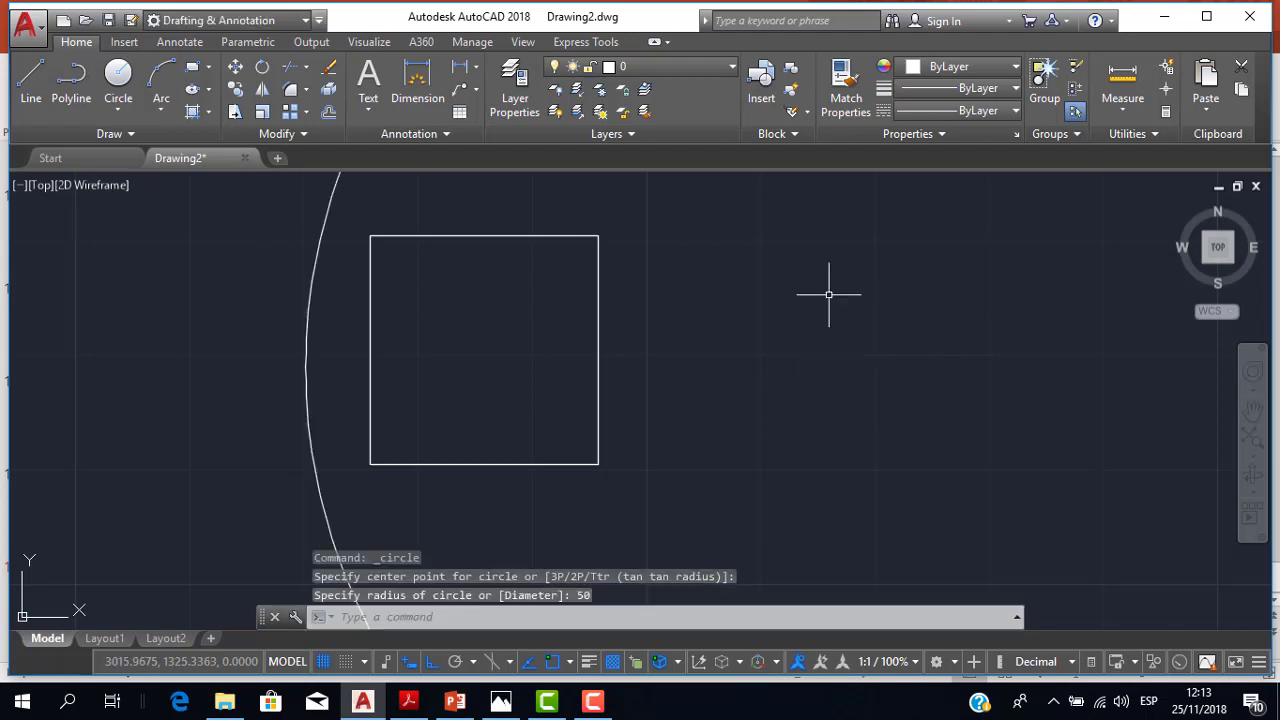
pyautogui.hotkey('ctrl', 'z')
pyautogui.scroll(-2, 494, 343)
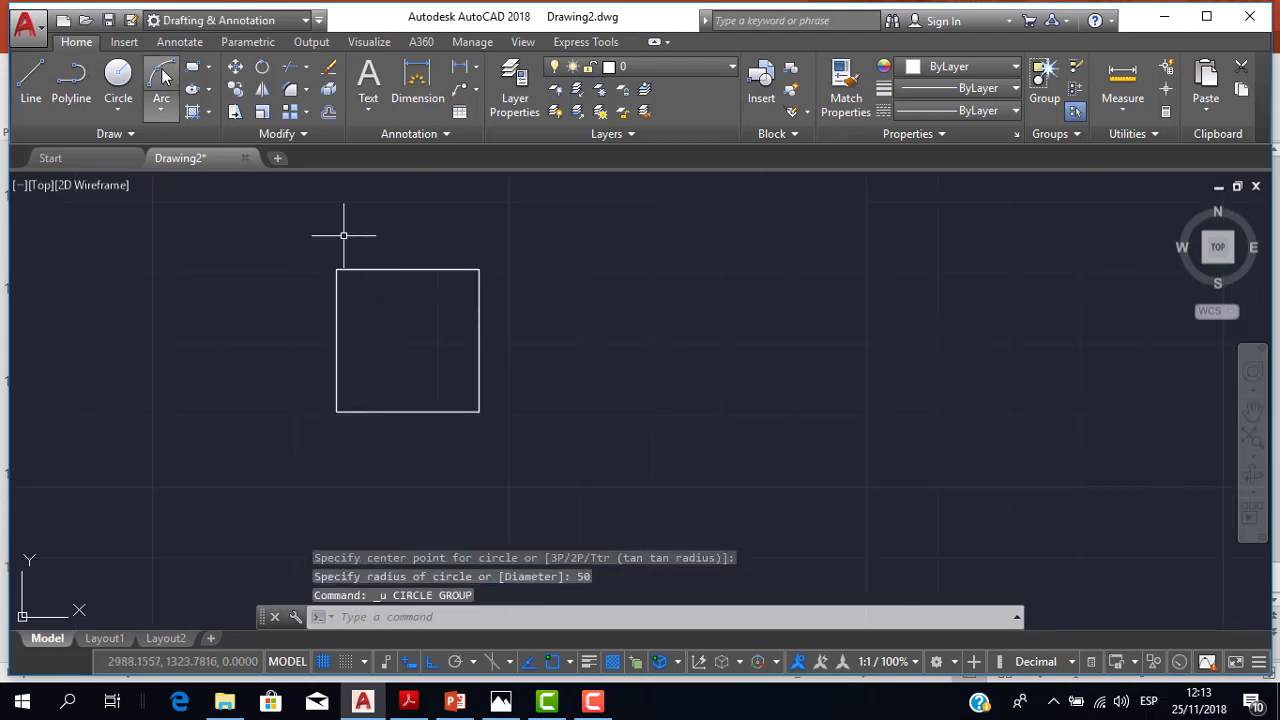
# Draw a radius-10 circle right of the square and bring up the PowerPoint slides.
pyautogui.click(118, 80)
pyautogui.click(738, 340)
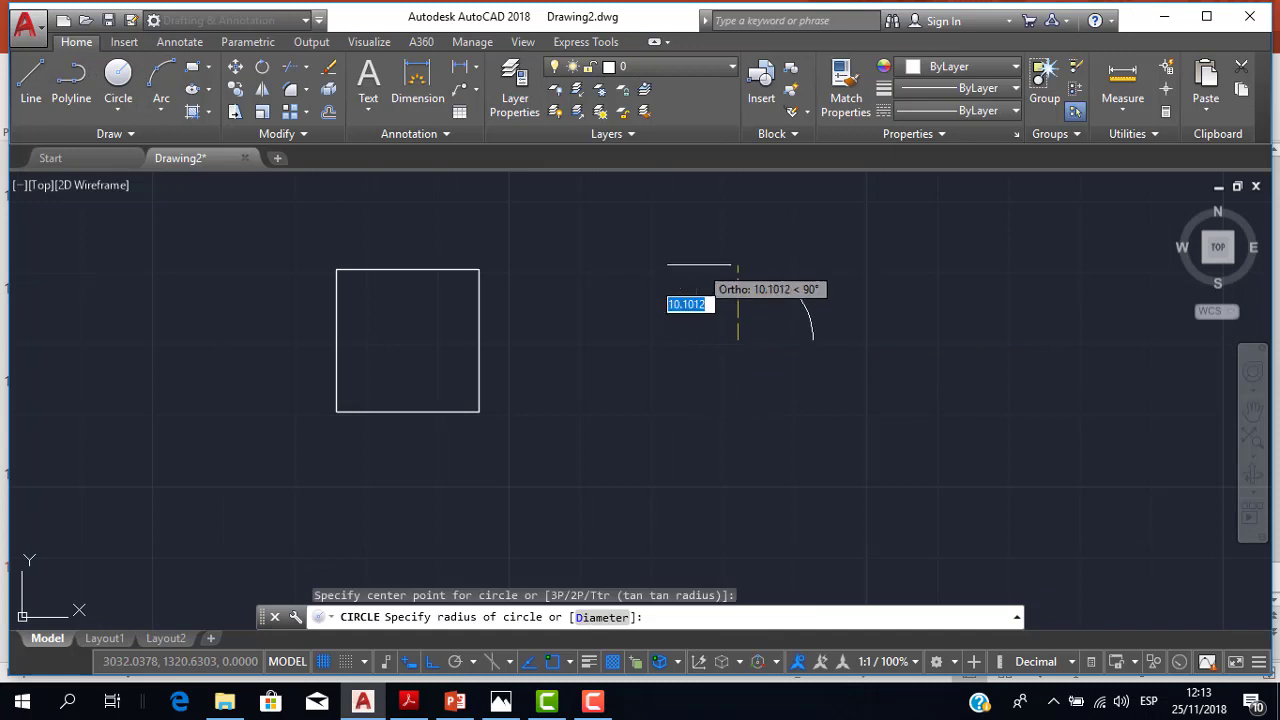
pyautogui.write('10')
pyautogui.press('Return')
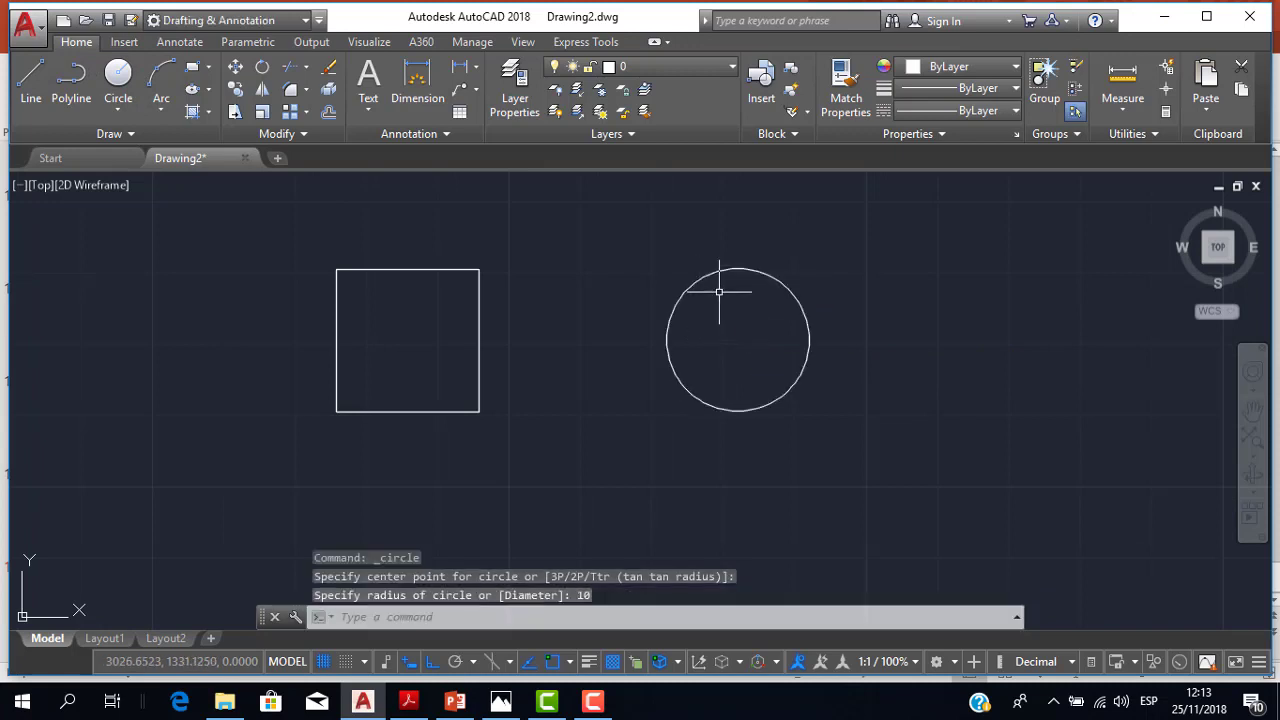
pyautogui.moveTo(718, 291); pyautogui.dragTo(840, 310, button='middle')
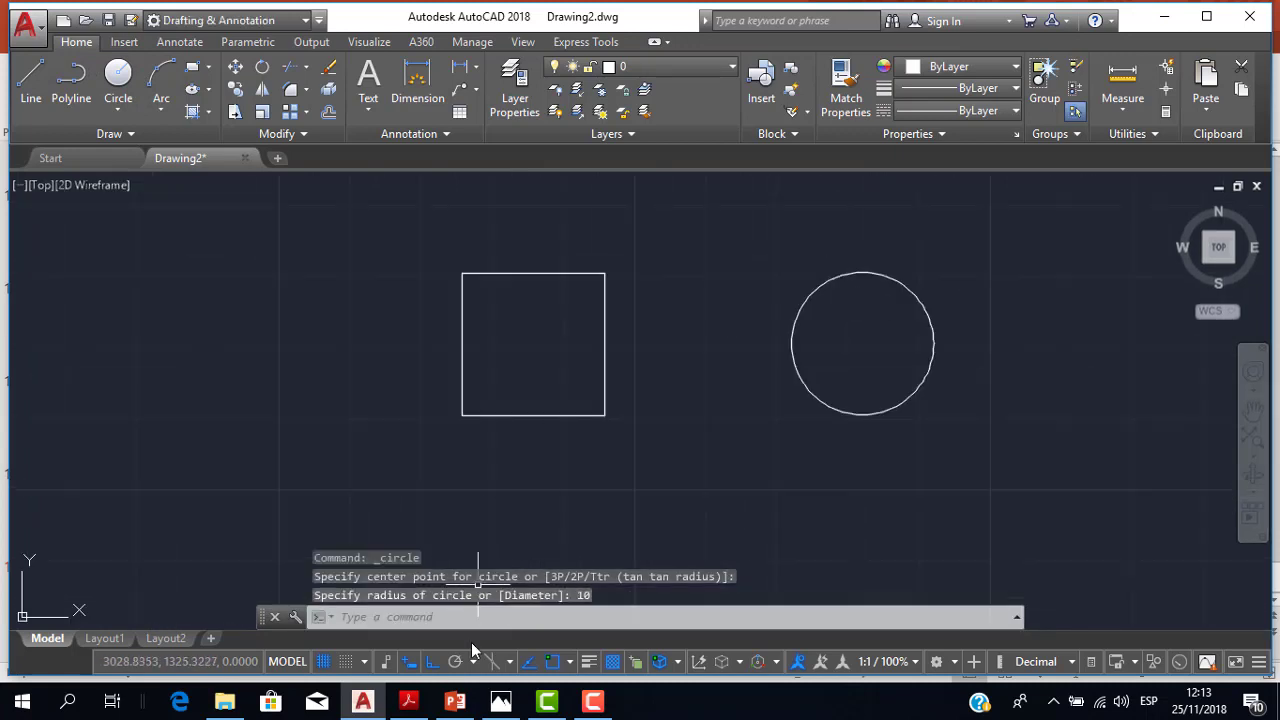
pyautogui.click(455, 701)
# Select the 'TR: OF' line on the OFFSET slide, then return to the AutoCAD drawing.
pyautogui.click(528, 512)
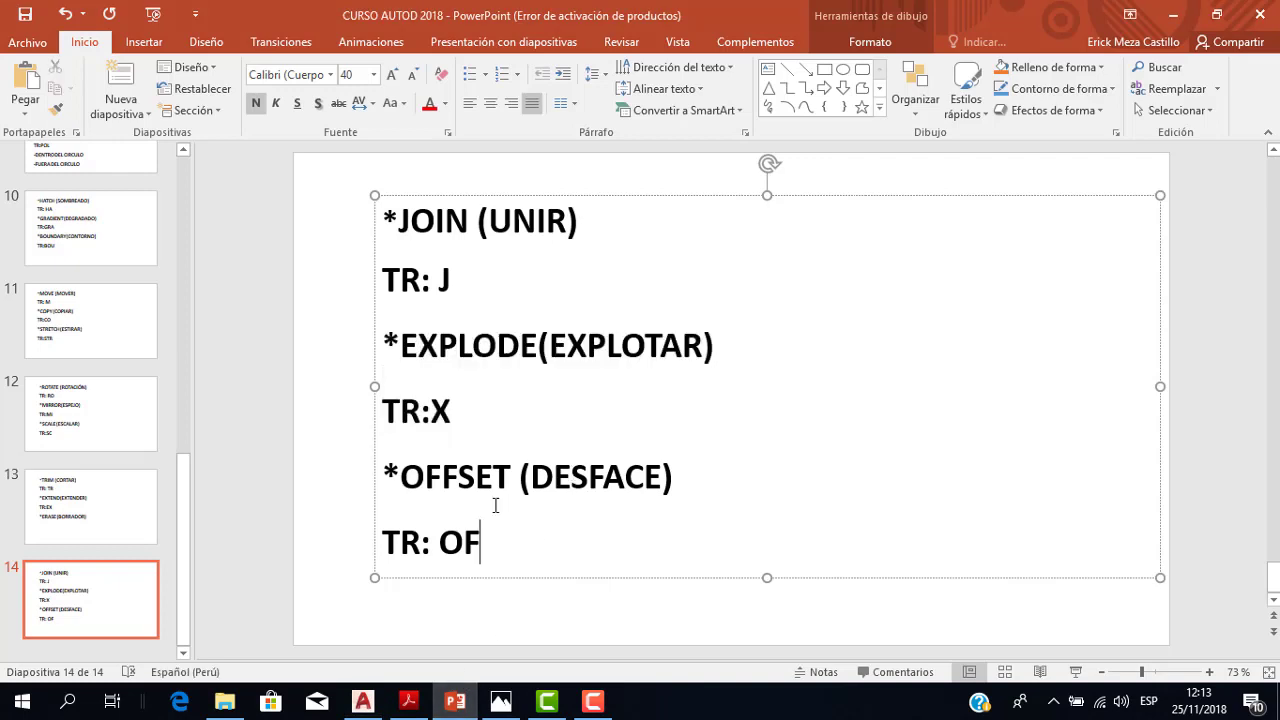
pyautogui.moveTo(511, 545); pyautogui.dragTo(381, 540)
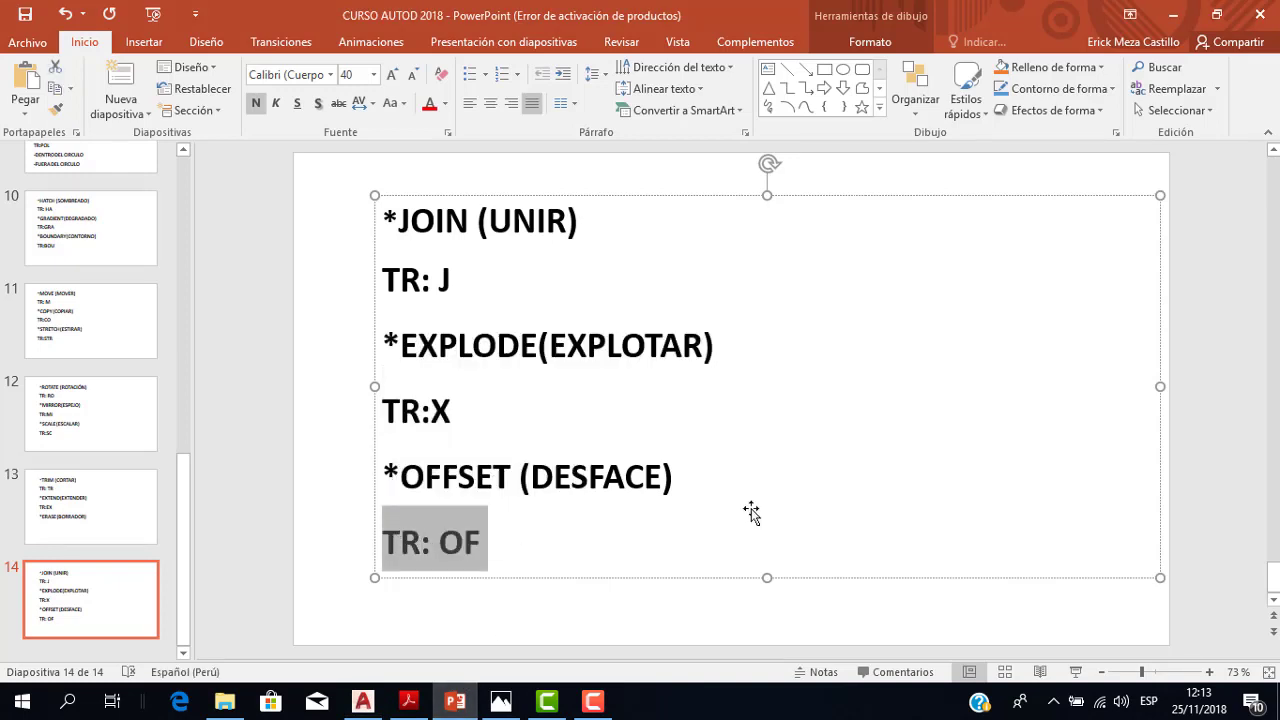
pyautogui.press('Escape')
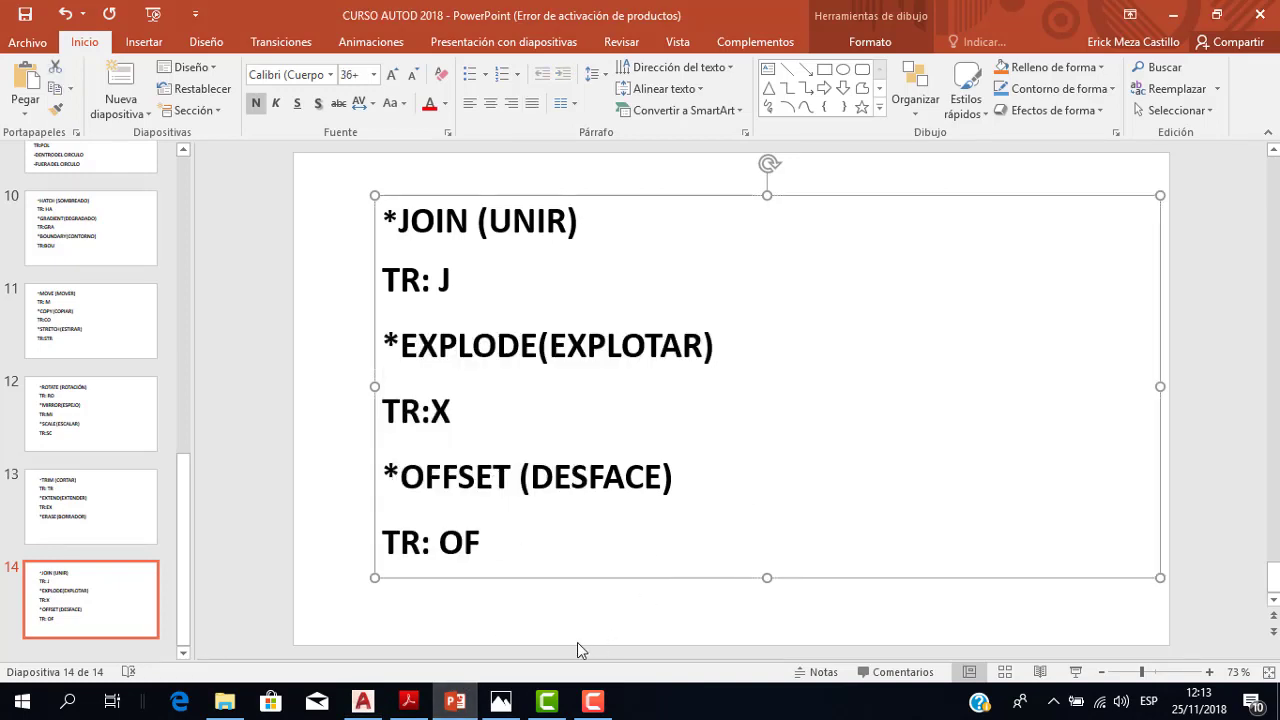
pyautogui.moveTo(363, 701)
pyautogui.click(383, 710)
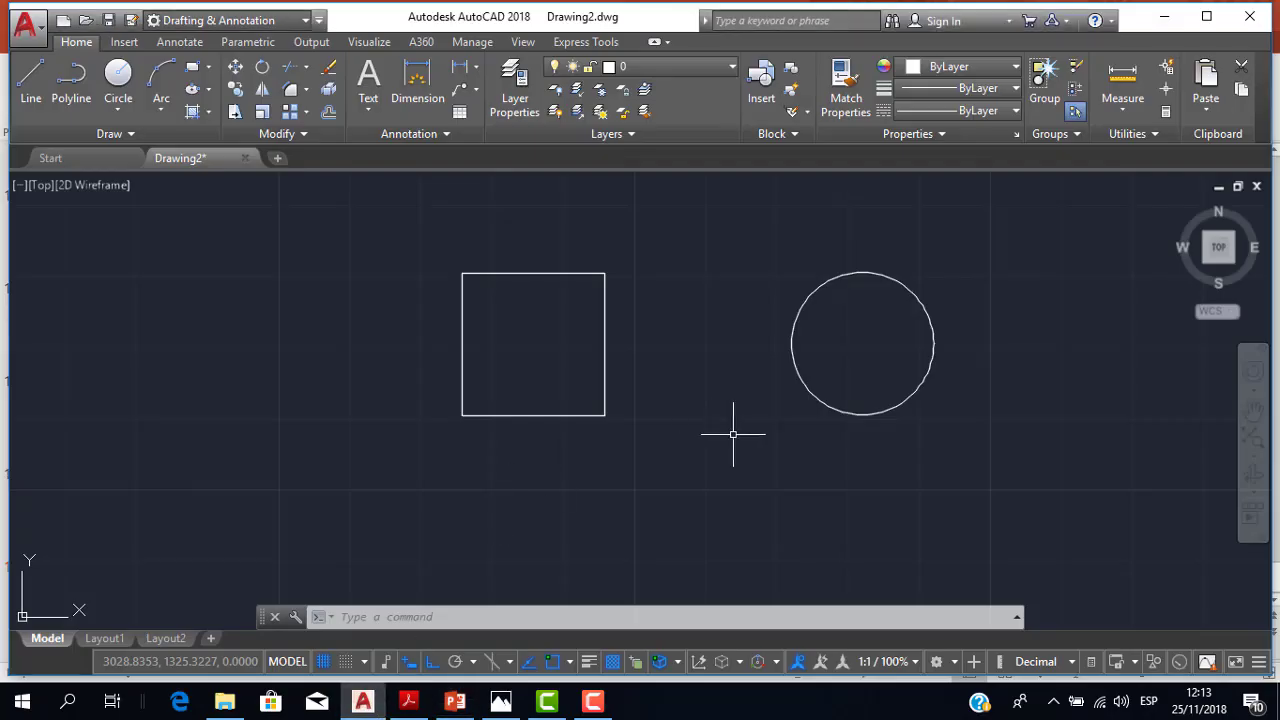
pyautogui.moveTo(733, 434); pyautogui.dragTo(681, 449, button='middle')
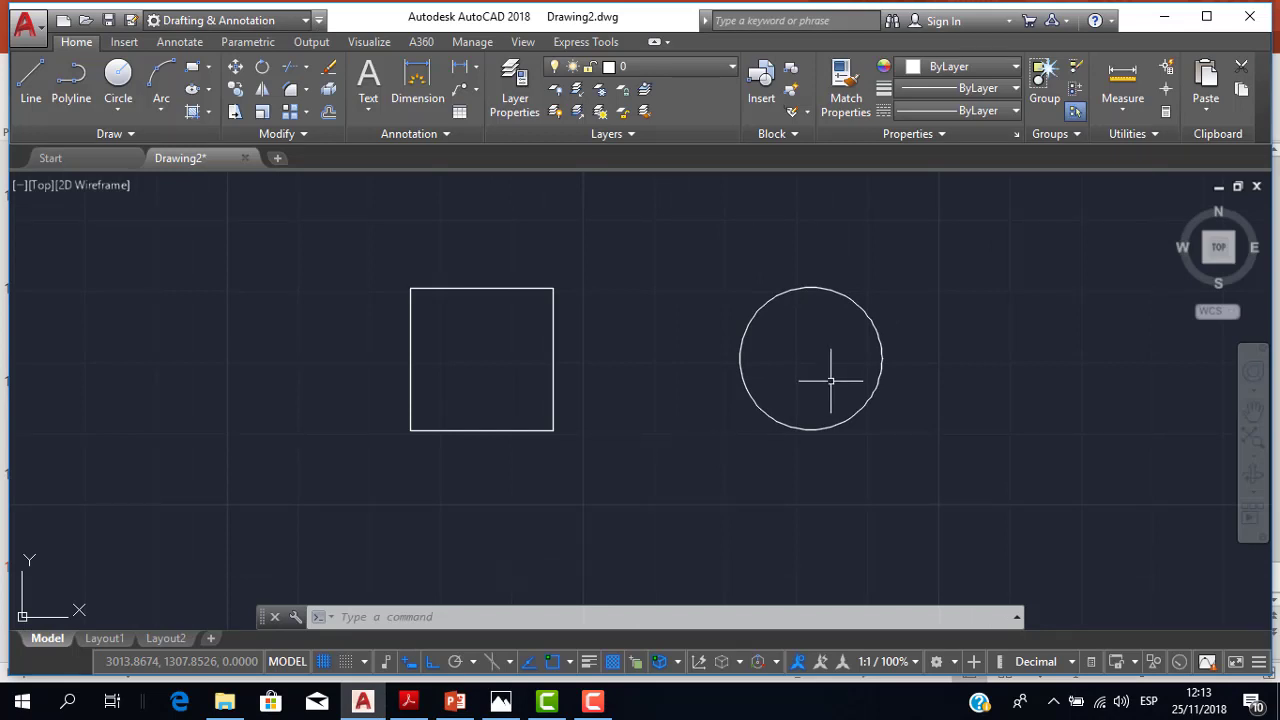
pyautogui.scroll(-2, 831, 379)
pyautogui.moveTo(757, 354)
pyautogui.mouseDown(button='middle')
pyautogui.moveTo(660, 323)
pyautogui.moveTo(634, 329)
pyautogui.mouseUp(button='middle')
pyautogui.scroll(2, 660, 330)
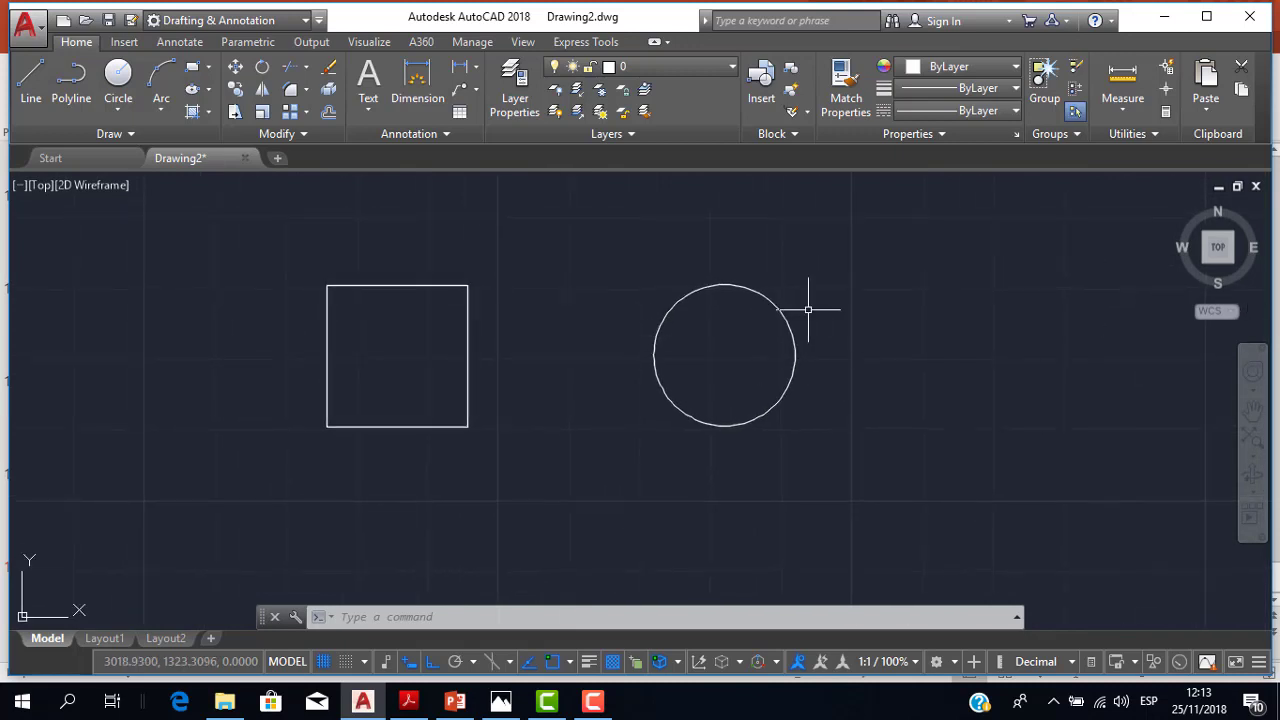
pyautogui.moveTo(809, 306); pyautogui.dragTo(839, 310, button='middle')
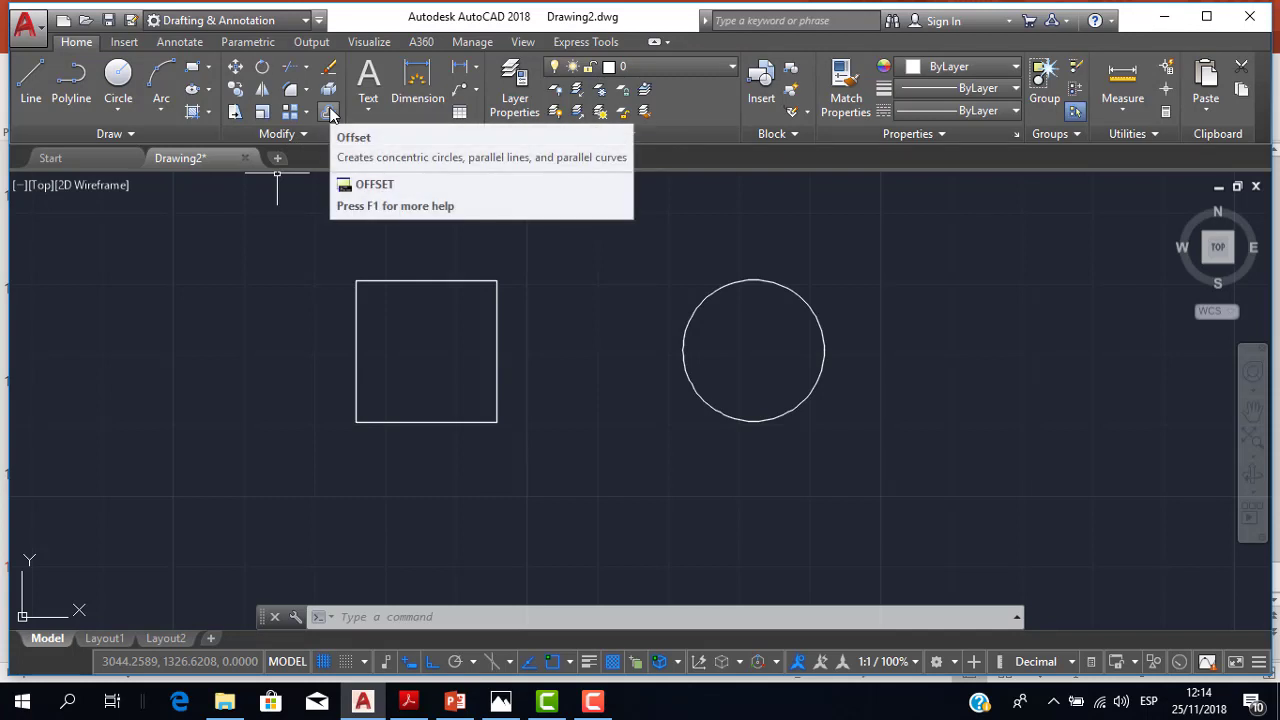
pyautogui.moveTo(328, 111)
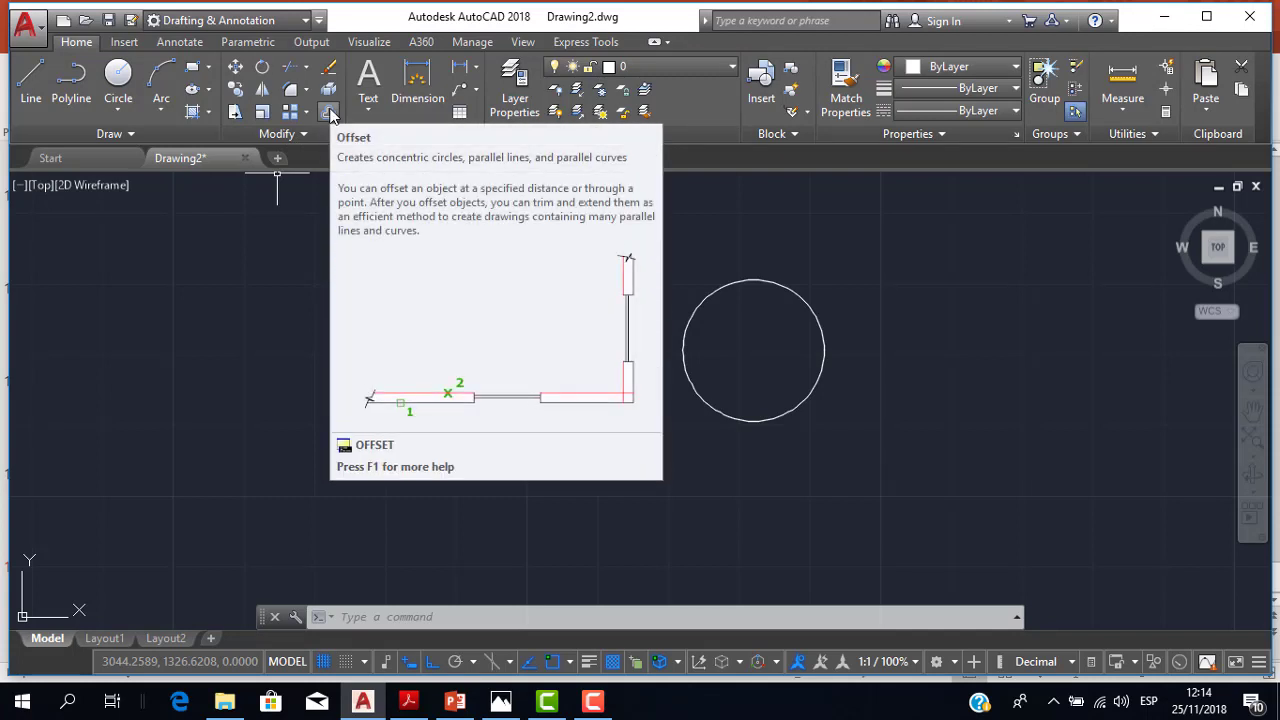
pyautogui.scroll(2, 435, 340)
pyautogui.scroll(-2, 466, 366)
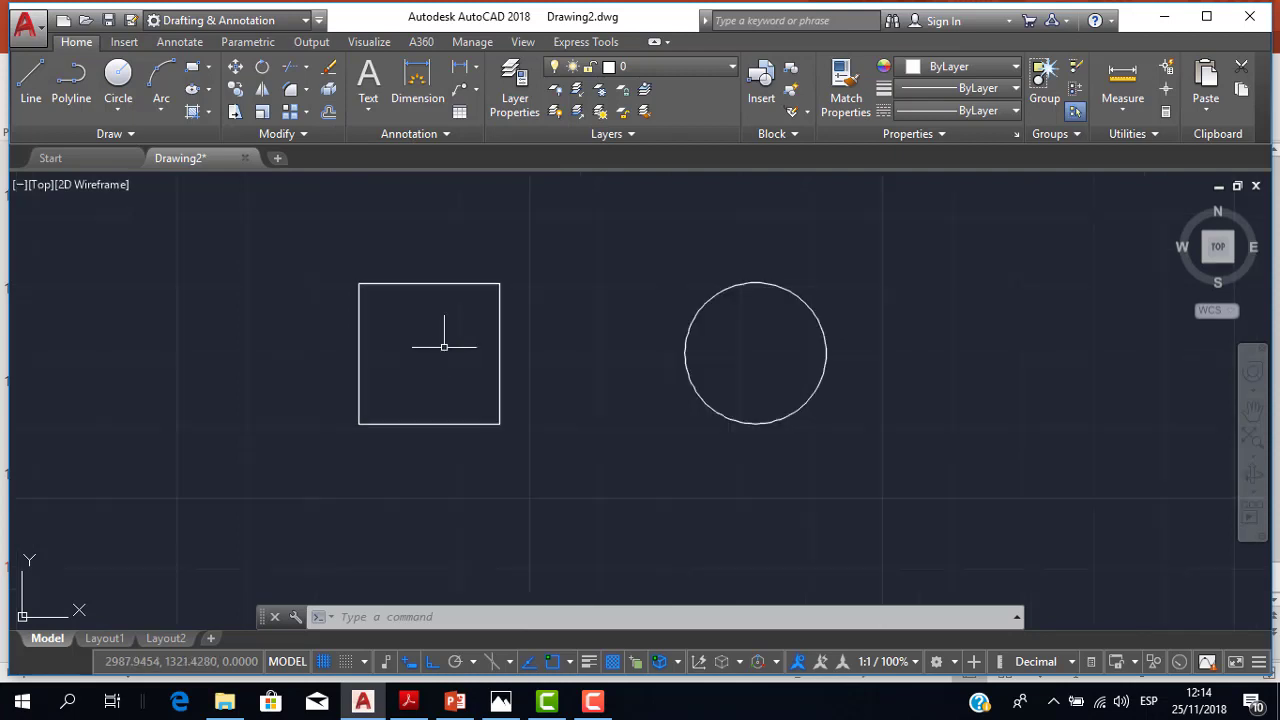
pyautogui.moveTo(443, 343); pyautogui.dragTo(486, 386, button='middle')
pyautogui.scroll(2, 480, 340)
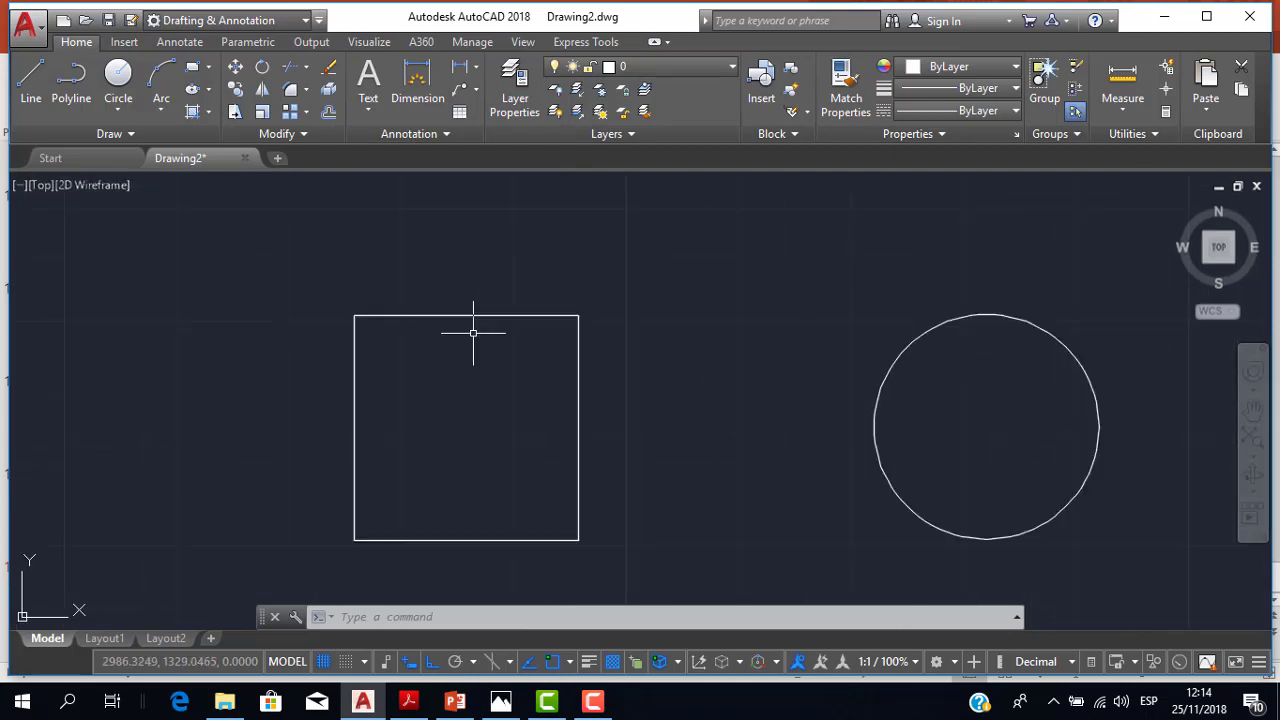
# Offset the square inward twice at a distance of 2.
pyautogui.click(329, 113)
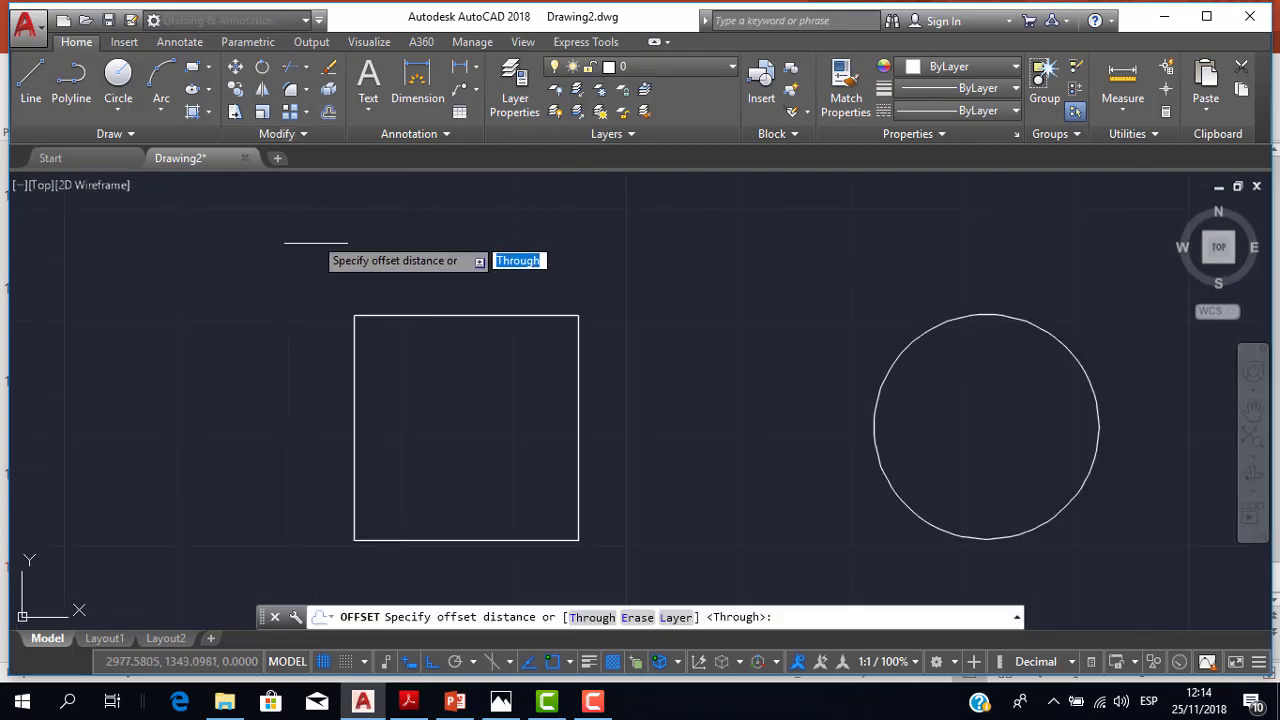
pyautogui.scroll(-2, 330, 258)
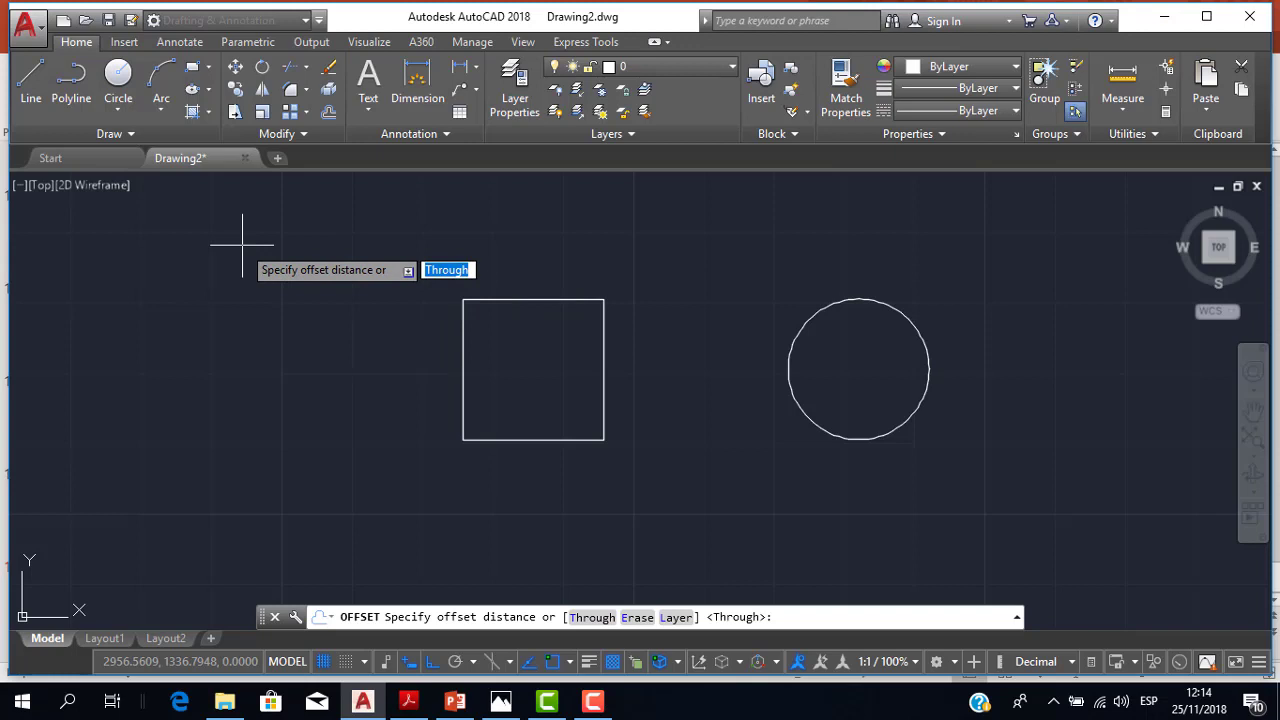
pyautogui.write('2')
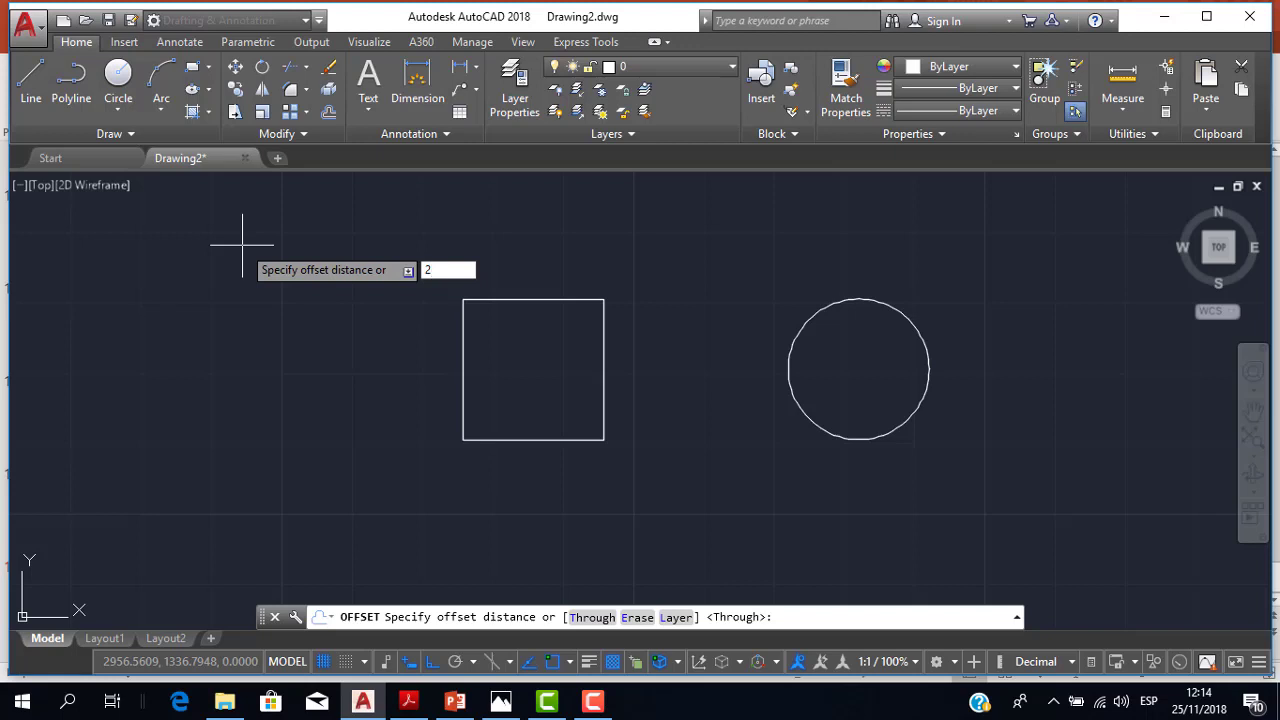
pyautogui.press('Return')
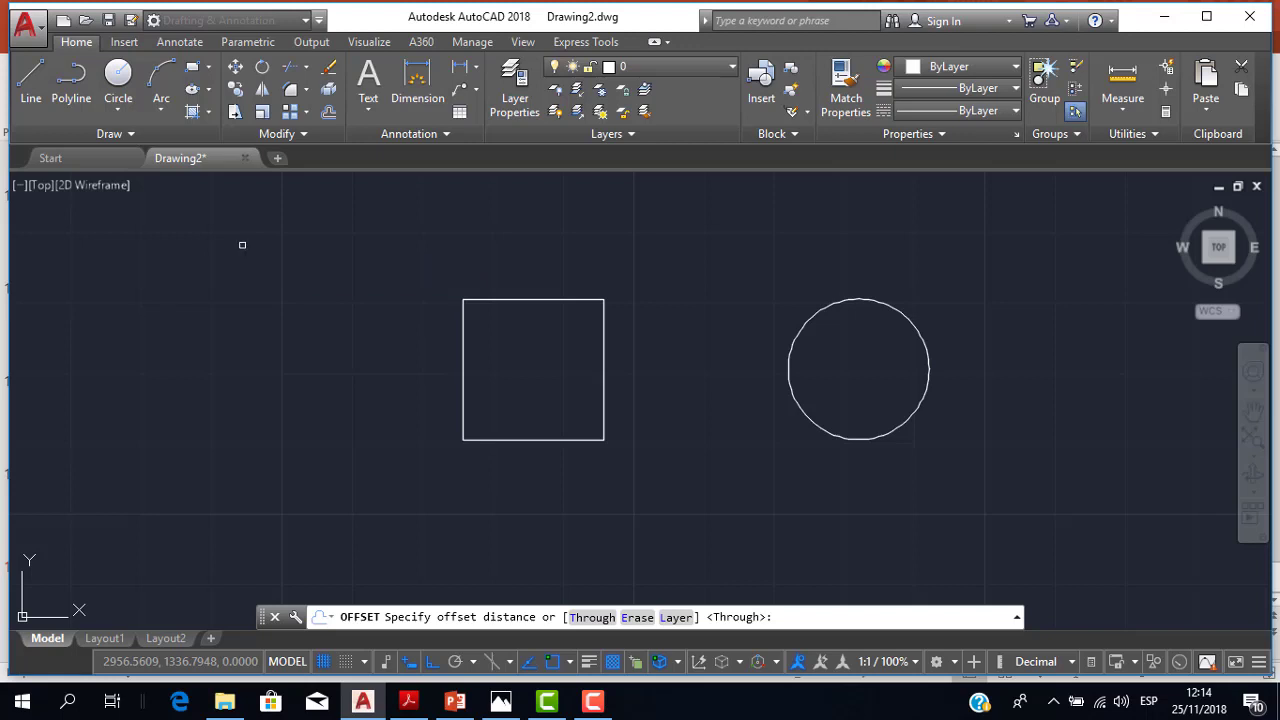
pyautogui.click(529, 299)
pyautogui.click(516, 325)
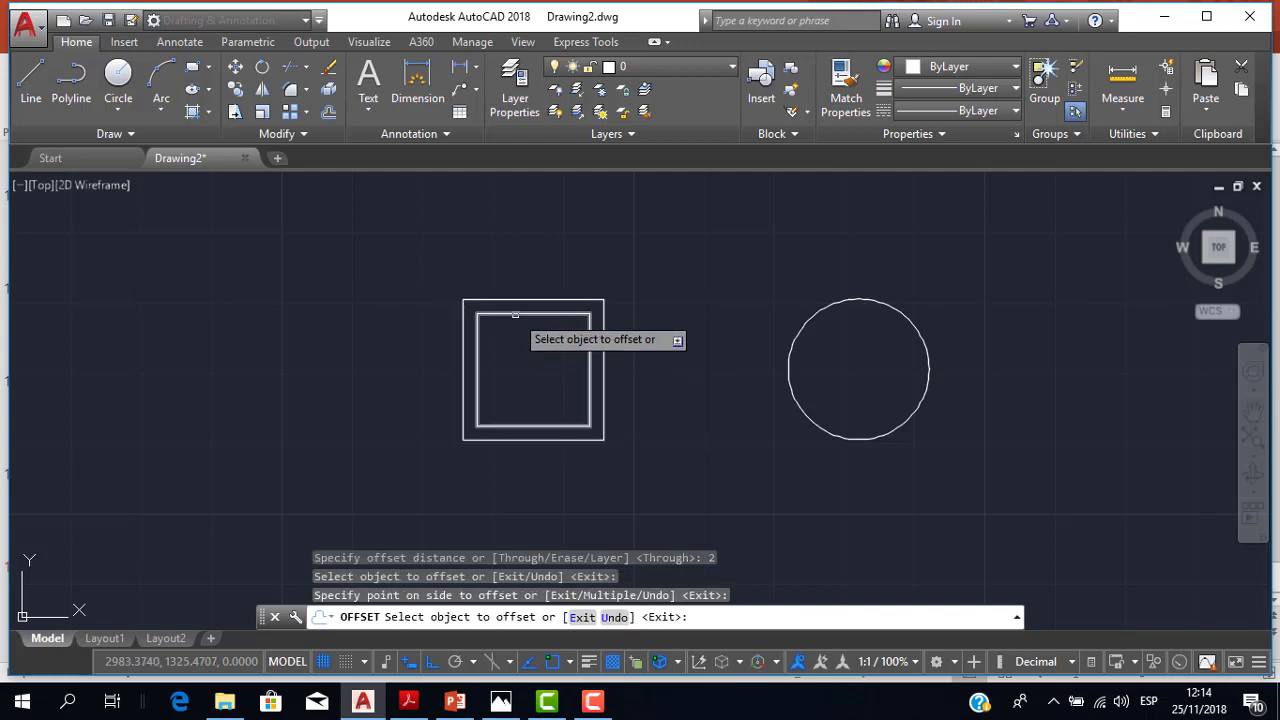
pyautogui.click(513, 314)
pyautogui.click(511, 337)
# Offset two more squares 2 units inward, giving five nested squares, then end the offset.
pyautogui.click(514, 327)
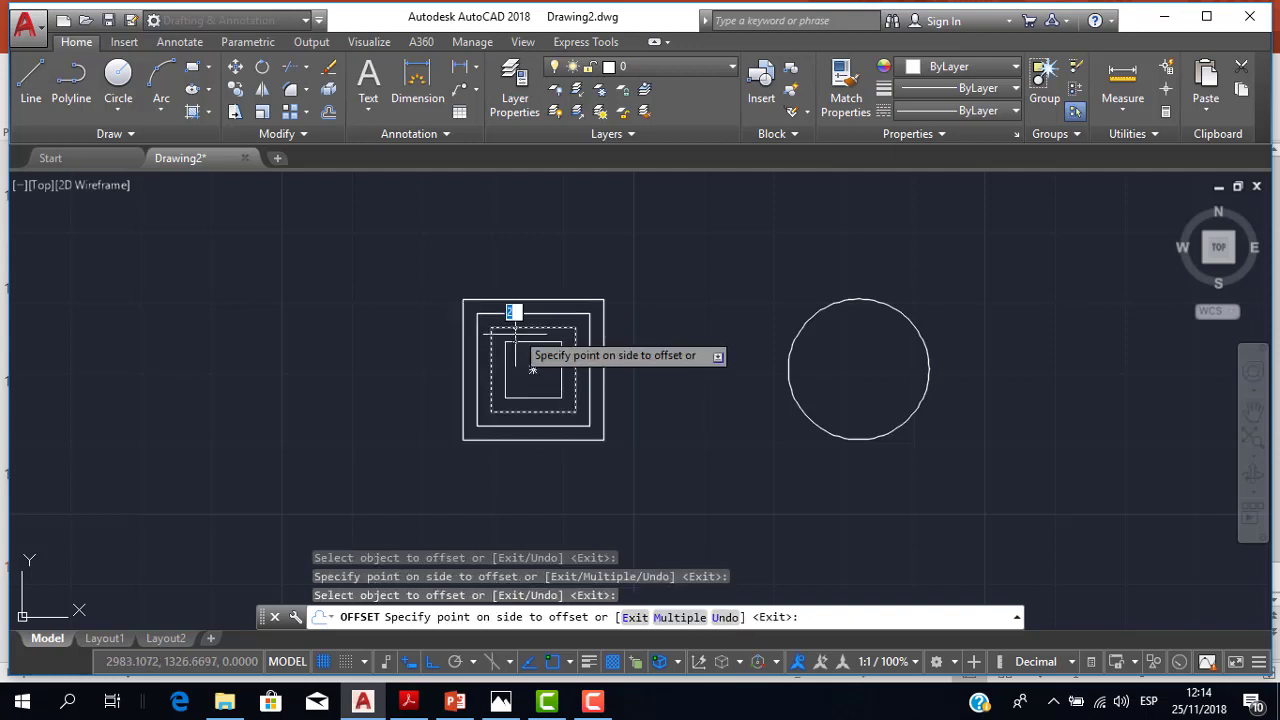
pyautogui.click(522, 360)
pyautogui.click(506, 370)
pyautogui.click(517, 378)
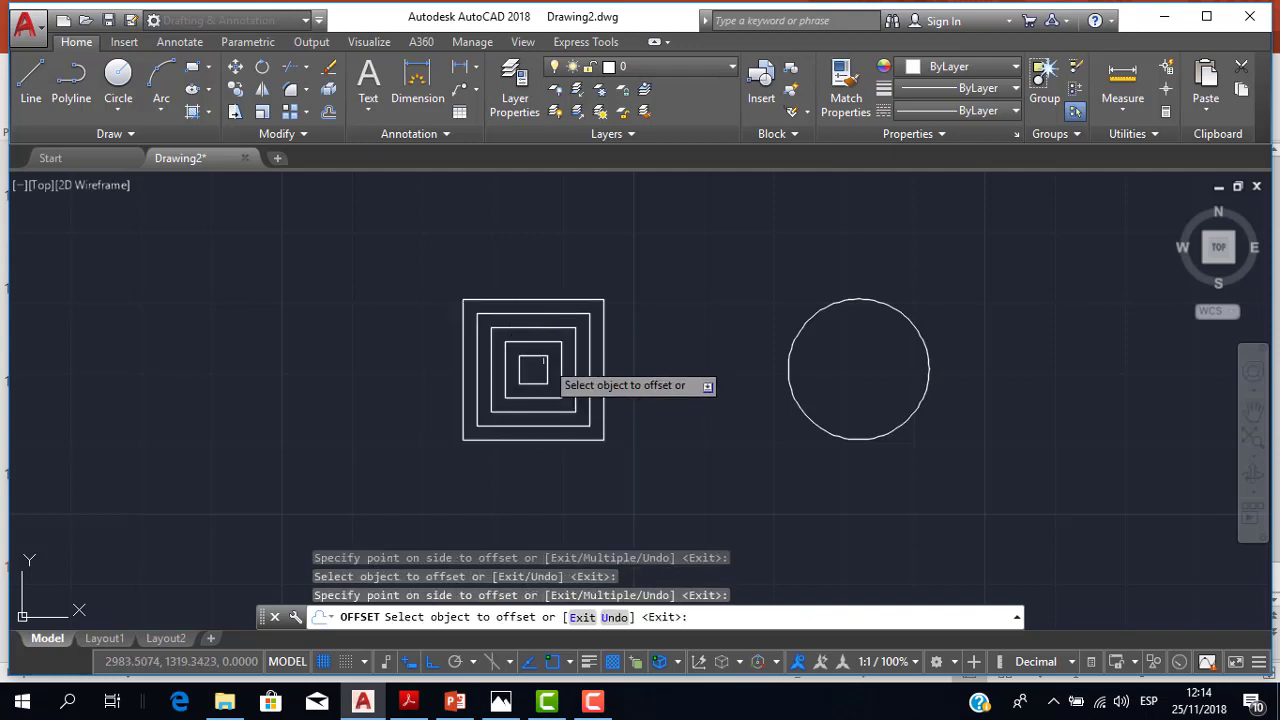
pyautogui.click(547, 362)
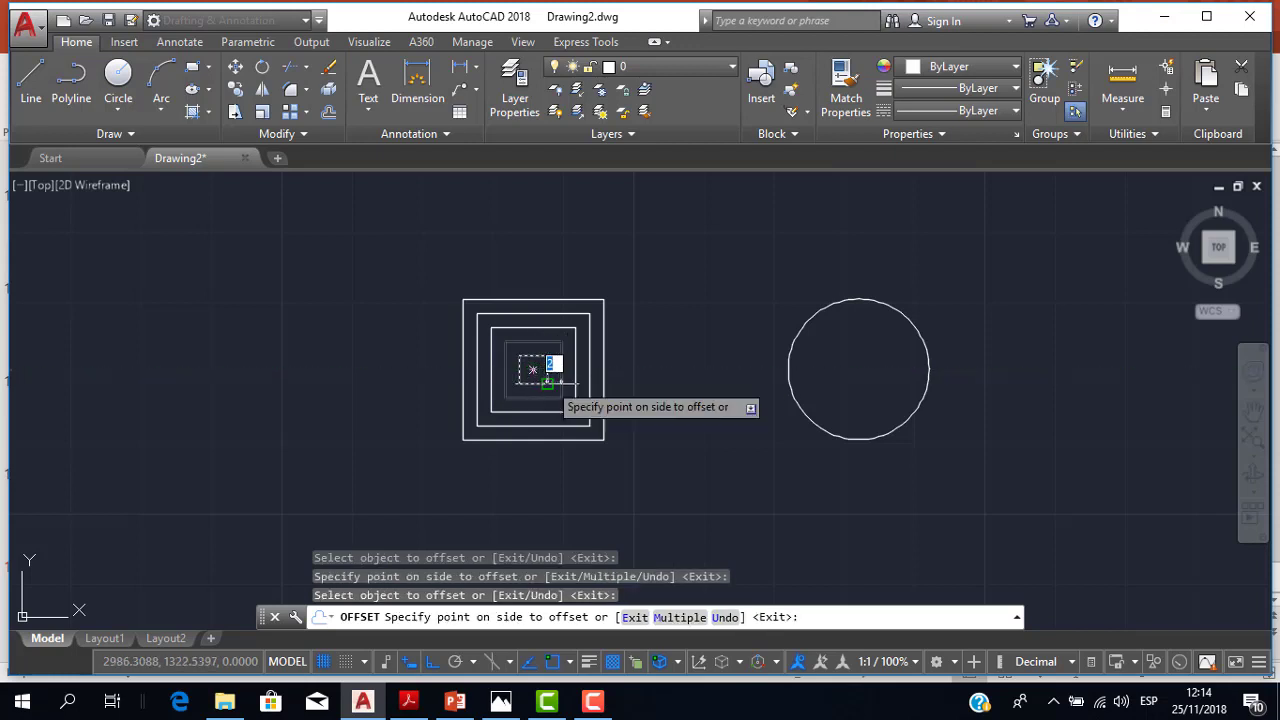
pyautogui.scroll(2, 530, 360)
pyautogui.scroll(2, 528, 355)
pyautogui.click(527, 357)
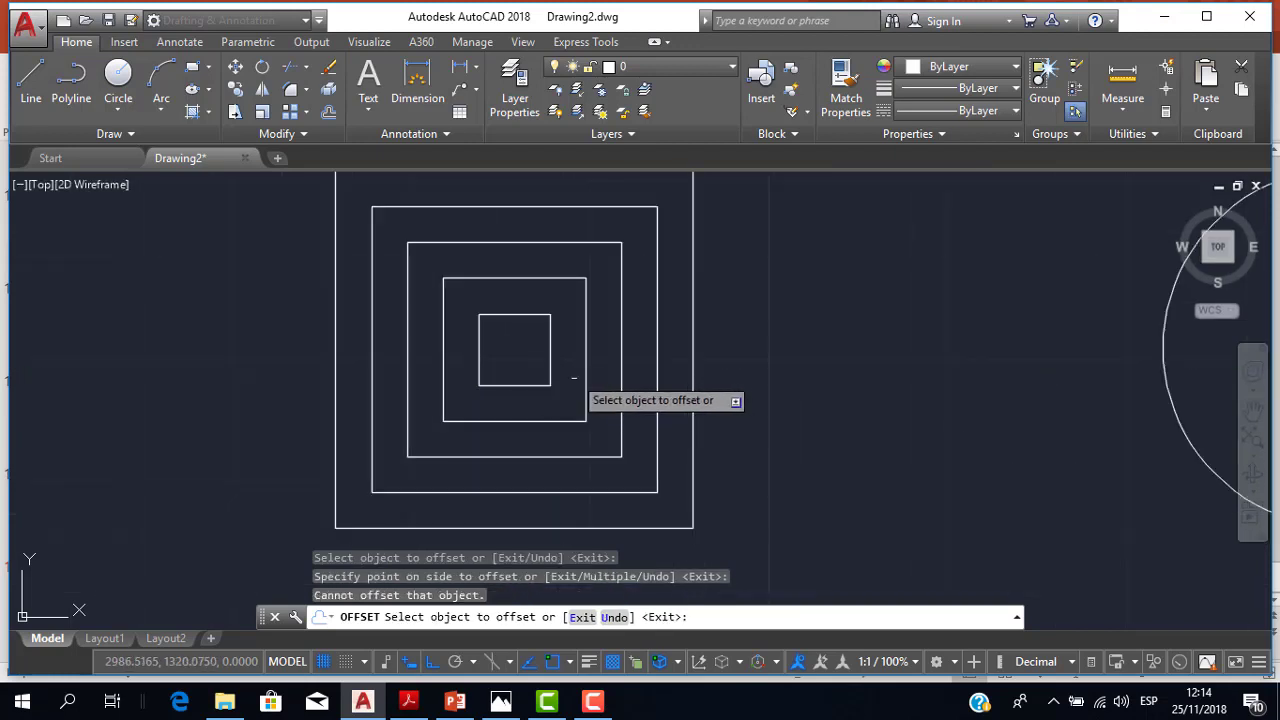
pyautogui.scroll(-2, 575, 375)
pyautogui.scroll(-2, 595, 377)
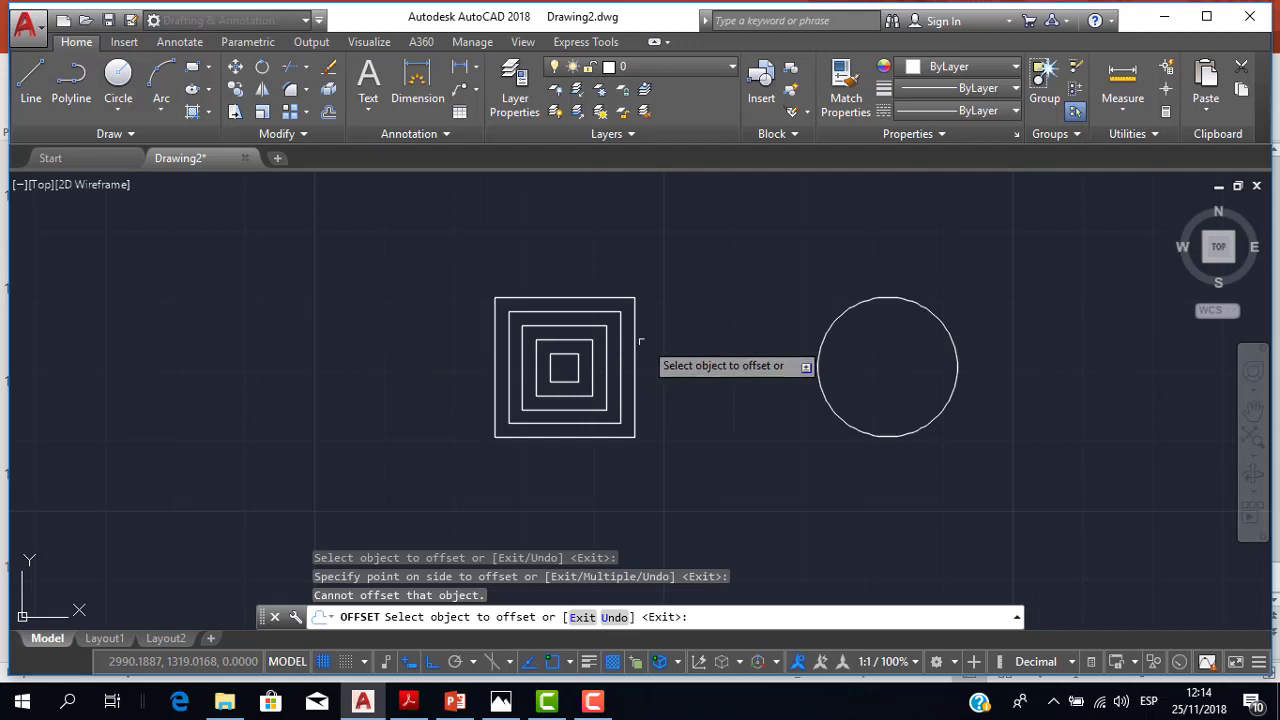
pyautogui.press('Escape')
pyautogui.scroll(2, 655, 363)
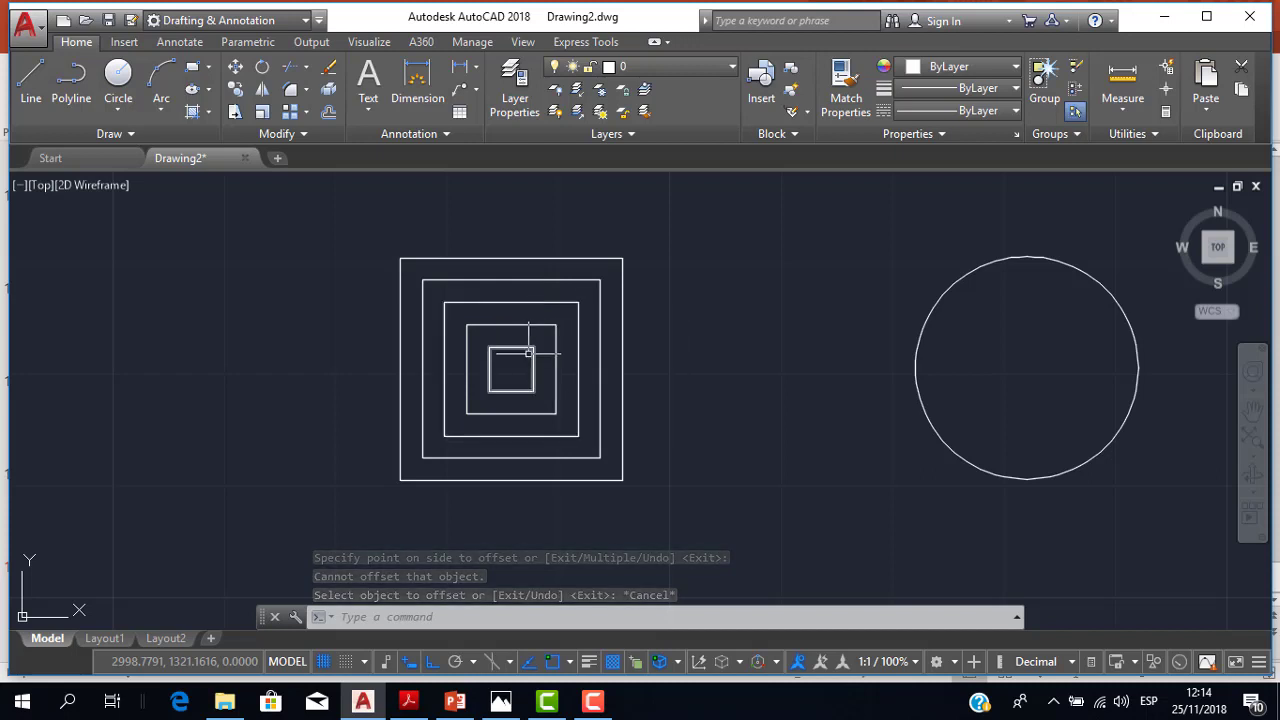
pyautogui.scroll(-1, 608, 363)
pyautogui.moveTo(714, 363); pyautogui.dragTo(520, 373, button='middle')
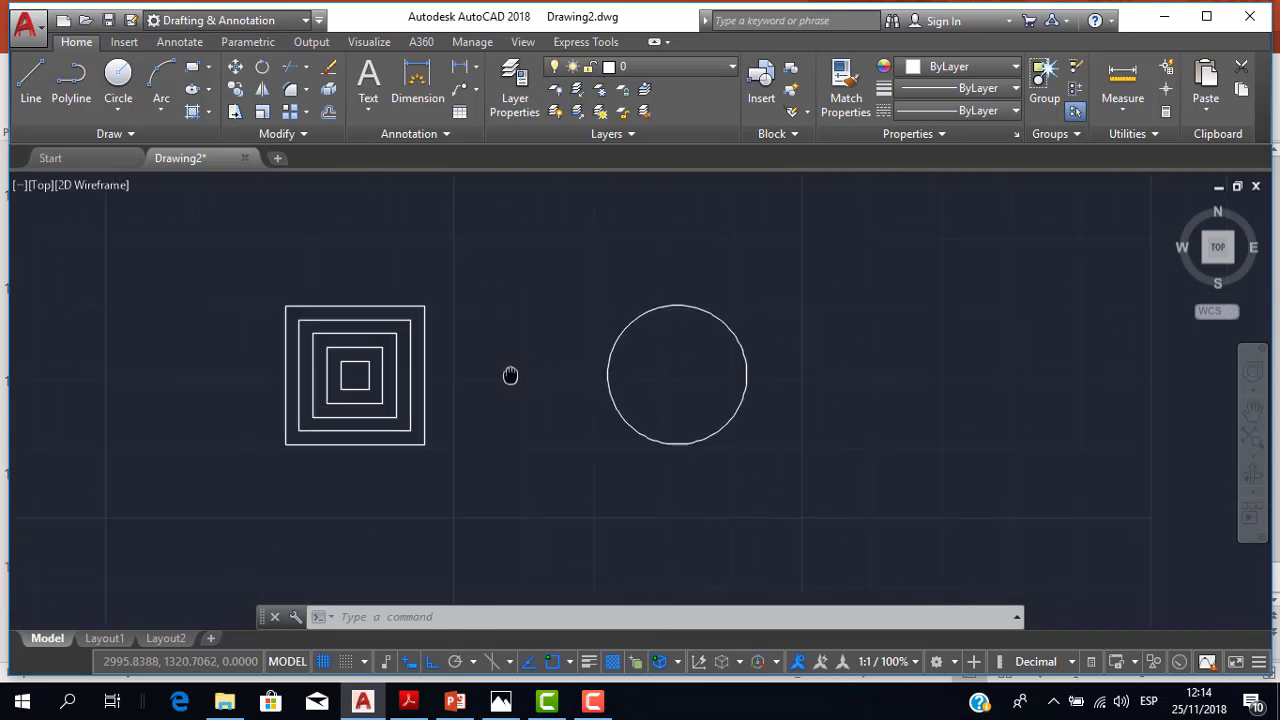
# Offset the radius-10 circle outward twice, keeping the 2-unit distance.
pyautogui.click(328, 113)
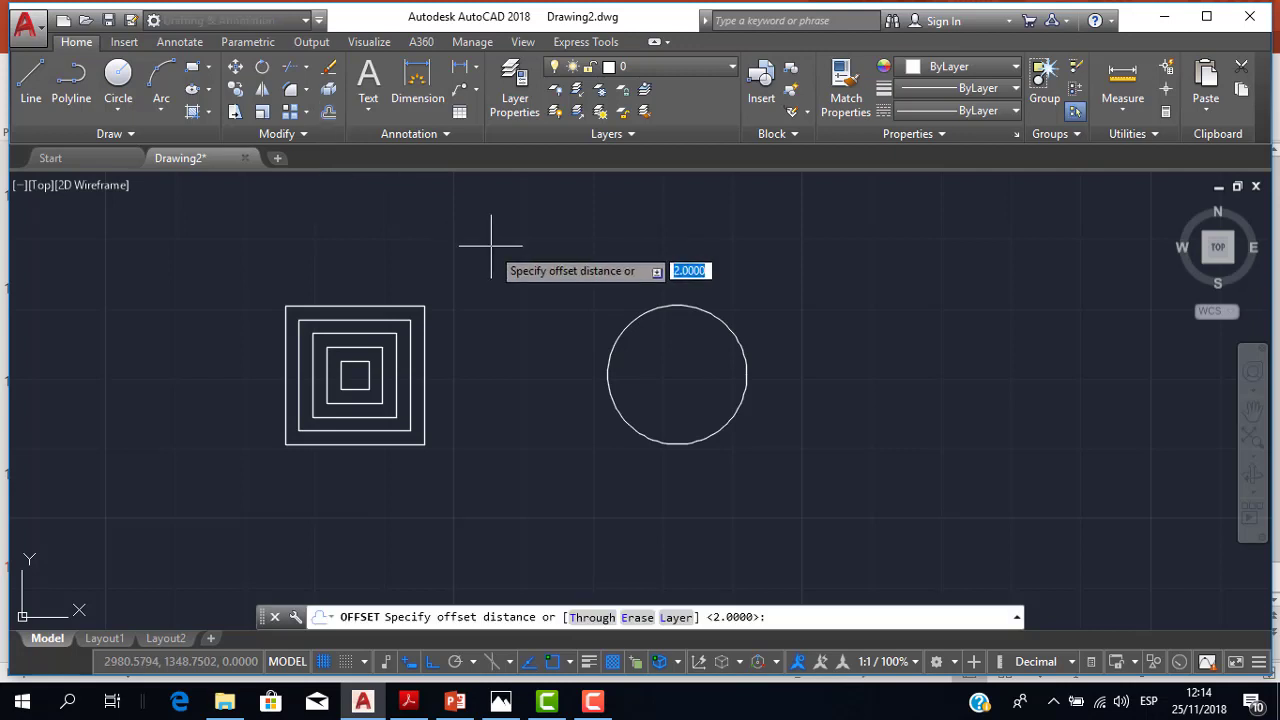
pyautogui.press('Return')
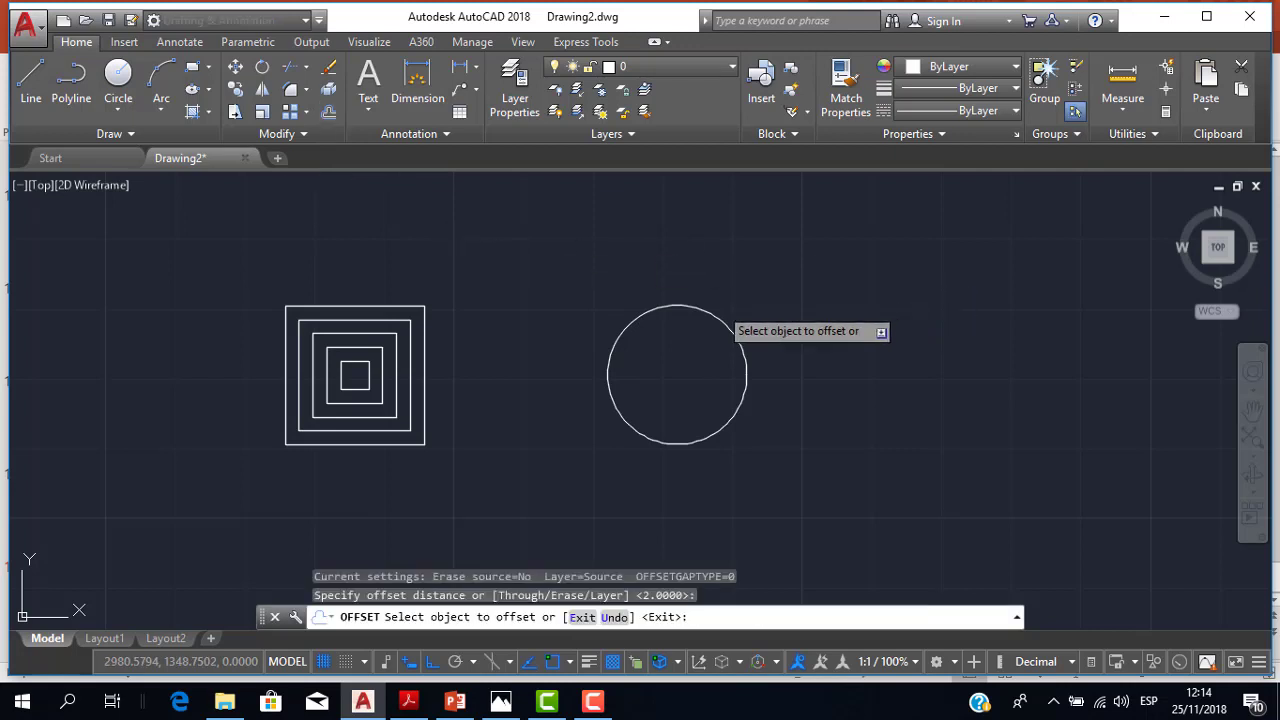
pyautogui.click(711, 311)
pyautogui.click(703, 294)
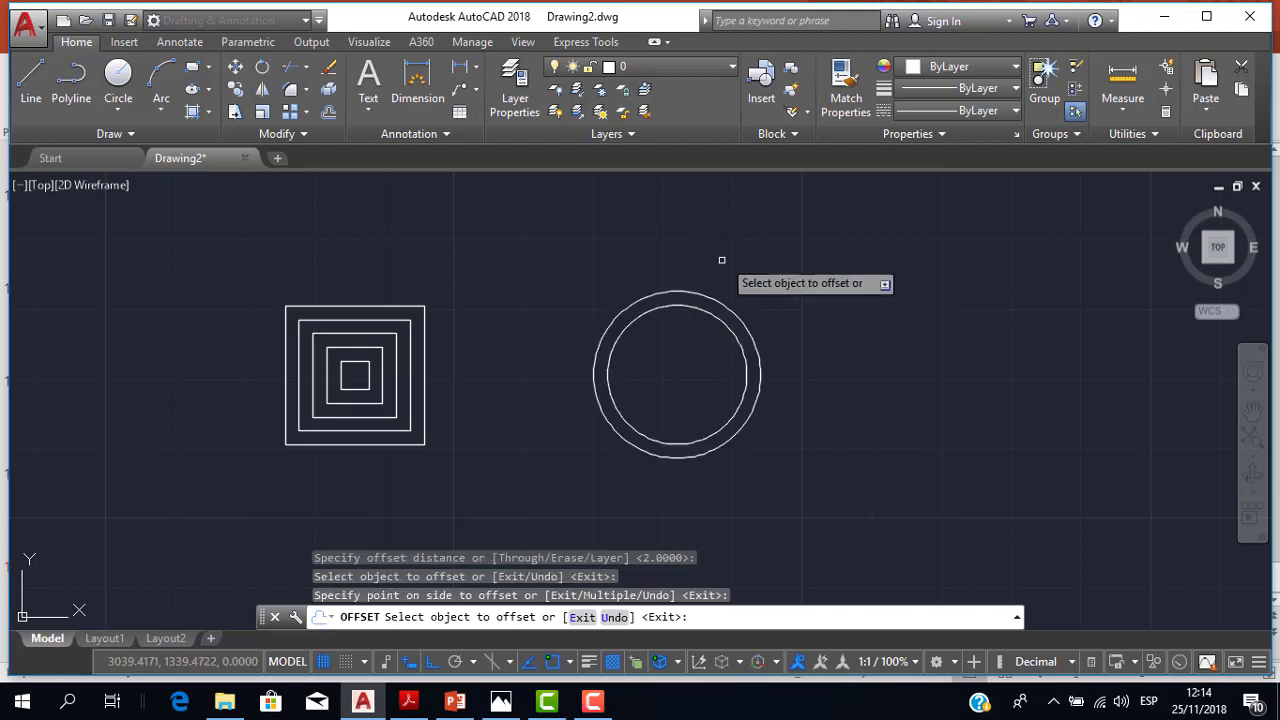
pyautogui.click(708, 294)
pyautogui.click(734, 236)
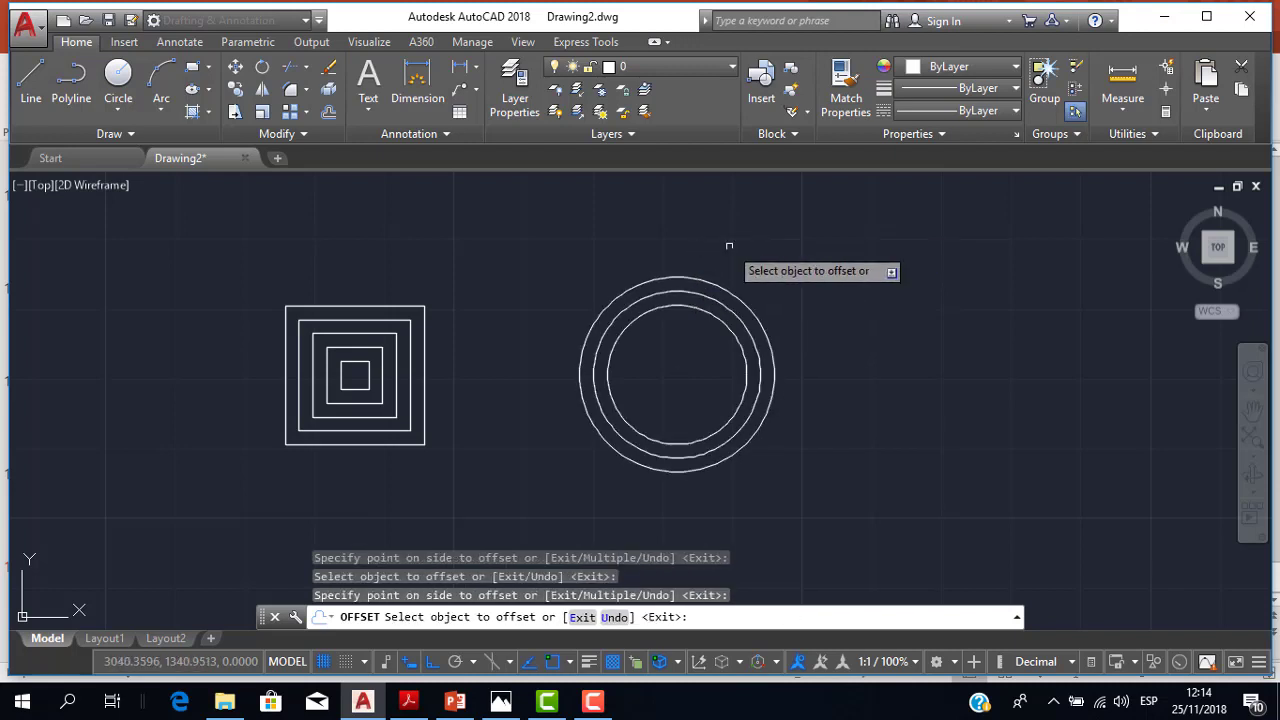
# Add three more 2-unit rings outside the circle and end the offset.
pyautogui.click(714, 288)
pyautogui.click(737, 210)
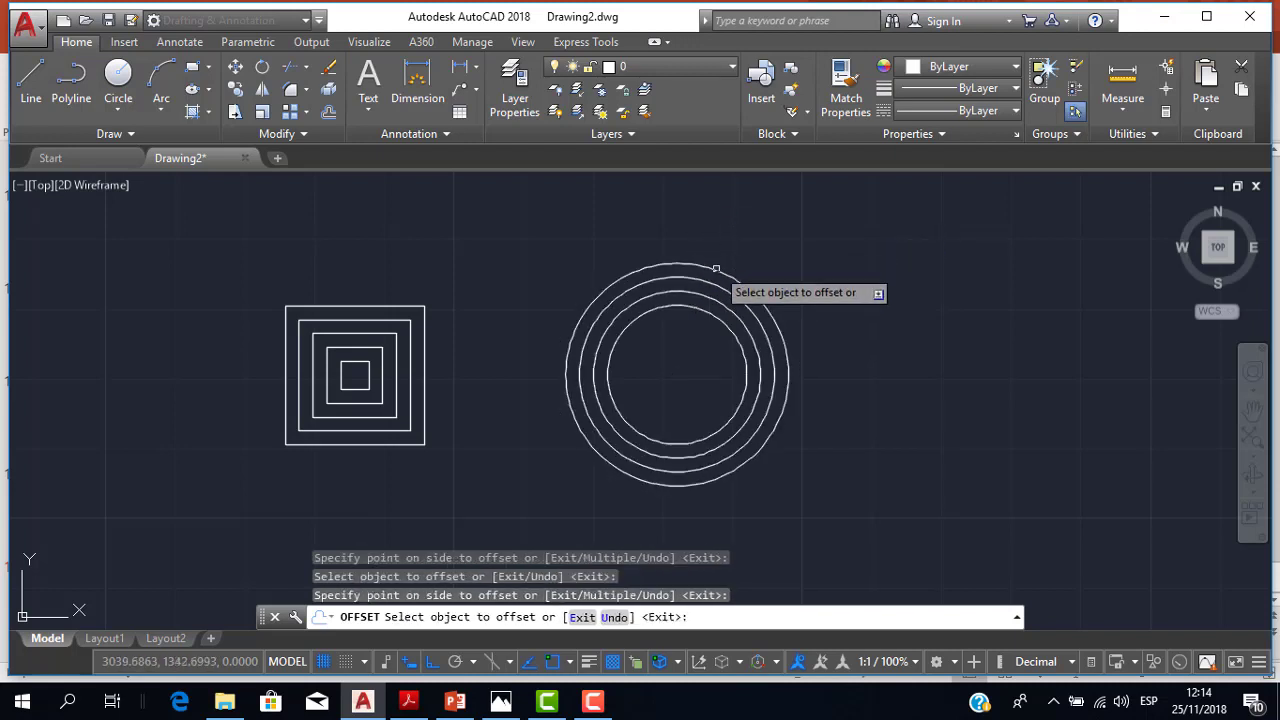
pyautogui.click(716, 266)
pyautogui.click(740, 209)
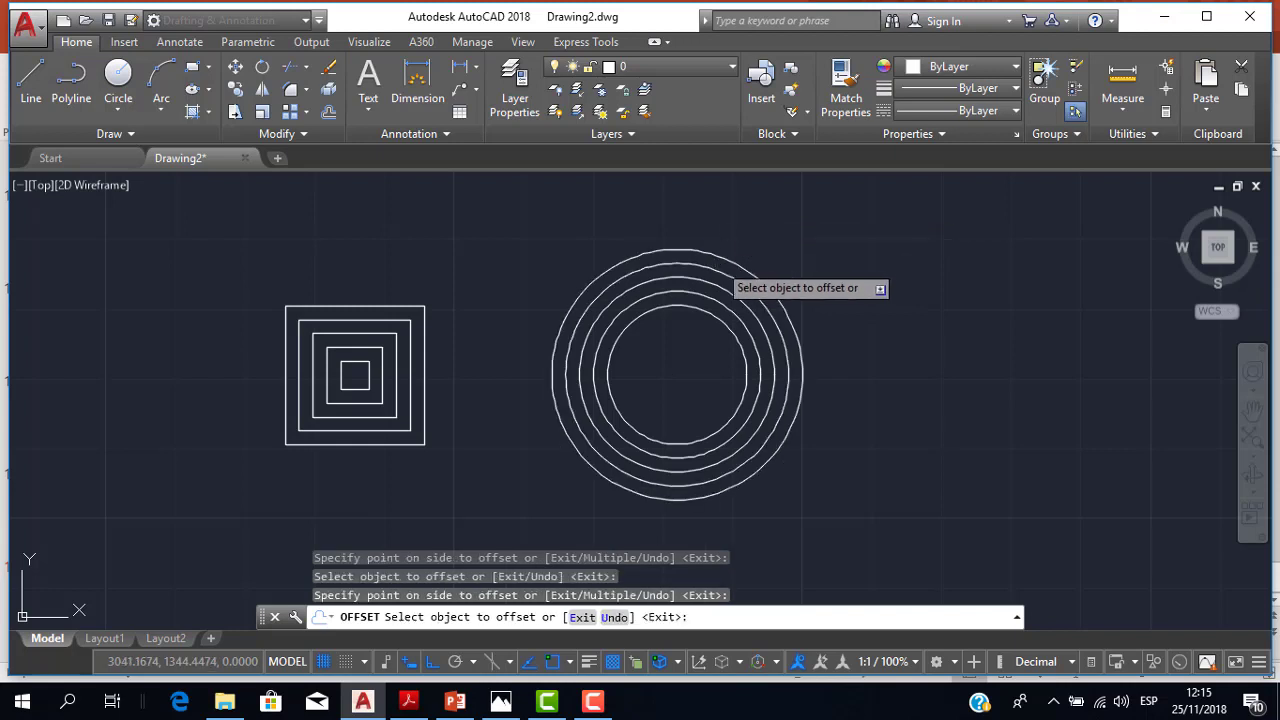
pyautogui.click(716, 262)
pyautogui.click(737, 207)
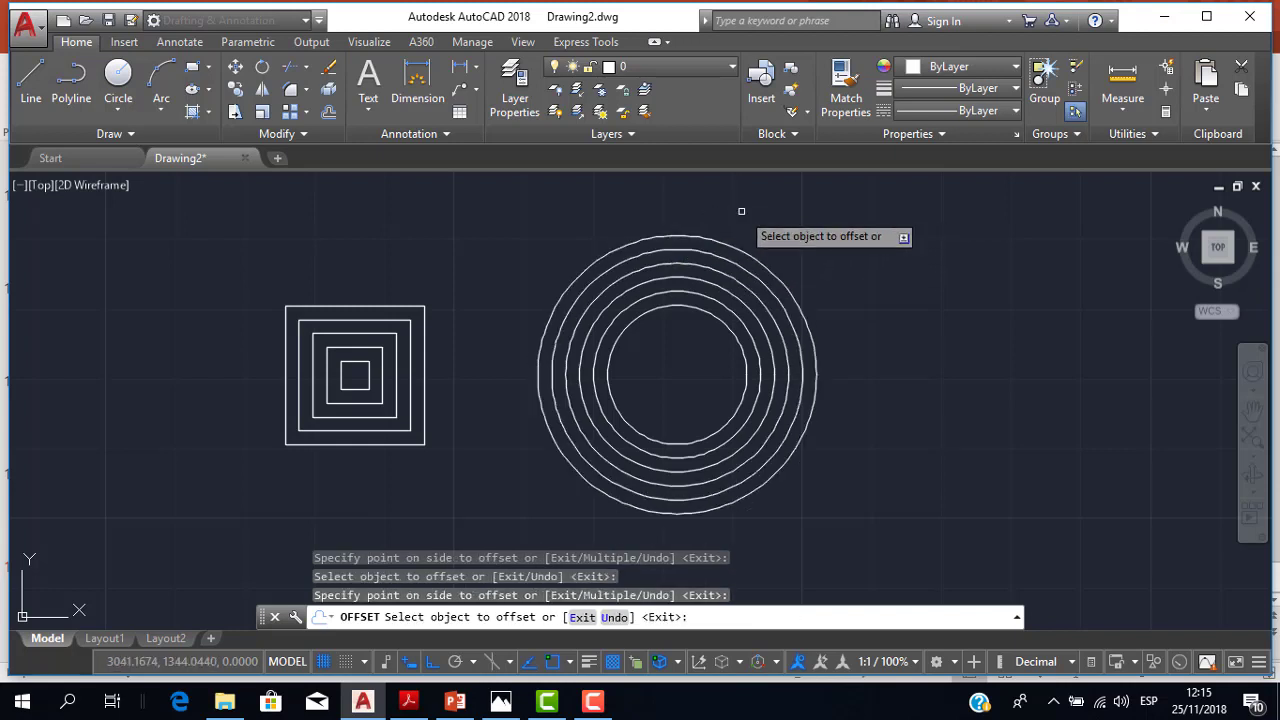
pyautogui.press('Escape')
pyautogui.scroll(-2, 700, 365)
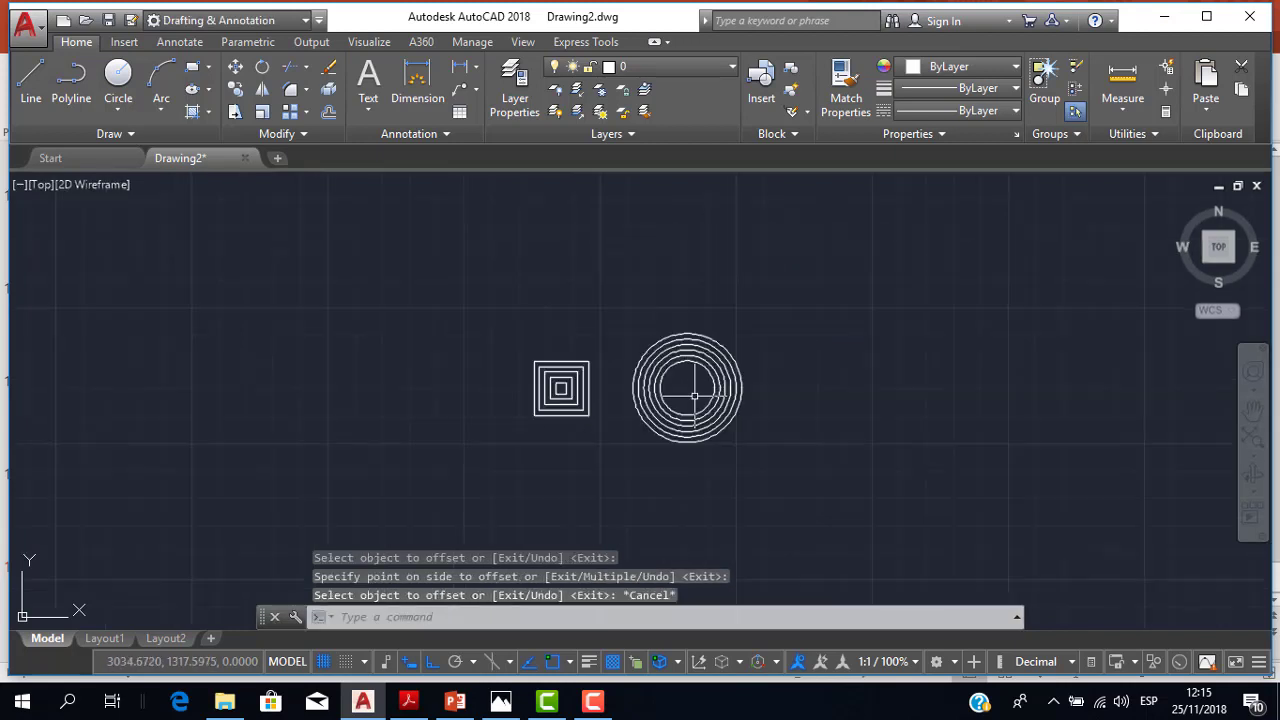
pyautogui.scroll(1, 690, 372)
pyautogui.moveTo(689, 380); pyautogui.dragTo(693, 372, button='middle')
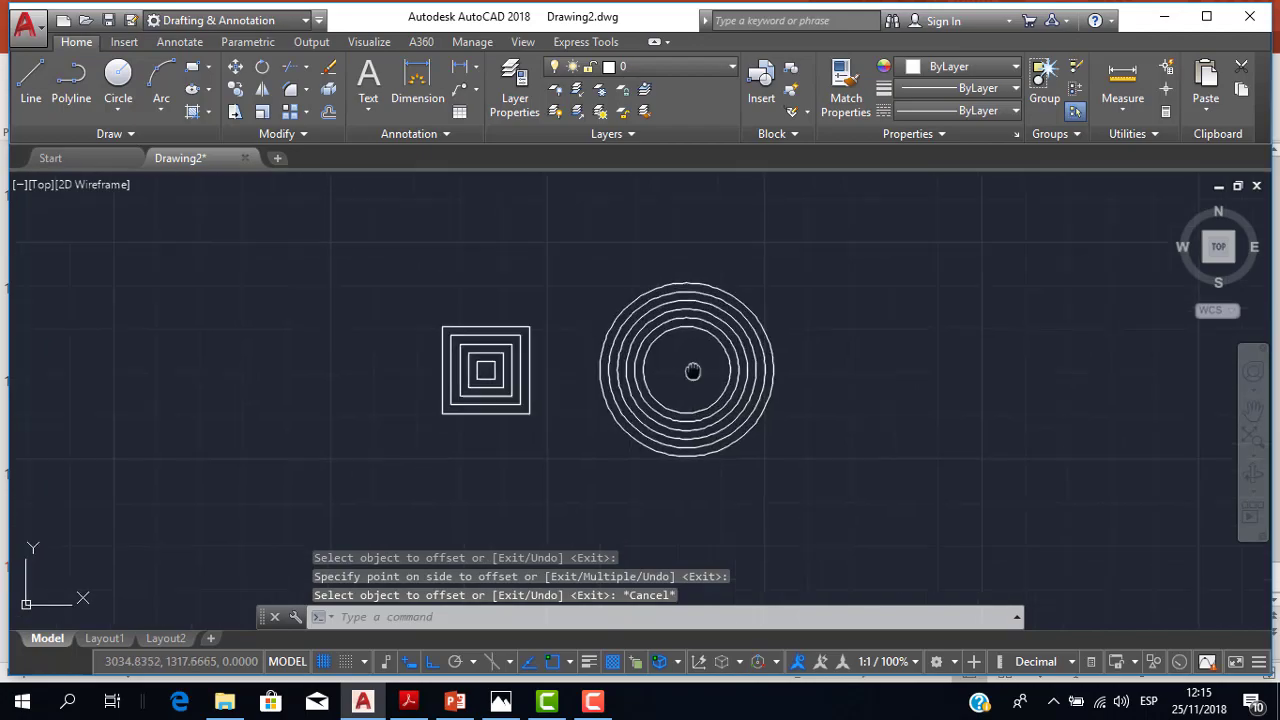
pyautogui.click(500, 702)
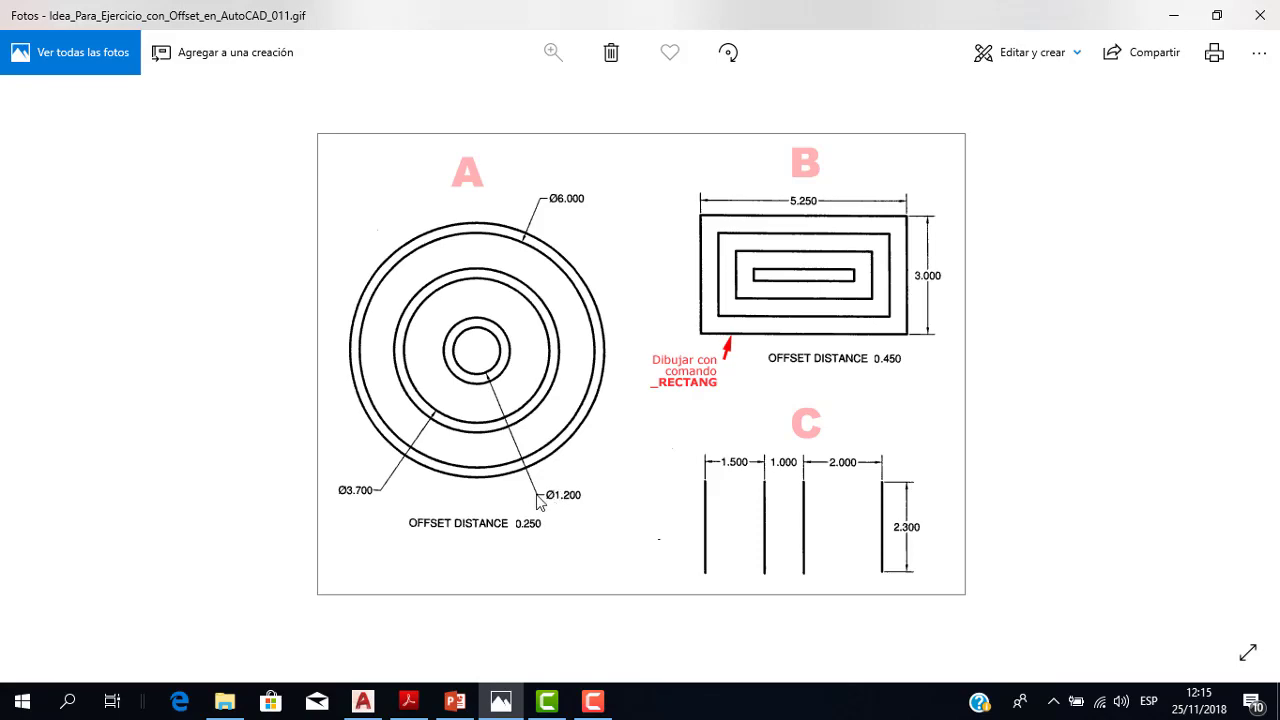
pyautogui.click(363, 700)
pyautogui.scroll(3, 671, 414)
# Draw a 1.2-diameter circle using the Center, Diameter option.
pyautogui.scroll(2, 647, 373)
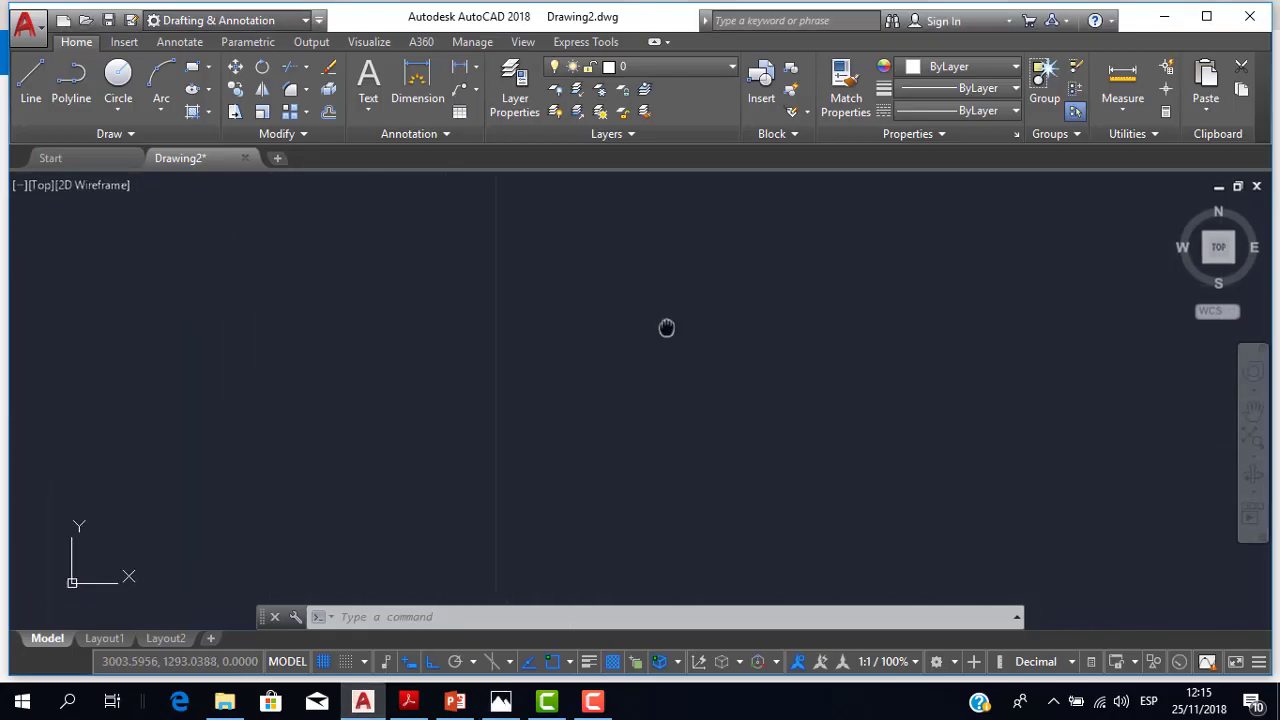
pyautogui.click(124, 113)
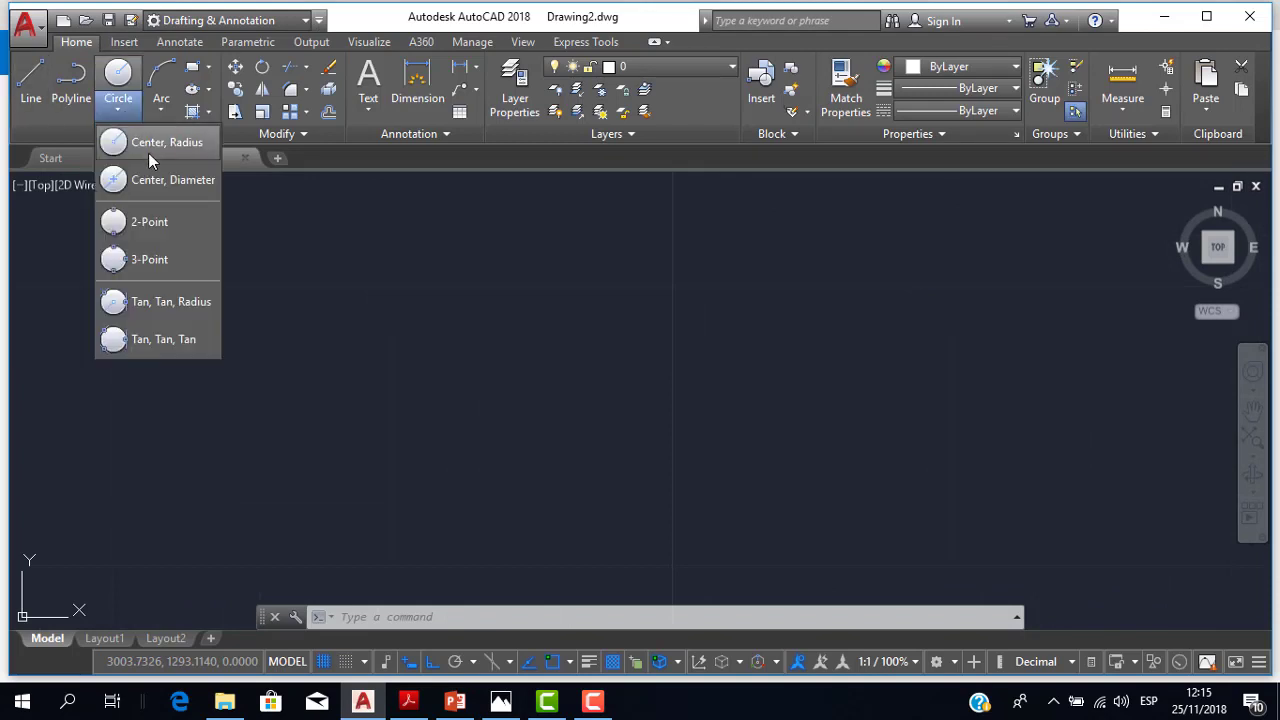
pyautogui.click(157, 178)
pyautogui.click(612, 422)
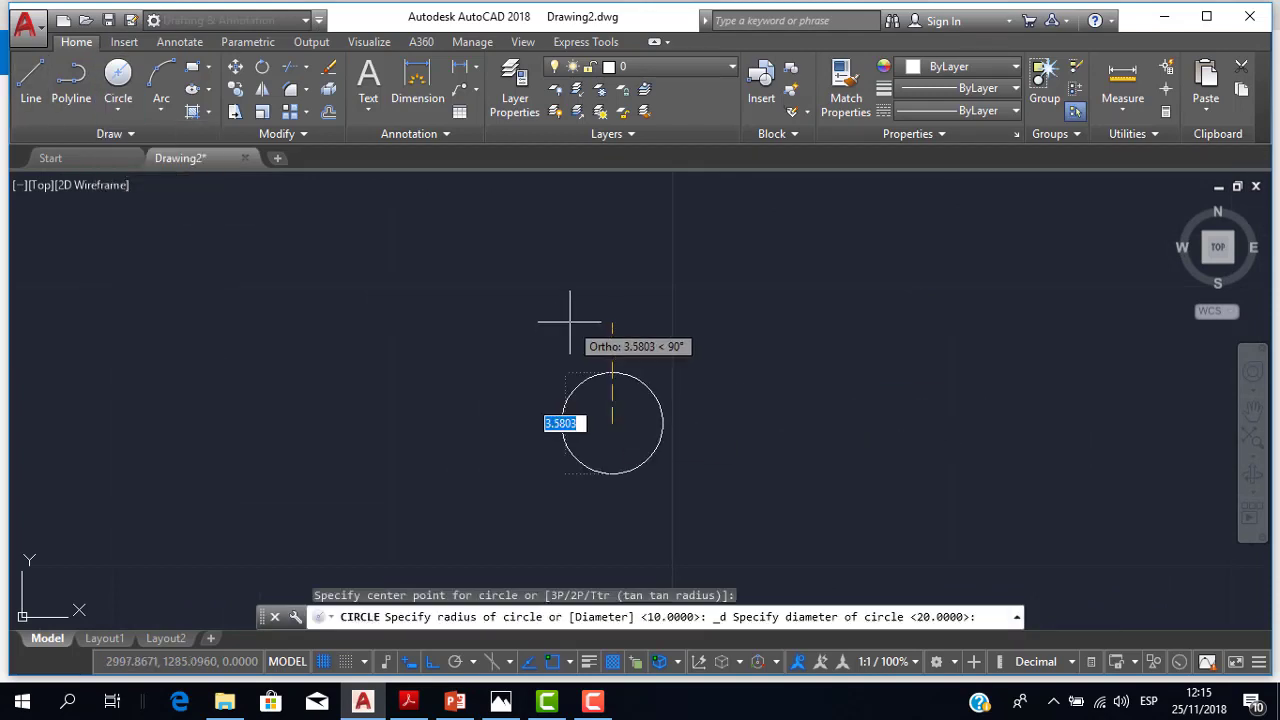
pyautogui.write('1.2')
pyautogui.press('Return')
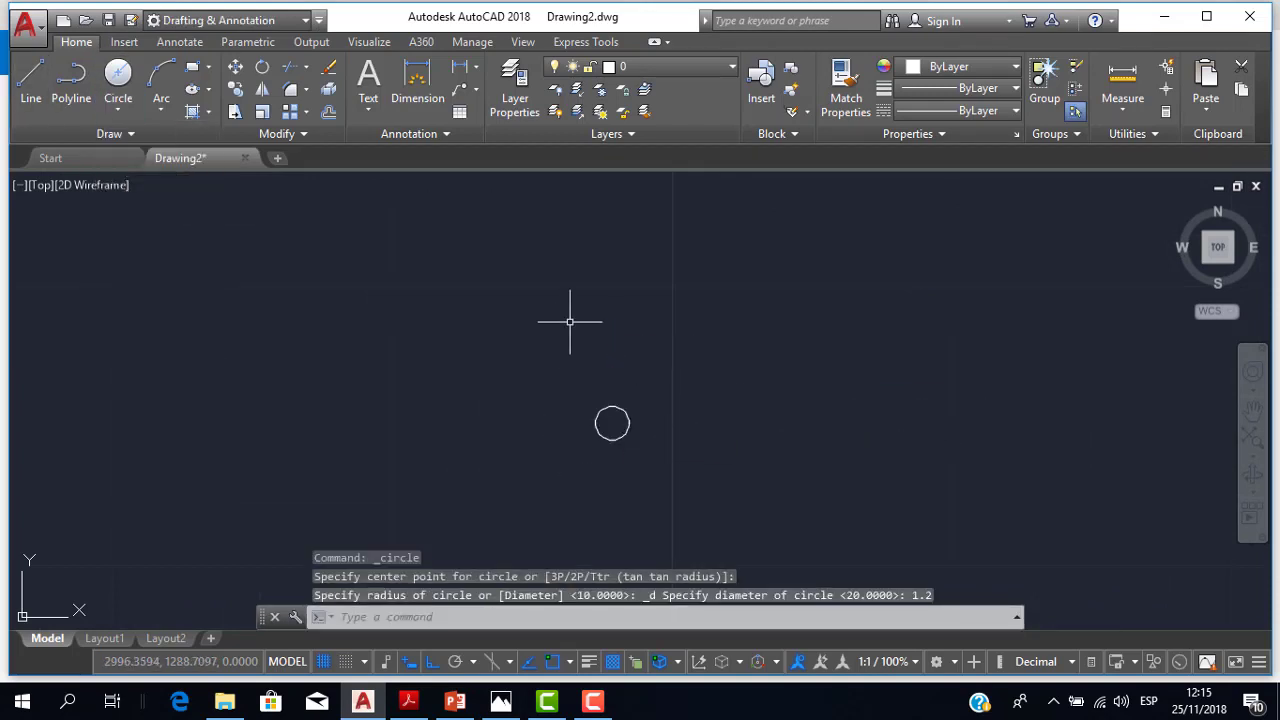
# Reframe the view around the new circle and bring up the exercise reference image.
pyautogui.scroll(5, 634, 424)
pyautogui.scroll(5, 634, 424)
pyautogui.scroll(-5, 674, 334)
pyautogui.scroll(-2, 674, 334)
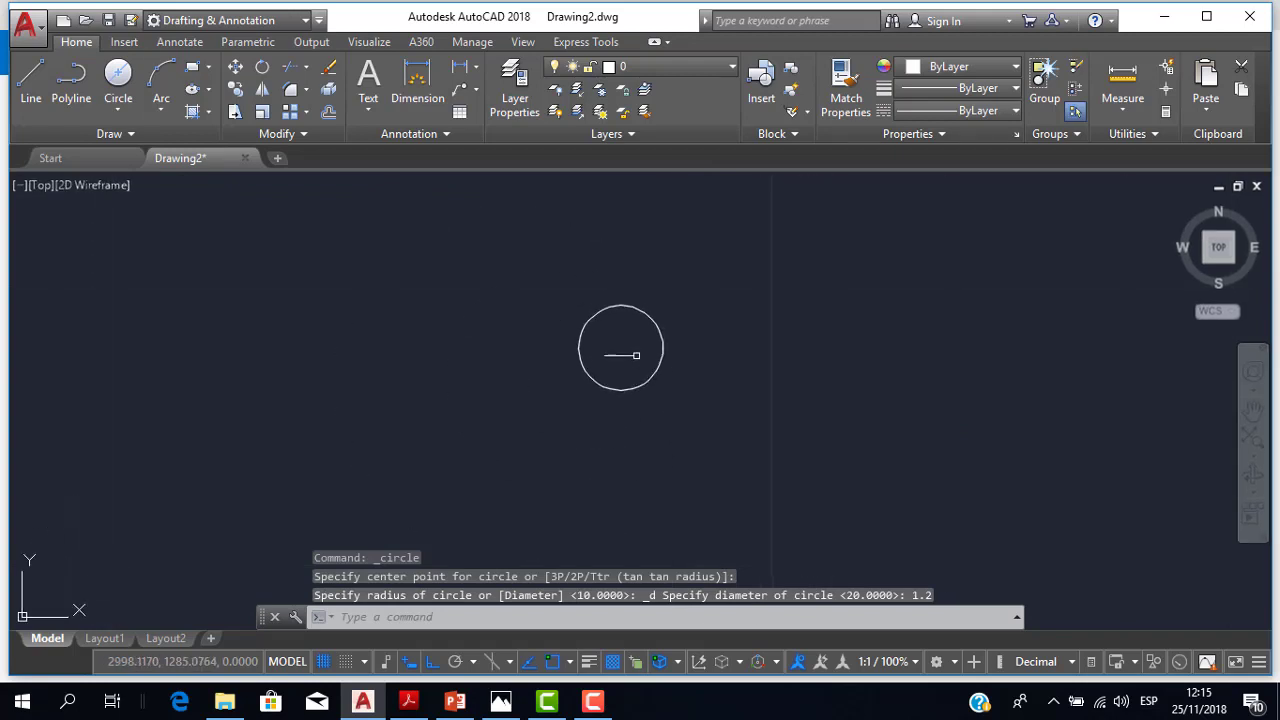
pyautogui.scroll(-6, 700, 352)
pyautogui.scroll(10, 640, 350)
pyautogui.scroll(4, 577, 366)
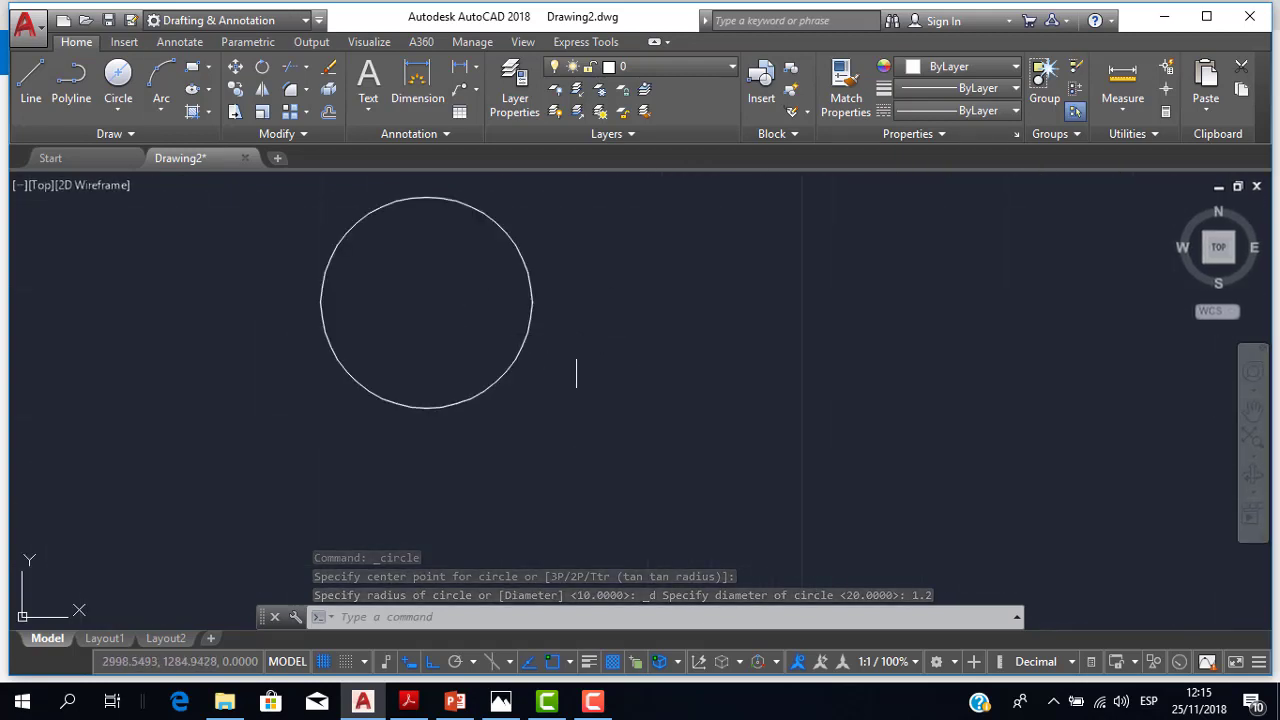
pyautogui.moveTo(577, 366); pyautogui.dragTo(730, 425, button='middle')
pyautogui.scroll(-2, 730, 425)
pyautogui.click(501, 701)
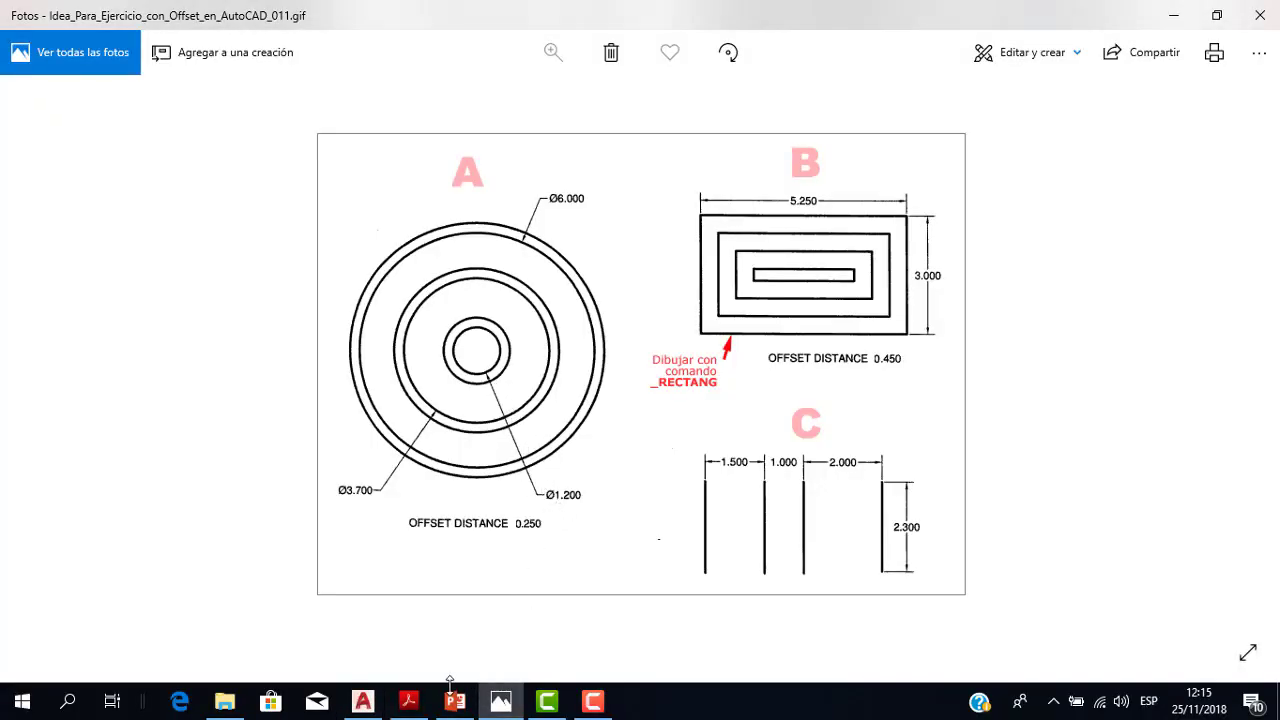
# Offset the 1.2-diameter circle 0.25 outward with the O command to form a concentric ring.
pyautogui.click(364, 701)
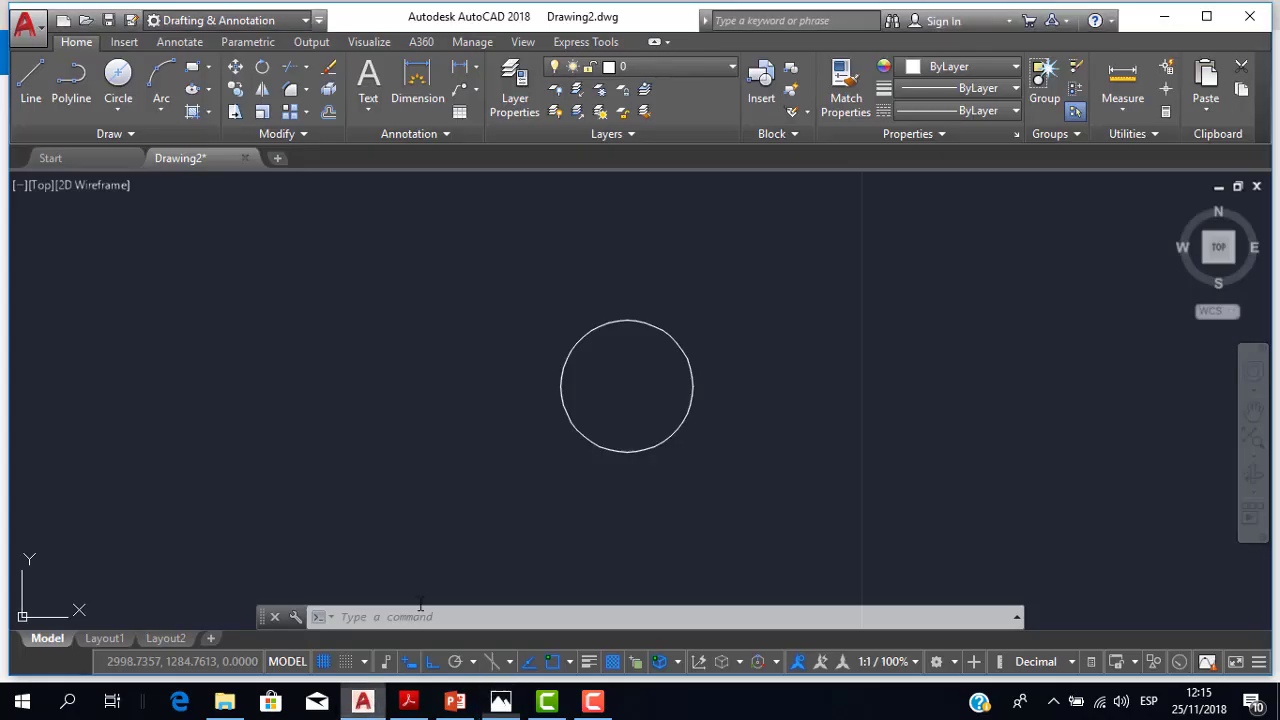
pyautogui.scroll(2, 532, 224)
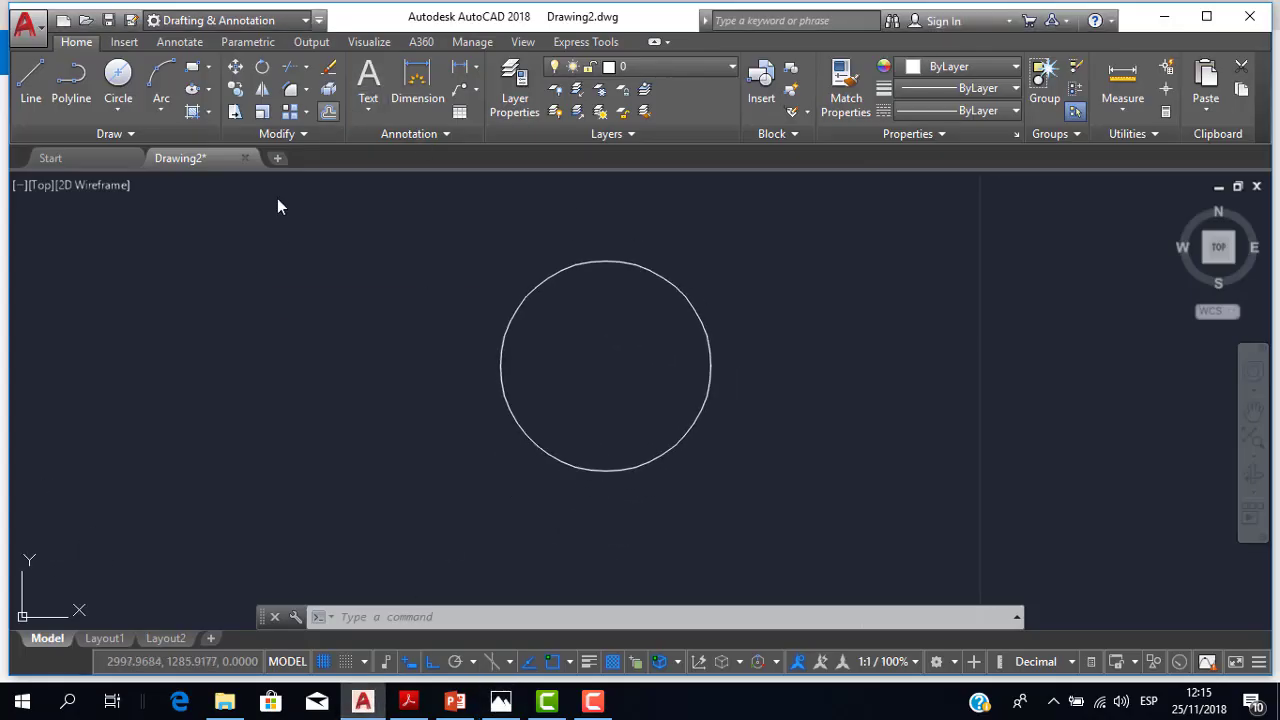
pyautogui.write('o')
pyautogui.press('Return')
pyautogui.write('0.25')
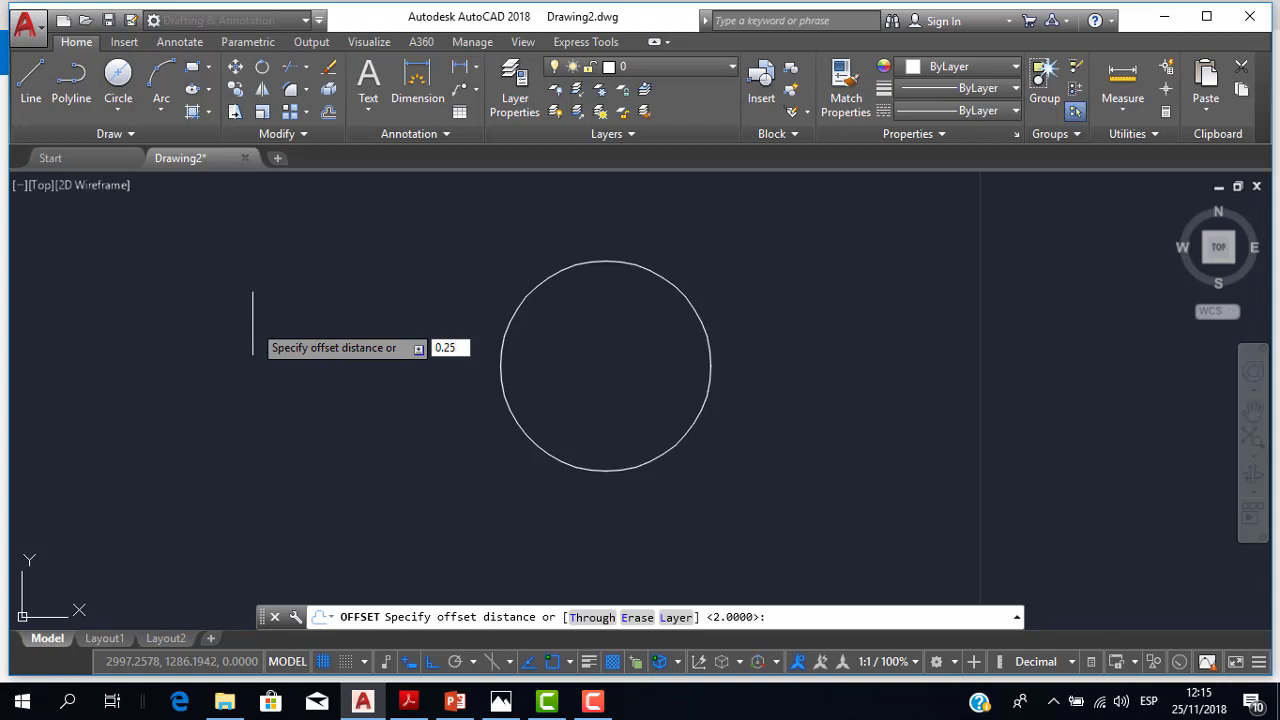
pyautogui.press('Return')
pyautogui.moveTo(660, 243); pyautogui.dragTo(608, 305, button='middle')
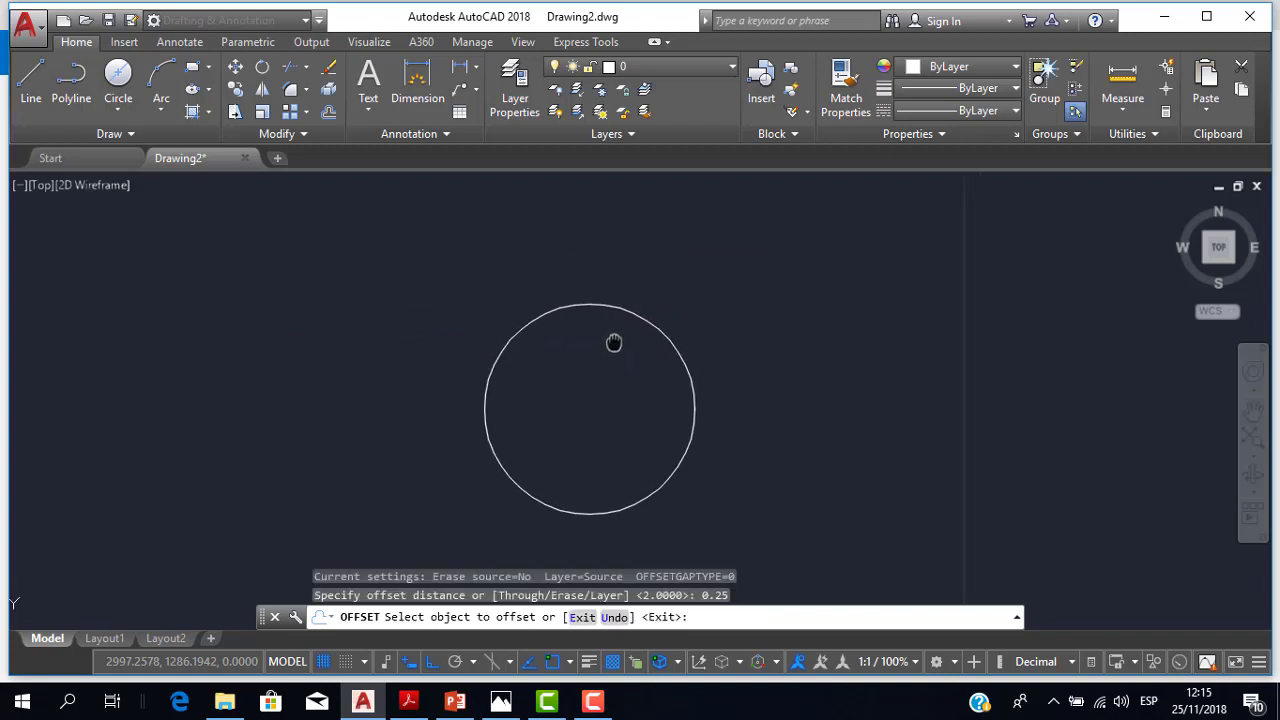
pyautogui.click(608, 305)
pyautogui.click(603, 243)
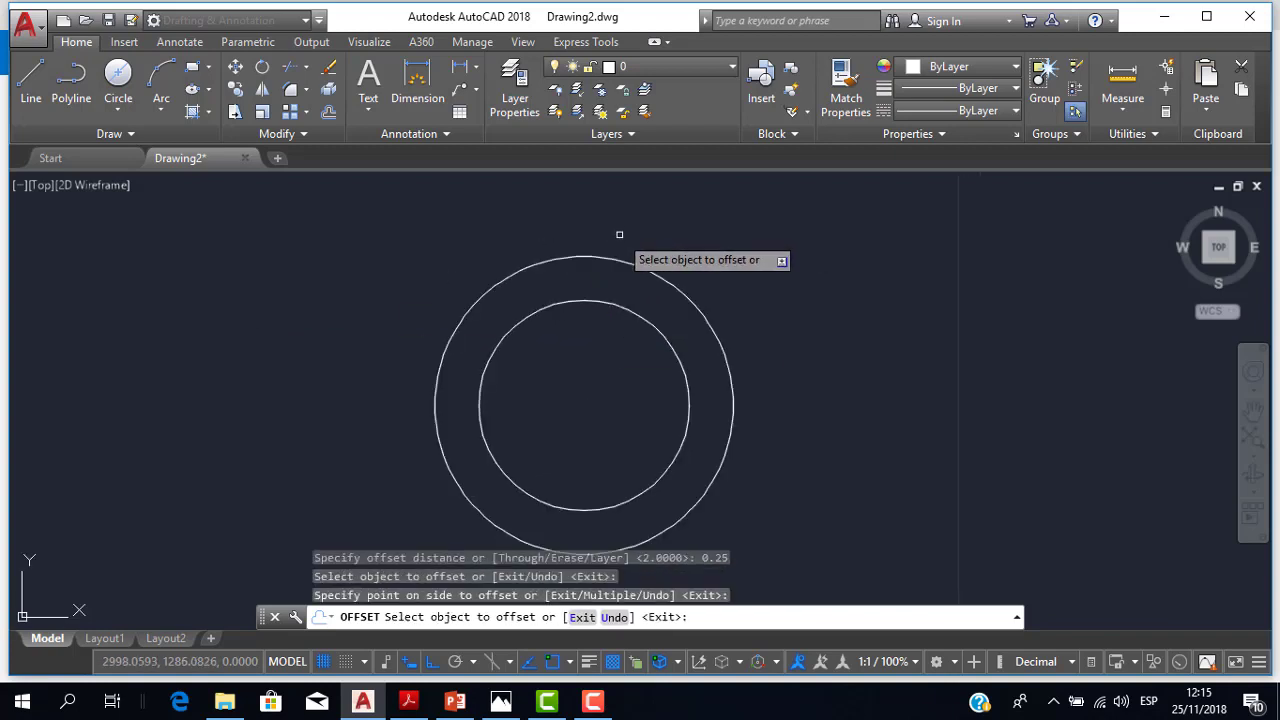
pyautogui.scroll(-5, 603, 295)
pyautogui.moveTo(603, 295); pyautogui.dragTo(573, 361, button='middle')
pyautogui.press('Escape')
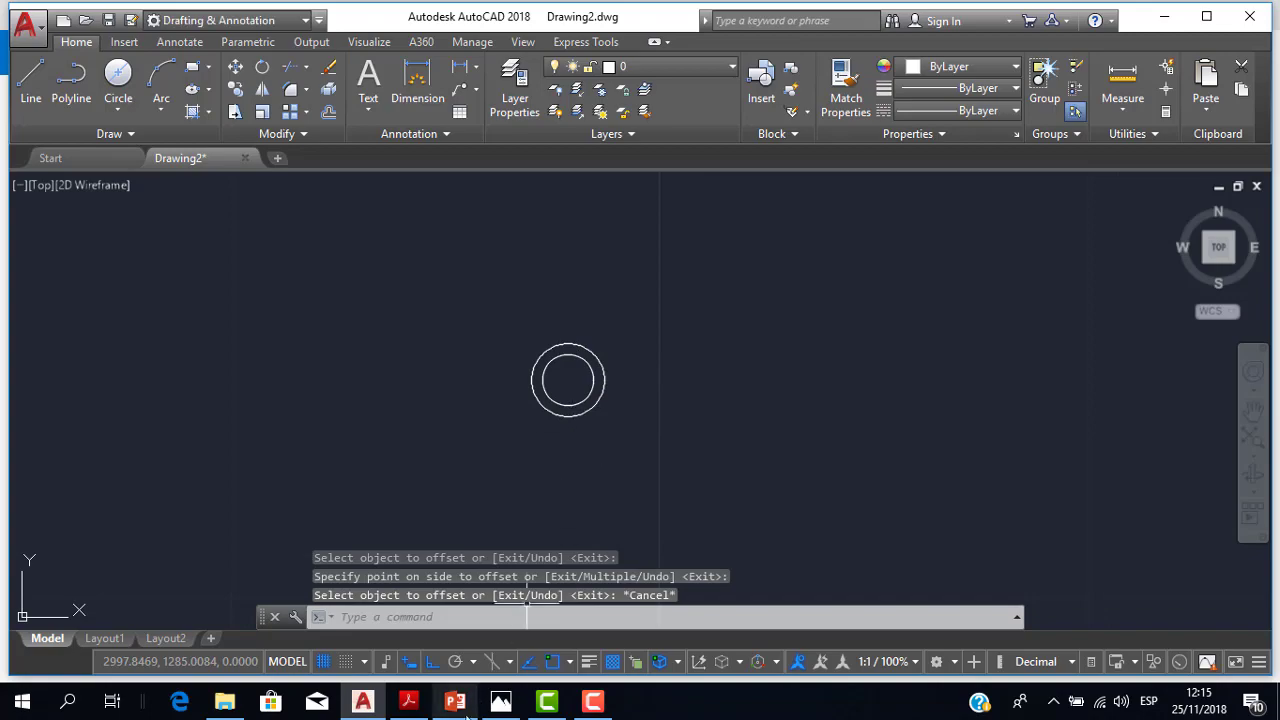
# Check the exercise image, then draw a concentric 3.7-diameter circle at the same centre.
pyautogui.click(500, 701)
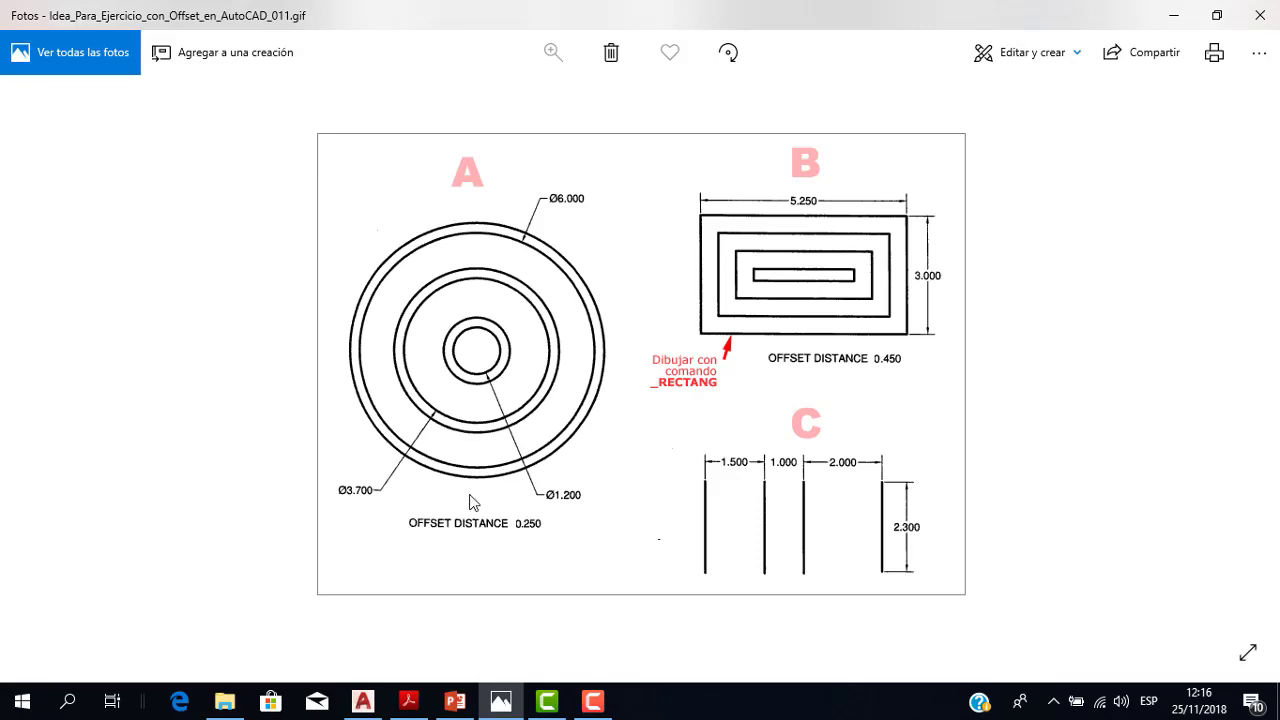
pyautogui.click(363, 701)
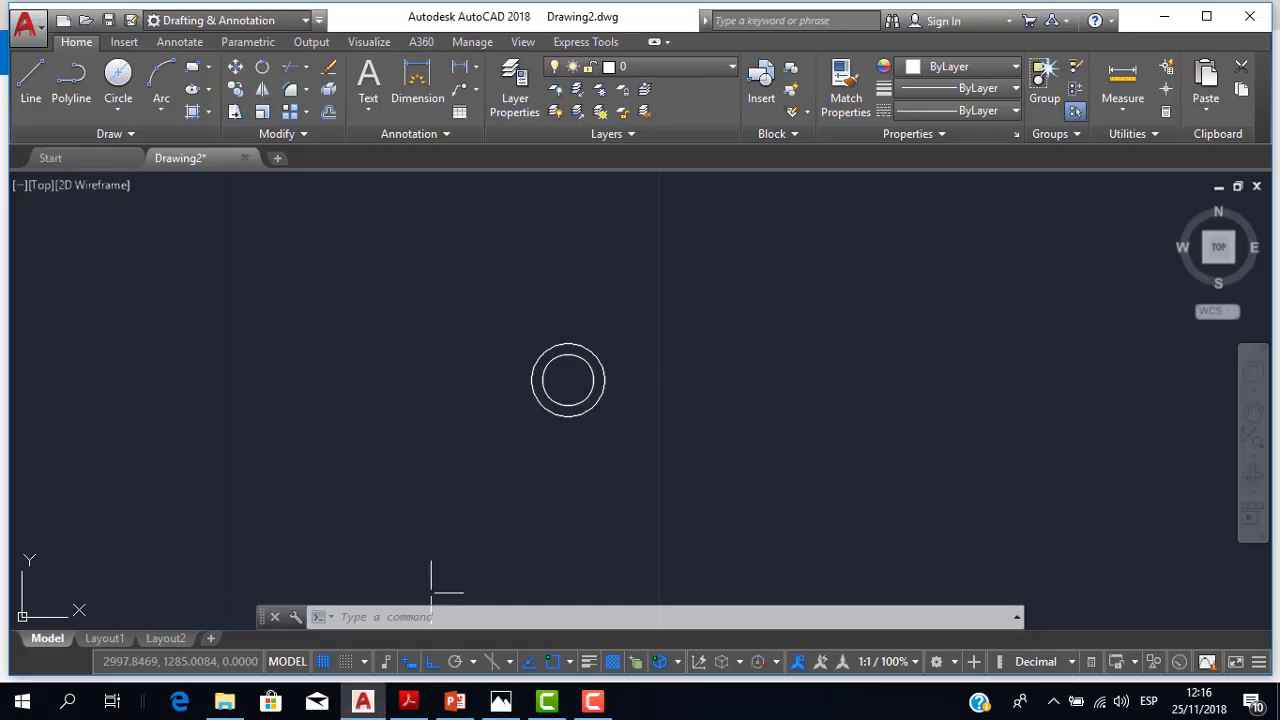
pyautogui.click(118, 85)
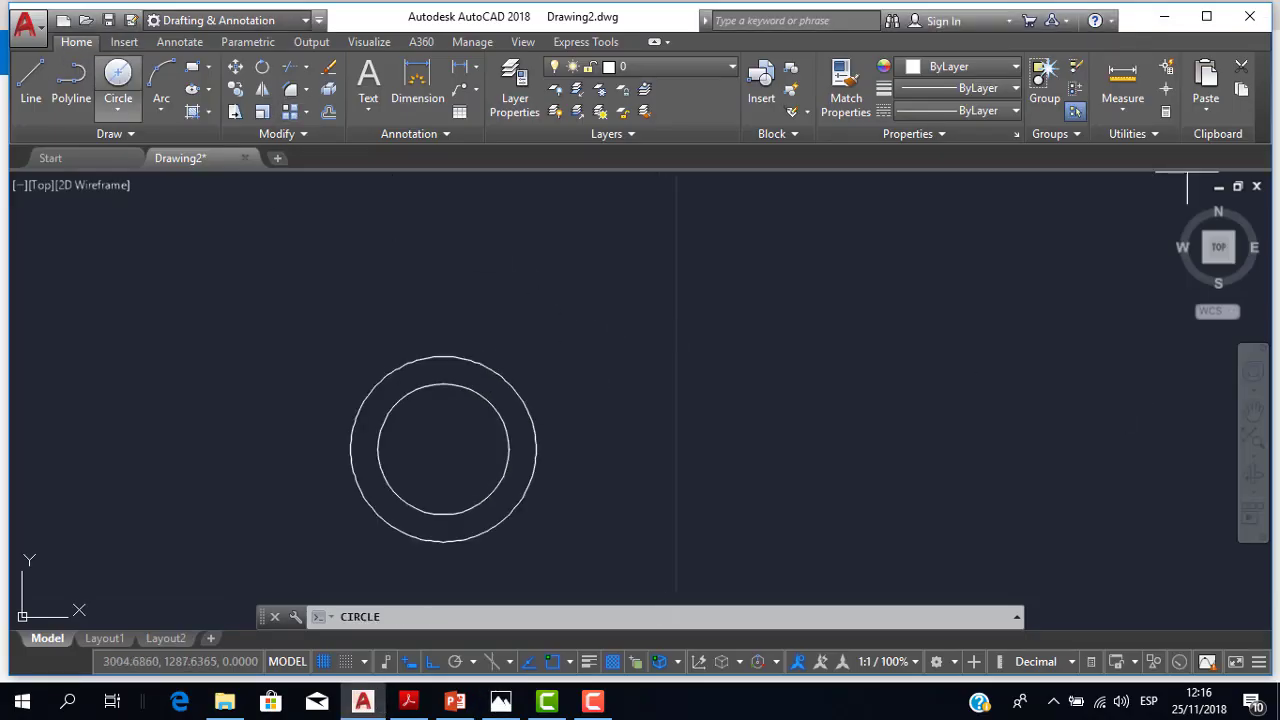
pyautogui.click(442, 449)
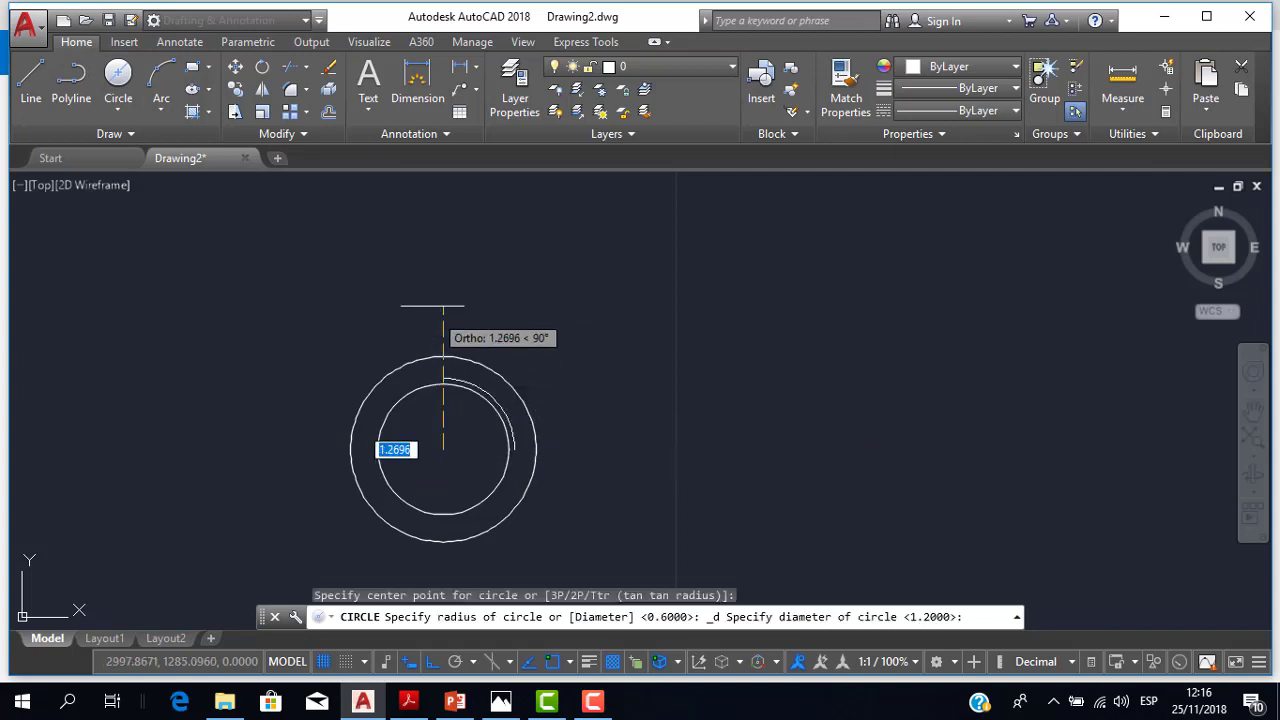
pyautogui.write('3.7')
pyautogui.press('Return')
pyautogui.scroll(3, 433, 305)
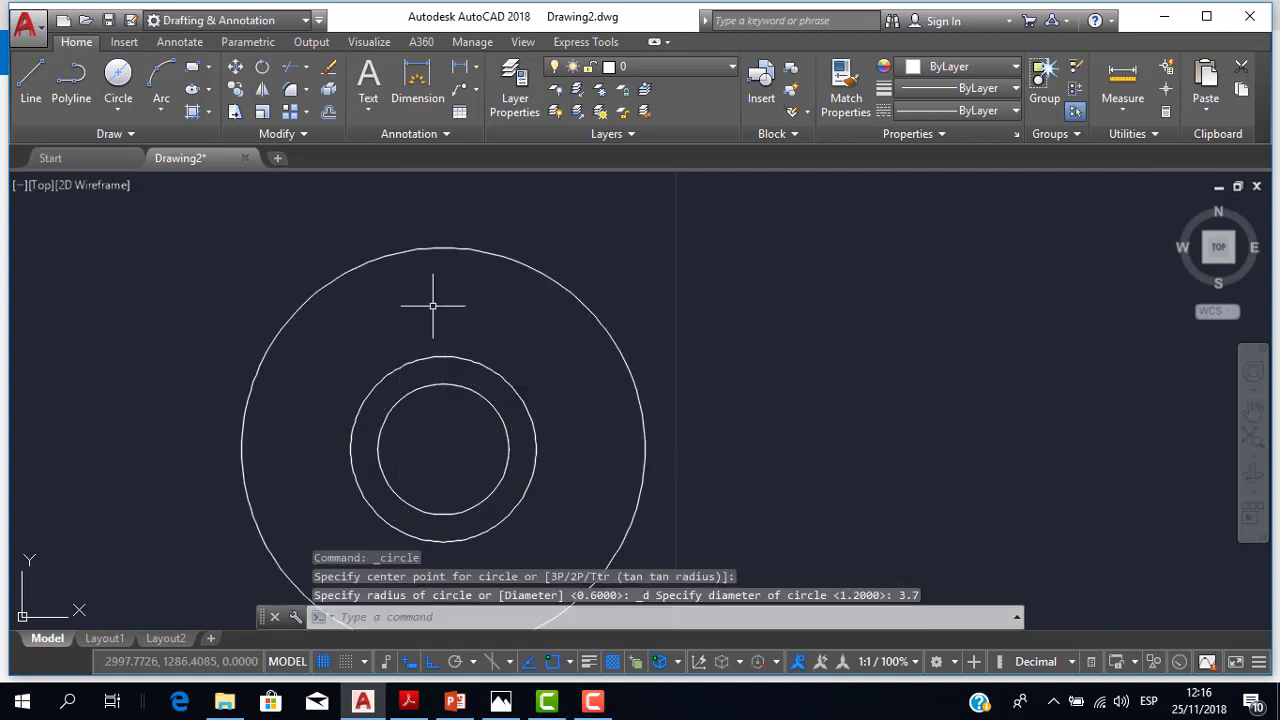
pyautogui.scroll(-4, 434, 294)
# Offset the 3.7 circle 0.25 outward and return to the exercise image.
pyautogui.click(328, 113)
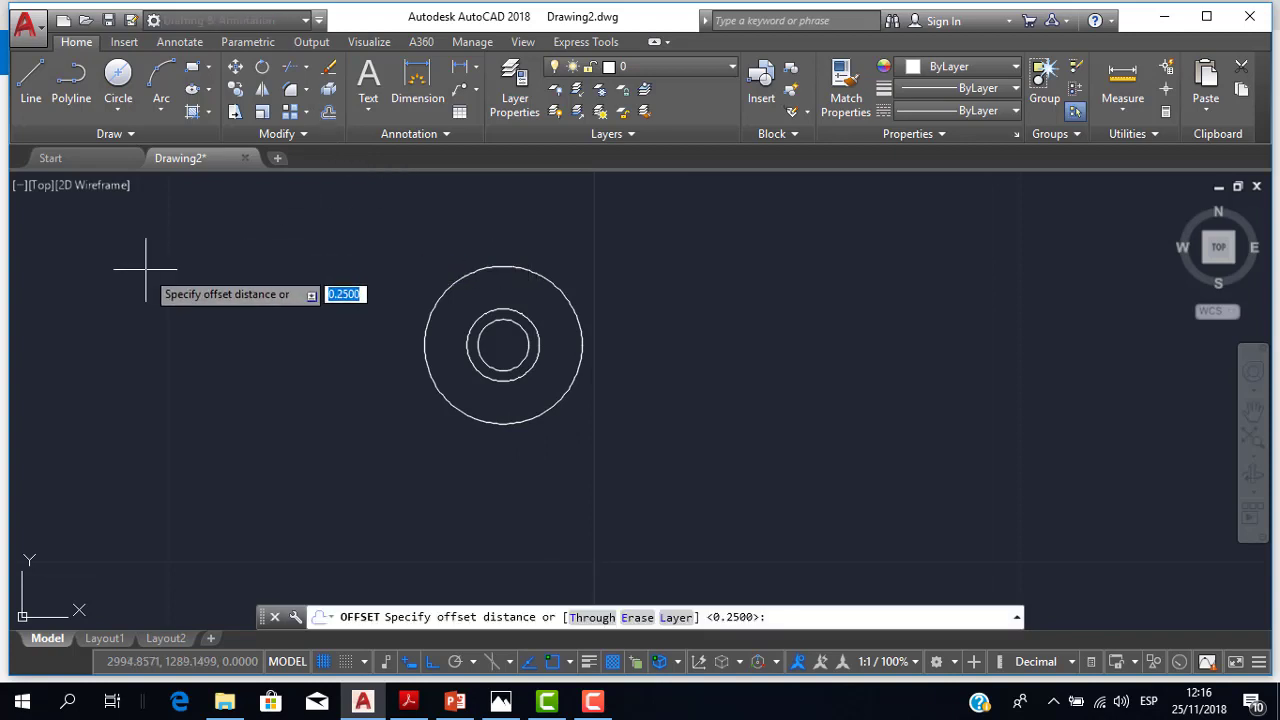
pyautogui.press('Return')
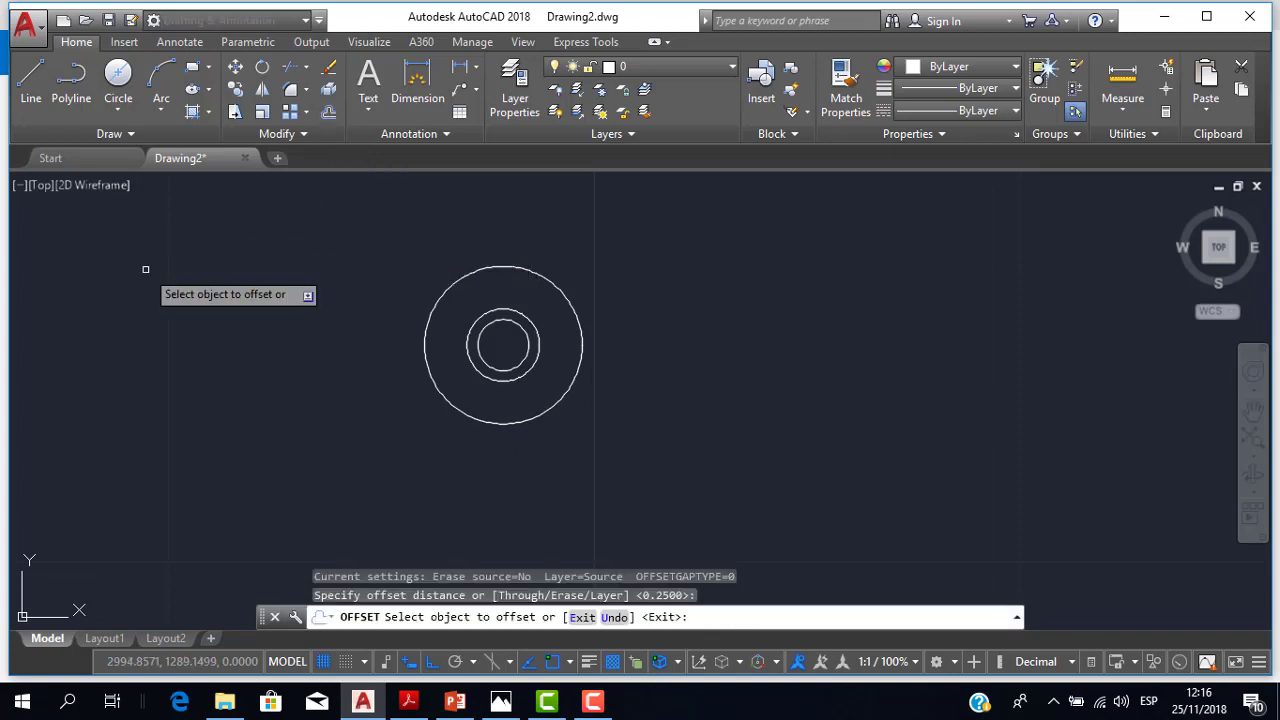
pyautogui.click(496, 265)
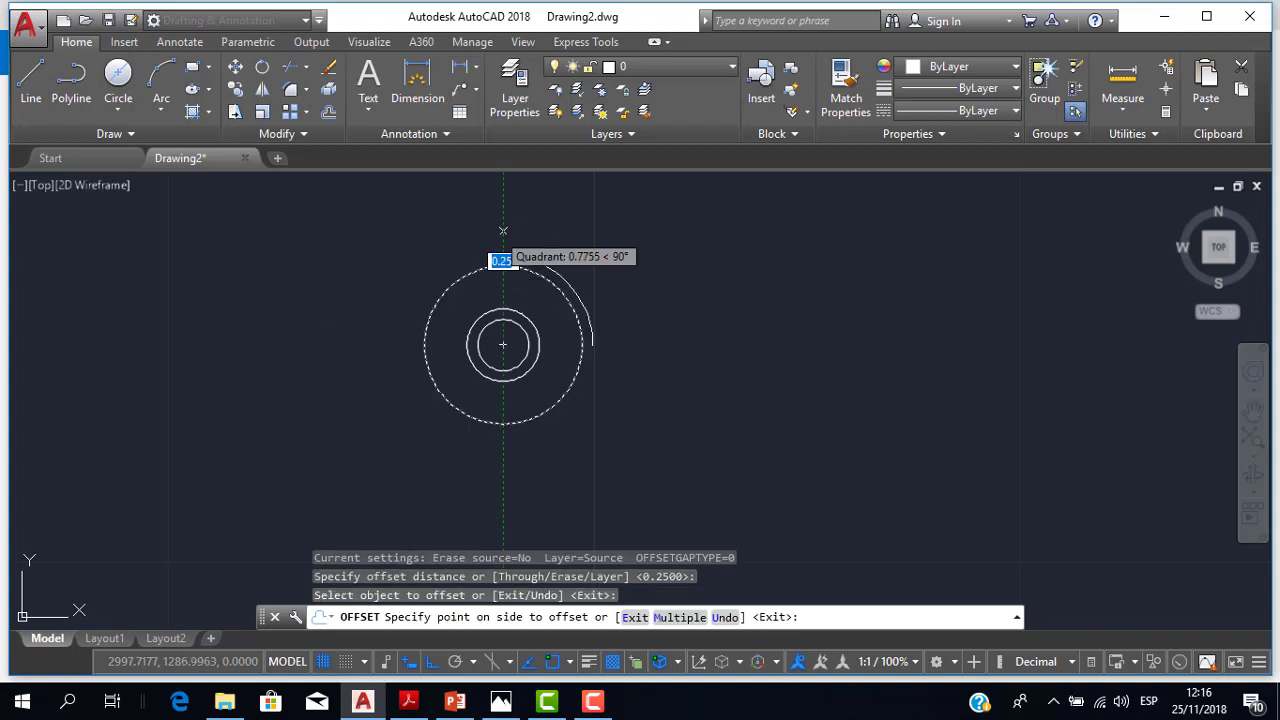
pyautogui.click(499, 216)
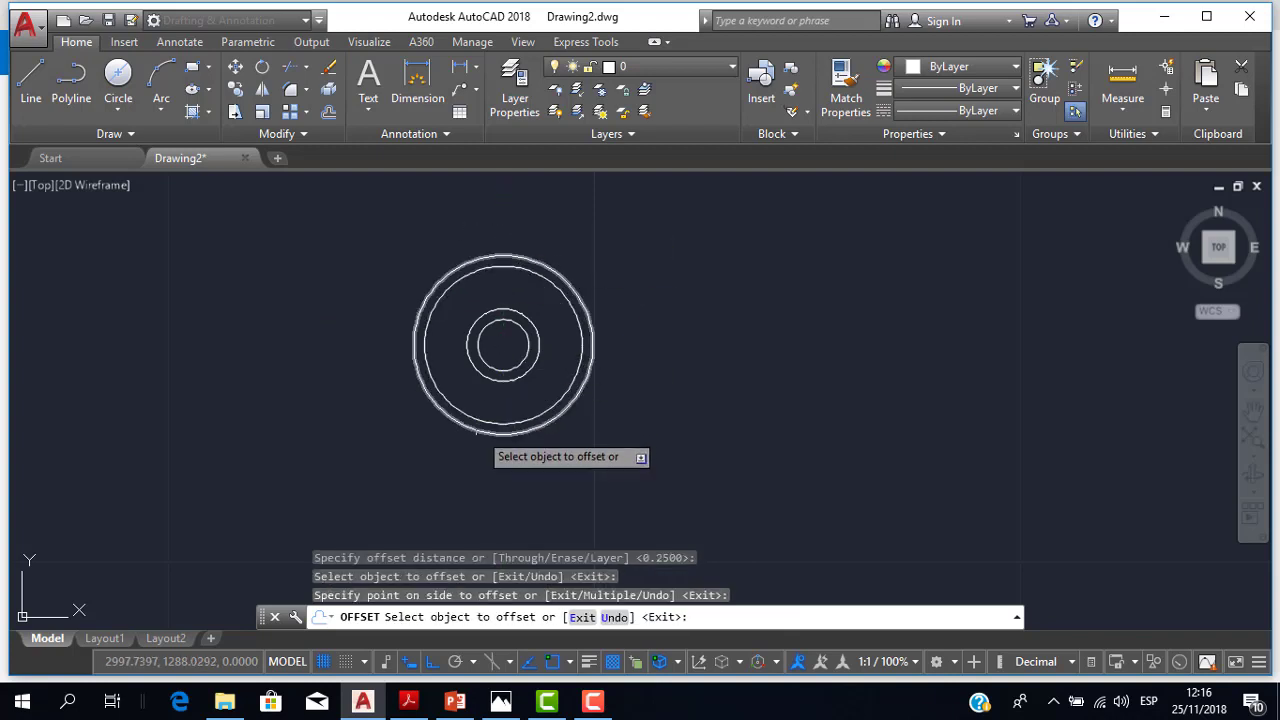
pyautogui.press('Escape')
pyautogui.click(500, 705)
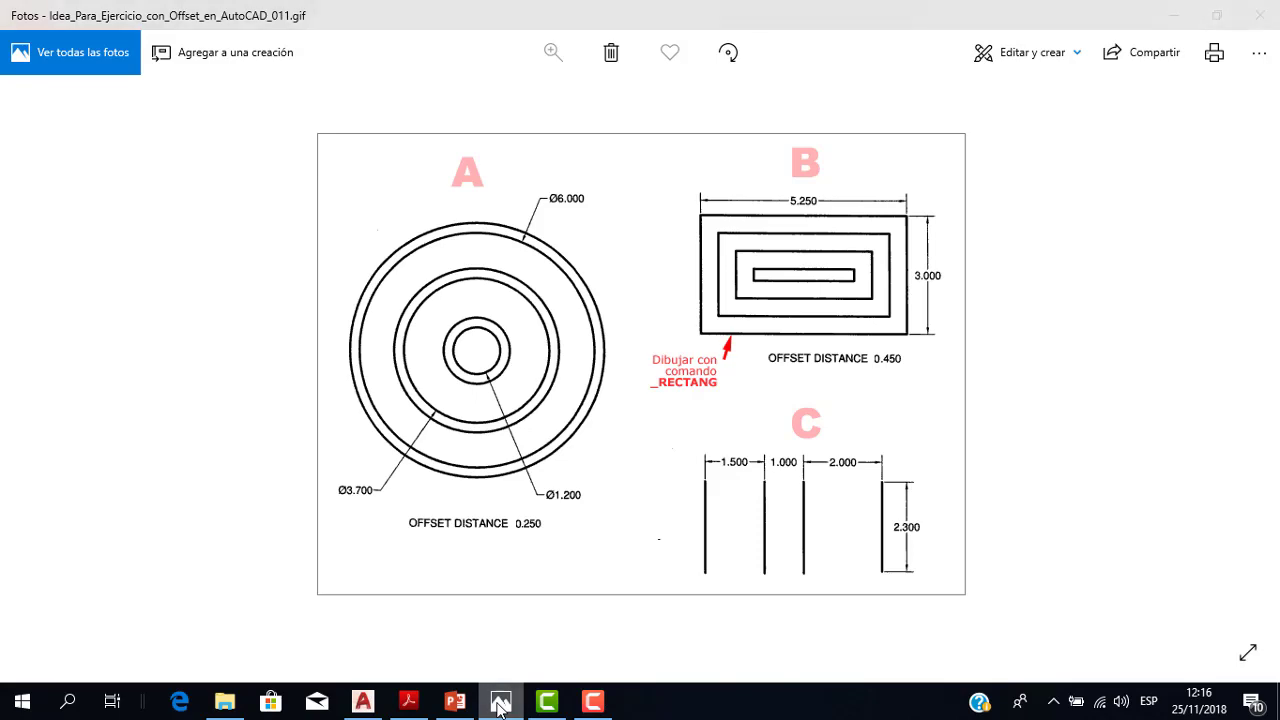
# Draw a concentric 6-diameter circle around the existing circles.
pyautogui.click(500, 705)
pyautogui.click(118, 75)
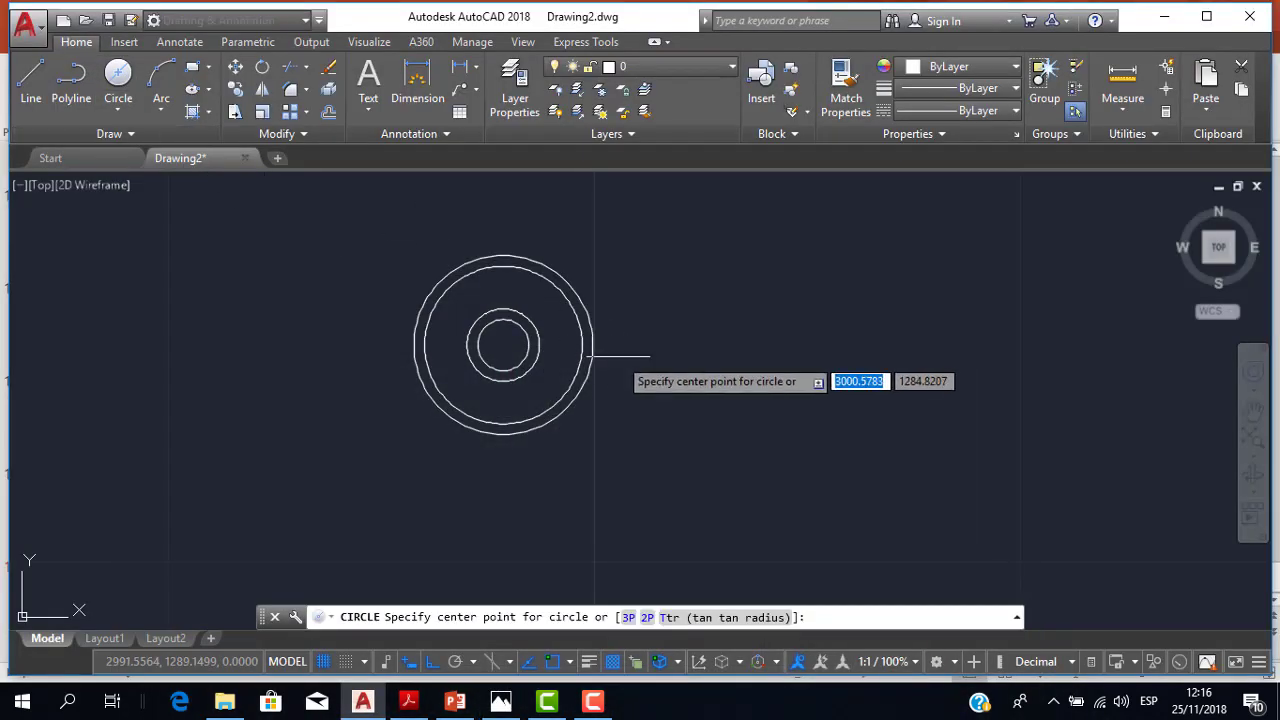
pyautogui.click(503, 345)
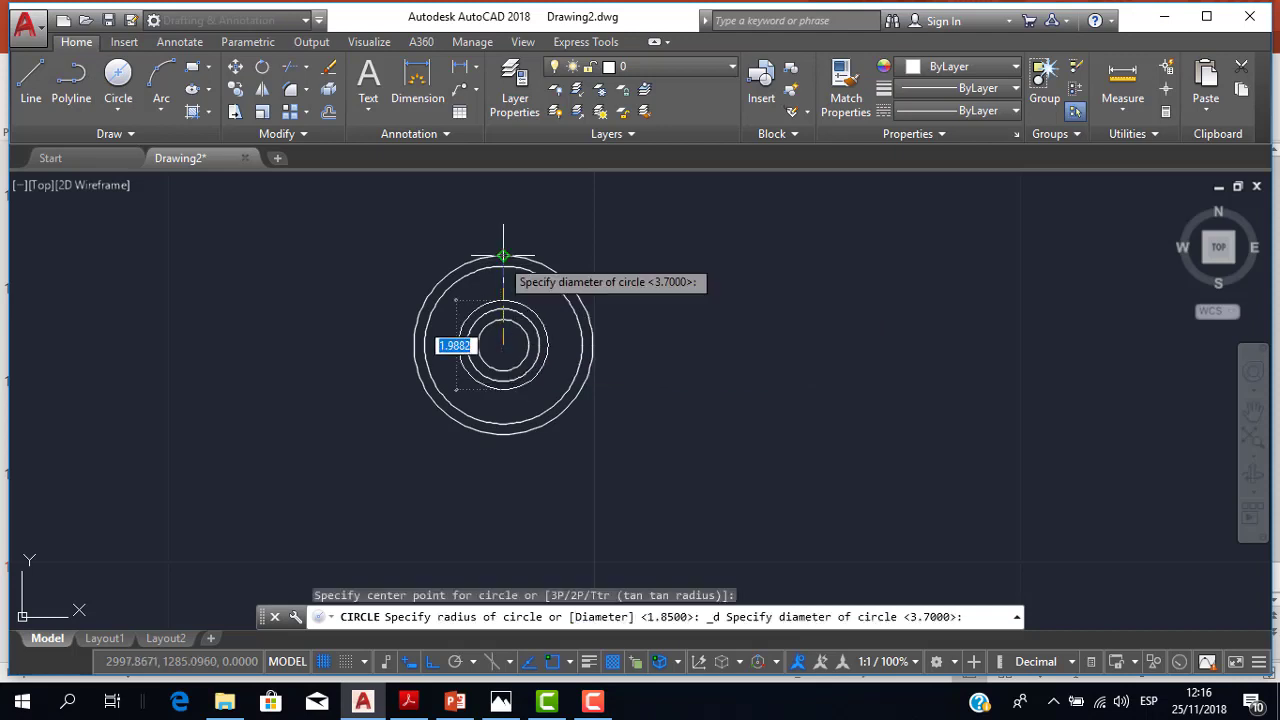
pyautogui.write('6')
pyautogui.press('Return')
pyautogui.moveTo(501, 258); pyautogui.dragTo(460, 303, button='middle')
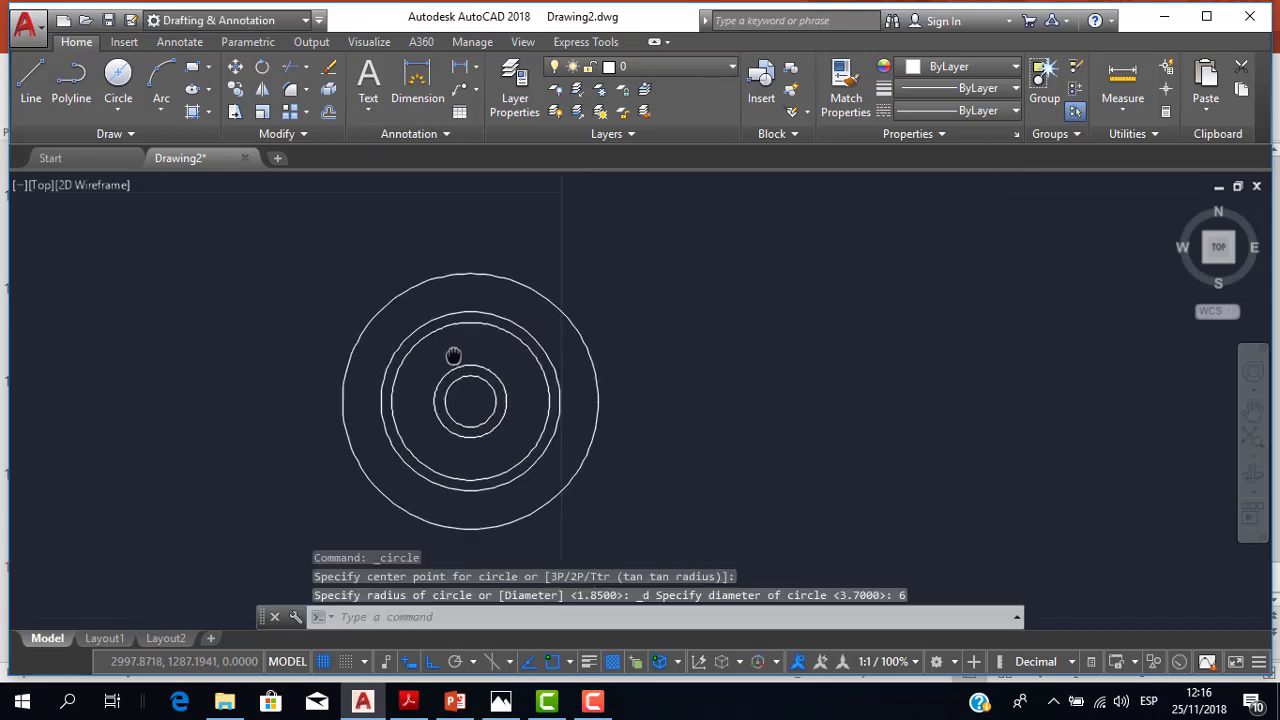
# Offset the 6-diameter circle 0.25 outward, then view the exercise image again.
pyautogui.click(328, 111)
pyautogui.press('Return')
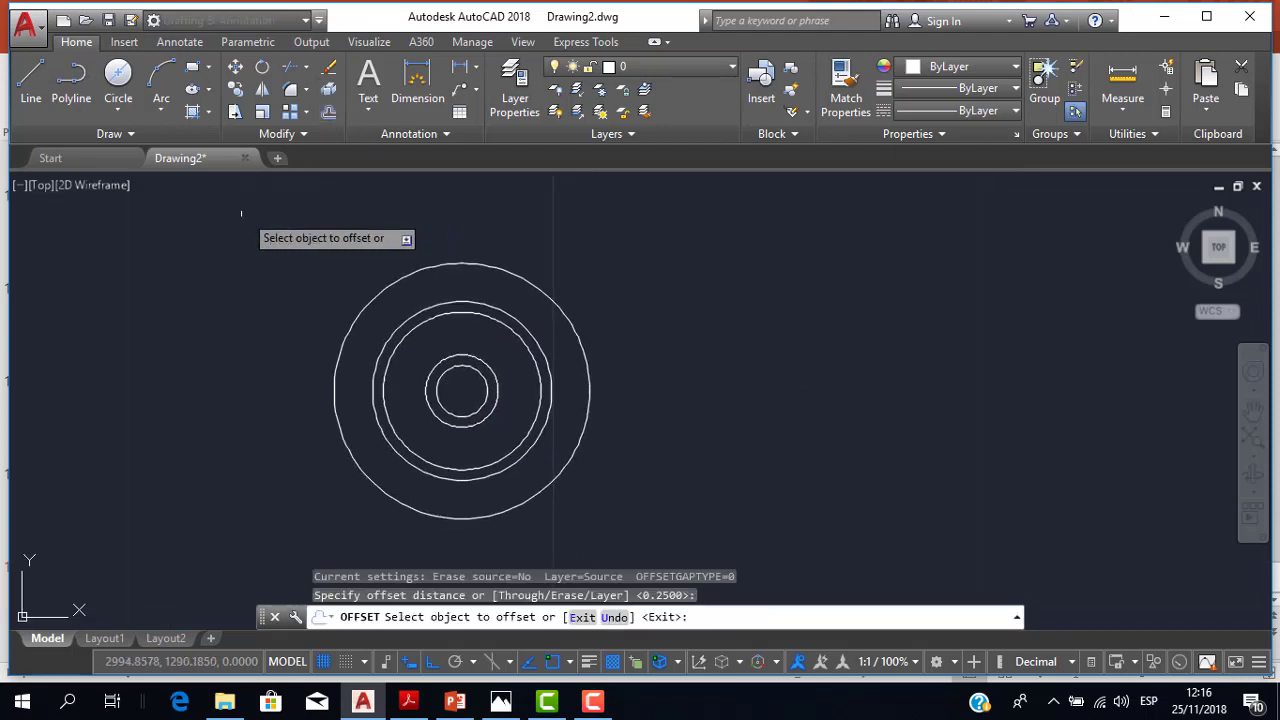
pyautogui.click(484, 263)
pyautogui.click(484, 255)
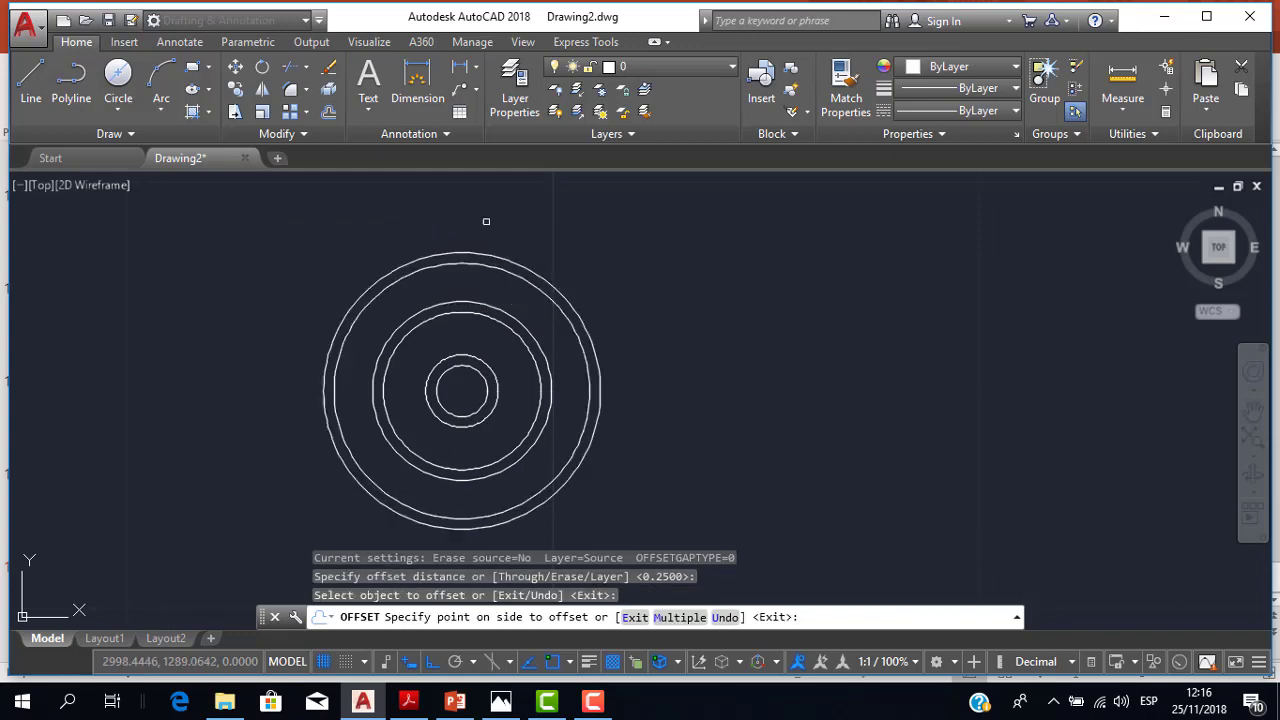
pyautogui.press('Escape')
pyautogui.click(499, 705)
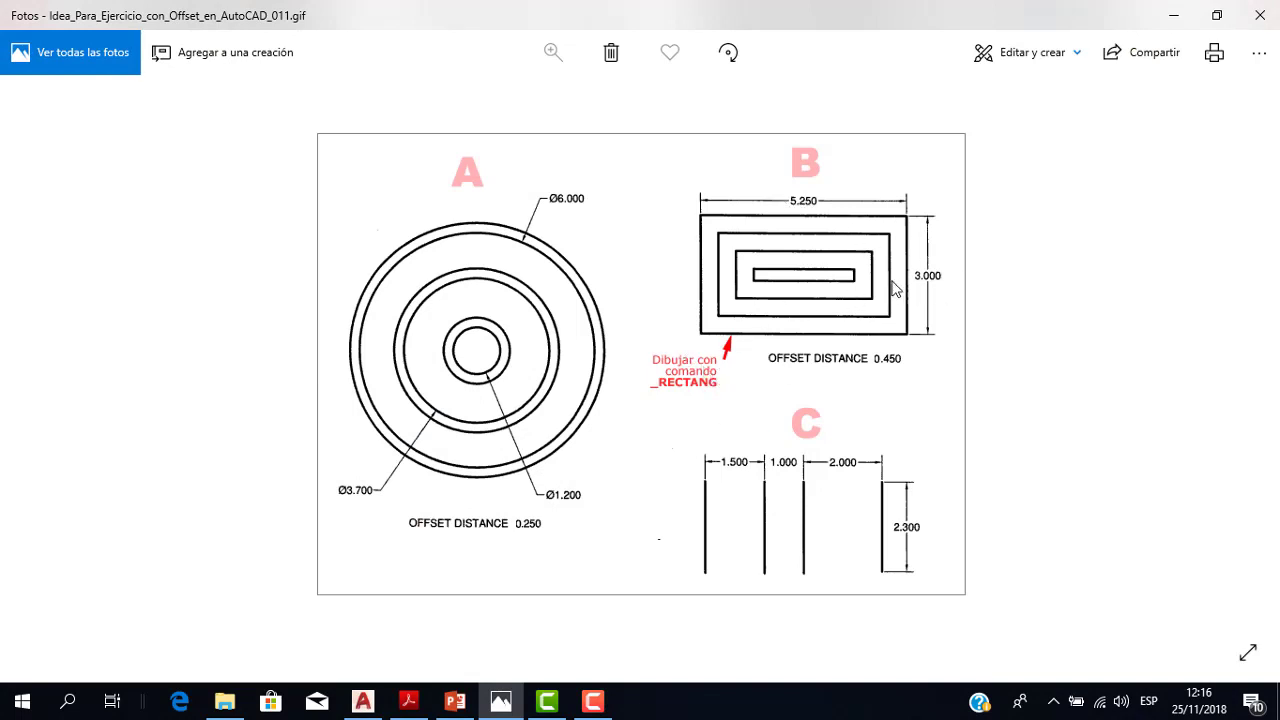
# Start a rectangle with its first corner in empty space right of the circles.
pyautogui.click(354, 710)
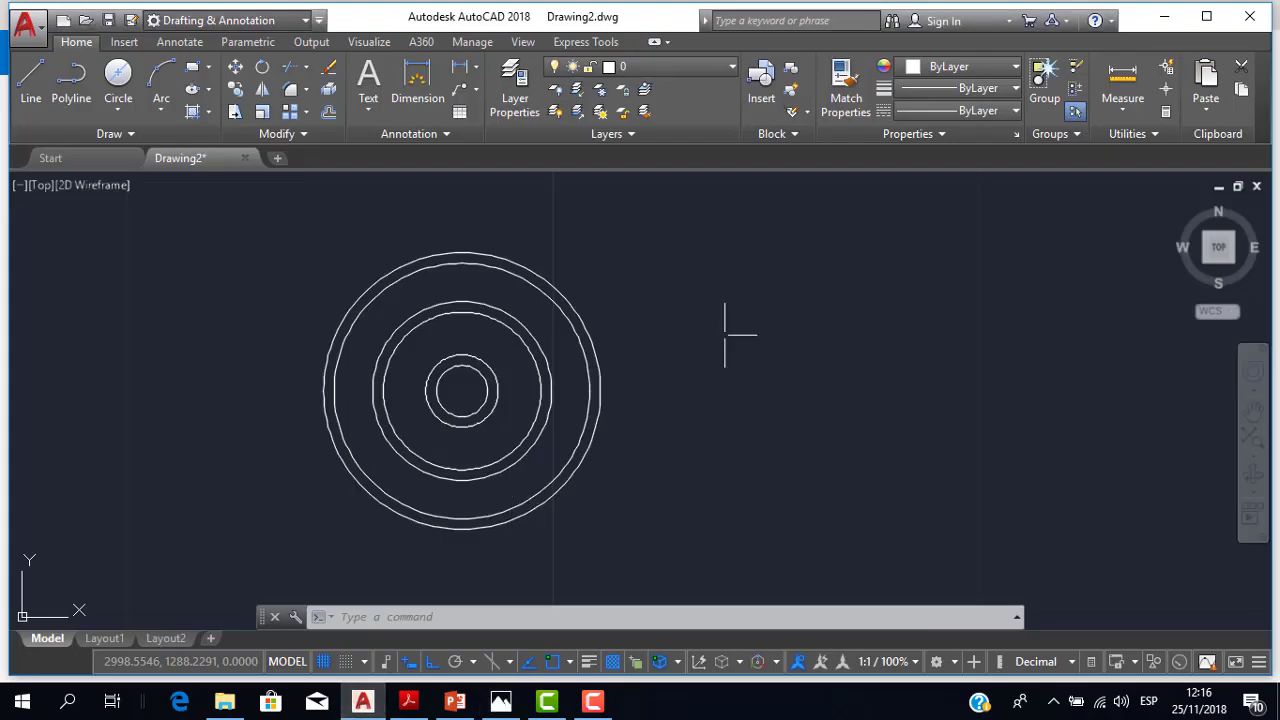
pyautogui.moveTo(737, 337); pyautogui.dragTo(324, 259, button='middle')
pyautogui.click(196, 66)
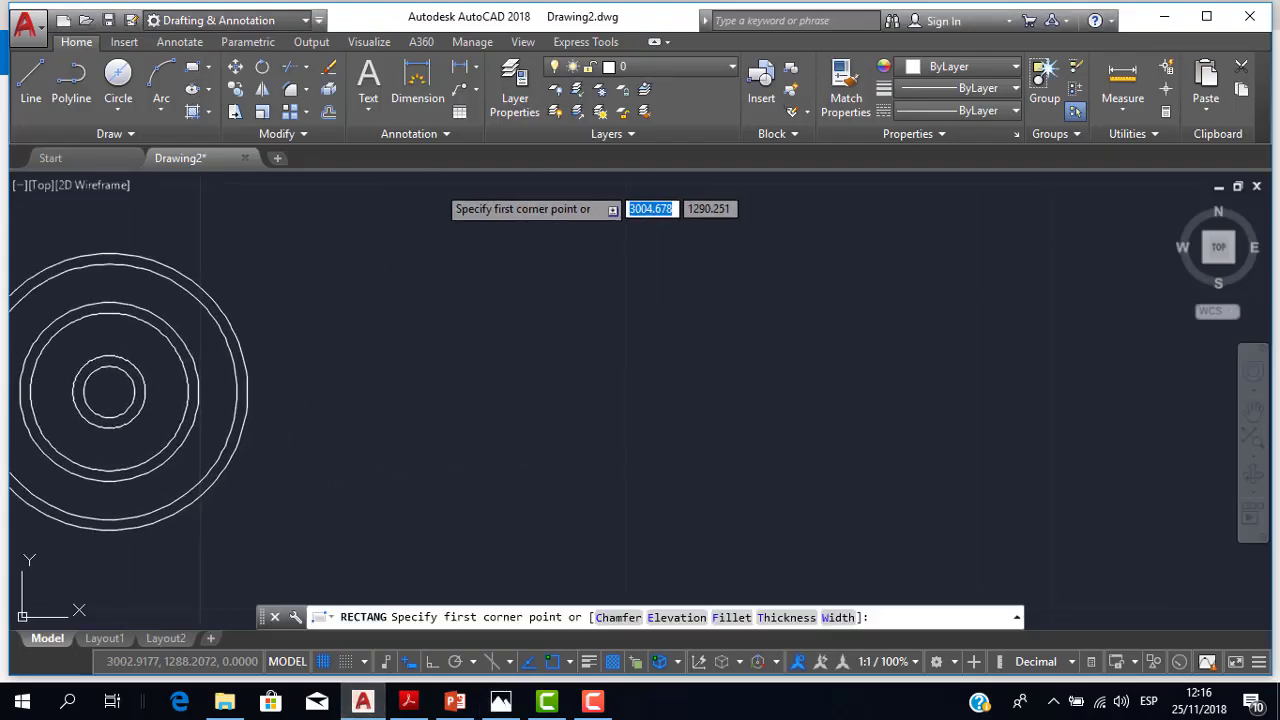
pyautogui.click(505, 244)
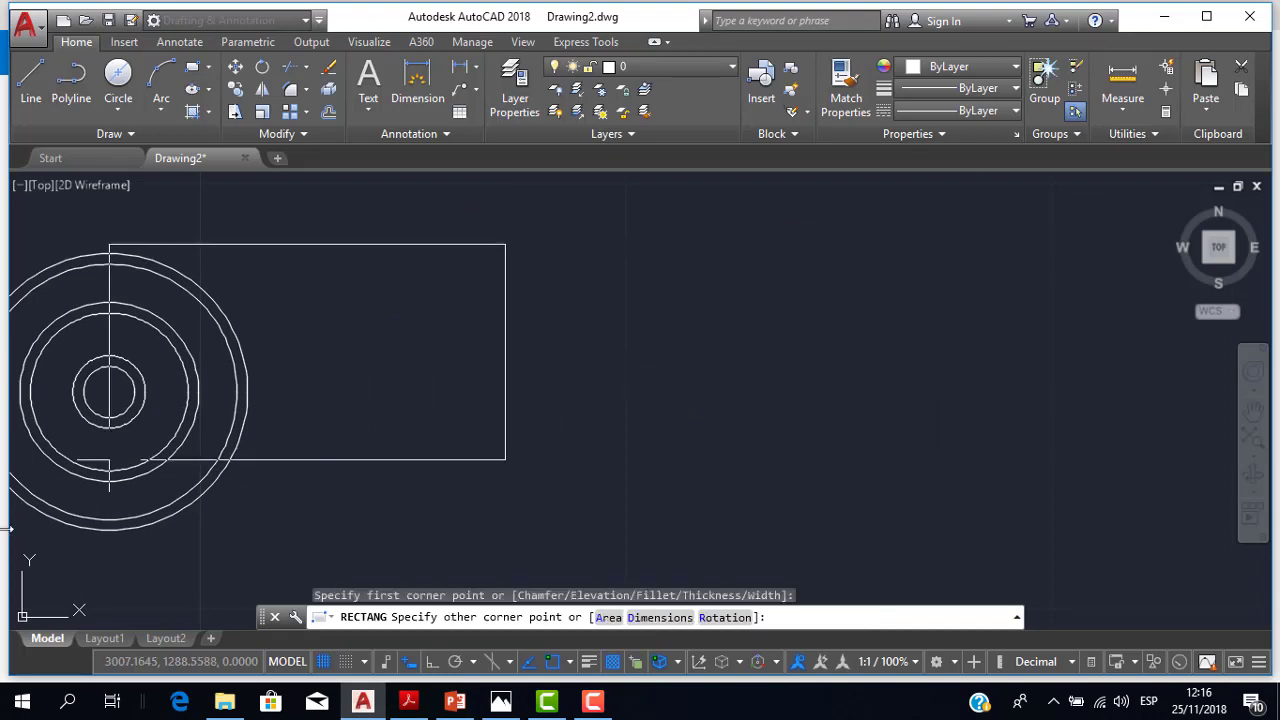
pyautogui.scroll(-3, 720, 471)
pyautogui.scroll(-2, 700, 440)
pyautogui.scroll(2, 666, 343)
pyautogui.scroll(2, 670, 340)
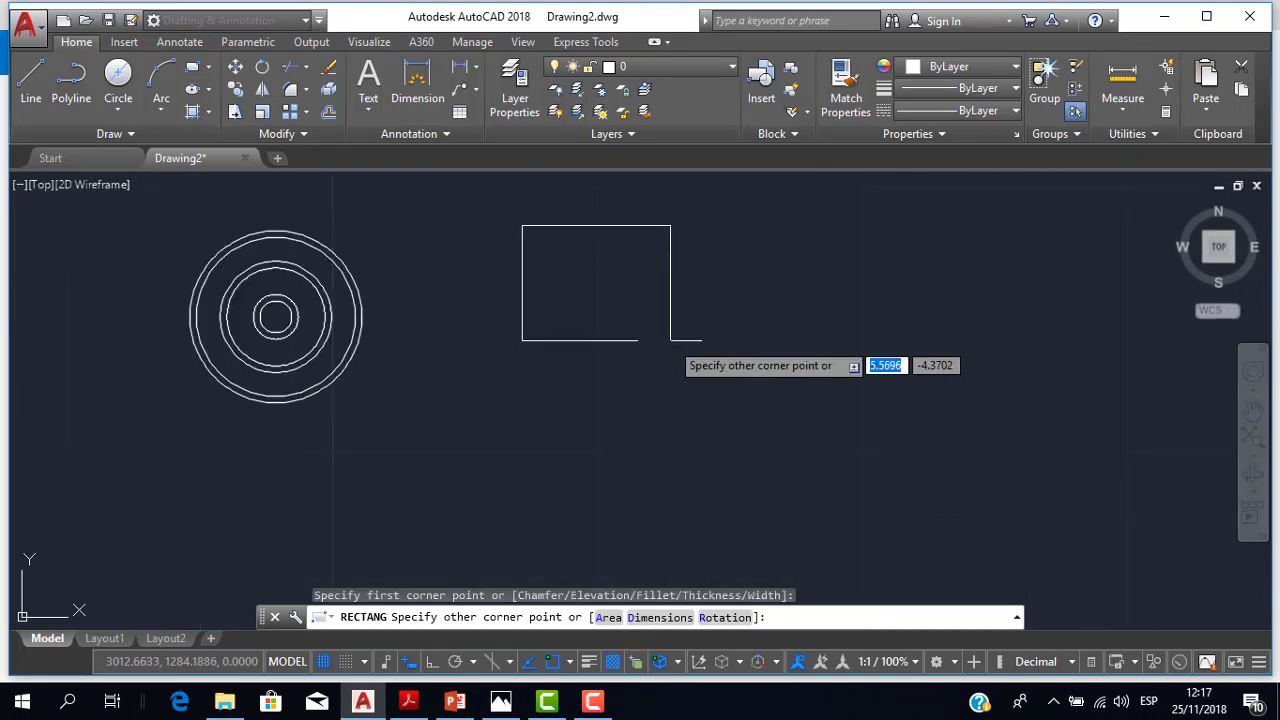
# Size the rectangle by dimensions to 5.25 by 3, place it, and show the exercise image.
pyautogui.press('Down')
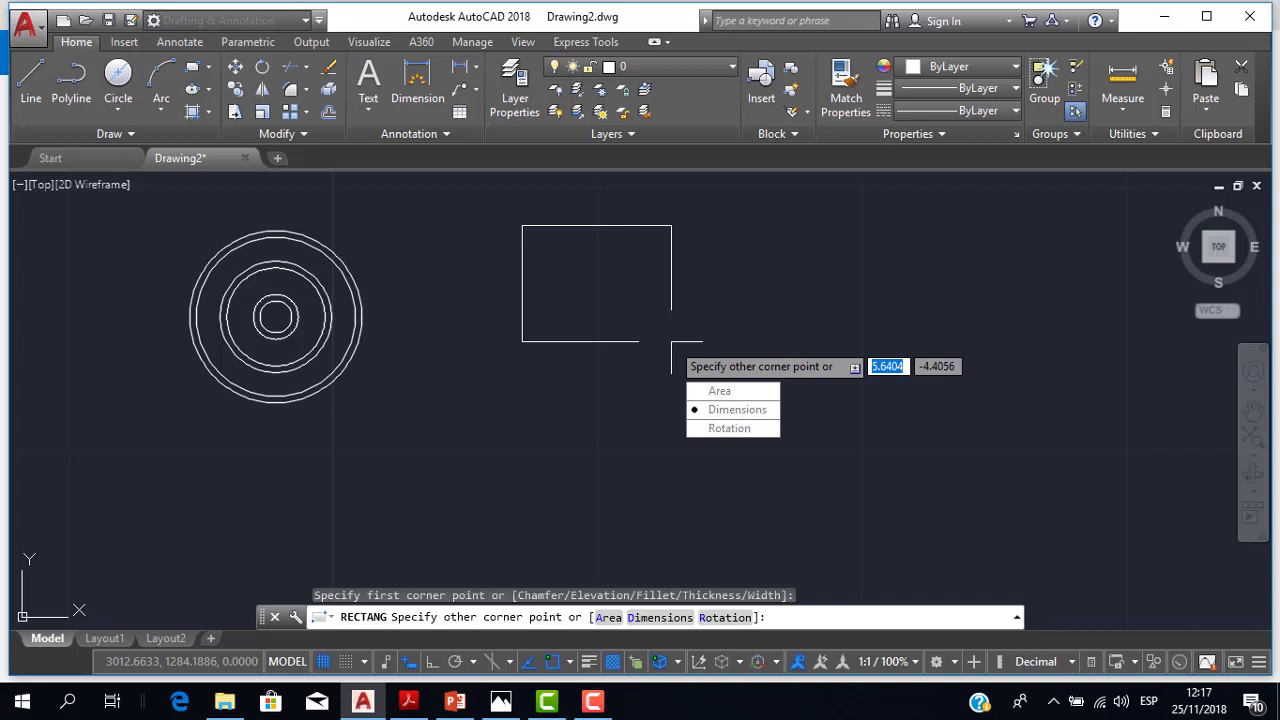
pyautogui.press('Return')
pyautogui.write('5')
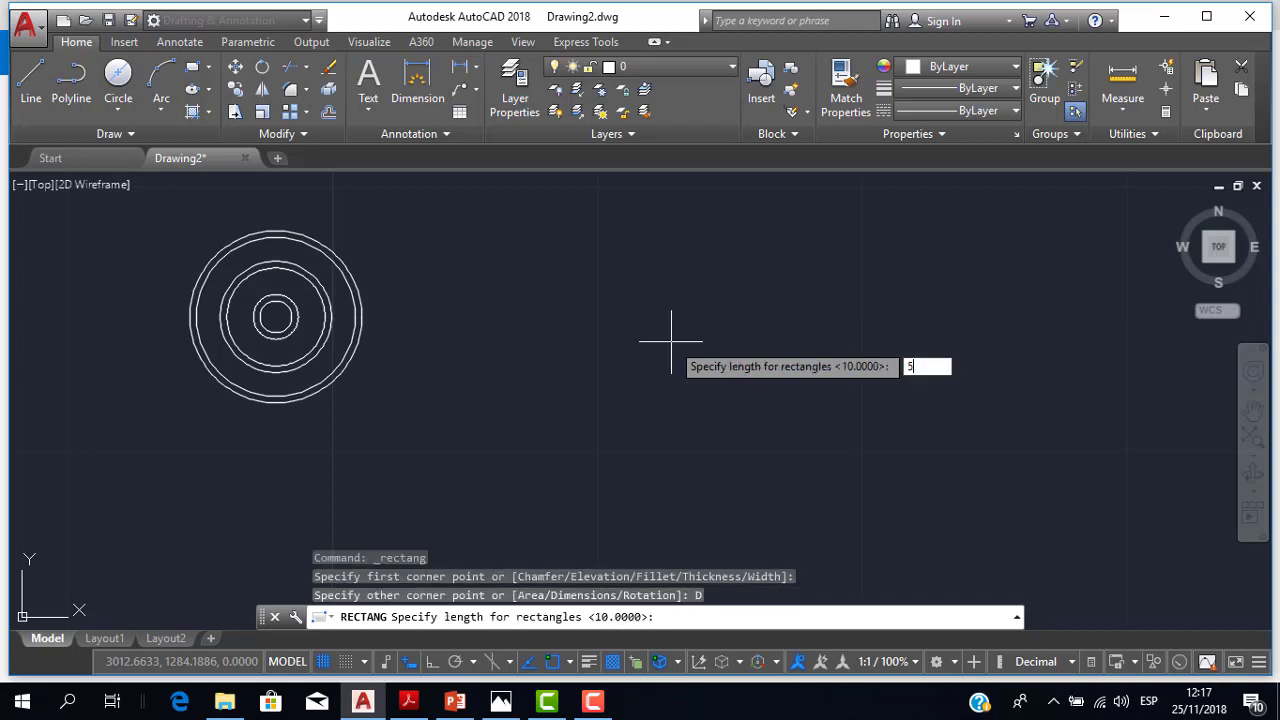
pyautogui.write('.25')
pyautogui.press('Return')
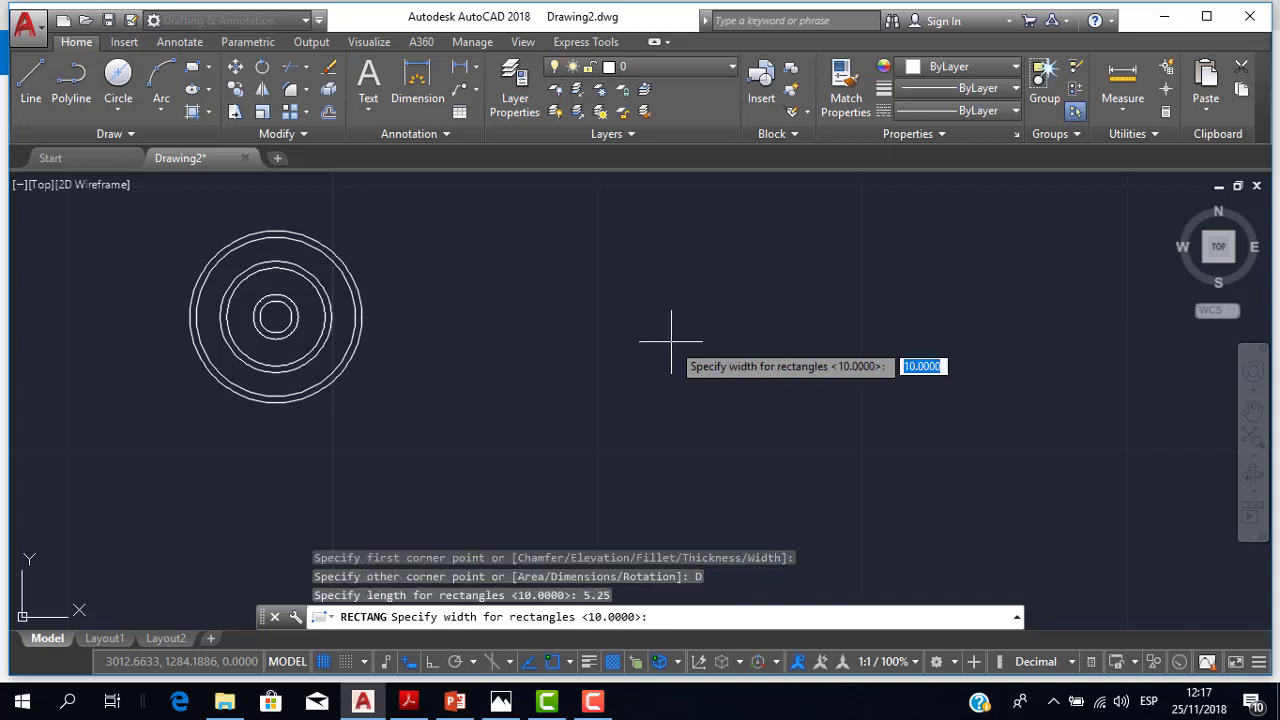
pyautogui.write('3')
pyautogui.press('Return')
pyautogui.click(670, 335)
pyautogui.scroll(2, 577, 229)
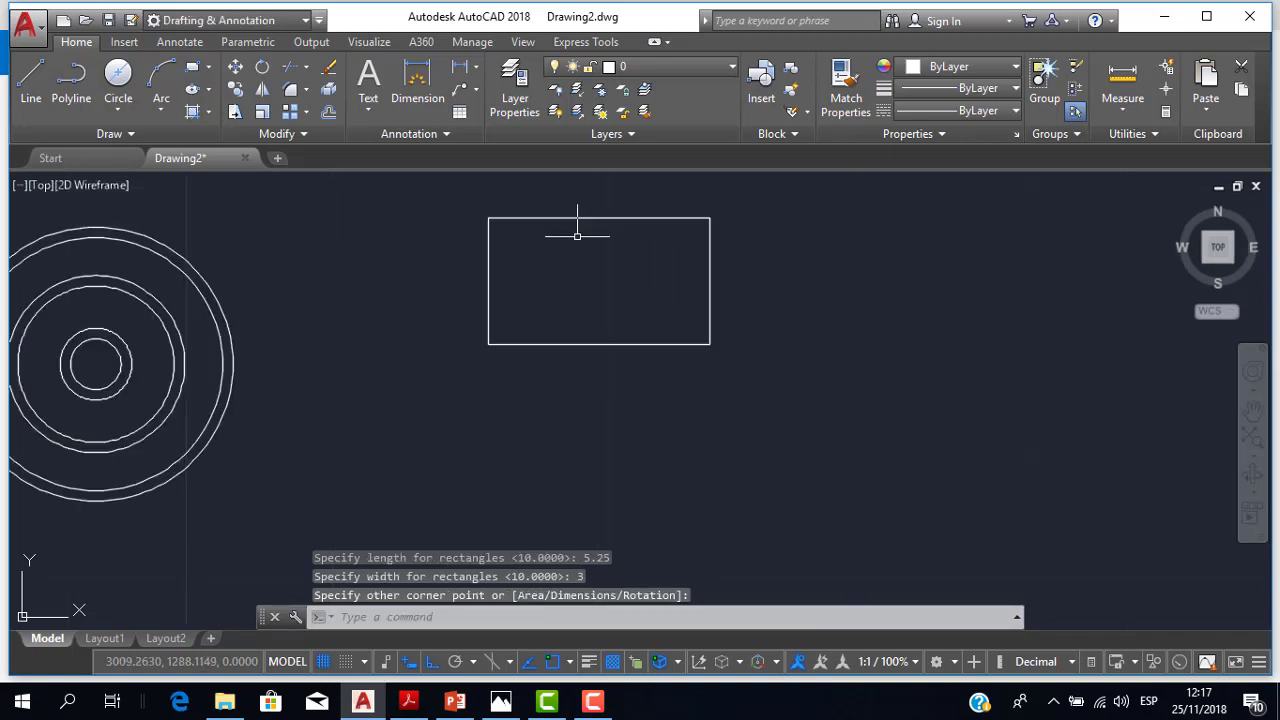
pyautogui.moveTo(565, 271); pyautogui.dragTo(571, 325, button='middle')
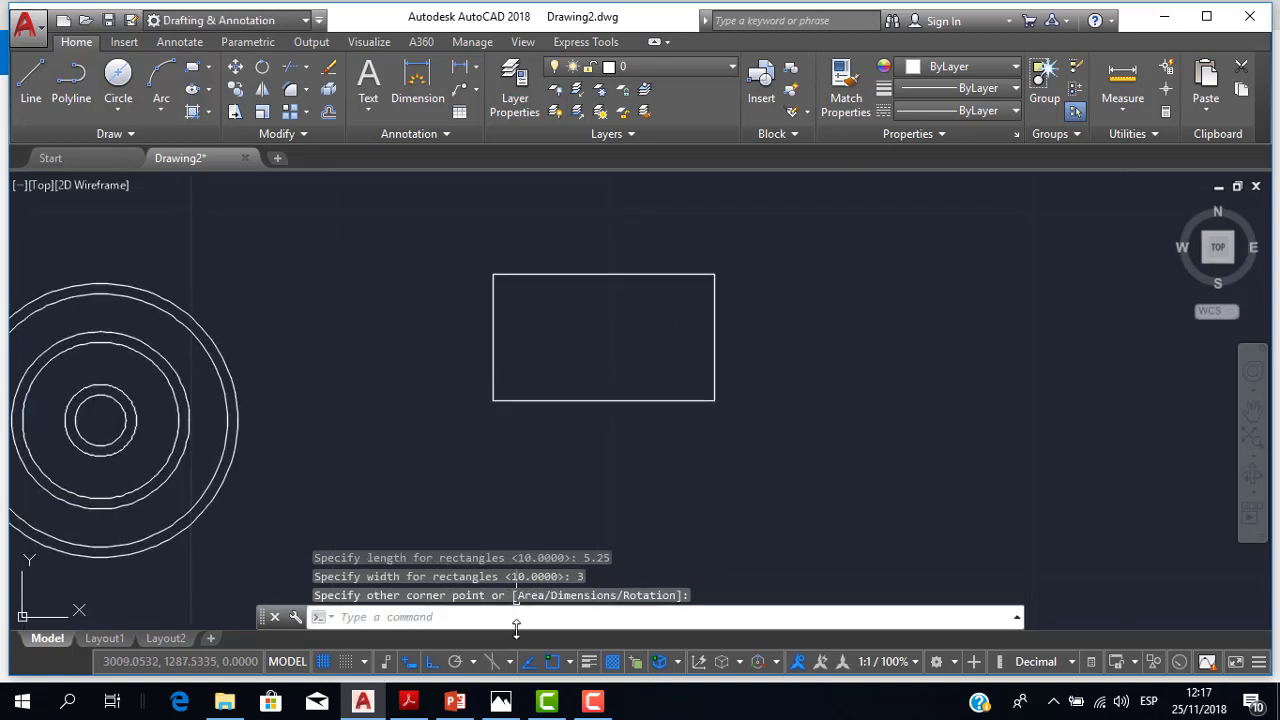
pyautogui.click(503, 703)
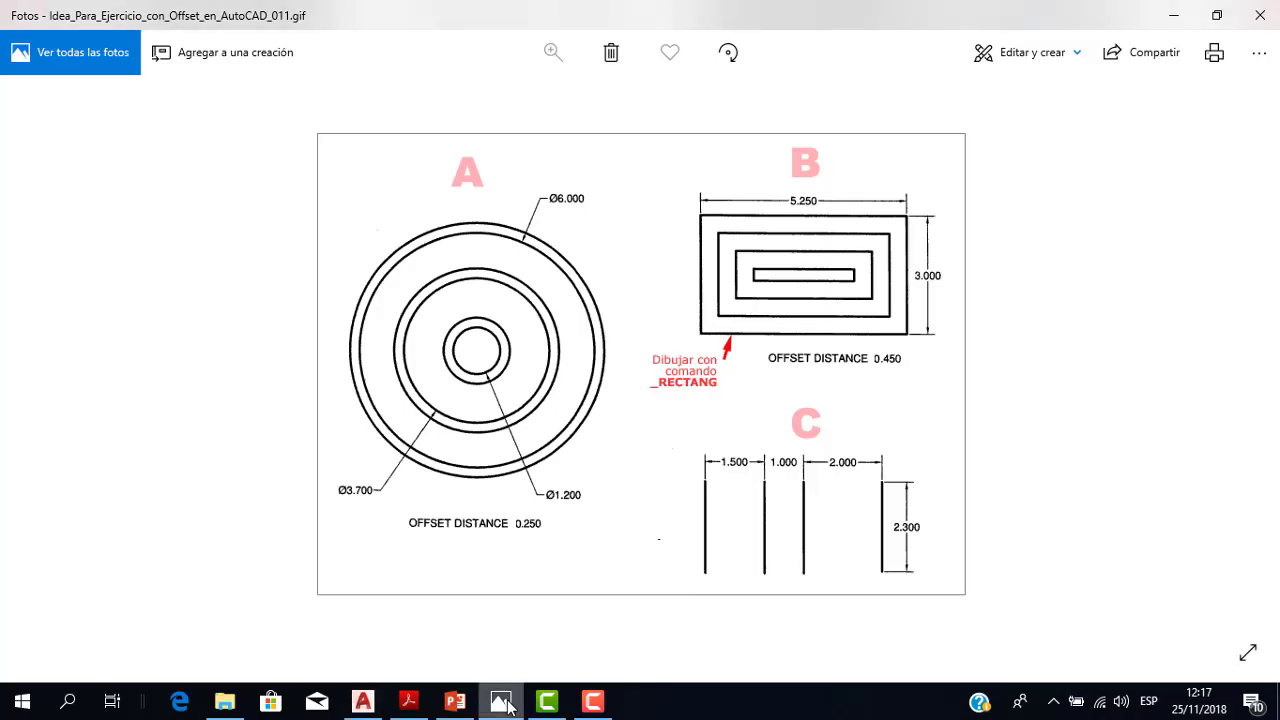
# Offset the 5.25 by 3 rectangle inward three times at 0.45, then show the exercise image.
pyautogui.click(503, 703)
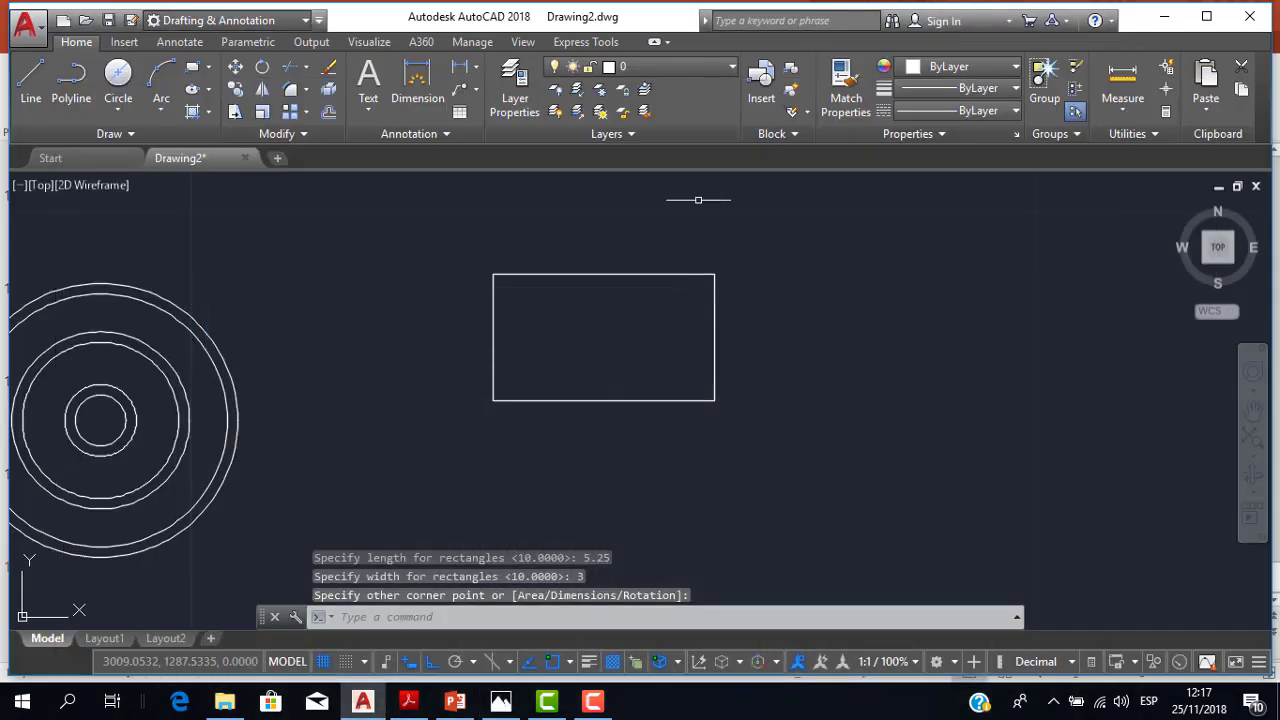
pyautogui.click(328, 111)
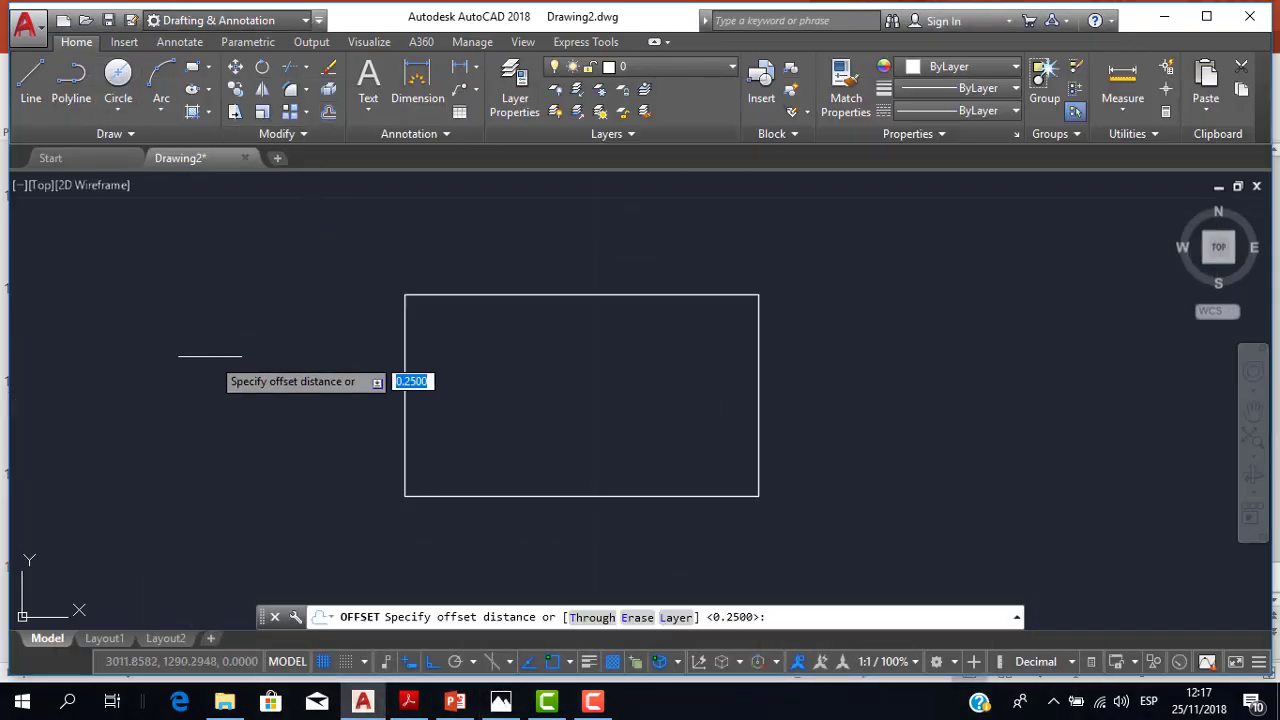
pyautogui.write('0.4')
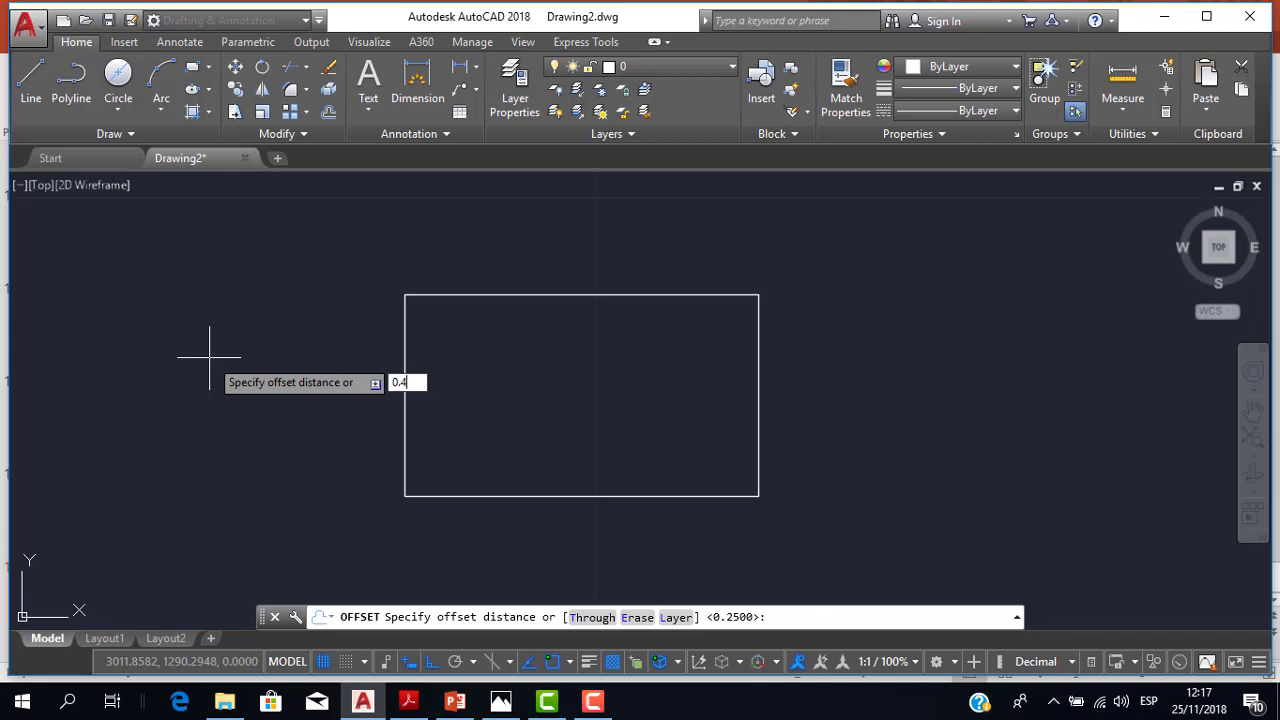
pyautogui.press('Return')
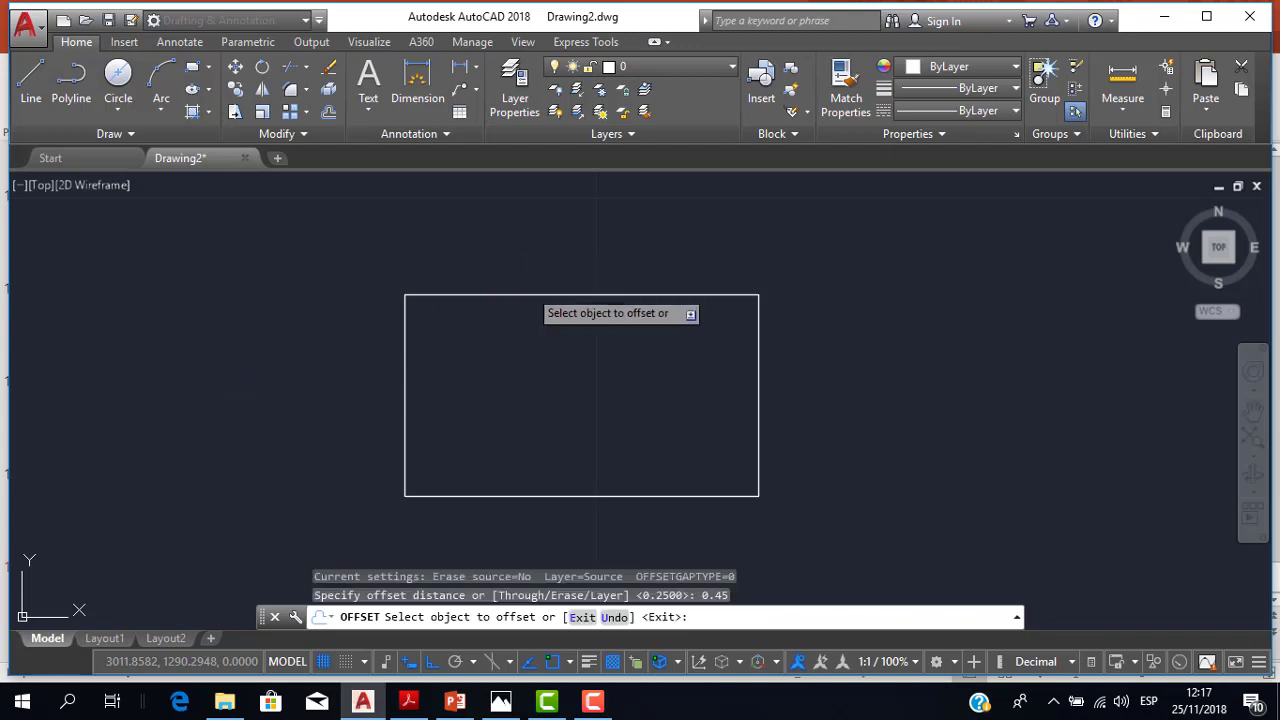
pyautogui.click(528, 295)
pyautogui.click(585, 380)
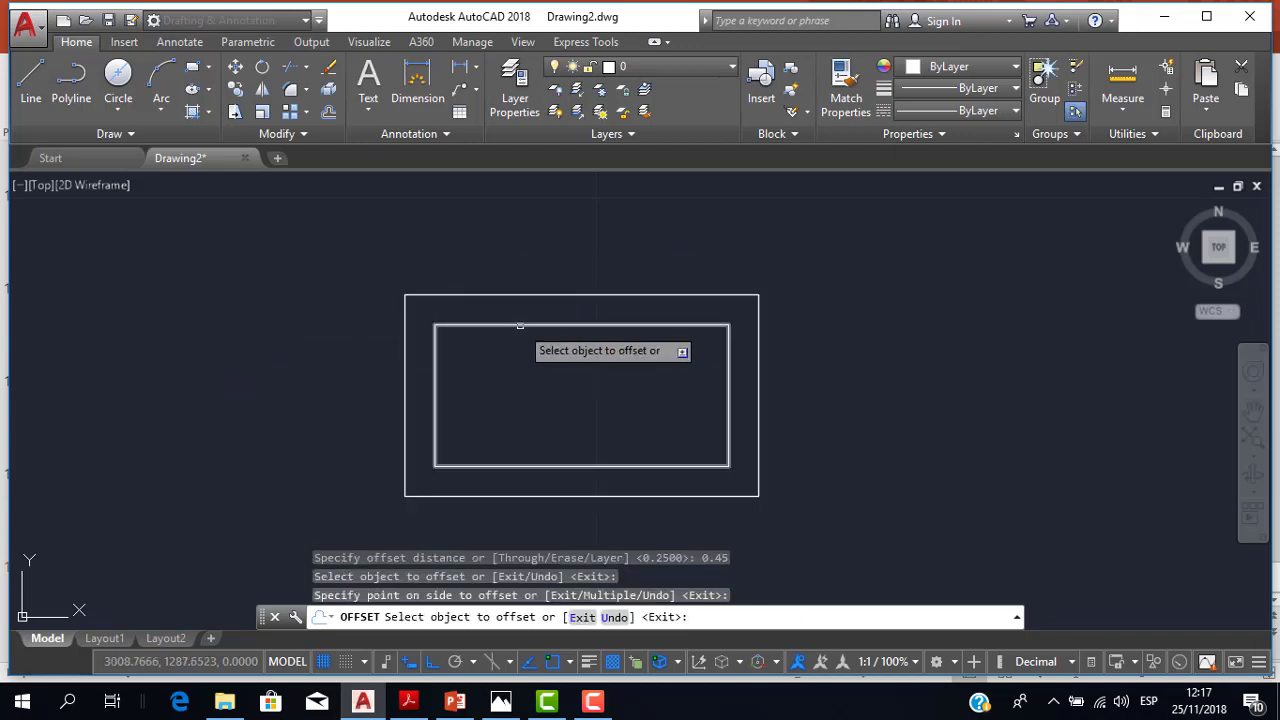
pyautogui.click(515, 325)
pyautogui.click(515, 361)
pyautogui.click(512, 355)
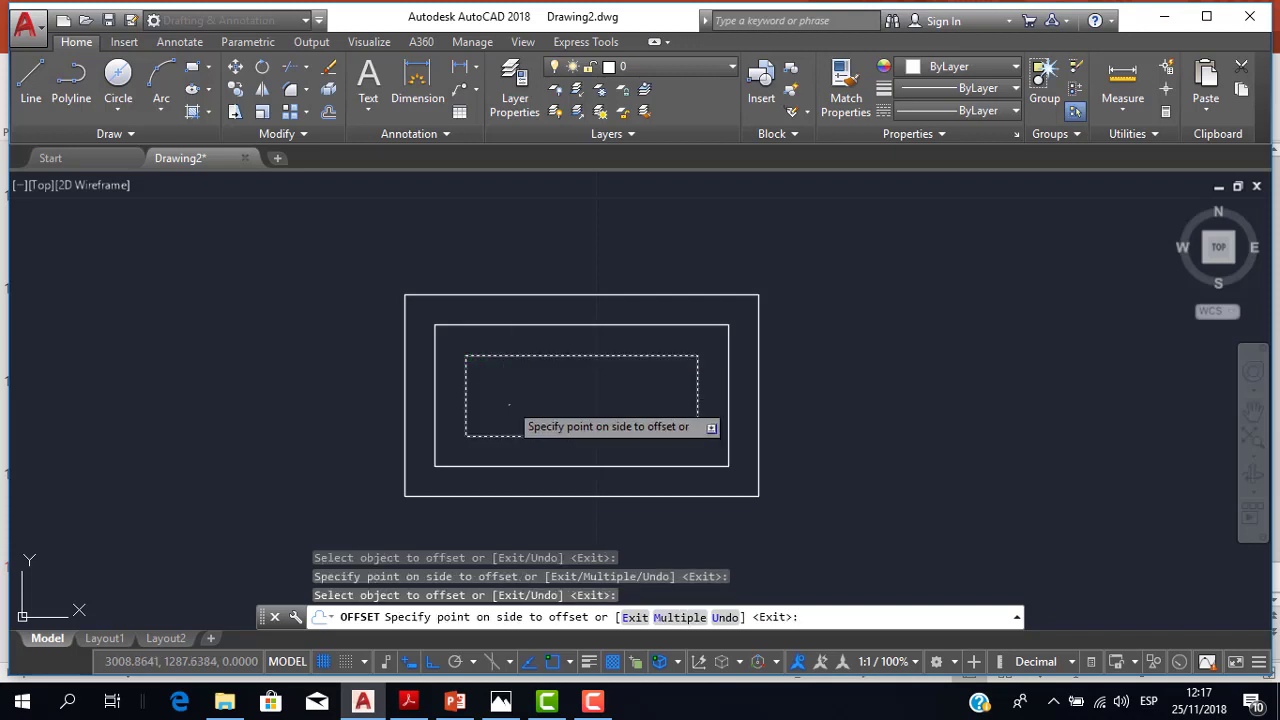
pyautogui.click(507, 398)
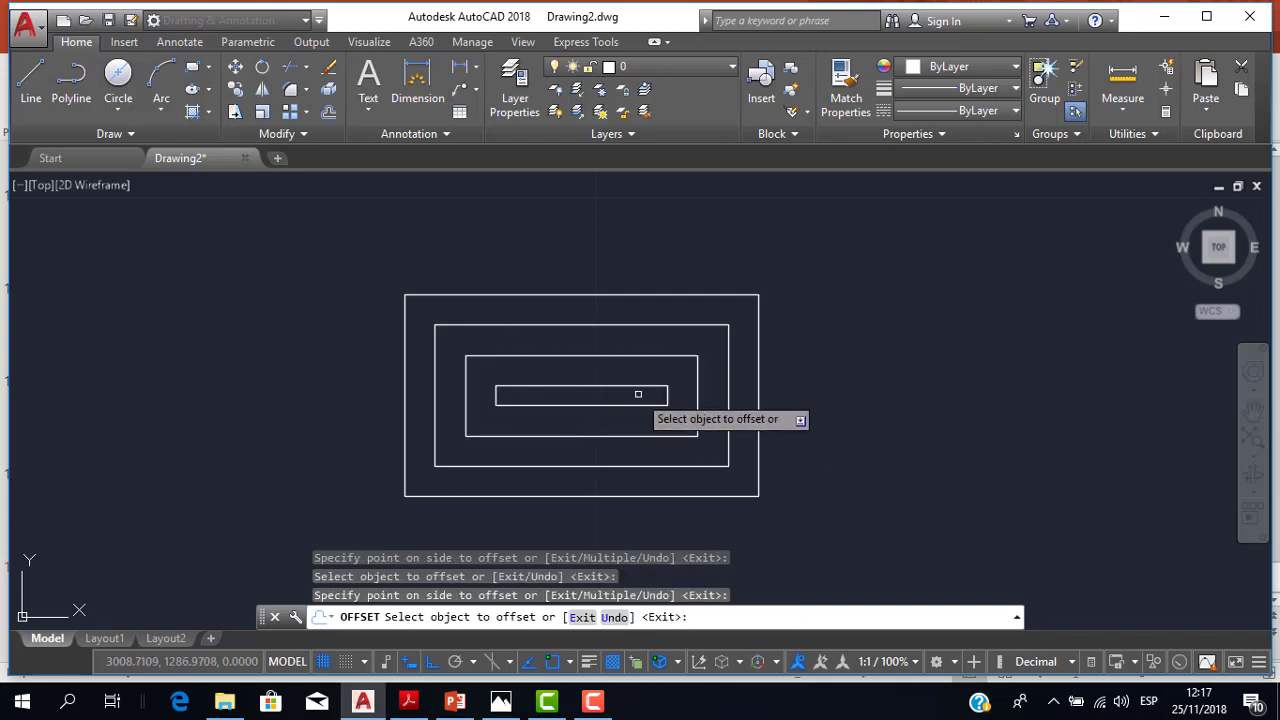
pyautogui.press('Escape')
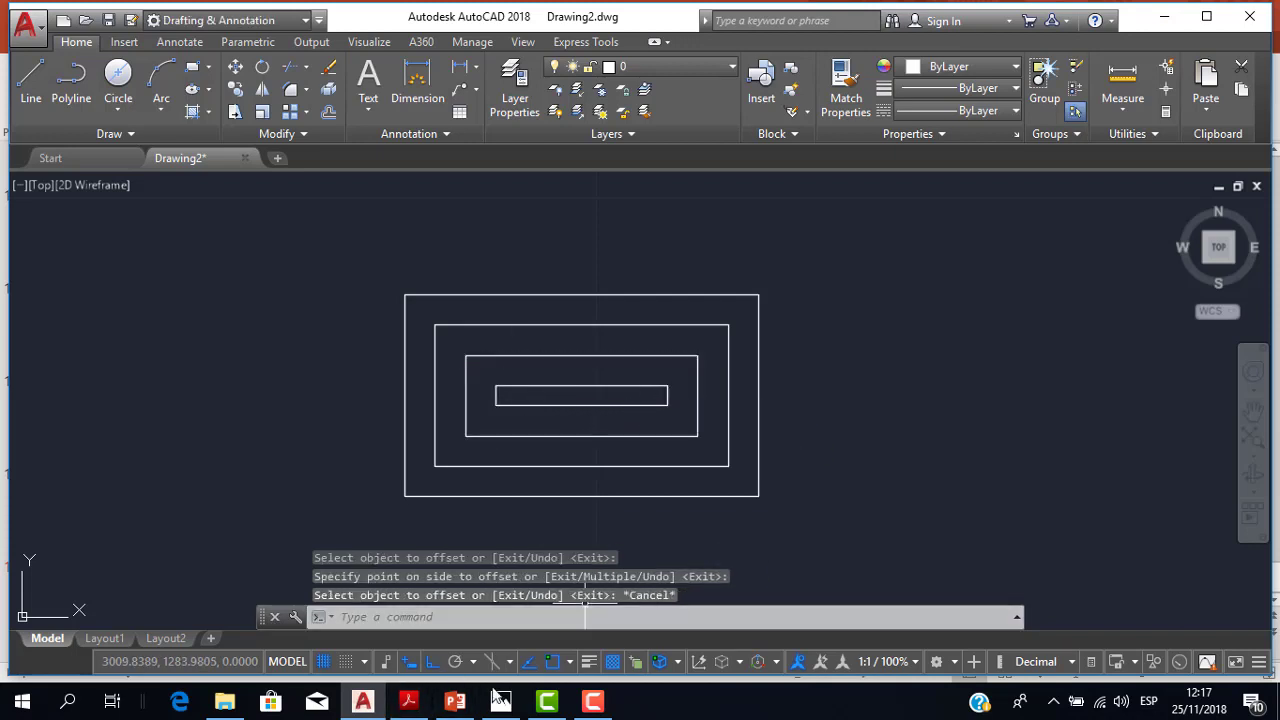
pyautogui.click(505, 705)
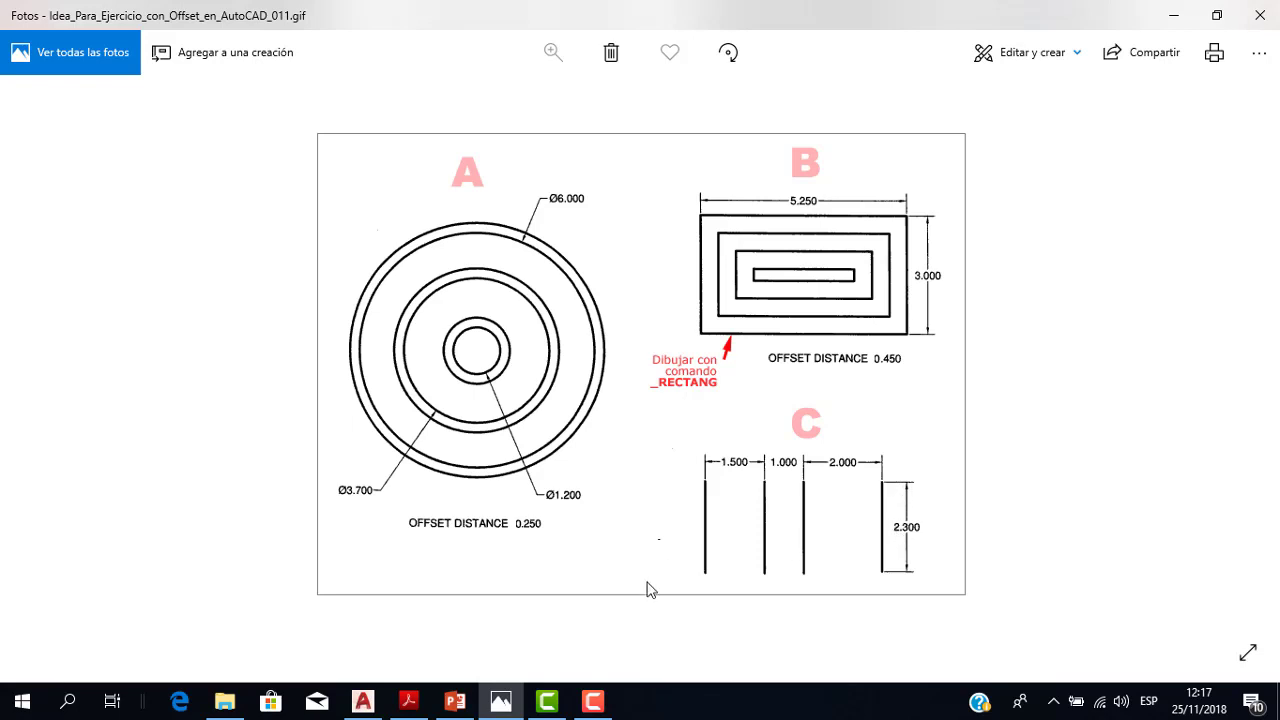
# Draw a 2.3-unit vertical line in empty space beside the rectangles.
pyautogui.click(366, 708)
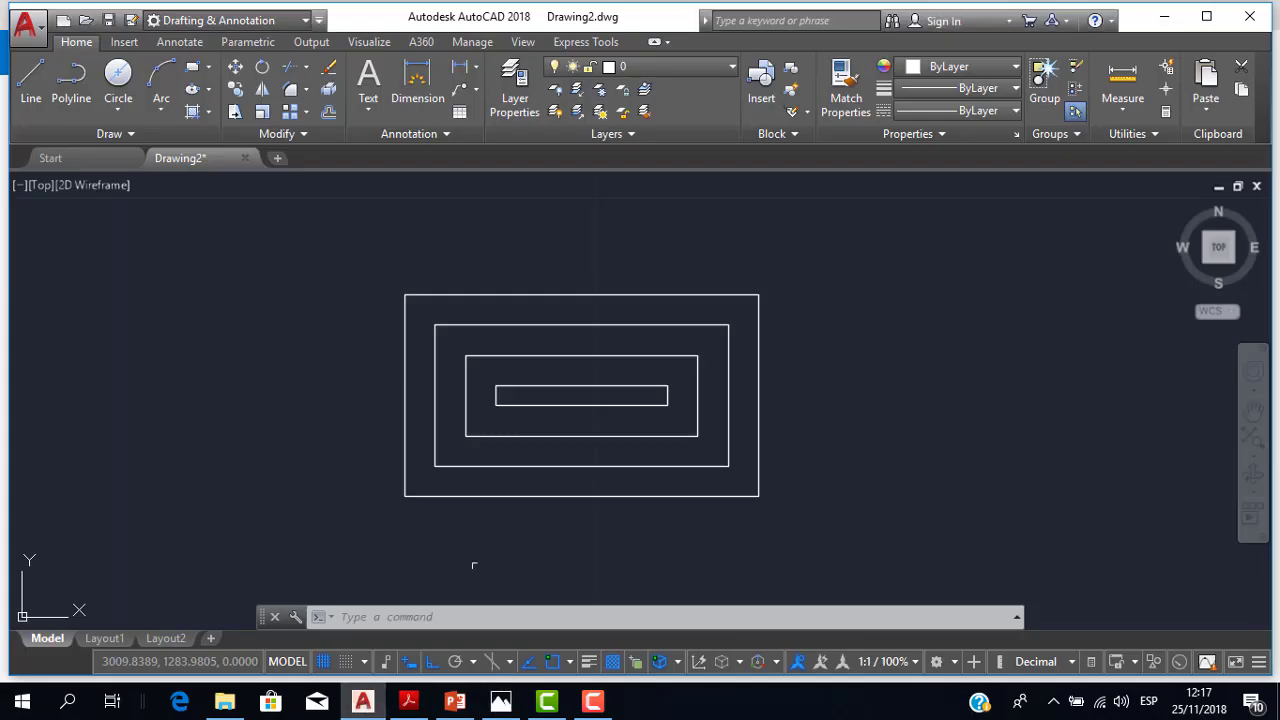
pyautogui.moveTo(713, 413)
pyautogui.mouseDown(button='middle')
pyautogui.moveTo(427, 370)
pyautogui.moveTo(242, 370)
pyautogui.mouseUp(button='middle')
pyautogui.click(44, 88)
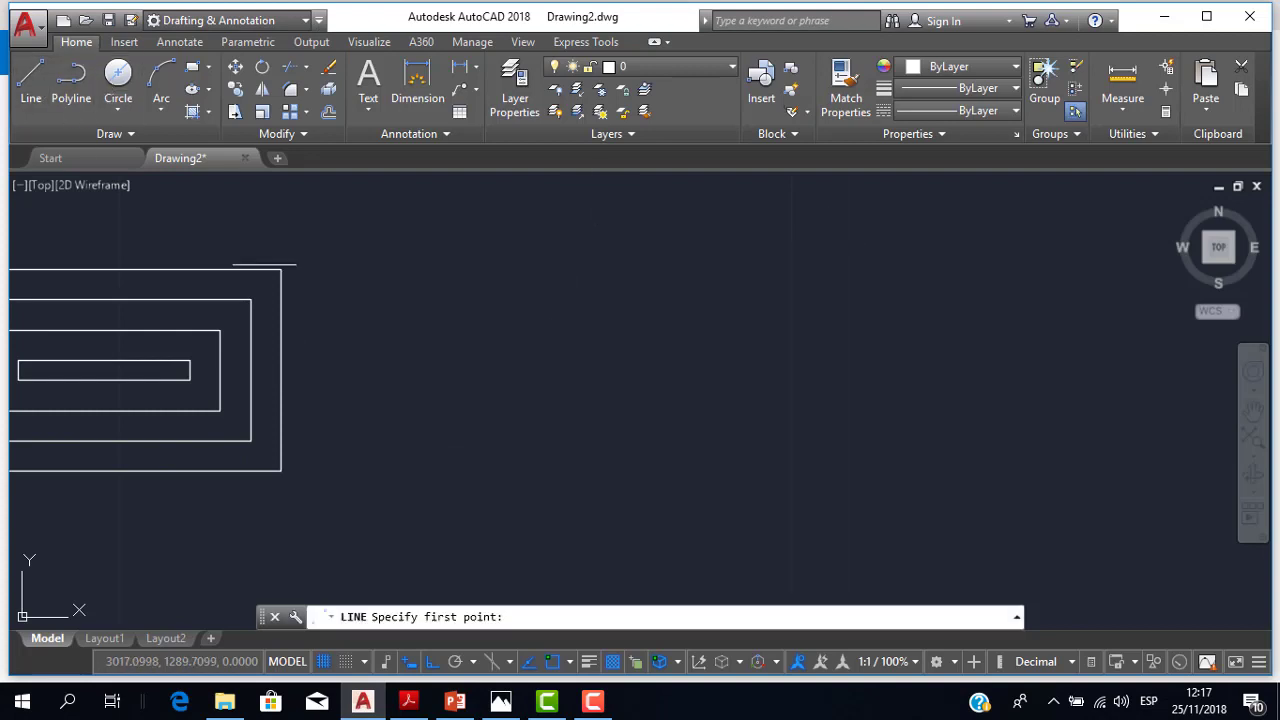
pyautogui.scroll(-2, 411, 277)
pyautogui.click(849, 419)
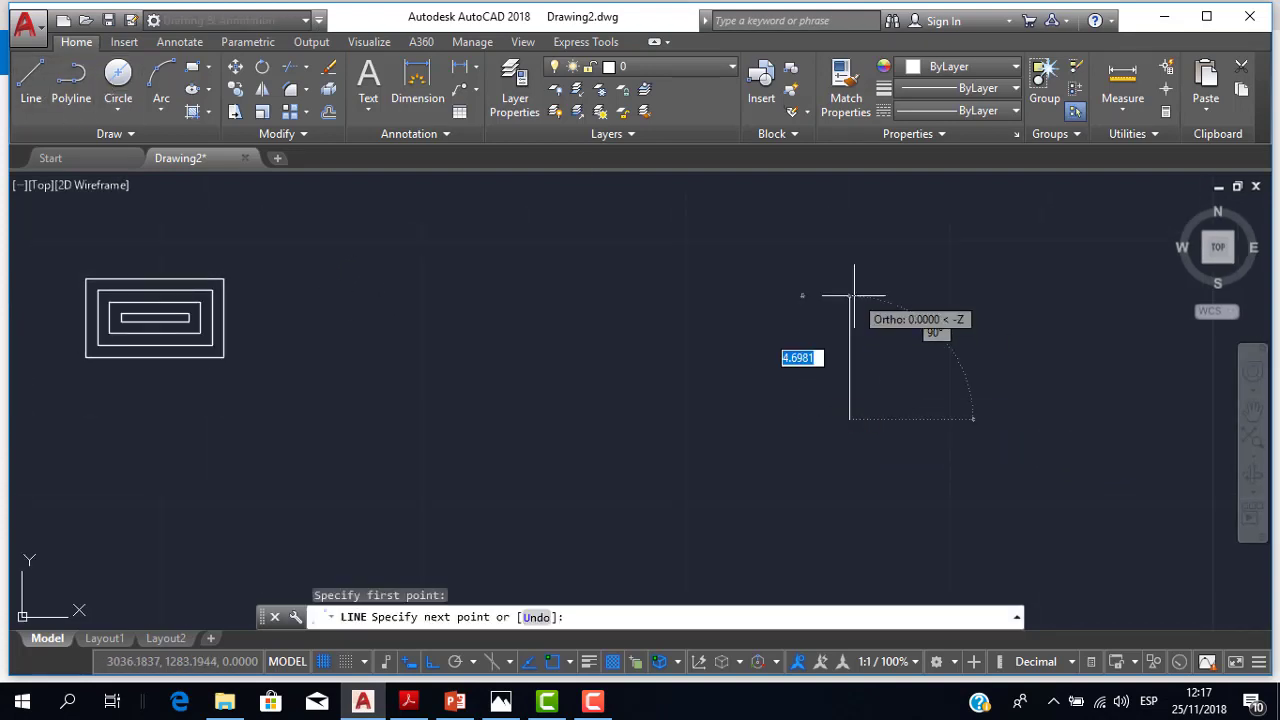
pyautogui.write('2.4')
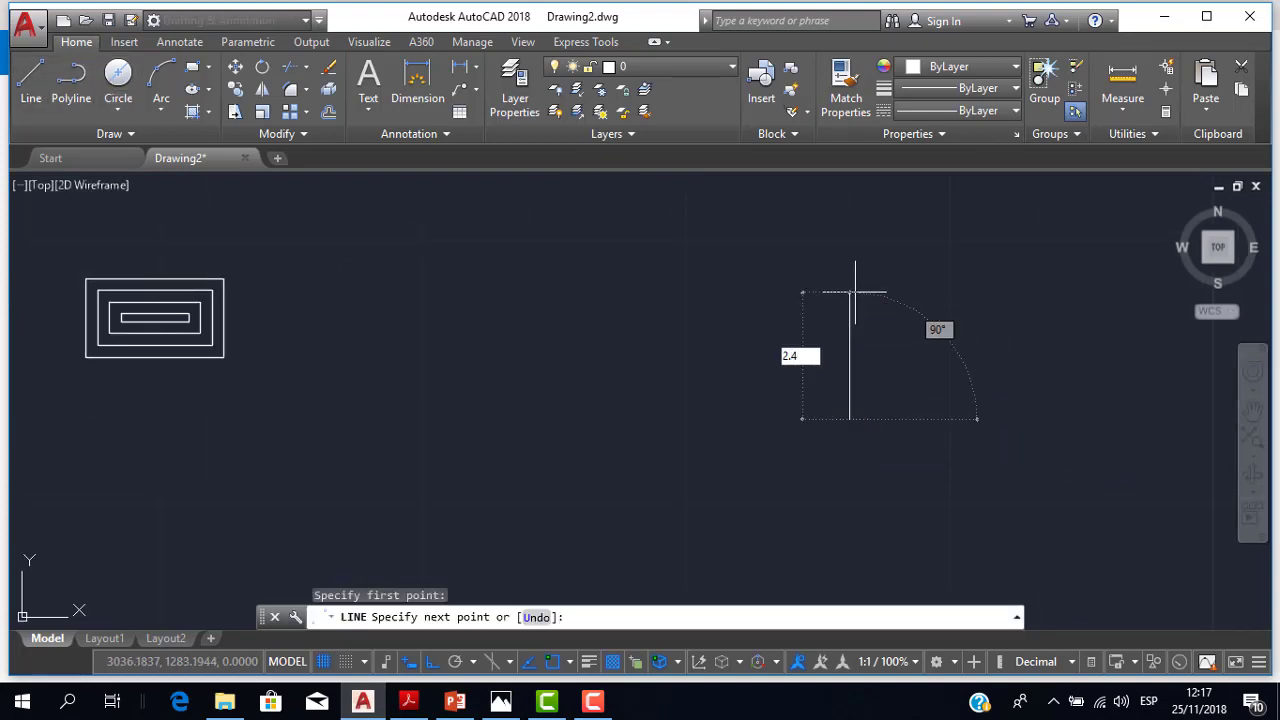
pyautogui.write('3')
pyautogui.press('Return')
pyautogui.press('Escape')
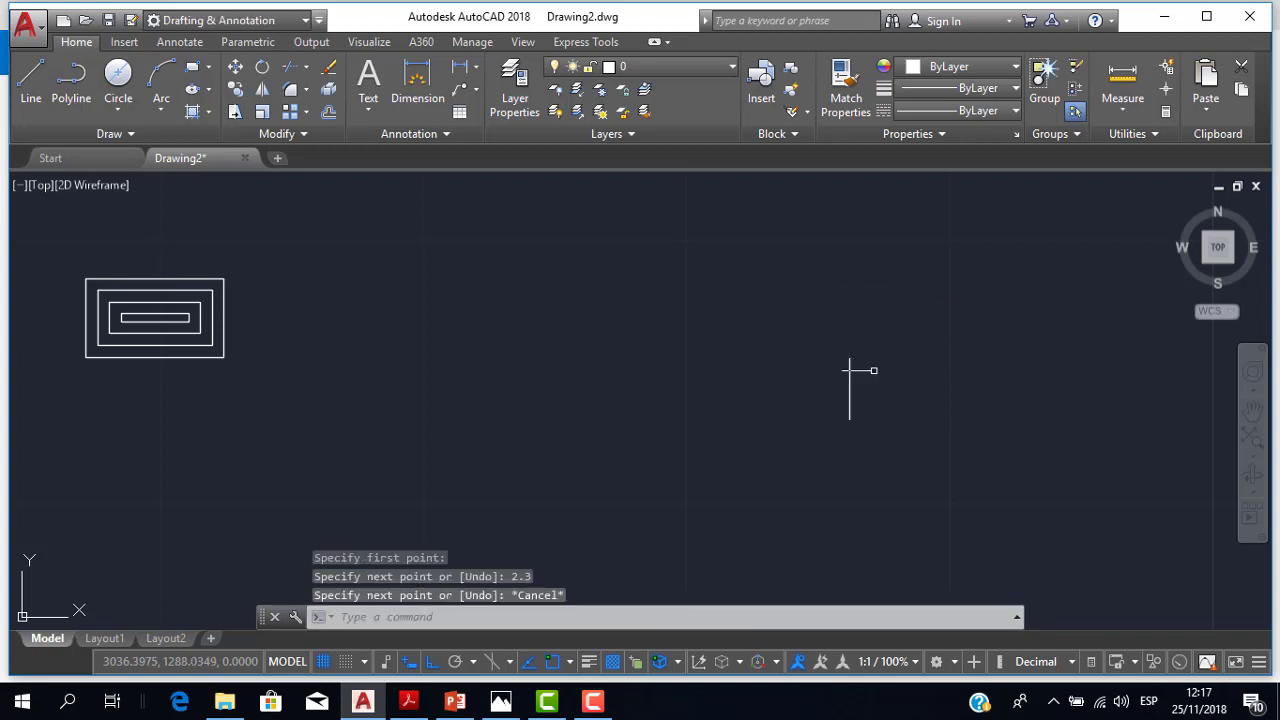
pyautogui.moveTo(894, 314); pyautogui.dragTo(843, 314, button='middle')
# Offset the vertical line 2 units to the left.
pyautogui.click(500, 700)
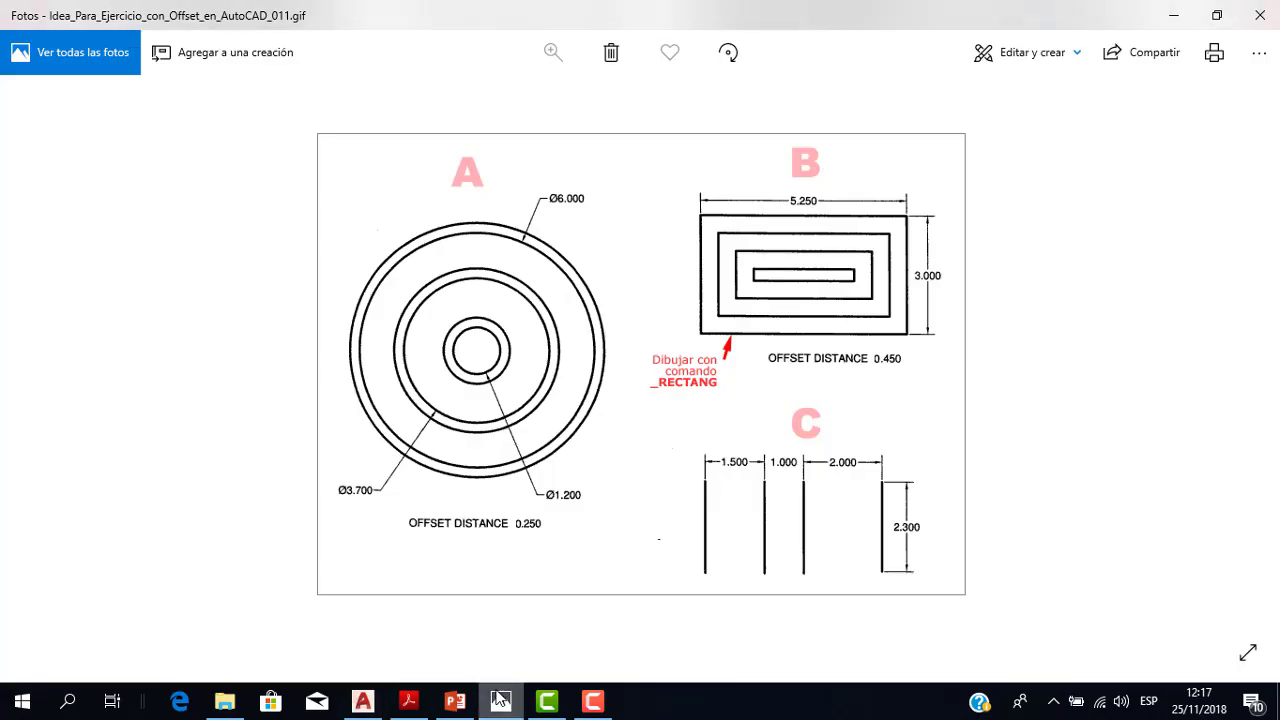
pyautogui.click(500, 700)
pyautogui.write('o')
pyautogui.press('Return')
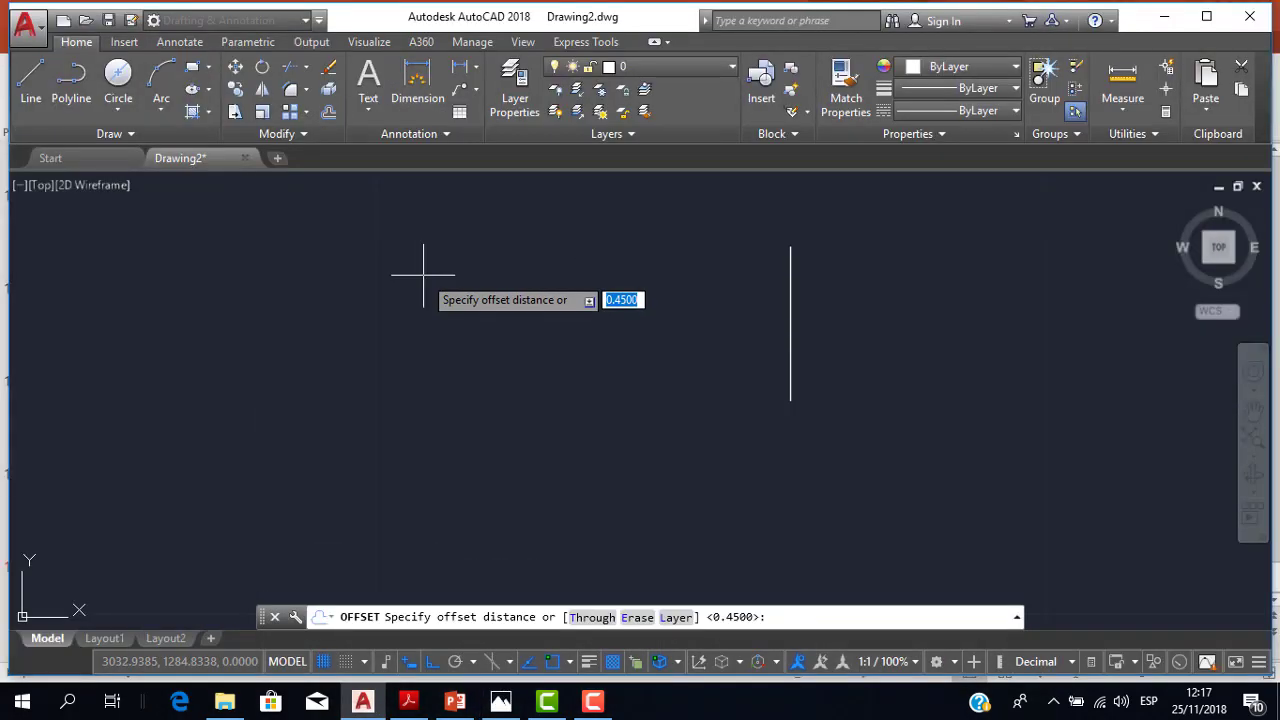
pyautogui.write('2')
pyautogui.press('Return')
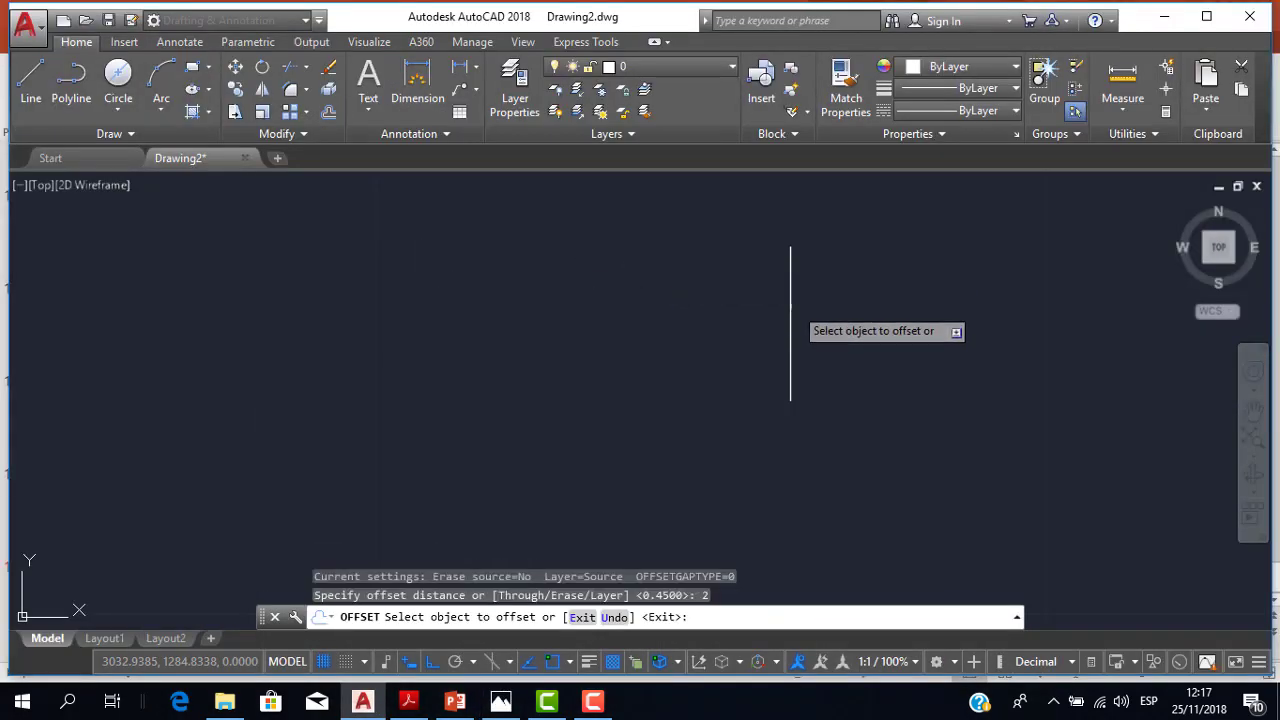
pyautogui.click(790, 315)
pyautogui.click(790, 315)
pyautogui.click(595, 322)
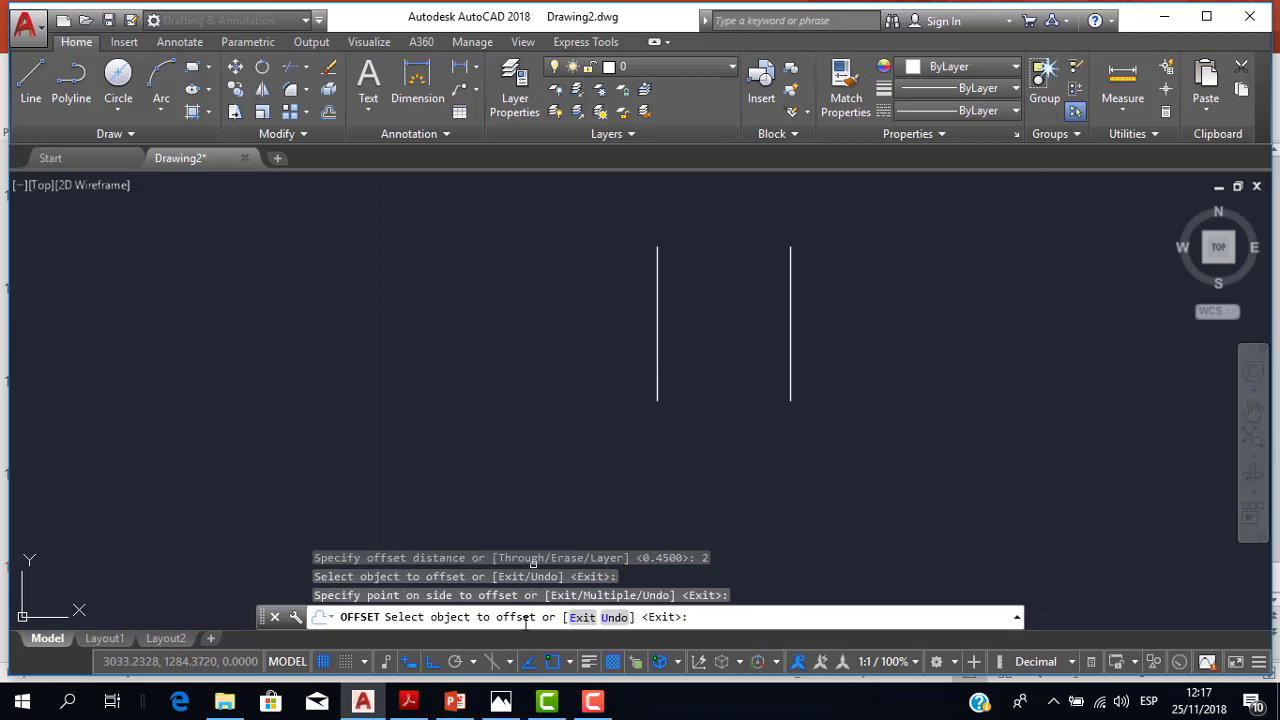
pyautogui.click(501, 701)
pyautogui.click(501, 701)
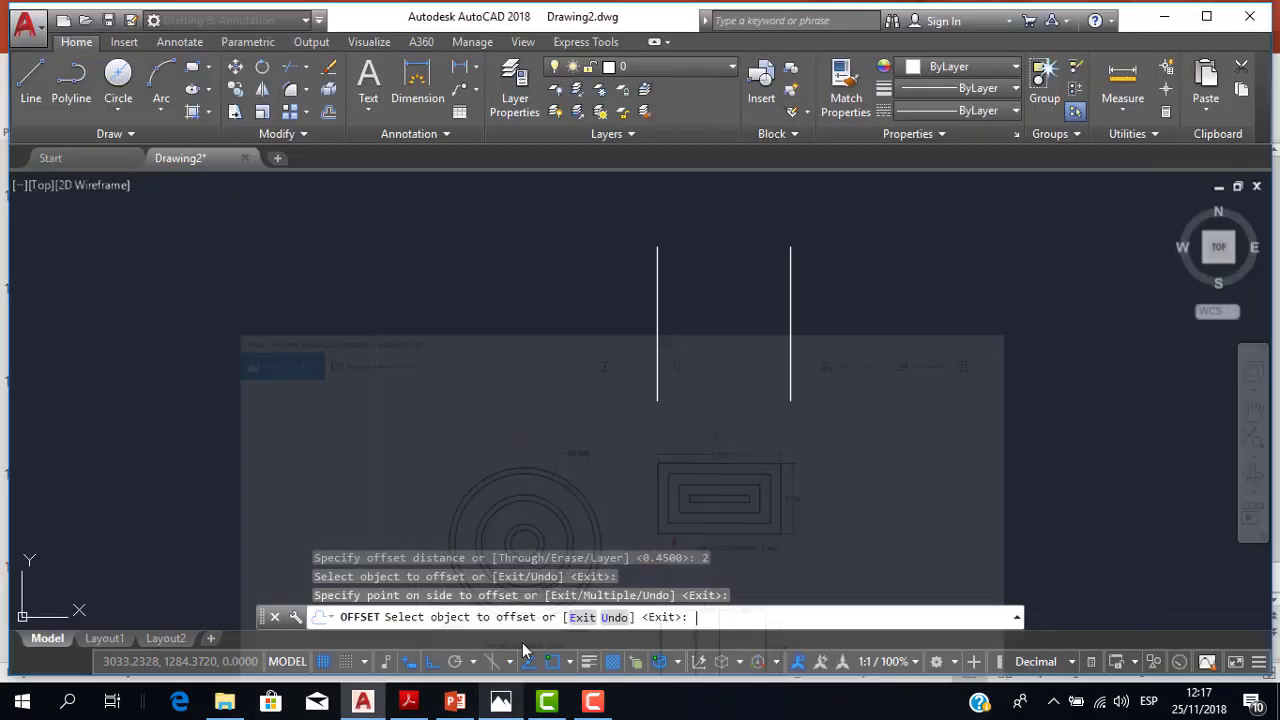
pyautogui.press('Escape')
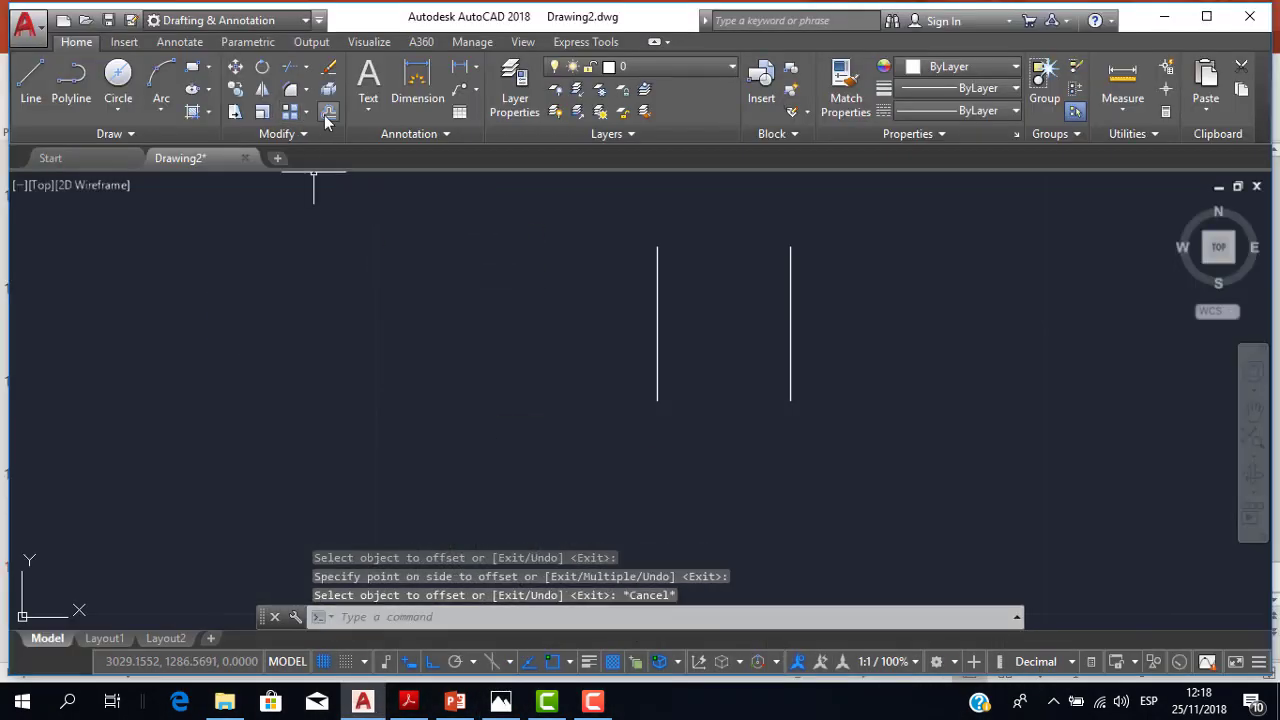
# Offset the left vertical line 1 unit further to the left.
pyautogui.click(326, 116)
pyautogui.write('1')
pyautogui.press('Return')
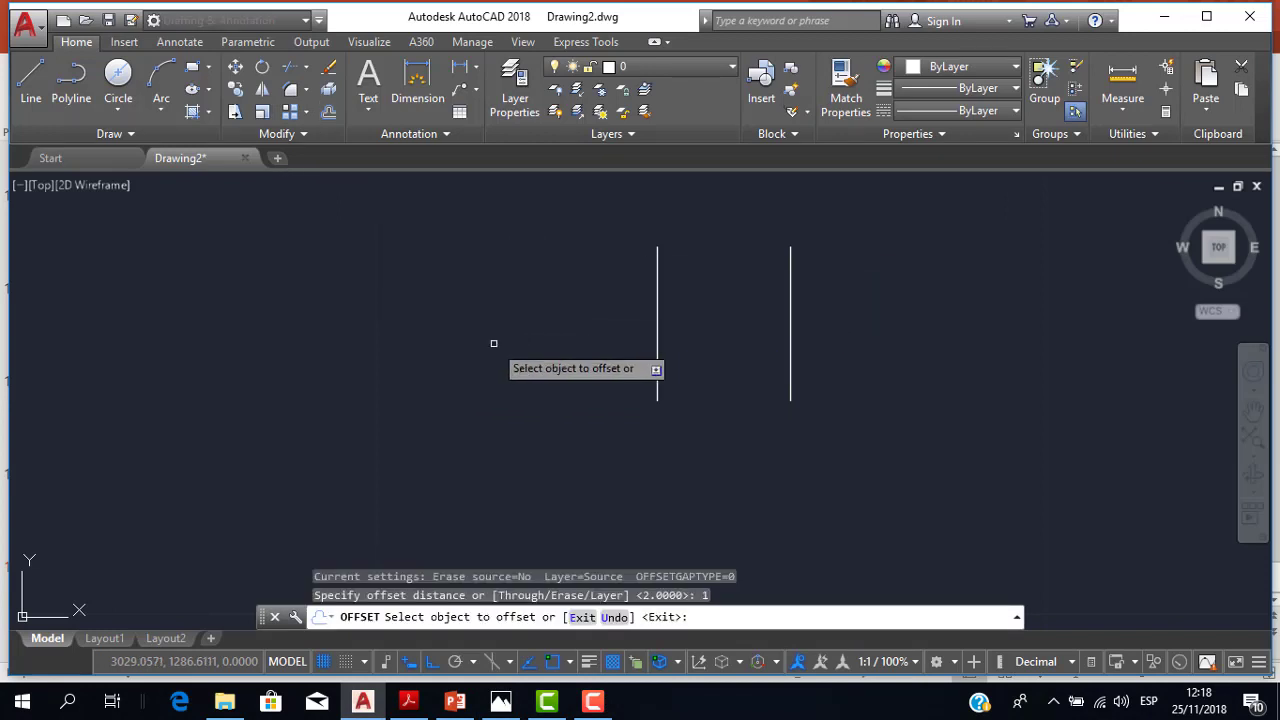
pyautogui.click(657, 325)
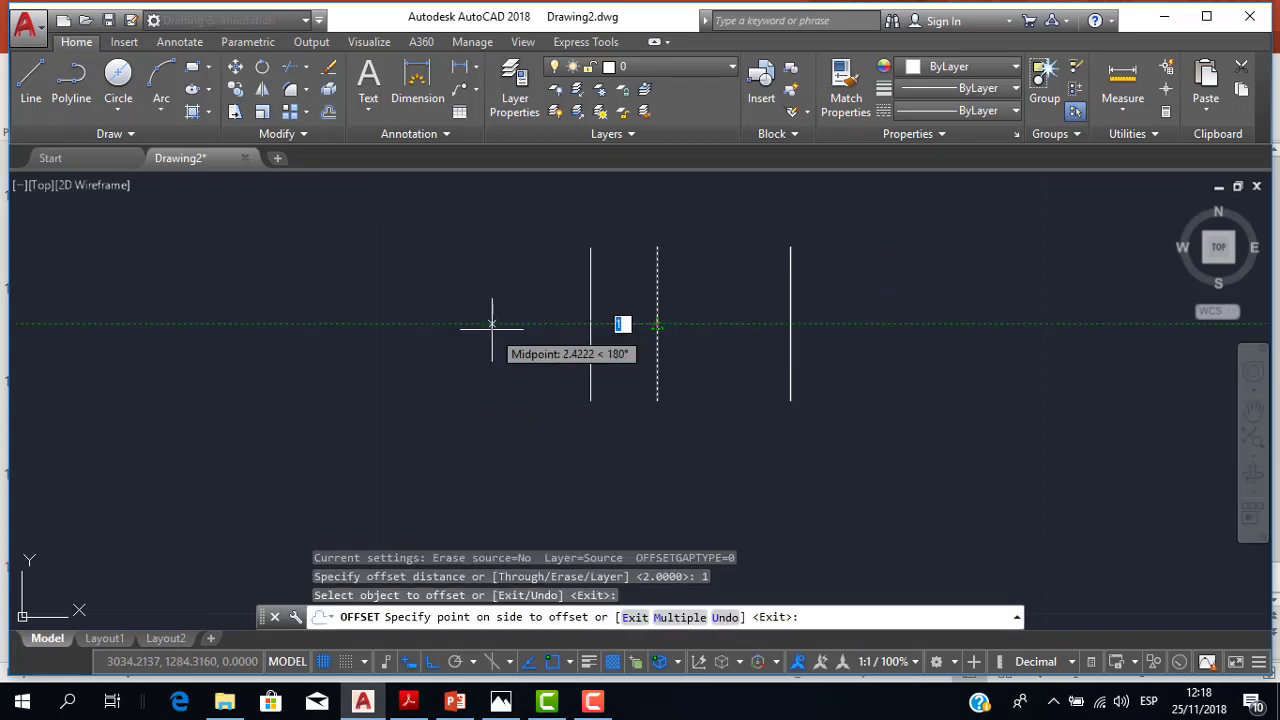
pyautogui.click(492, 330)
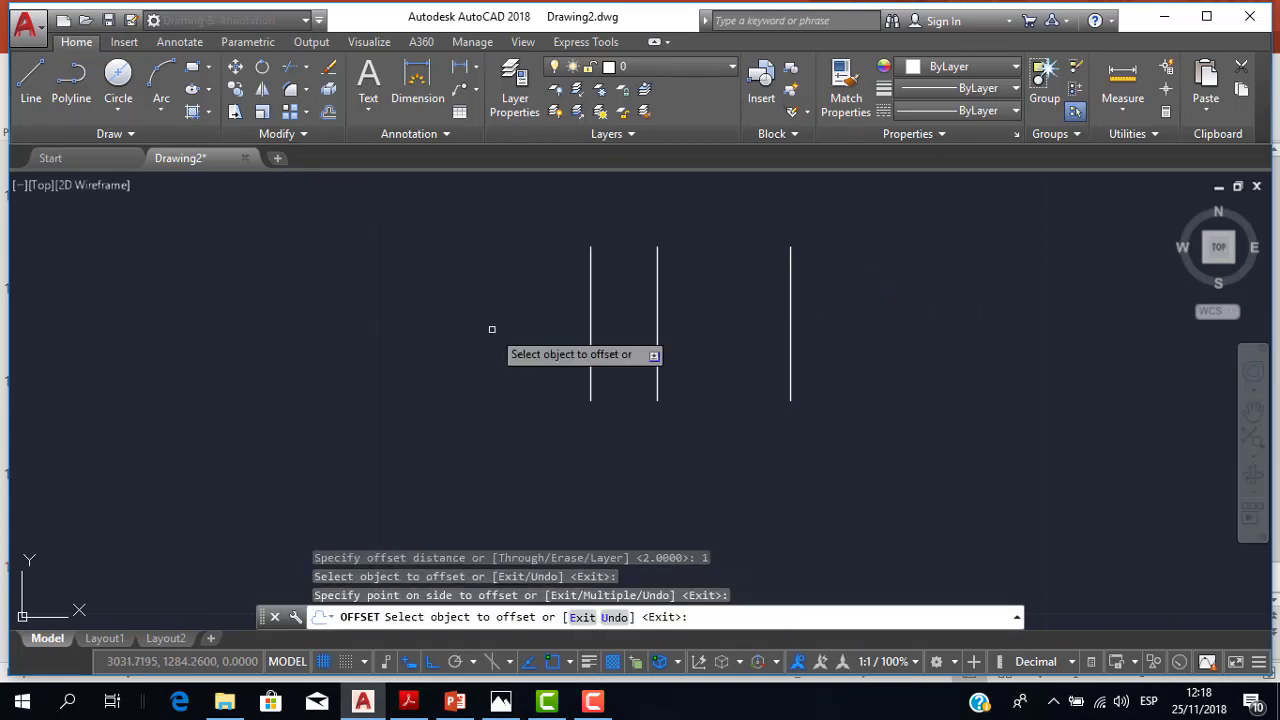
pyautogui.click(510, 712)
pyautogui.click(512, 714)
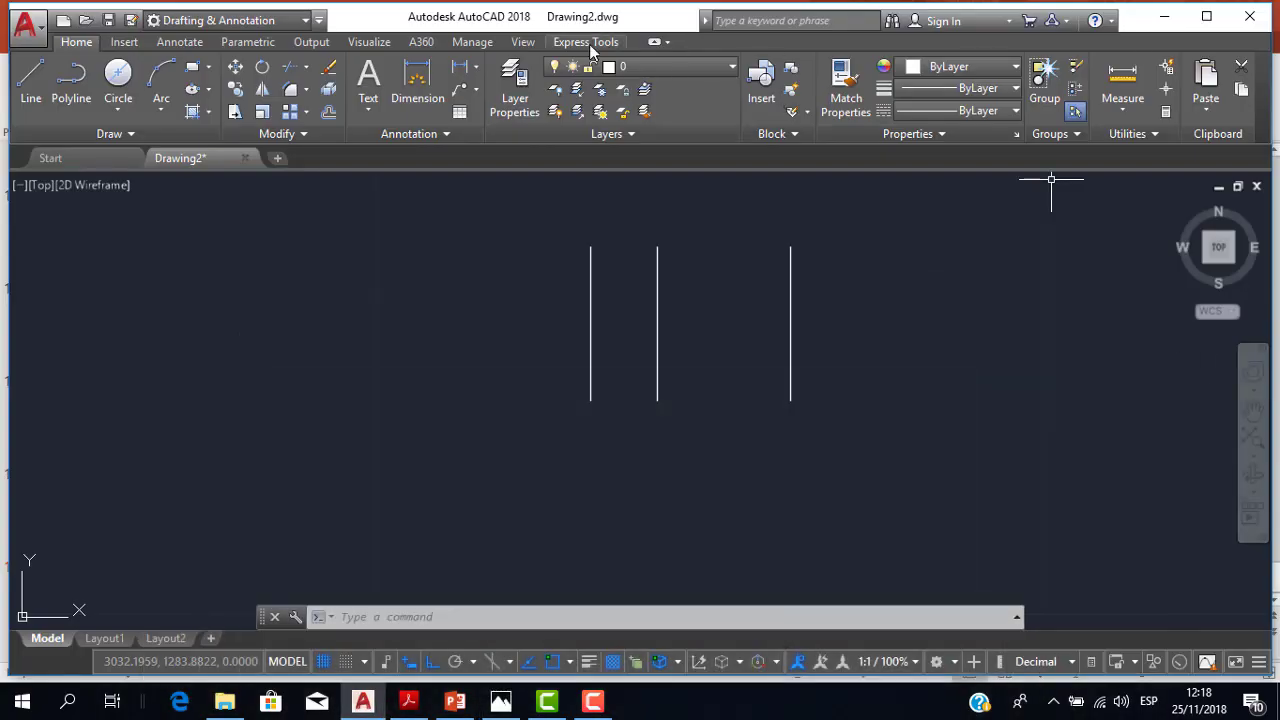
# Offset the leftmost vertical line 1.5 units to the left.
pyautogui.click(328, 114)
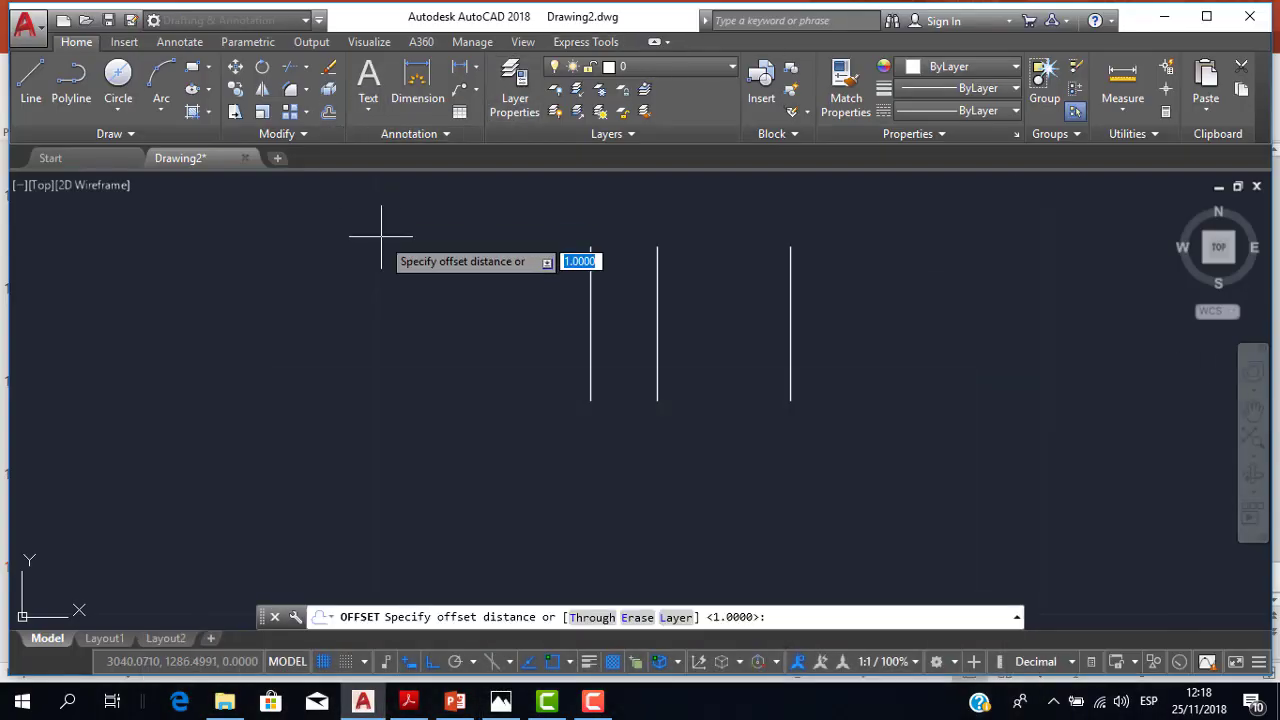
pyautogui.write('1.5')
pyautogui.press('Return')
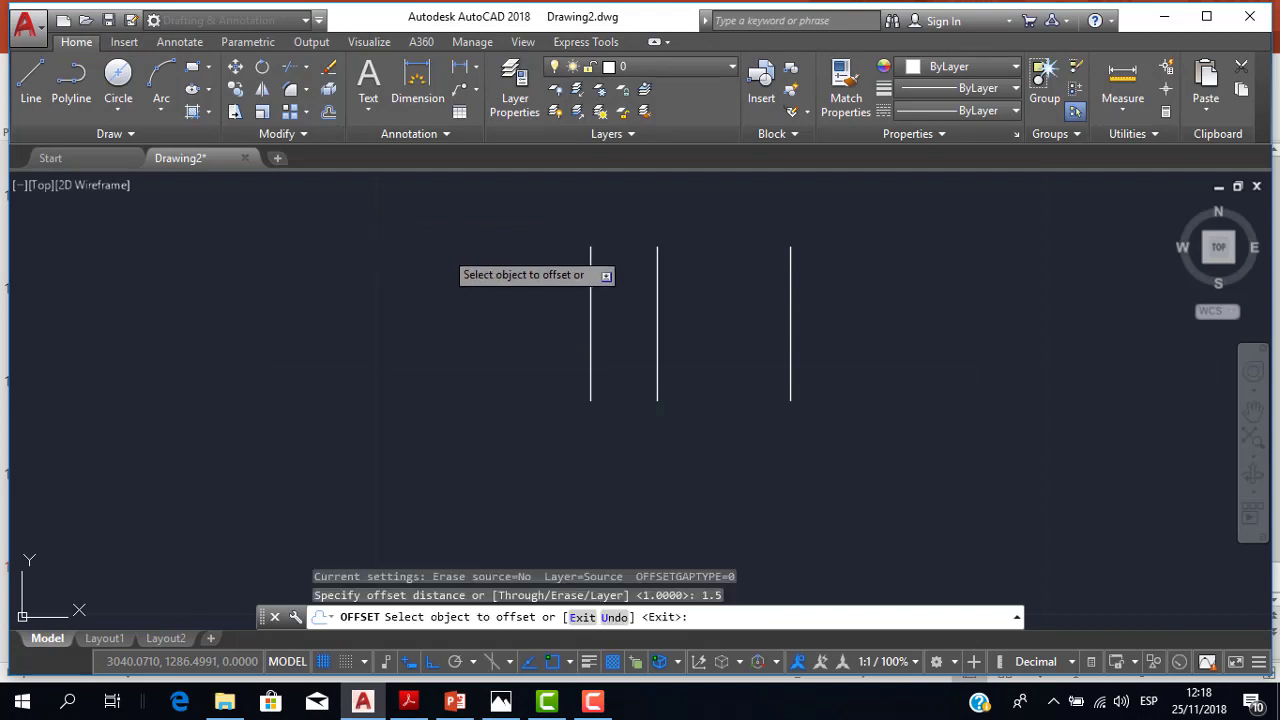
pyautogui.click(590, 332)
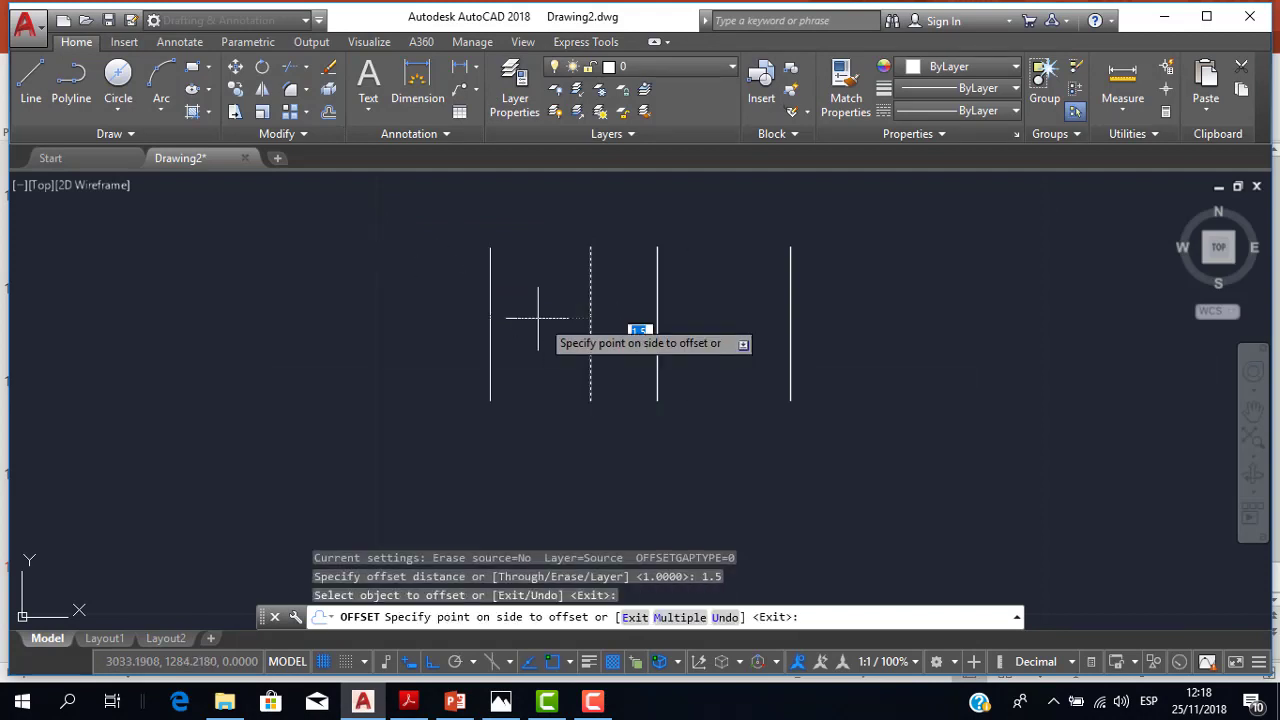
pyautogui.click(452, 316)
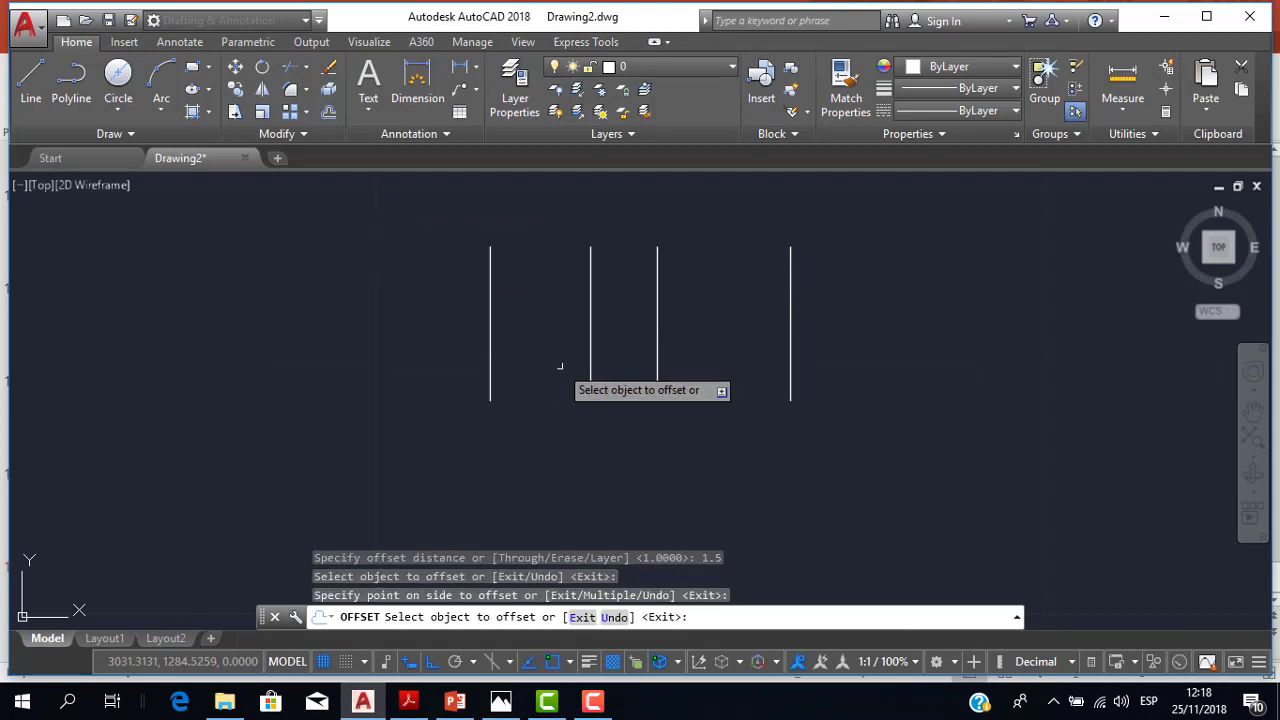
pyautogui.press('Escape')
# Zoom to fit all objects and pan to frame the vertical lines and shapes.
pyautogui.scroll(2, 546, 336)
pyautogui.scroll(-3, 546, 336)
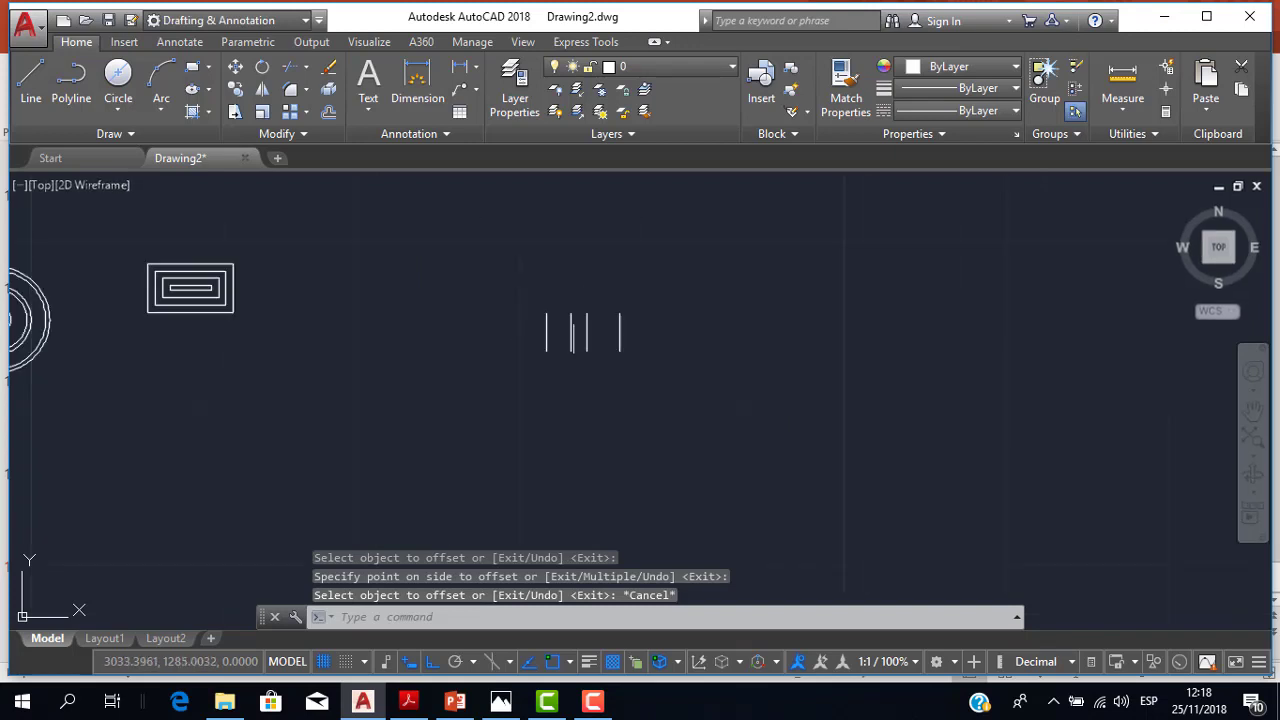
pyautogui.scroll(-2, 571, 322)
pyautogui.doubleClick(571, 322)
pyautogui.scroll(-4, 690, 318)
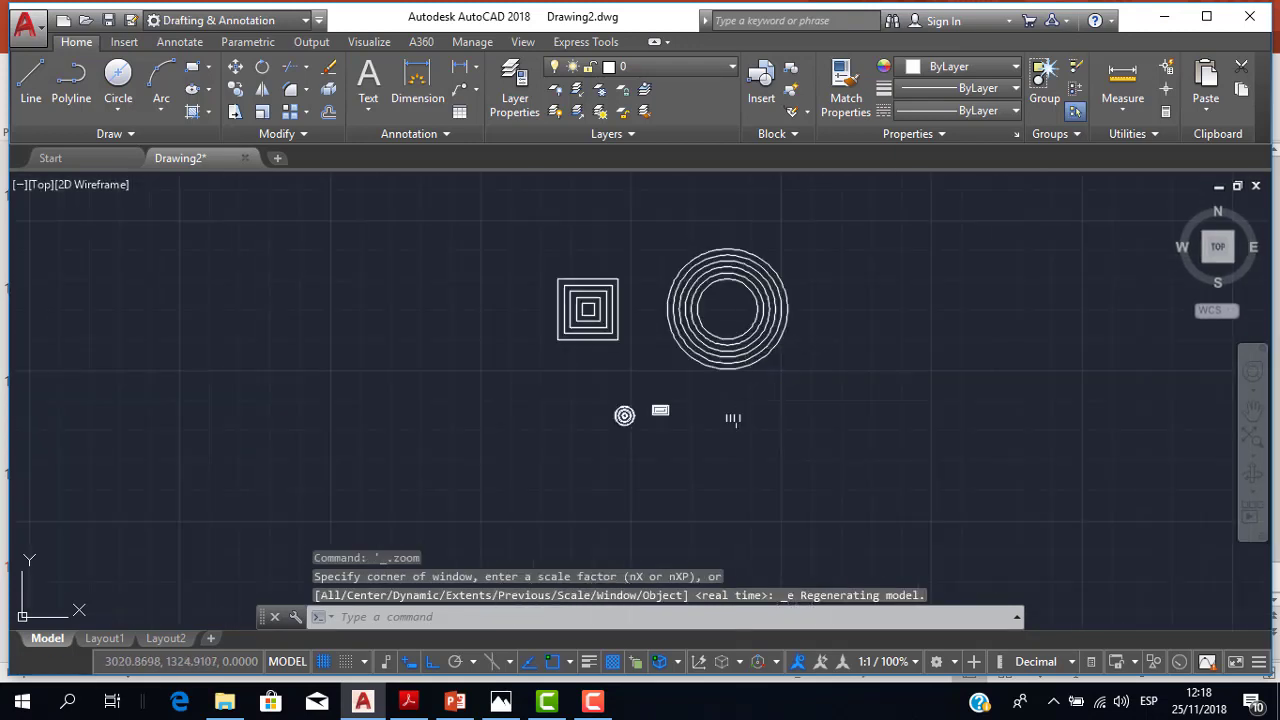
pyautogui.scroll(6, 720, 420)
pyautogui.scroll(4, 707, 338)
pyautogui.scroll(-5, 707, 338)
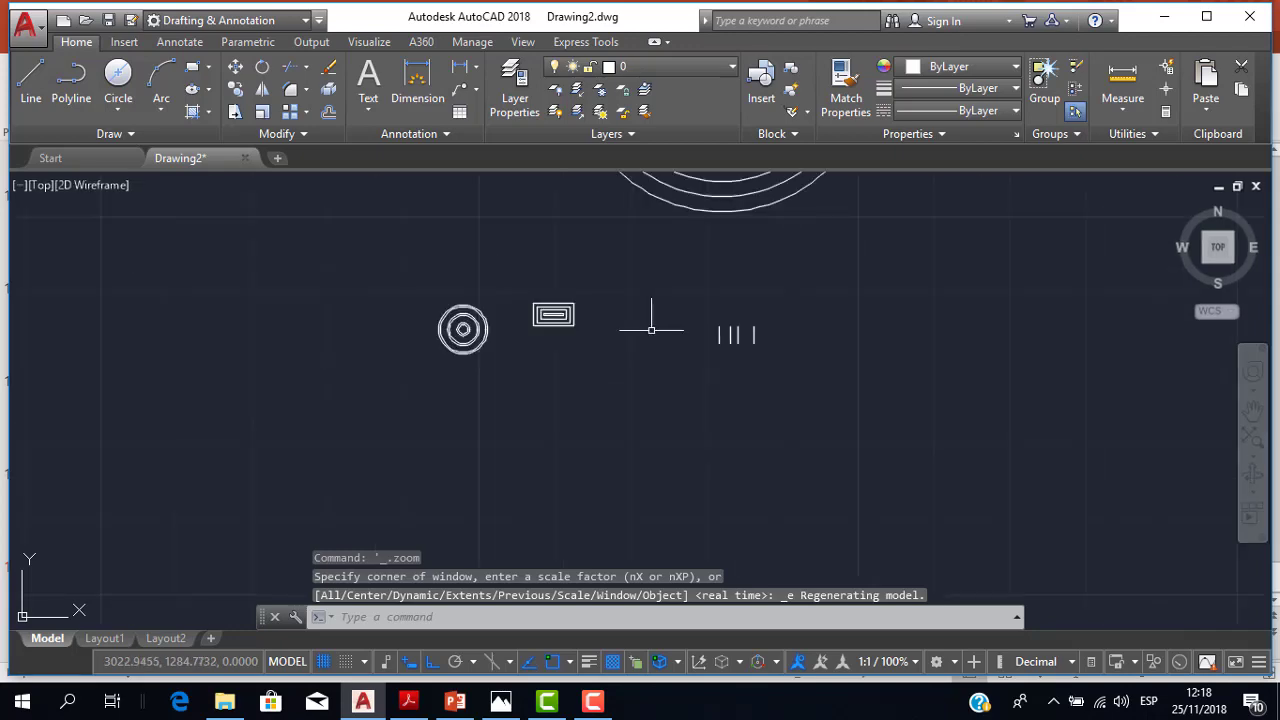
pyautogui.moveTo(640, 320); pyautogui.dragTo(750, 318, button='middle')
pyautogui.scroll(4, 759, 319)
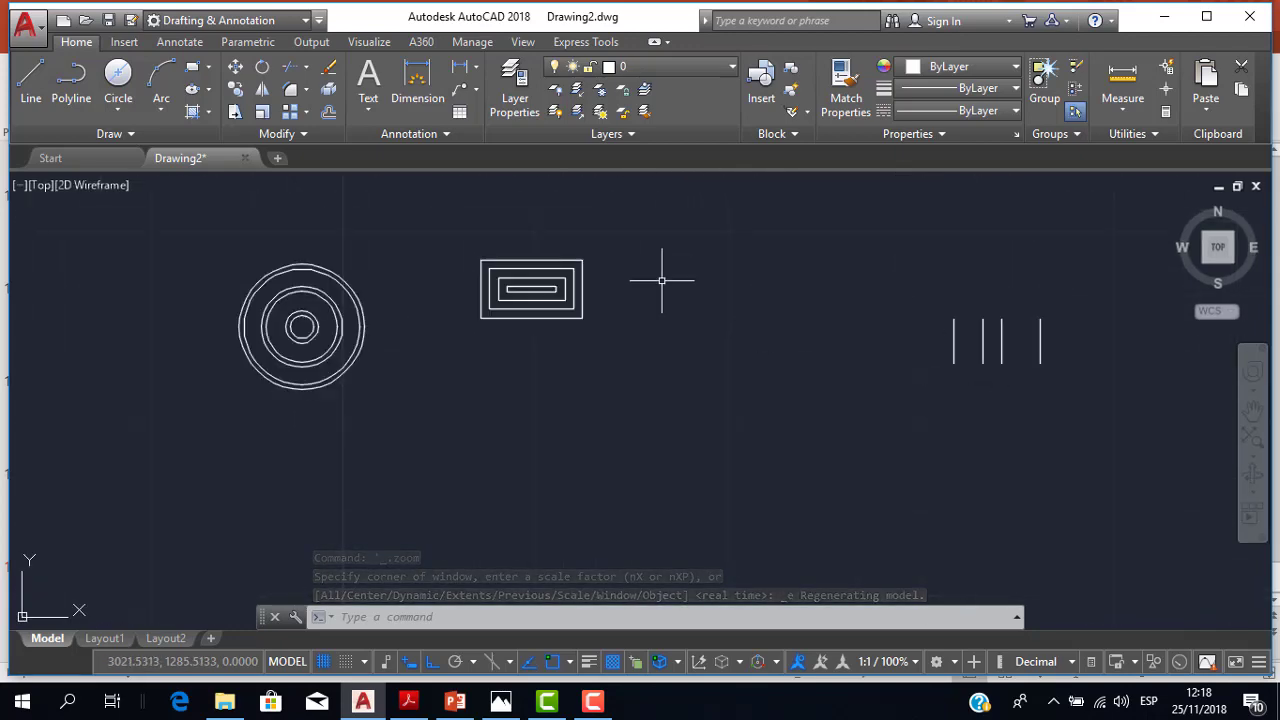
pyautogui.moveTo(664, 273); pyautogui.dragTo(684, 240, button='middle')
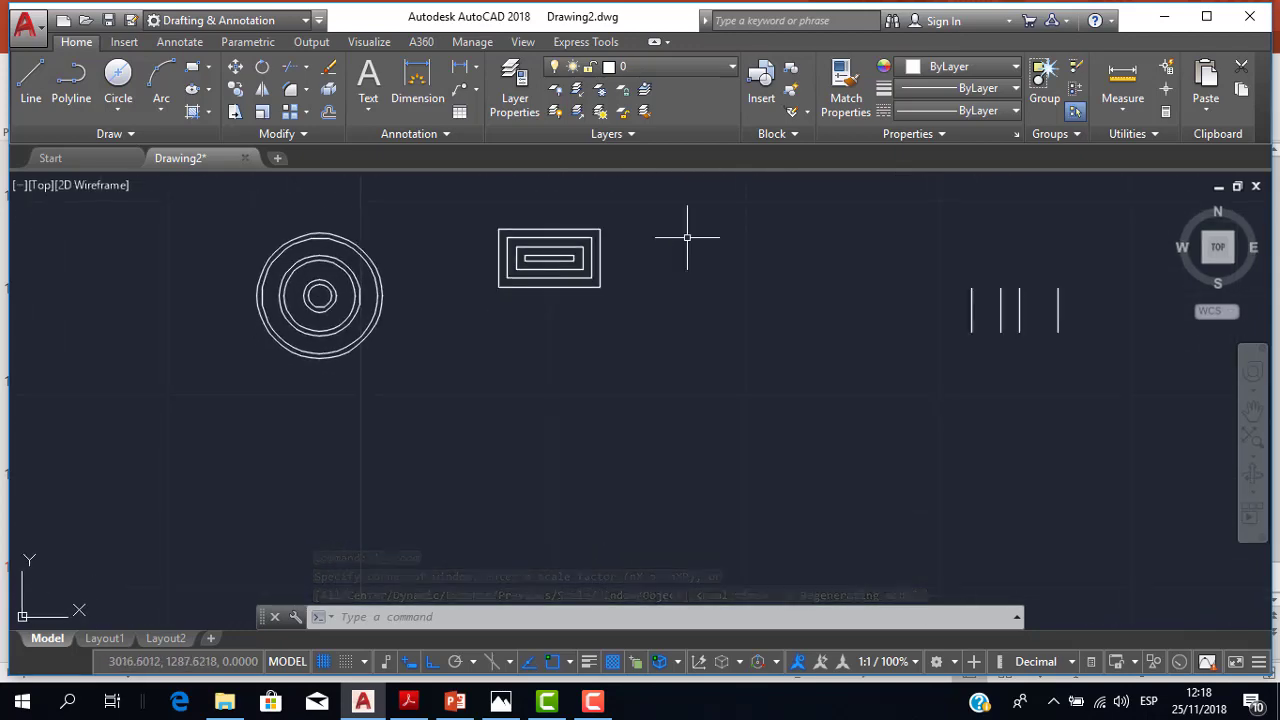
pyautogui.click(408, 701)
# Scroll TRIM.pdf page 5 to view the whole 120×120 grid knot exercise.
pyautogui.scroll(5, 590, 430)
pyautogui.scroll(2, 590, 430)
pyautogui.scroll(2, 590, 430)
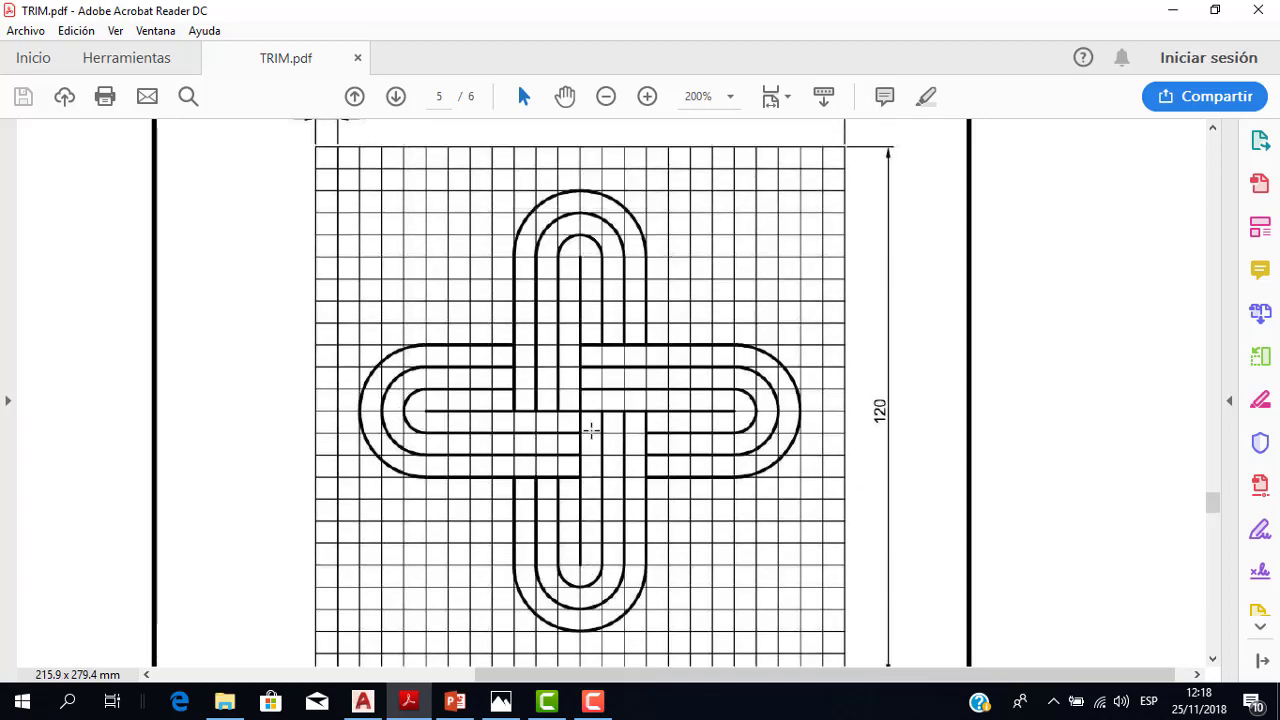
pyautogui.keyDown('ctrl'); pyautogui.scroll(-3, 588, 425); pyautogui.keyUp('ctrl')
pyautogui.keyDown('ctrl'); pyautogui.scroll(2, 920, 352); pyautogui.keyUp('ctrl')
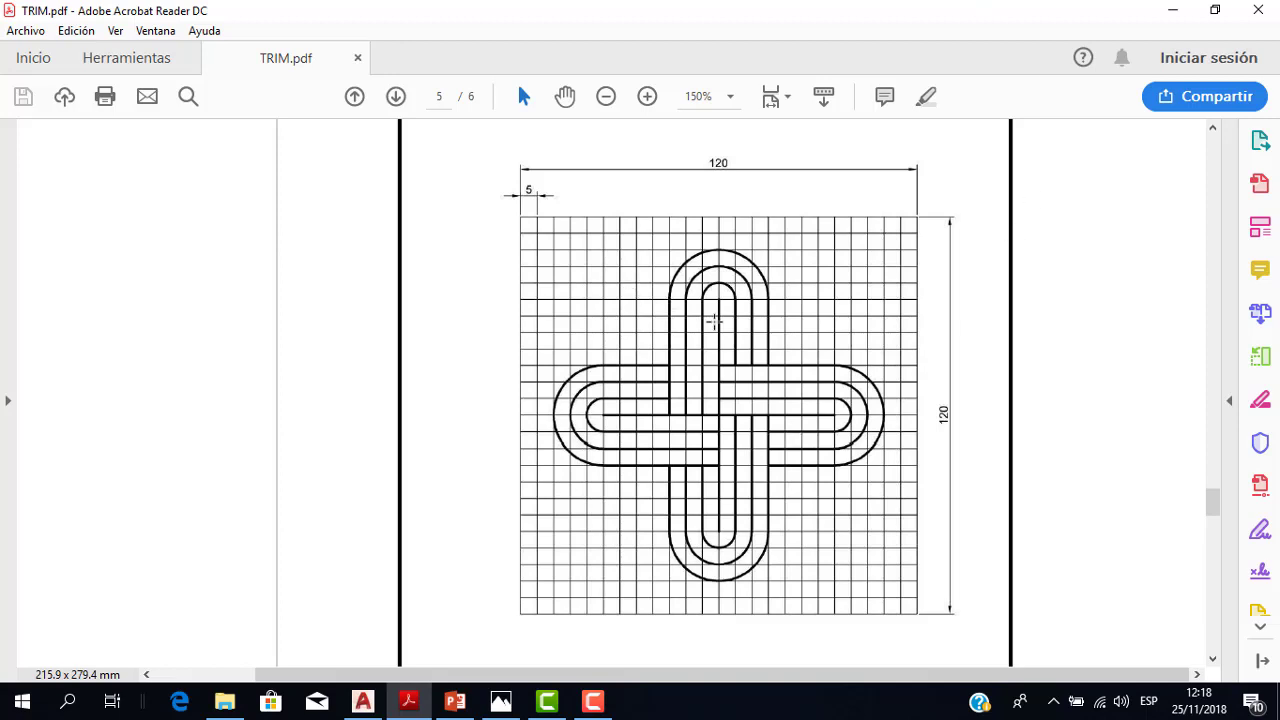
pyautogui.keyDown('ctrl'); pyautogui.scroll(-2, 848, 410); pyautogui.keyUp('ctrl')
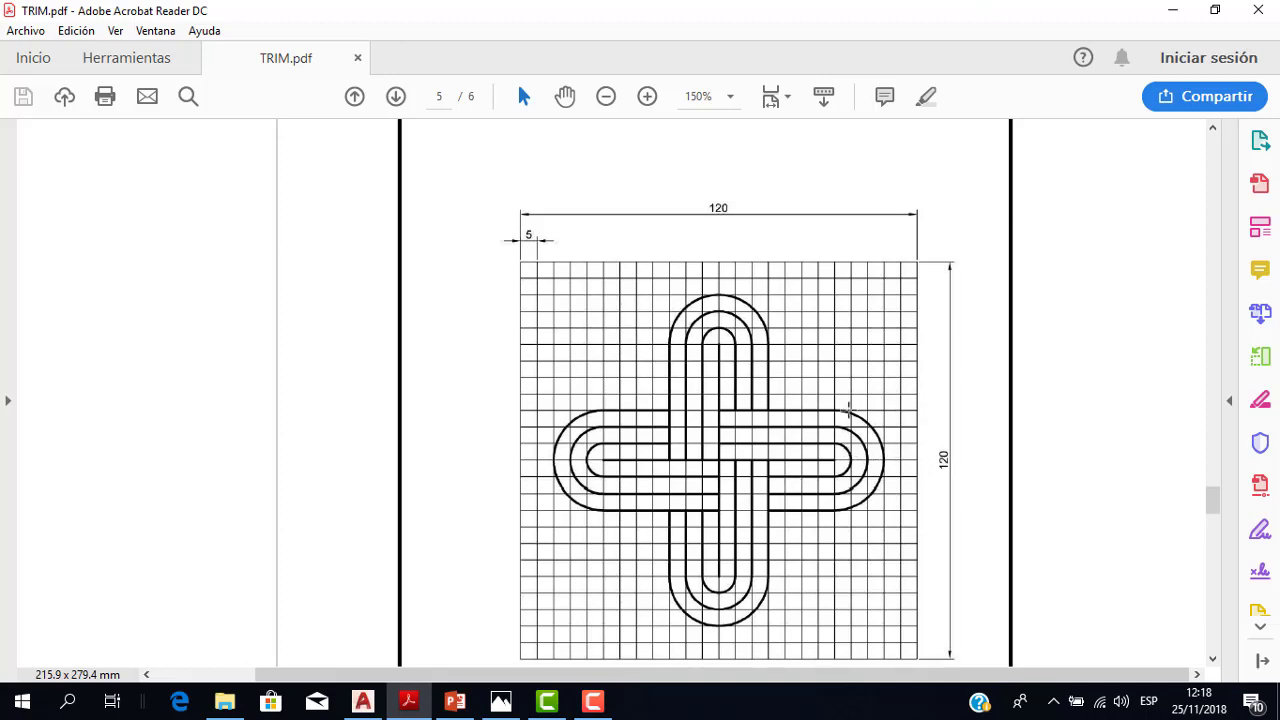
pyautogui.keyDown('ctrl'); pyautogui.scroll(2, 848, 408); pyautogui.keyUp('ctrl')
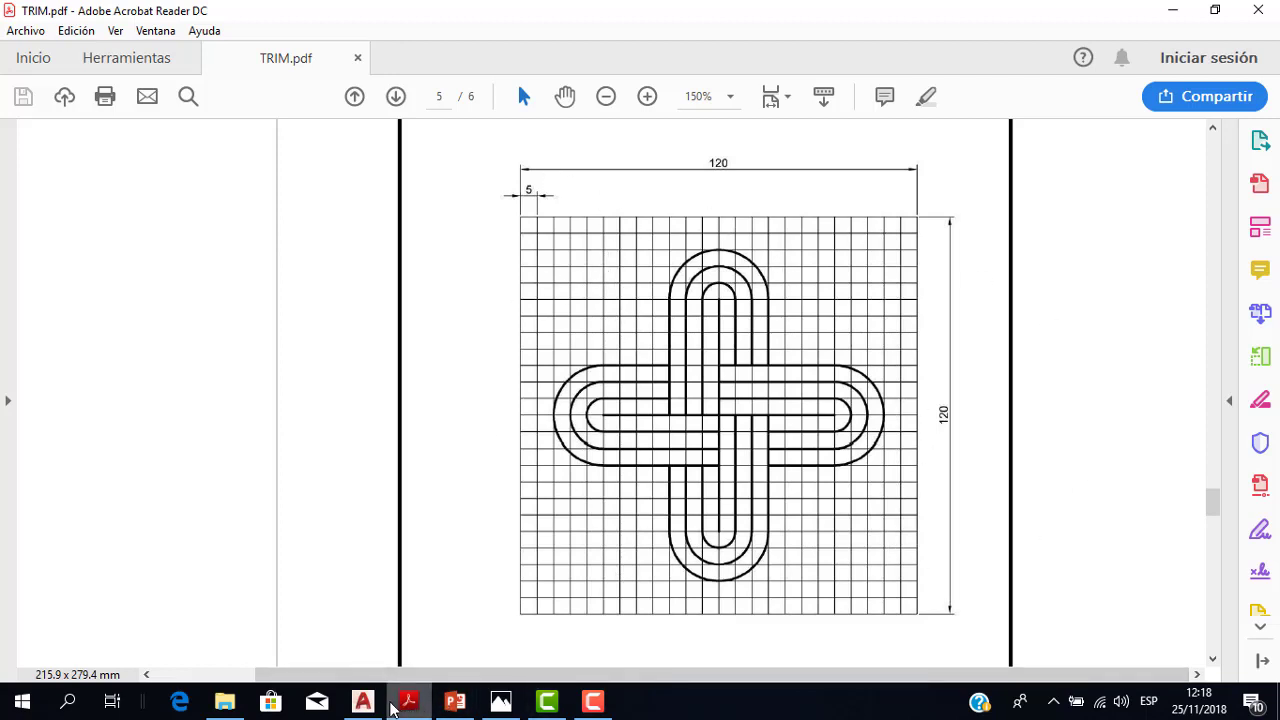
# Draw a 120×120 square with the Rectangle Dimensions option in empty space.
pyautogui.click(363, 701)
pyautogui.scroll(-2, 571, 420)
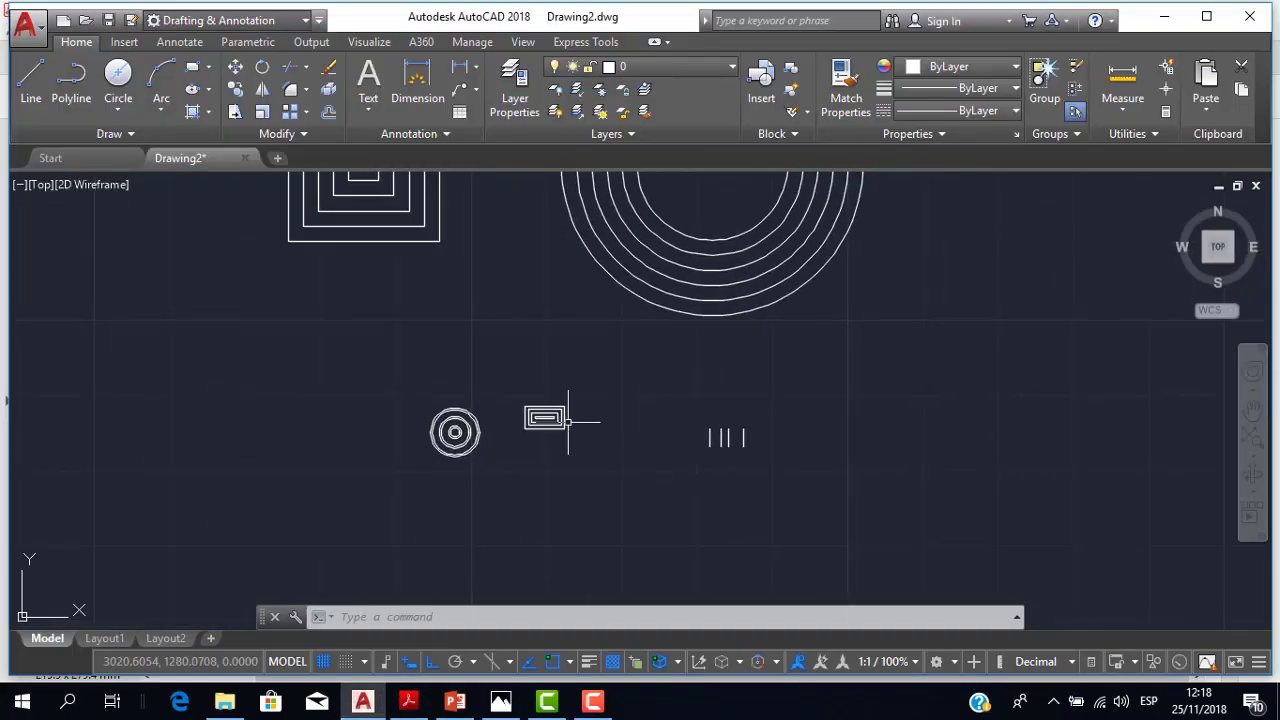
pyautogui.scroll(-4, 731, 361)
pyautogui.moveTo(731, 361); pyautogui.dragTo(537, 385, button='middle')
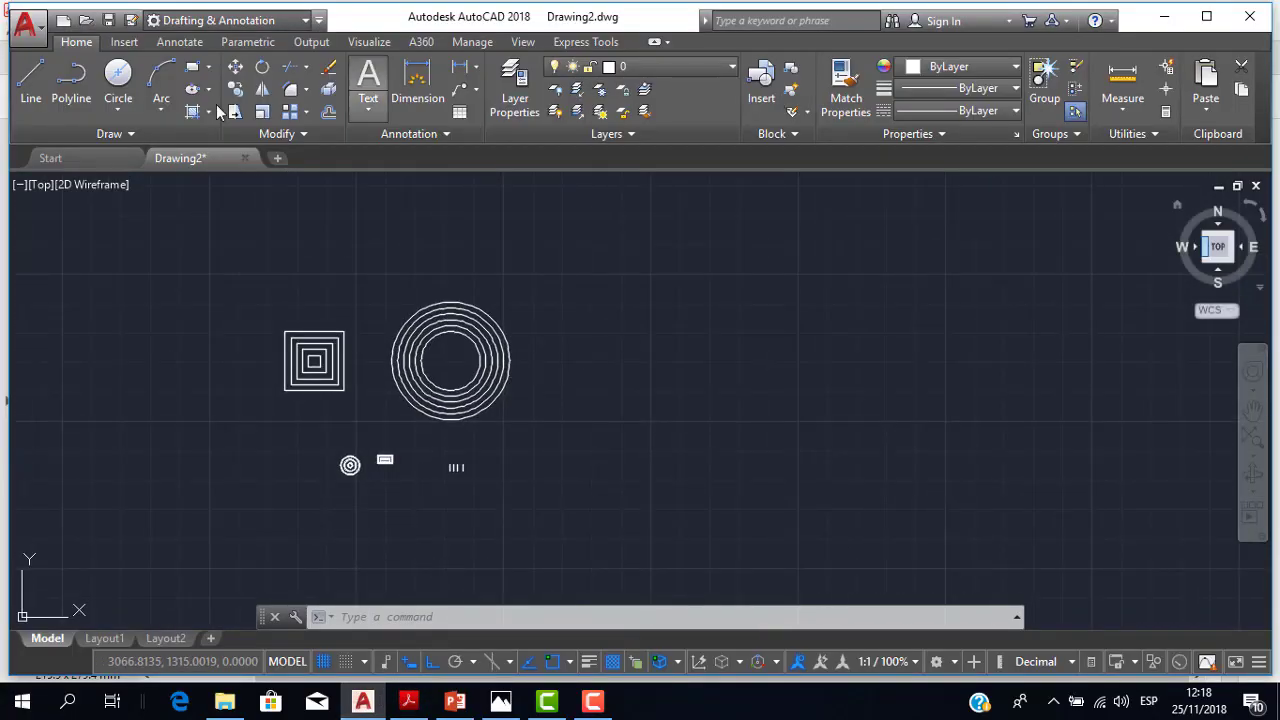
pyautogui.click(208, 67)
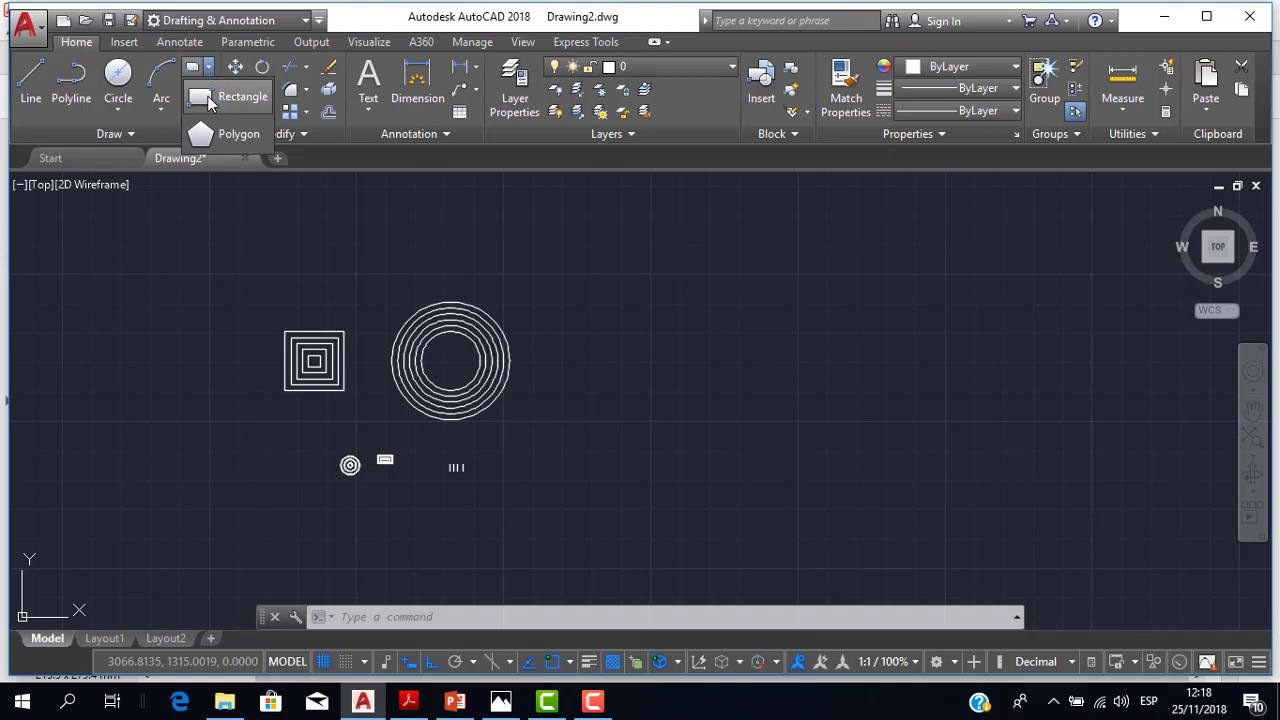
pyautogui.click(230, 100)
pyautogui.moveTo(734, 246); pyautogui.dragTo(508, 268, button='middle')
pyautogui.click(509, 269)
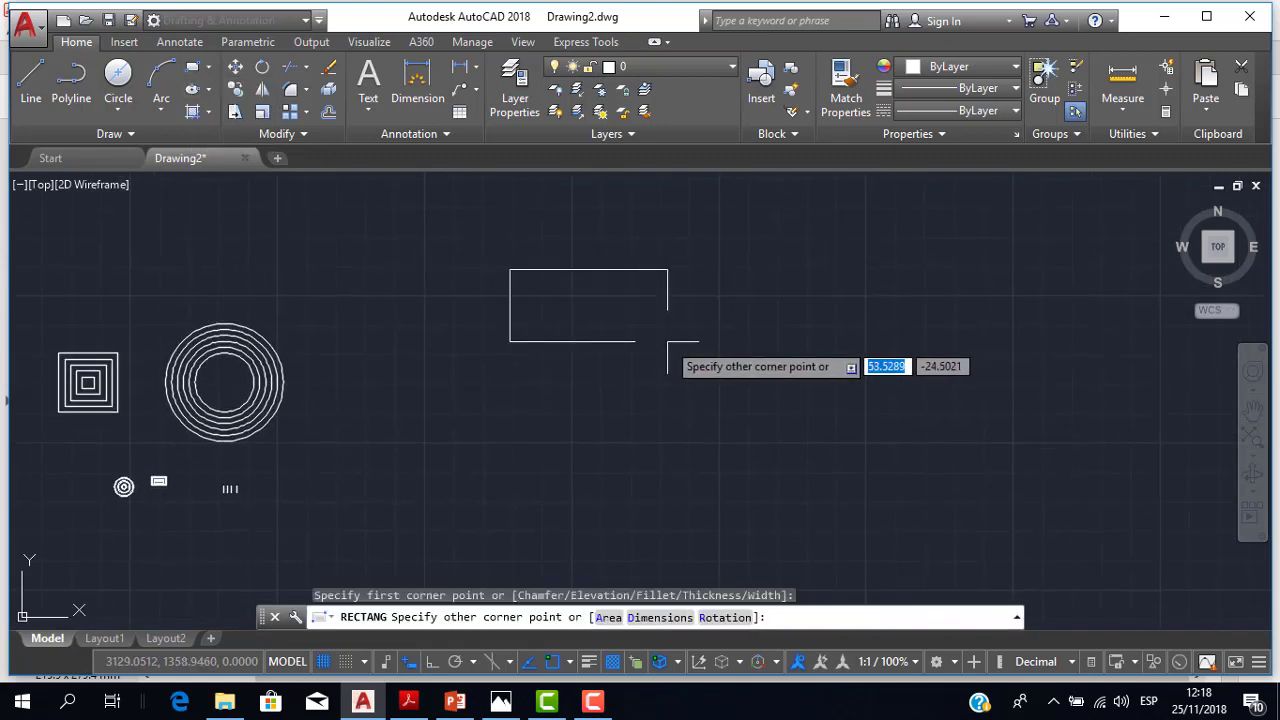
pyautogui.press('Down')
pyautogui.press('Return')
pyautogui.write('120')
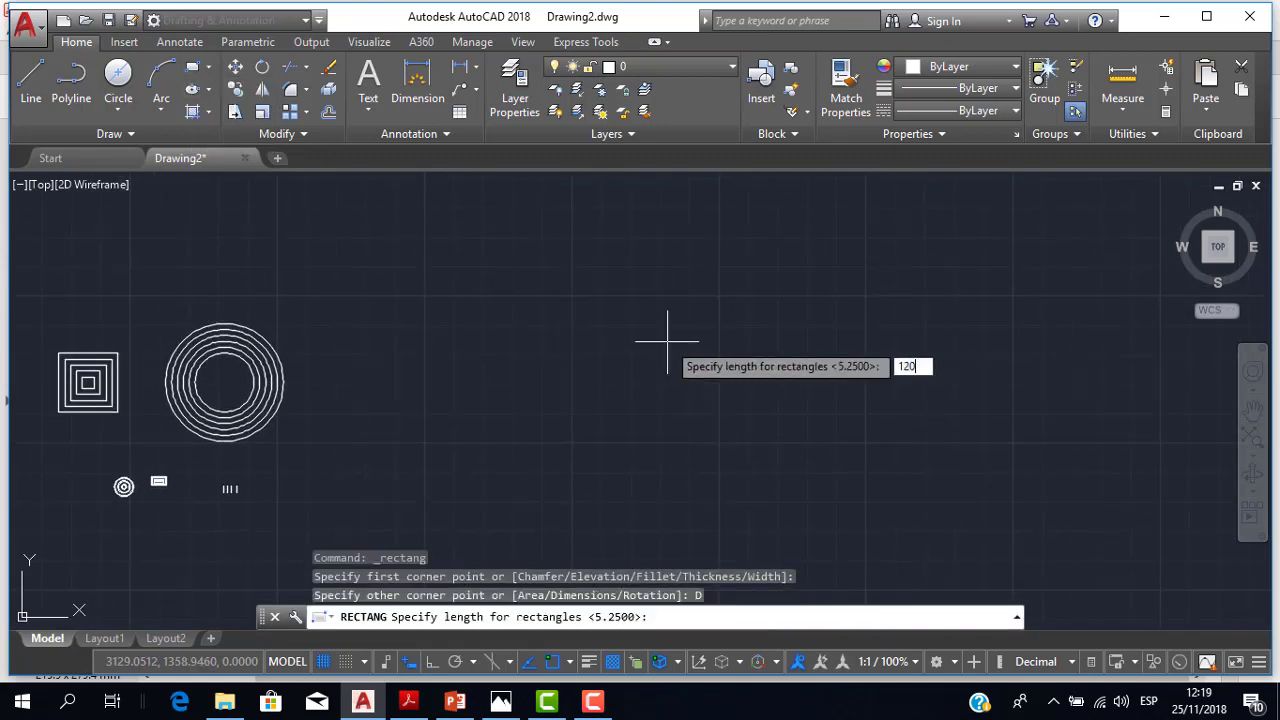
pyautogui.press('Return')
pyautogui.write('120')
pyautogui.press('Return')
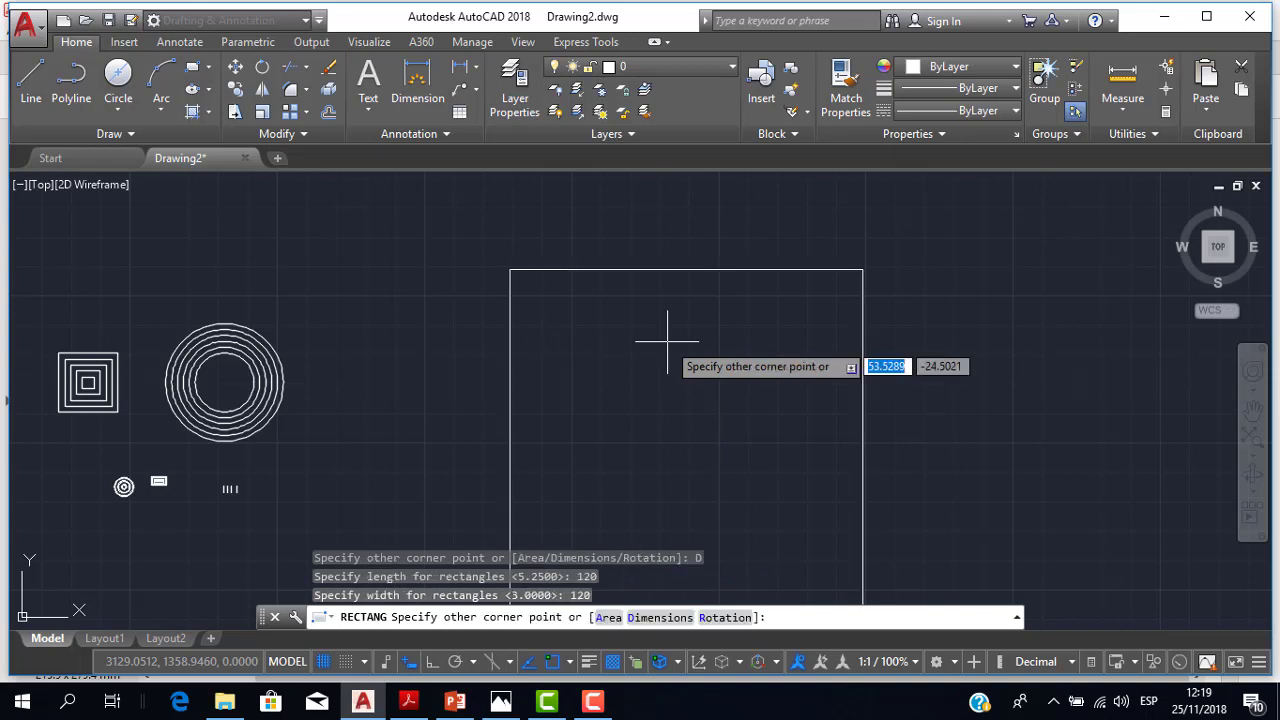
pyautogui.click(667, 340)
# Centre the new square in view and compare it with the TRIM.pdf exercise.
pyautogui.moveTo(707, 337); pyautogui.dragTo(745, 285, button='middle')
pyautogui.scroll(-2, 735, 280)
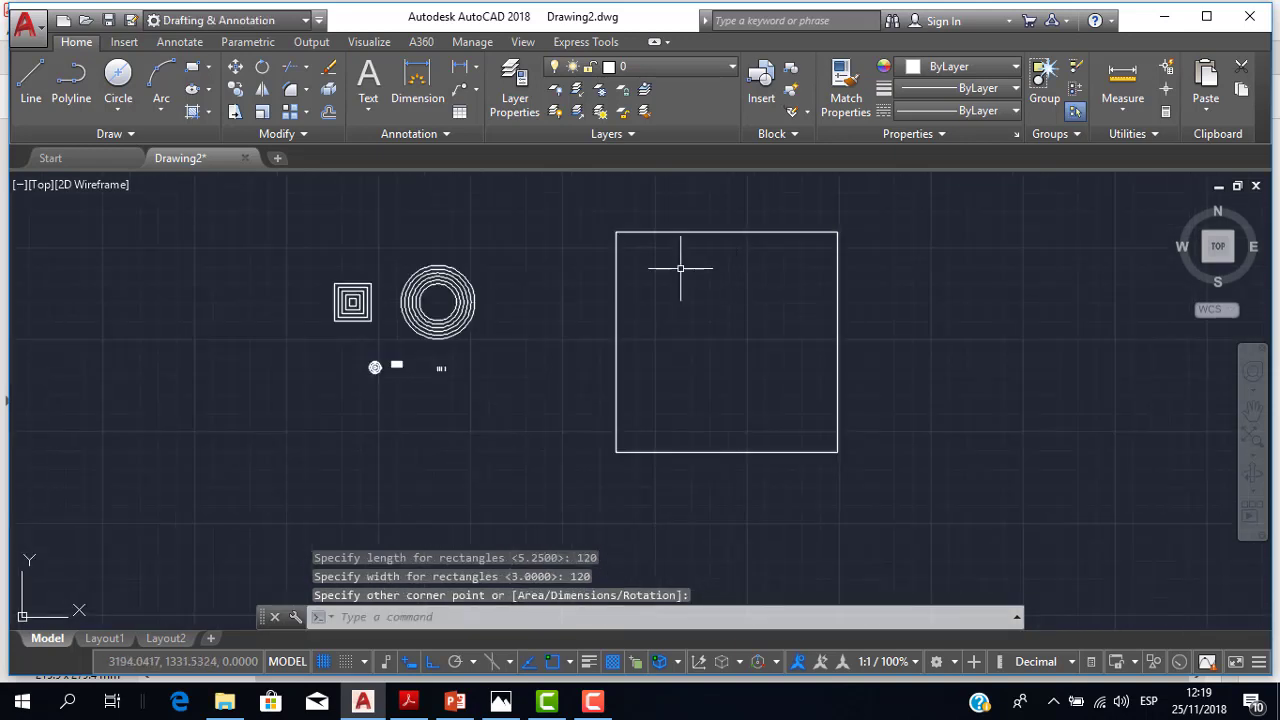
pyautogui.scroll(2, 686, 271)
pyautogui.scroll(-2, 686, 271)
pyautogui.moveTo(686, 274); pyautogui.dragTo(698, 270, button='middle')
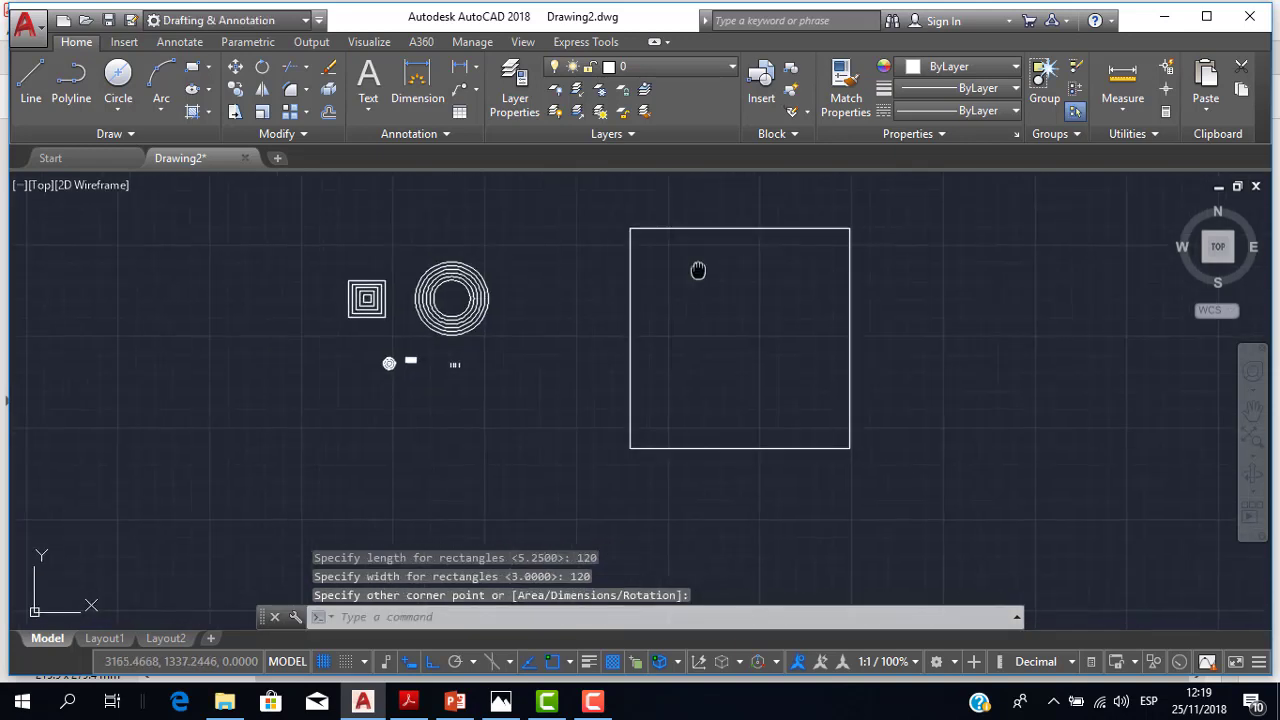
pyautogui.click(501, 702)
pyautogui.click(501, 702)
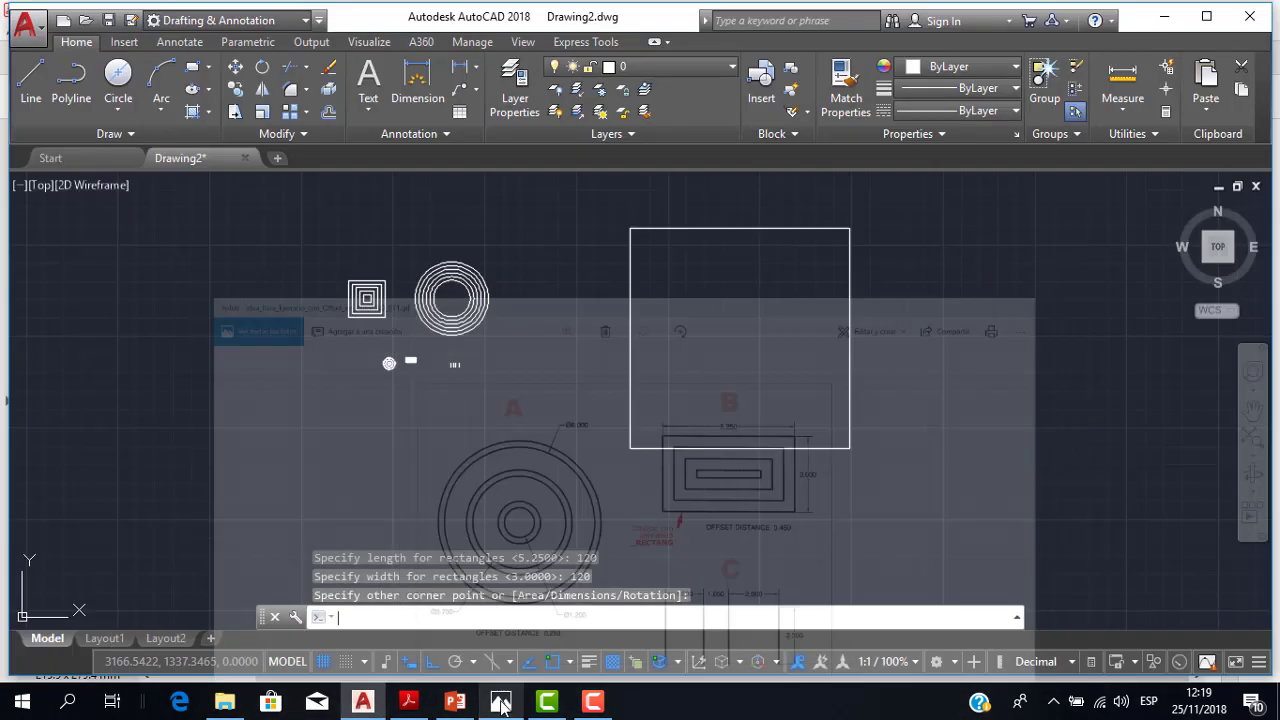
pyautogui.click(409, 702)
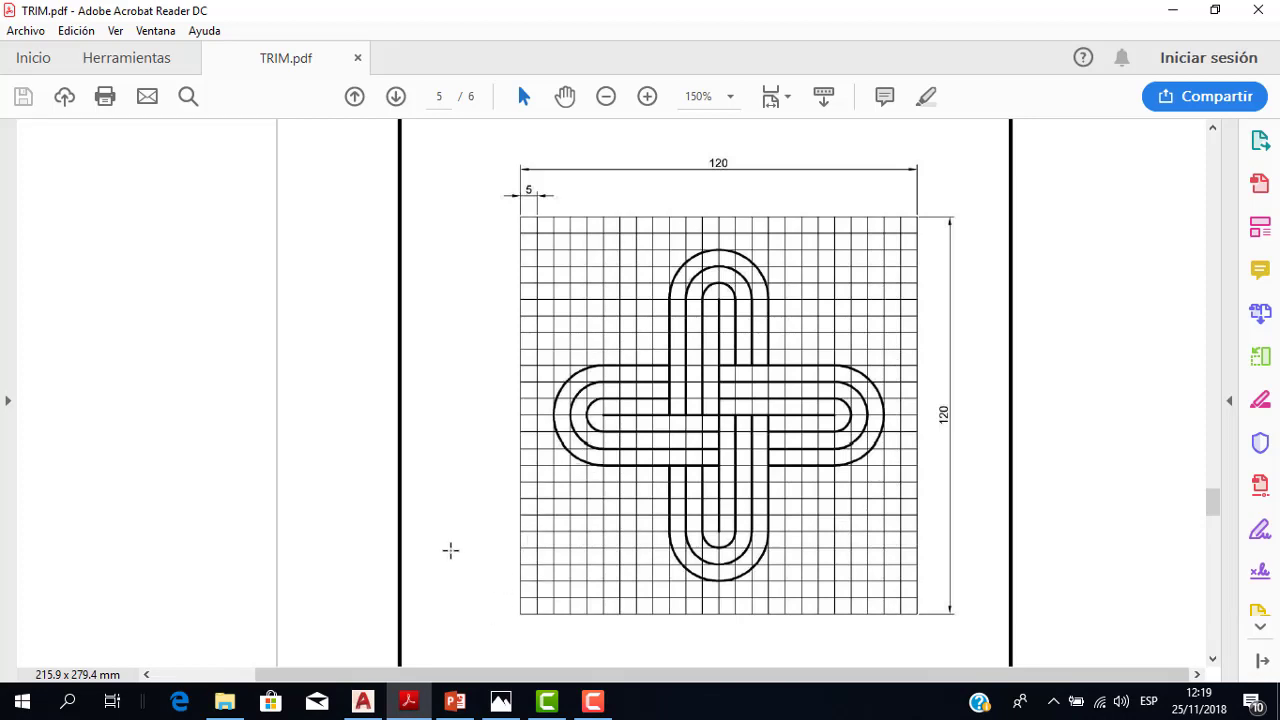
# Start a 5-unit offset of the square, then cancel it.
pyautogui.click(363, 702)
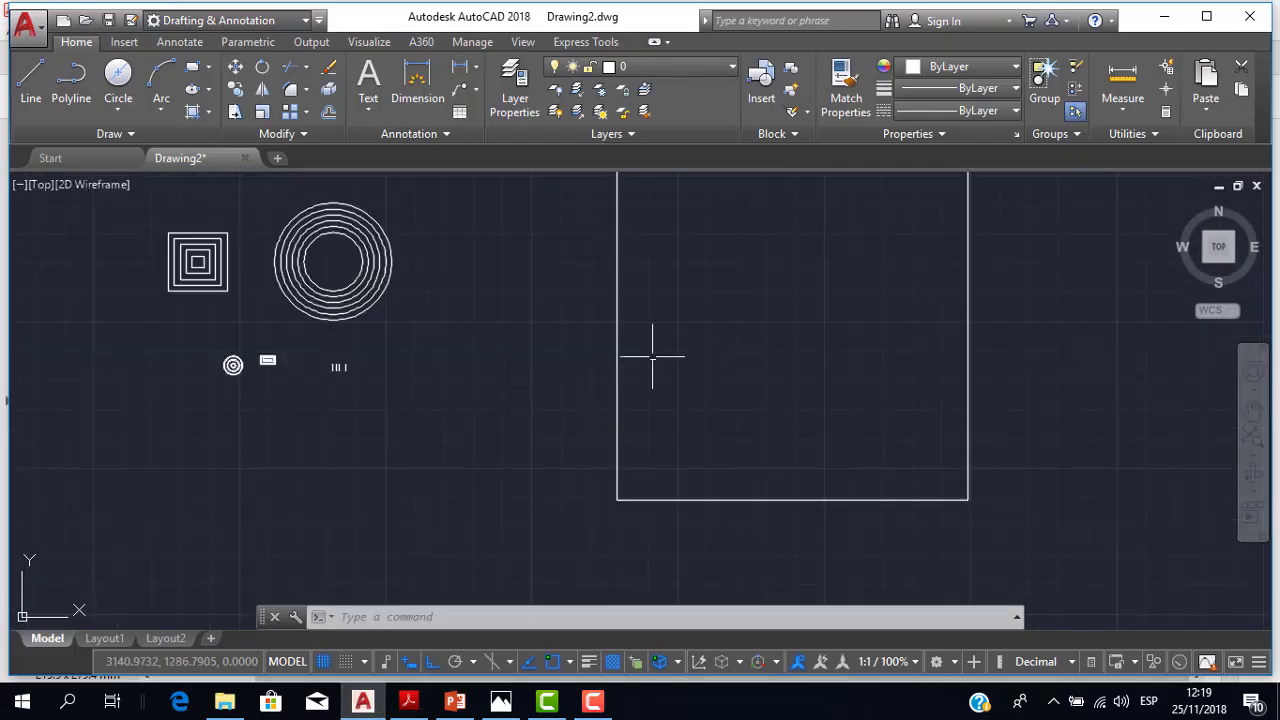
pyautogui.moveTo(652, 355); pyautogui.dragTo(650, 385, button='middle')
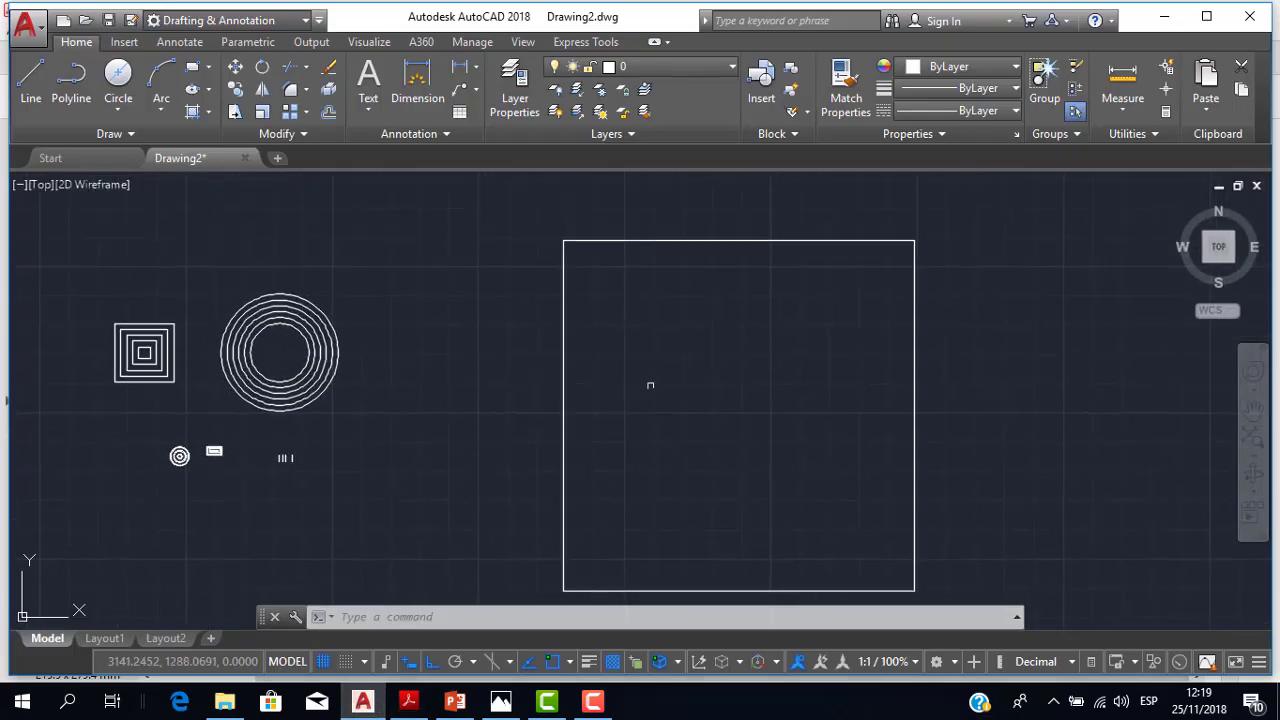
pyautogui.click(328, 113)
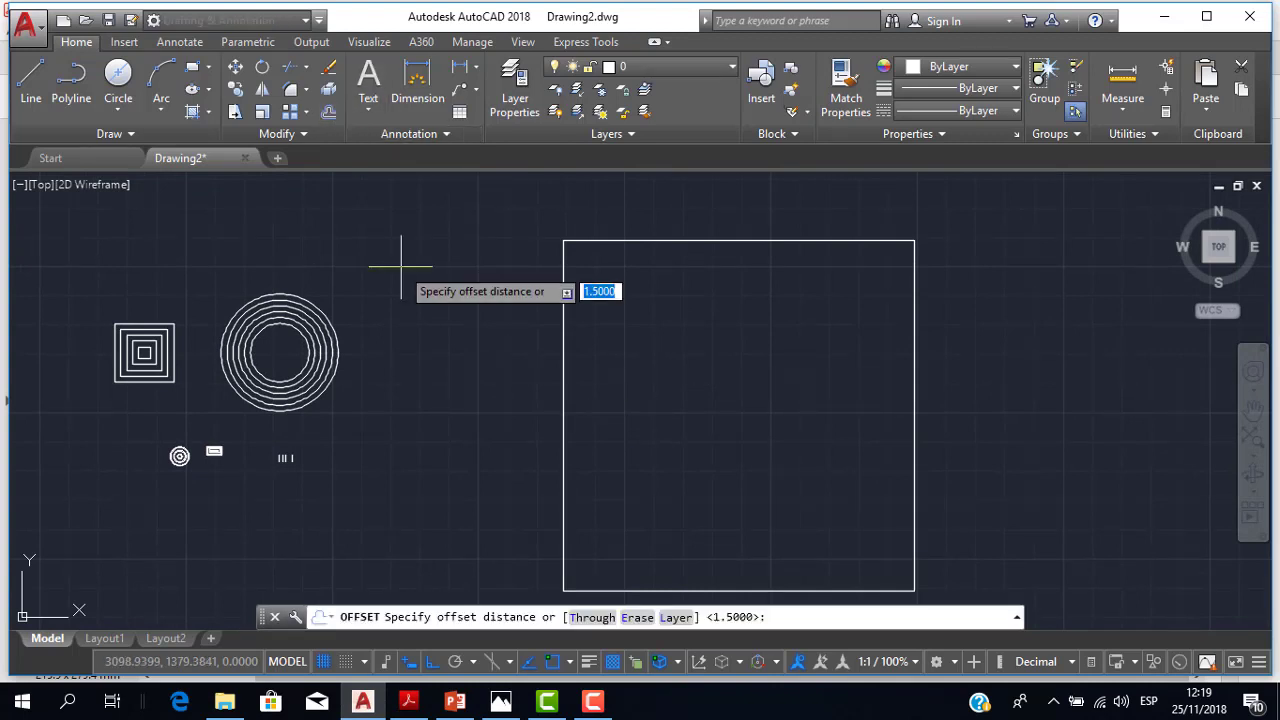
pyautogui.write('5')
pyautogui.press('Return')
pyautogui.click(600, 241)
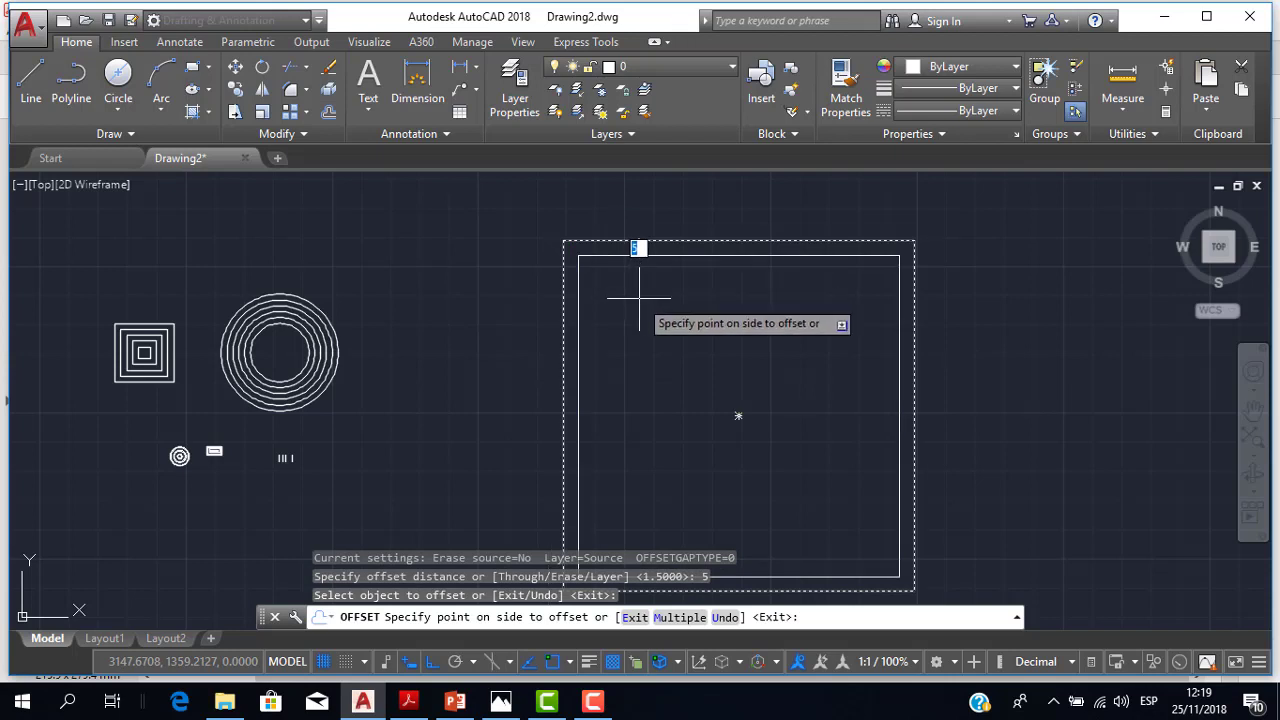
pyautogui.press('Escape')
# Explode the 120×120 square into separate edge lines.
pyautogui.moveTo(629, 292); pyautogui.dragTo(620, 254, button='middle')
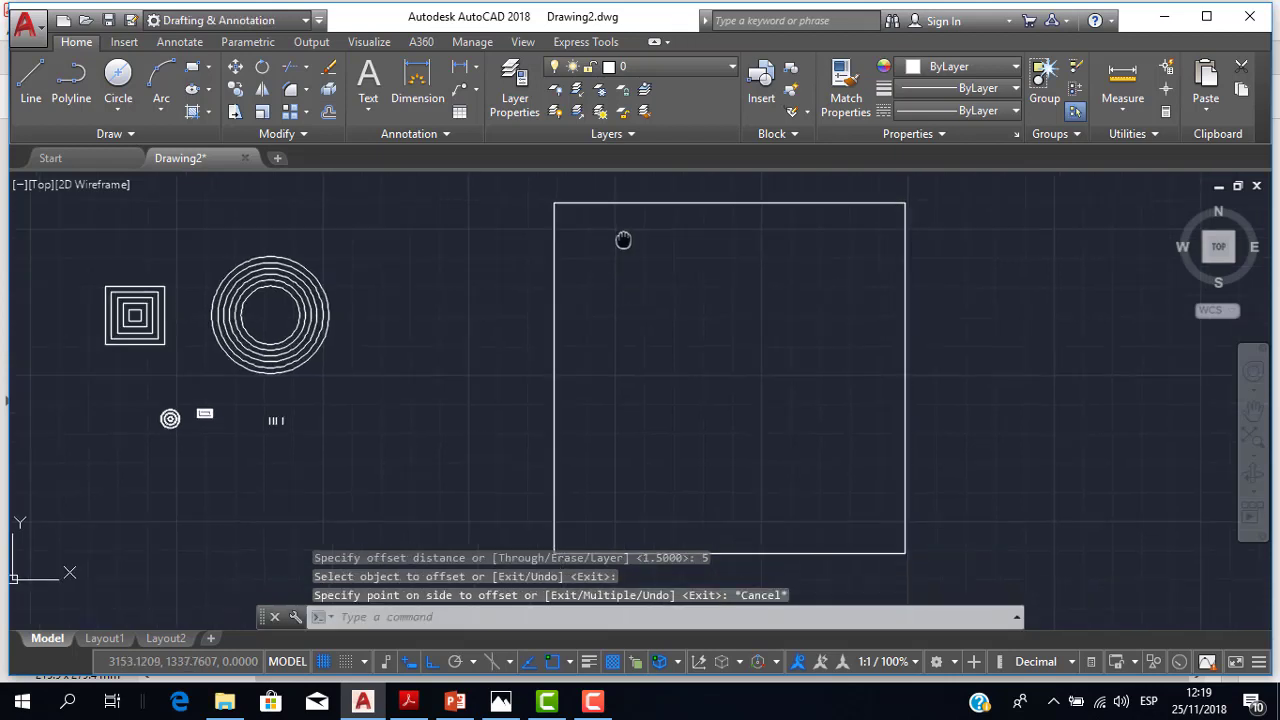
pyautogui.scroll(-2, 614, 240)
pyautogui.scroll(2, 614, 240)
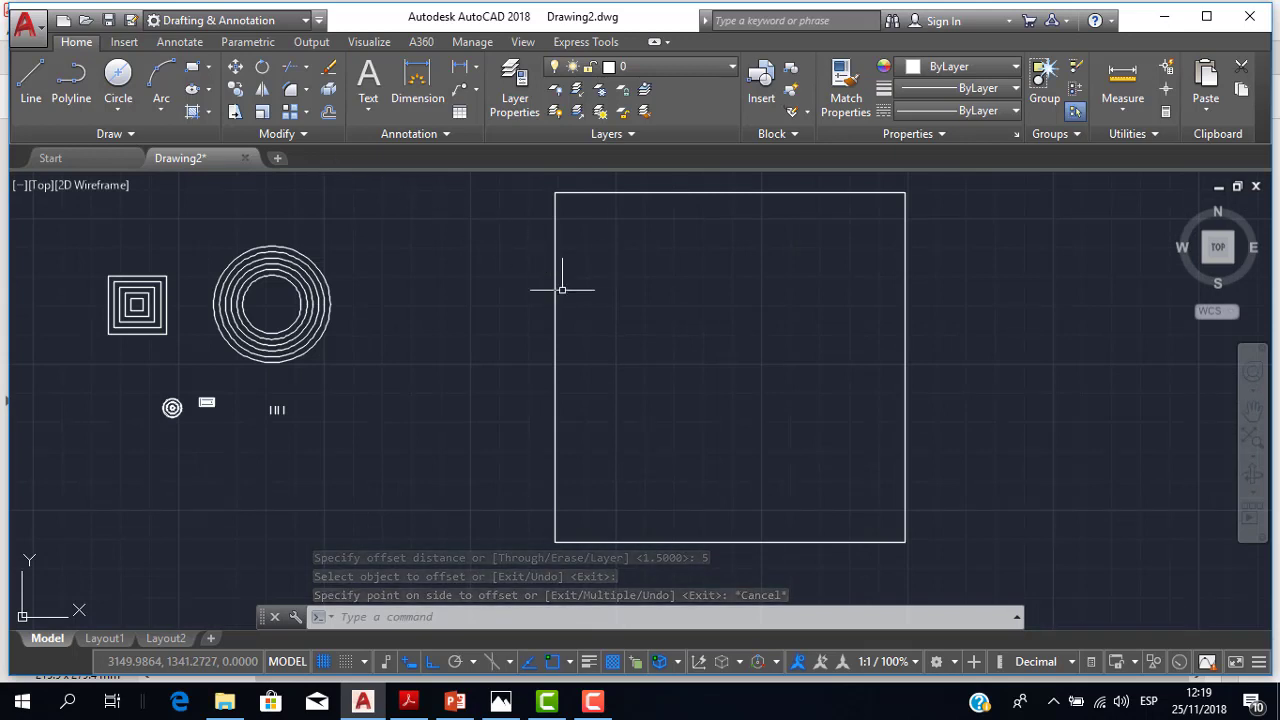
pyautogui.scroll(-2, 562, 289)
pyautogui.moveTo(591, 286); pyautogui.dragTo(525, 297, button='middle')
pyautogui.scroll(2, 519, 294)
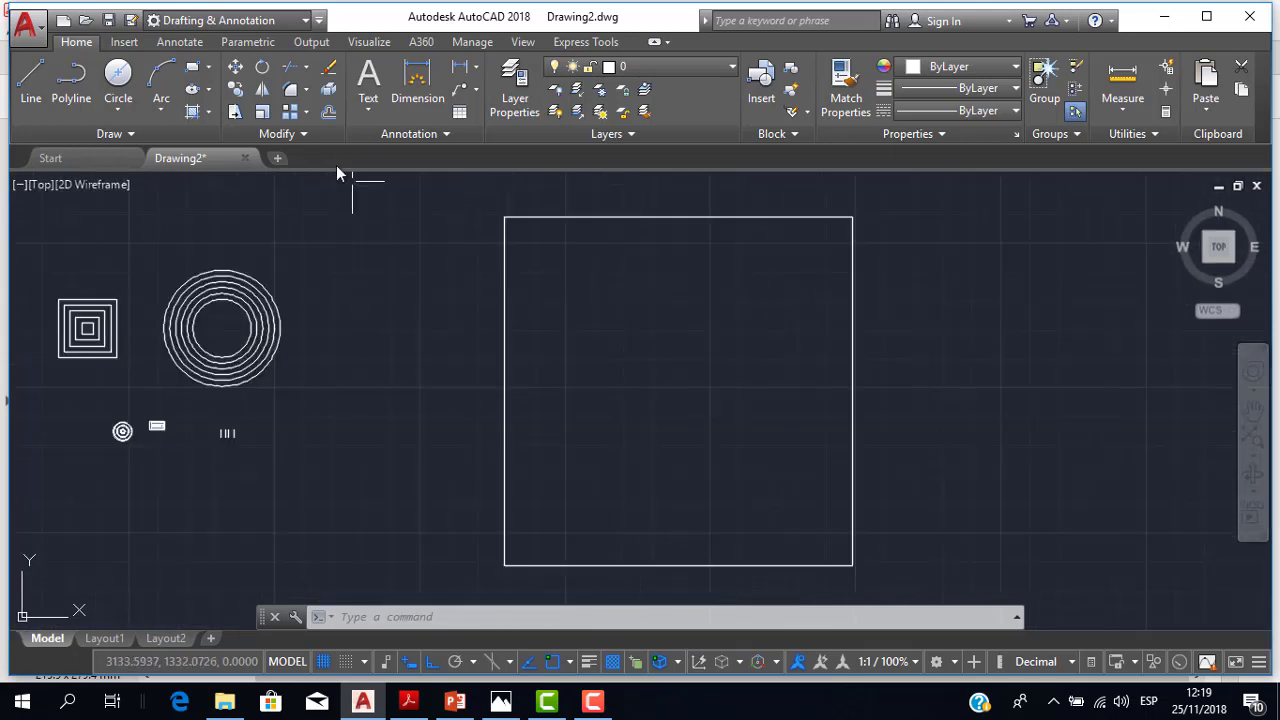
pyautogui.click(328, 90)
pyautogui.scroll(-2, 605, 269)
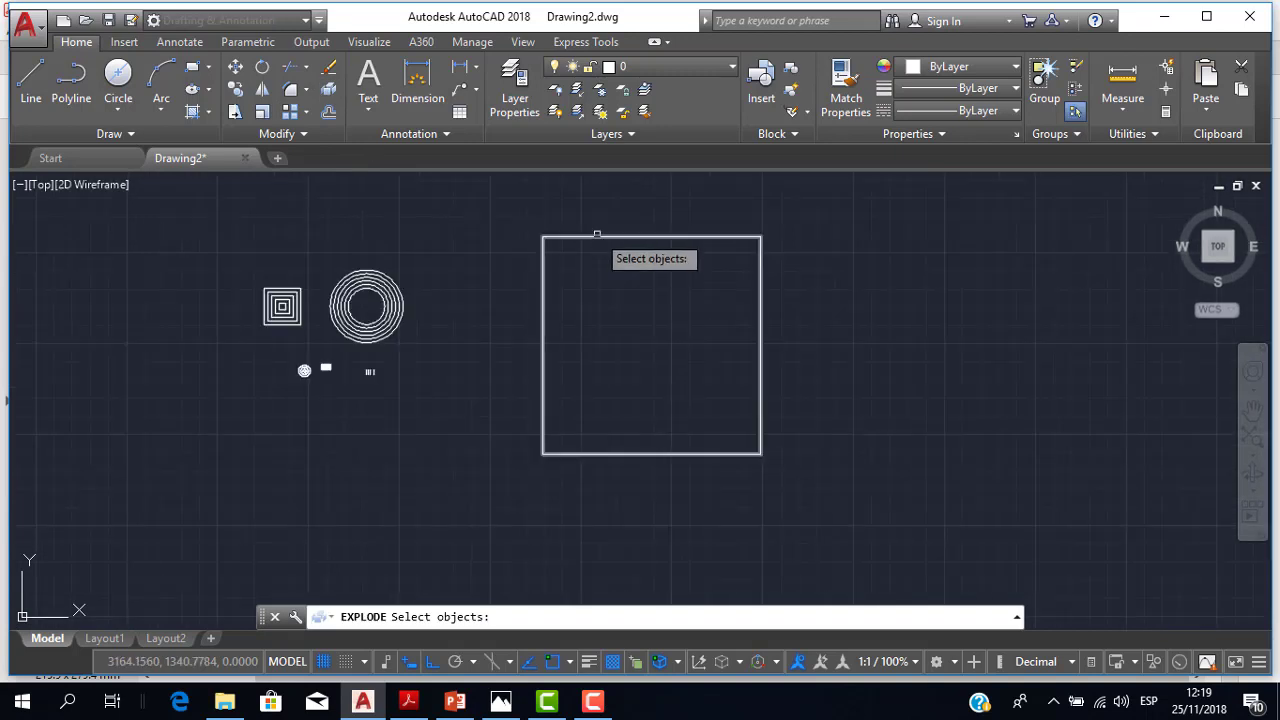
pyautogui.click(597, 235)
pyautogui.press('Return')
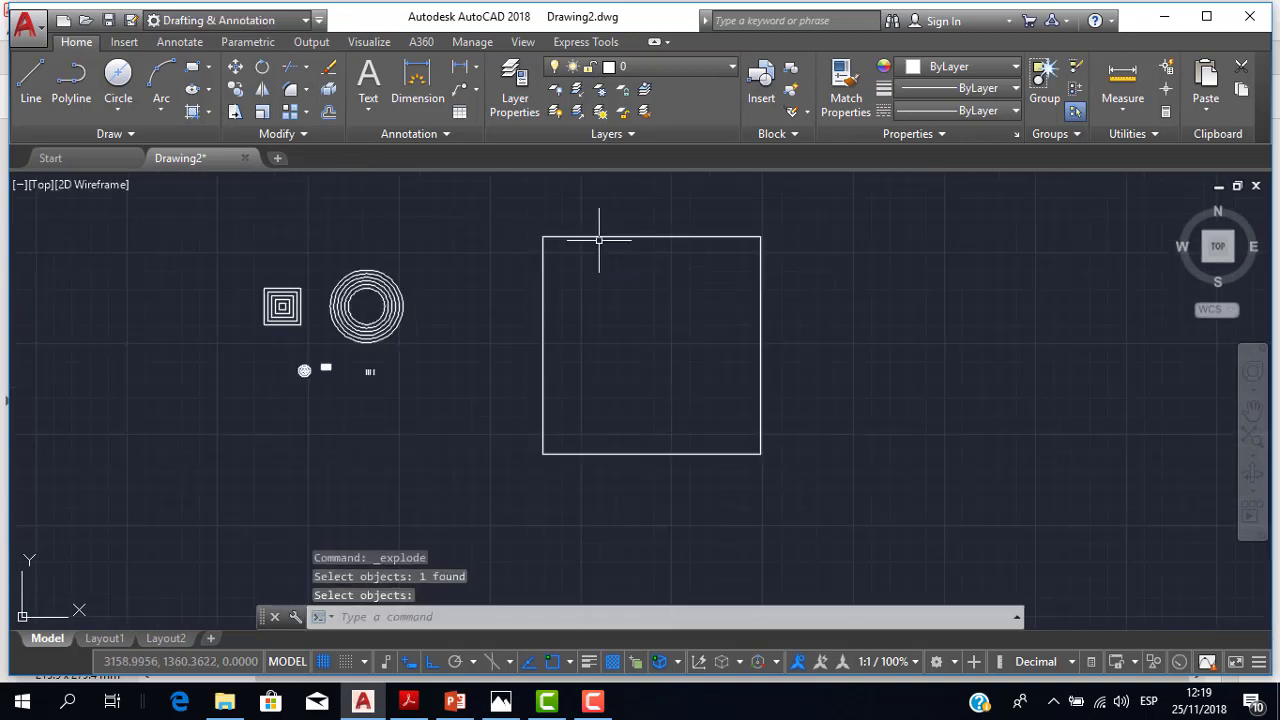
# Select the top edge to confirm separation, then review the exercise image and TRIM.pdf.
pyautogui.click(598, 225)
pyautogui.click(593, 237)
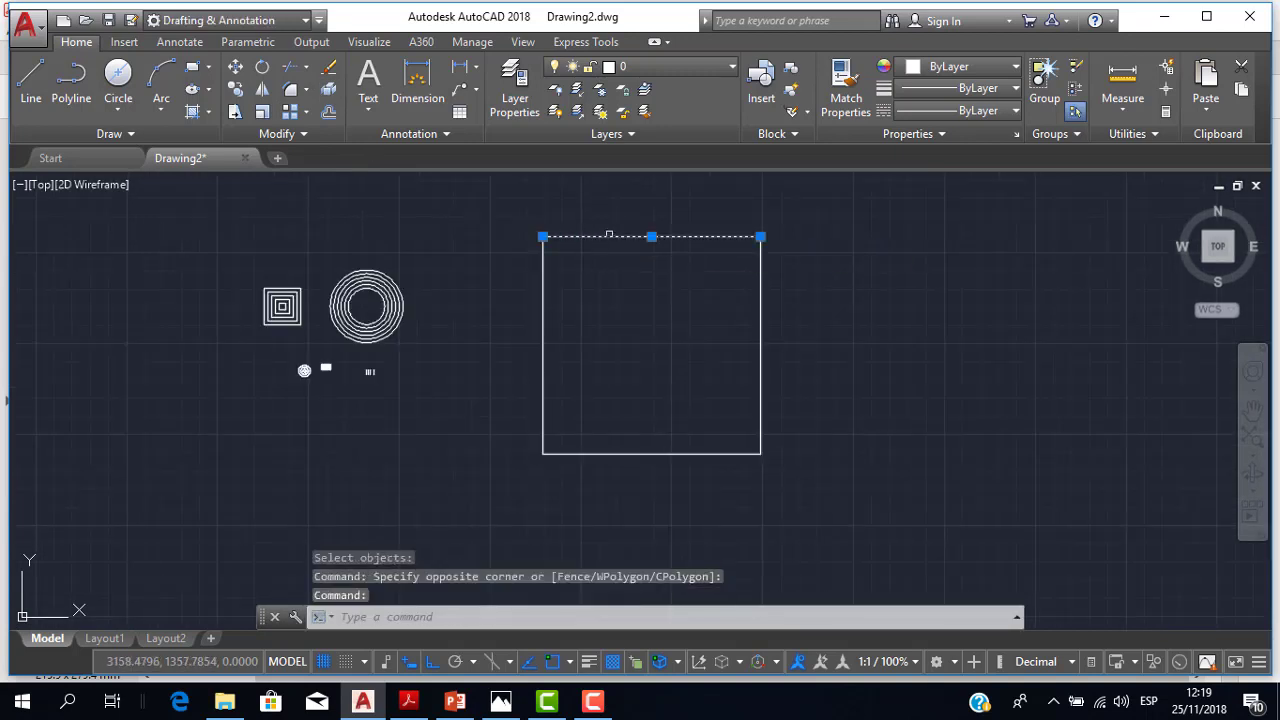
pyautogui.press('Escape')
pyautogui.press('Escape')
pyautogui.click(501, 701)
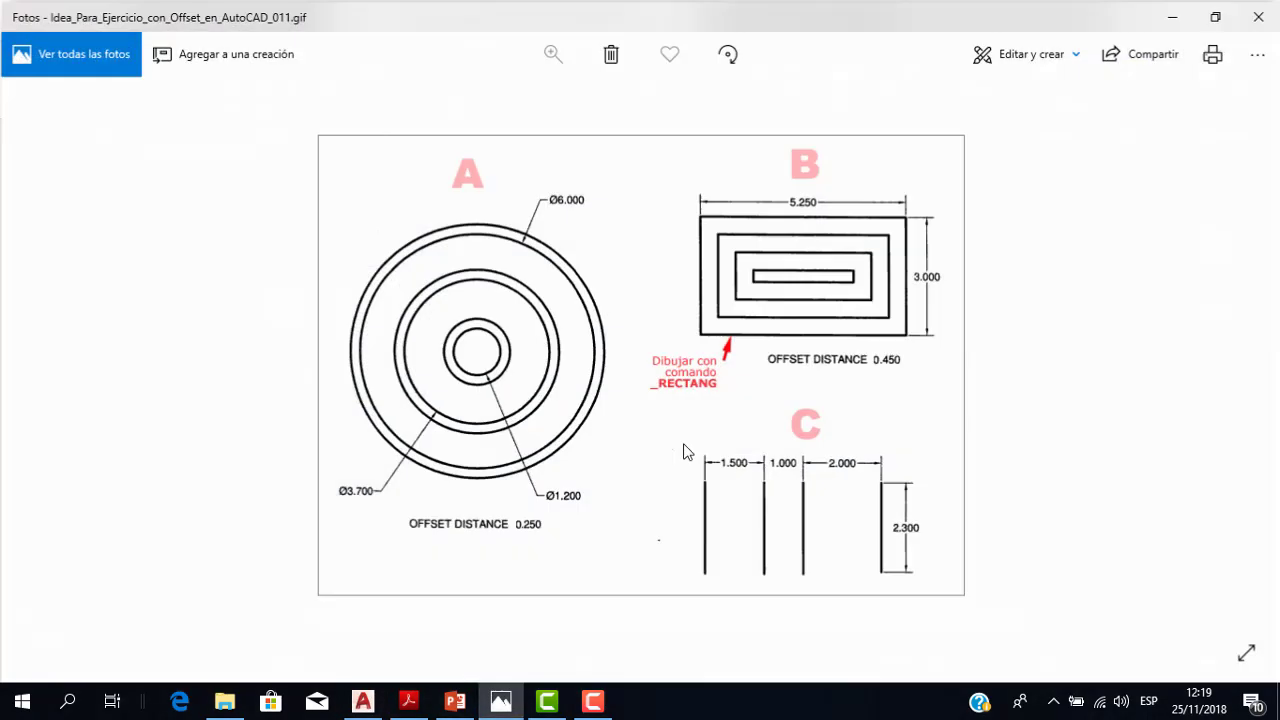
pyautogui.click(409, 697)
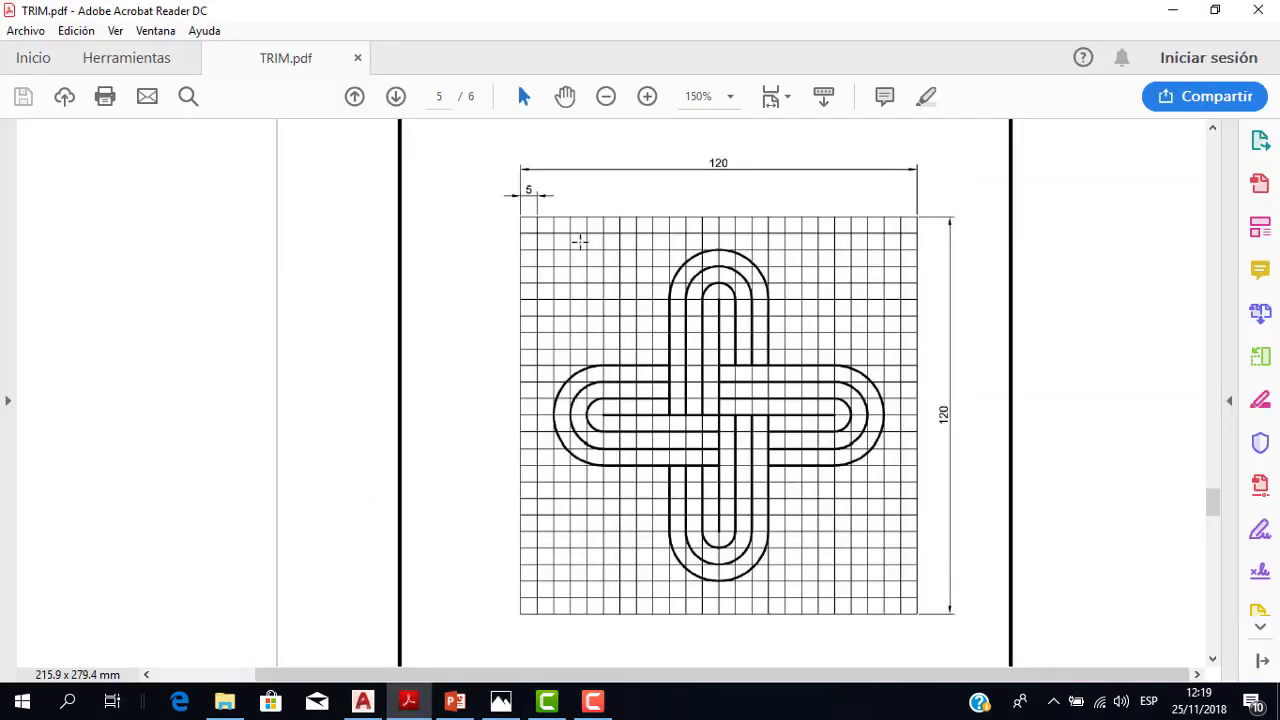
pyautogui.click(363, 701)
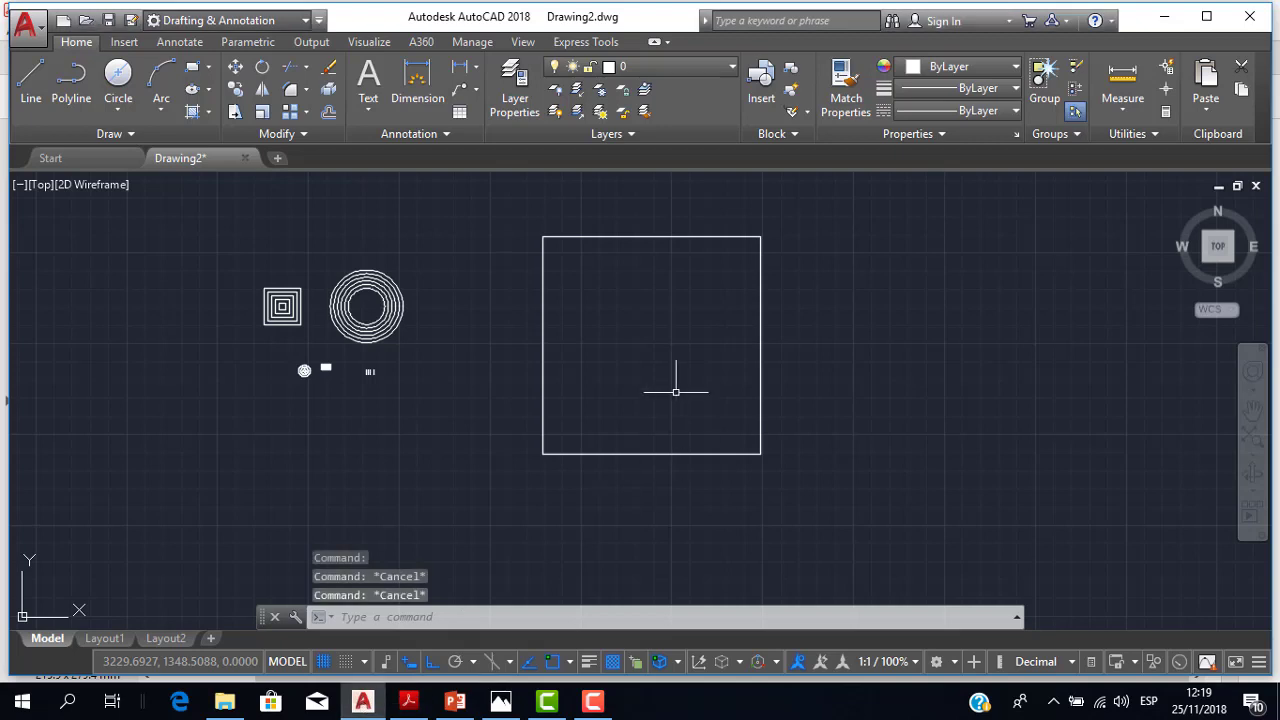
# Start OFFSET (O) at distance 5 and copy the square's right edge 5 units inward.
pyautogui.moveTo(672, 391); pyautogui.dragTo(637, 414, button='middle')
pyautogui.write('o')
pyautogui.press('Return')
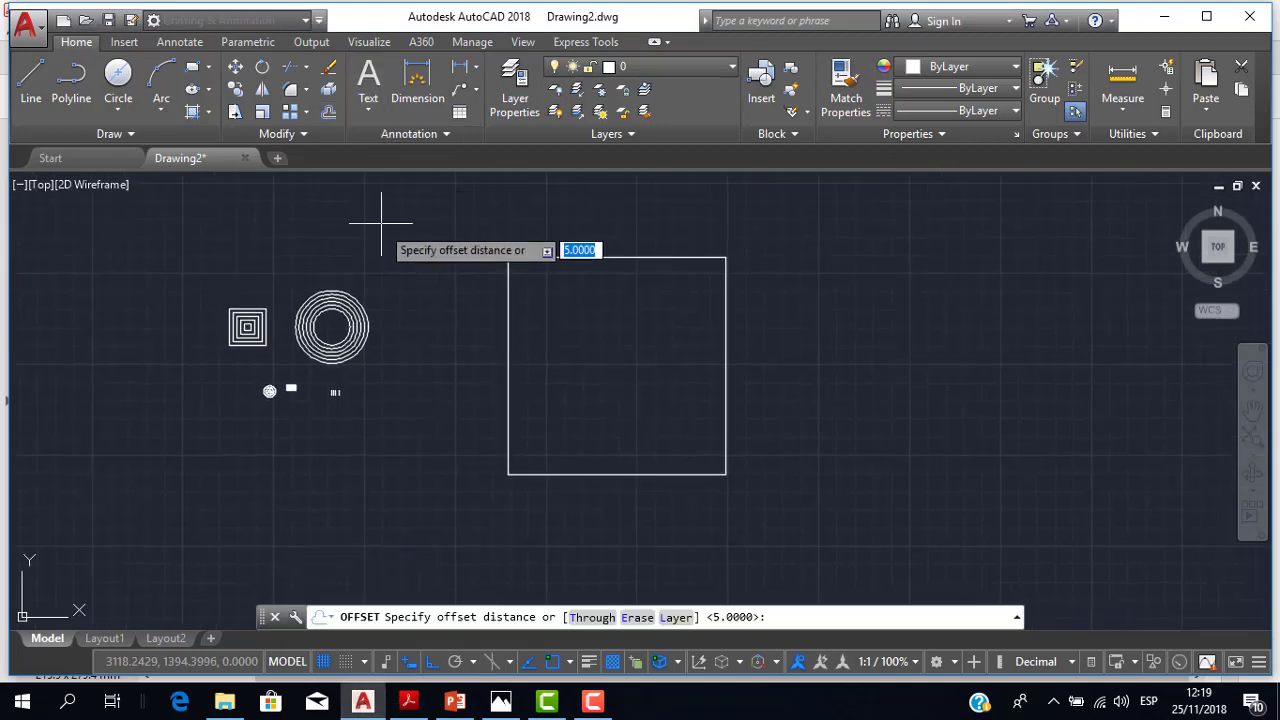
pyautogui.press('Return')
pyautogui.scroll(3, 690, 324)
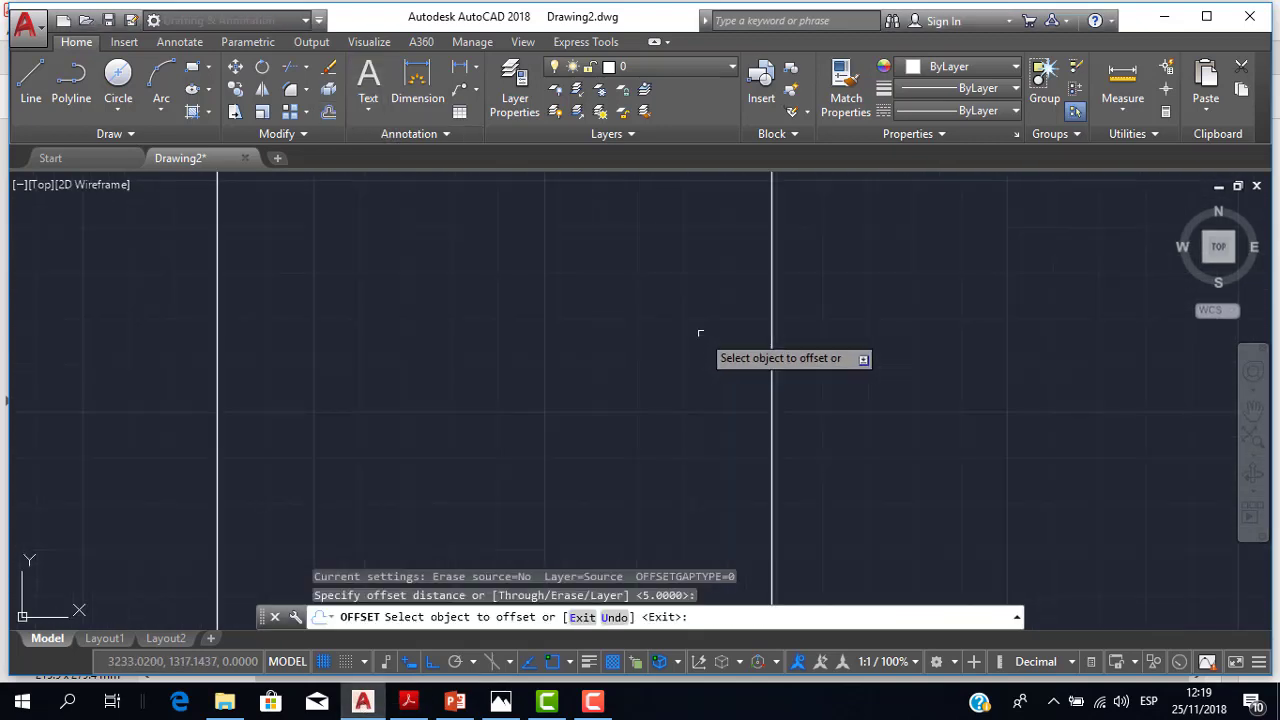
pyautogui.scroll(-3, 710, 322)
pyautogui.click(729, 336)
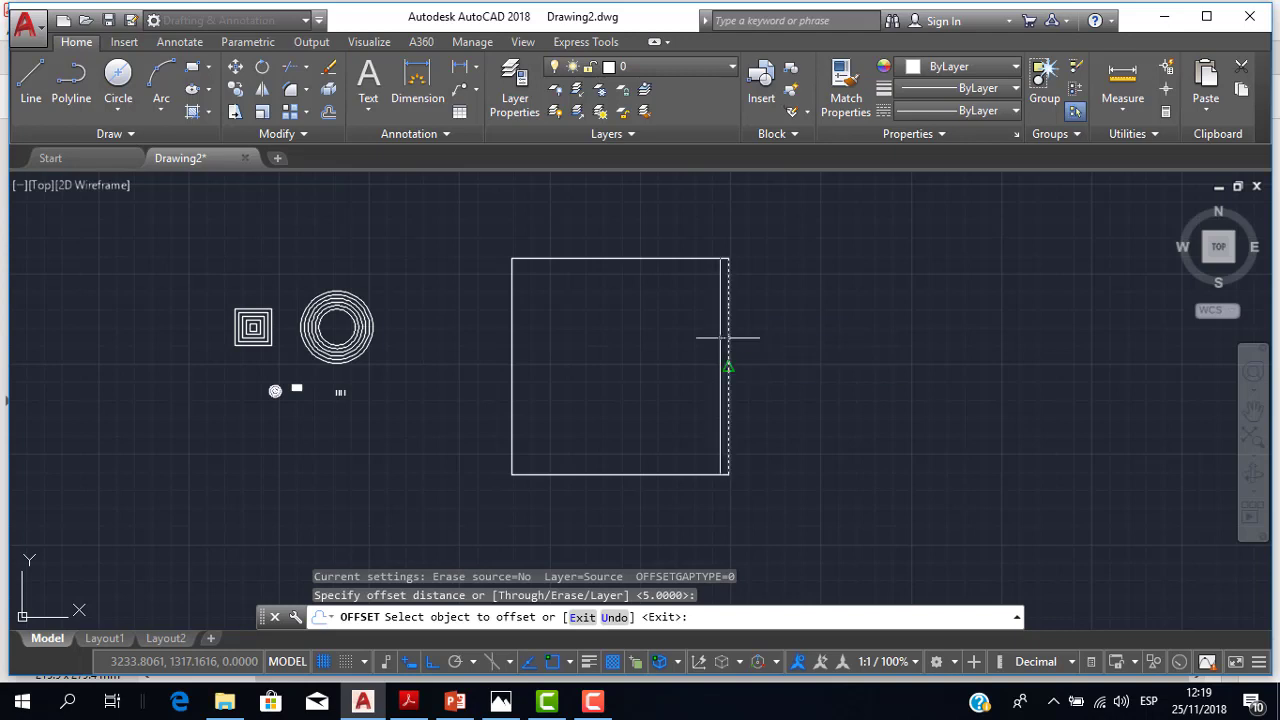
pyautogui.click(663, 337)
# Repeatedly offset each newest vertical line 5 units left across the square.
pyautogui.scroll(2, 661, 342)
pyautogui.click(757, 352)
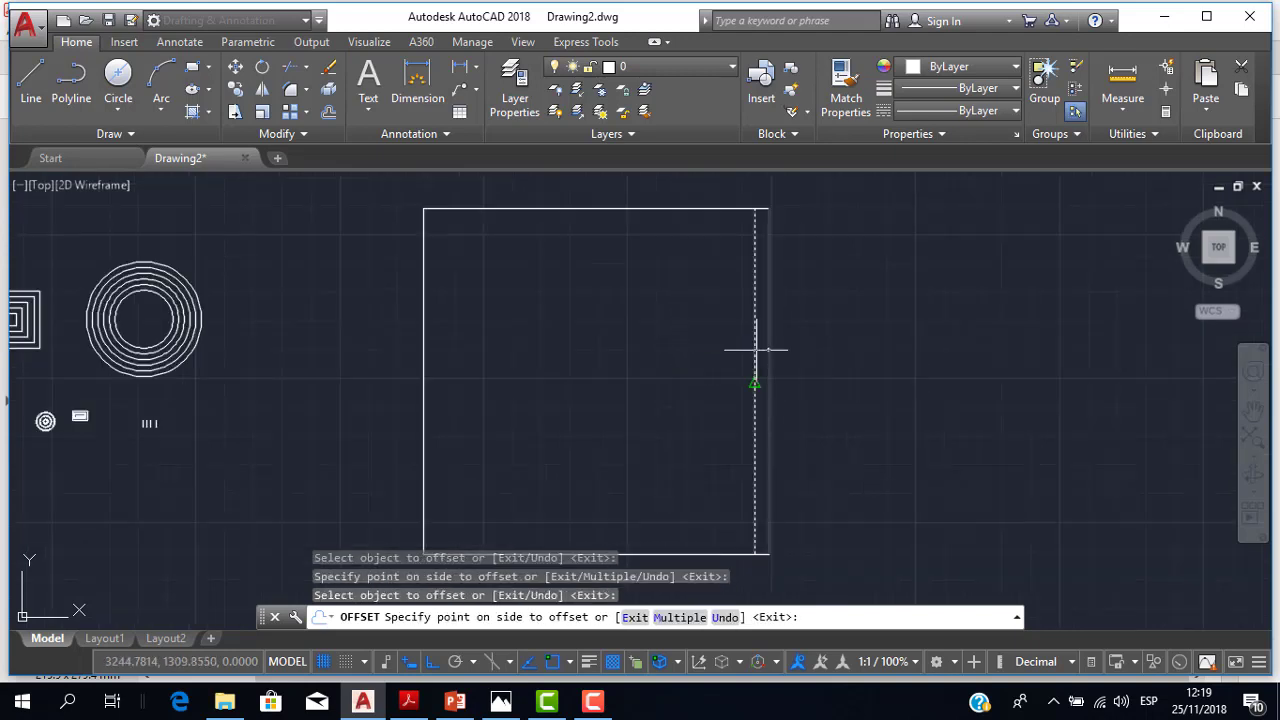
pyautogui.click(740, 357)
pyautogui.click(740, 360)
pyautogui.click(733, 360)
pyautogui.click(739, 360)
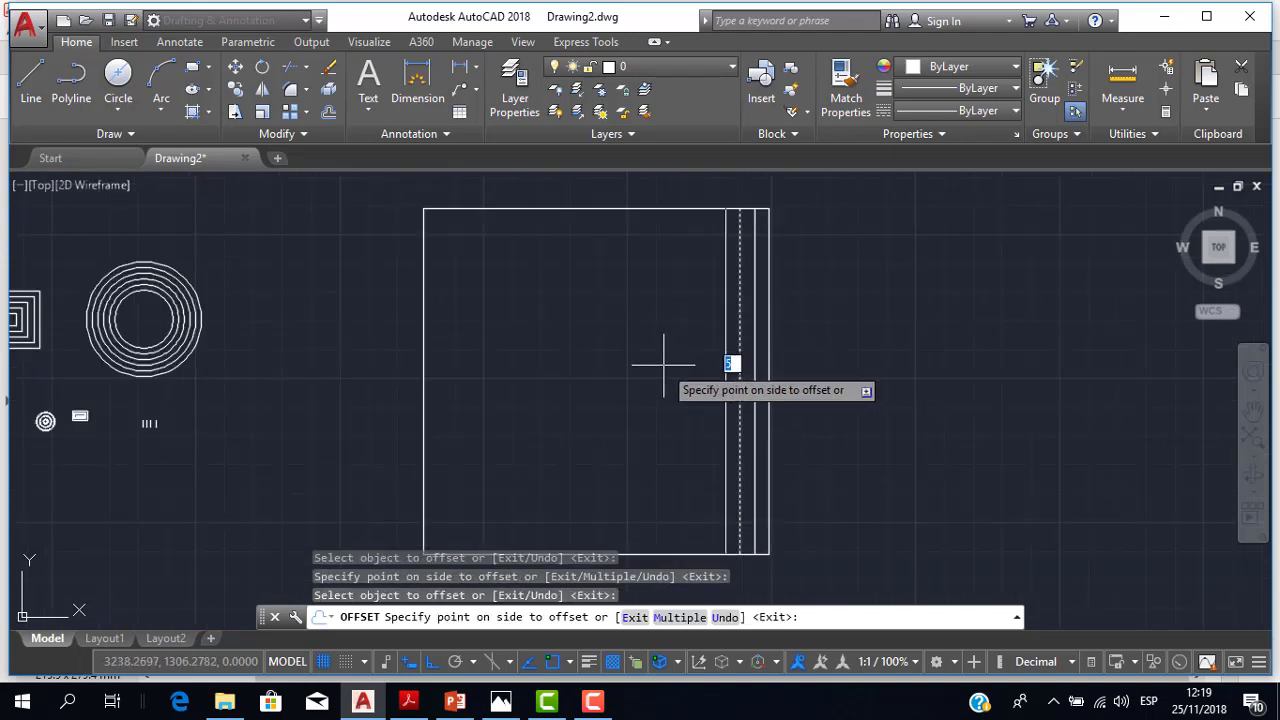
pyautogui.click(671, 363)
pyautogui.click(725, 376)
pyautogui.click(659, 359)
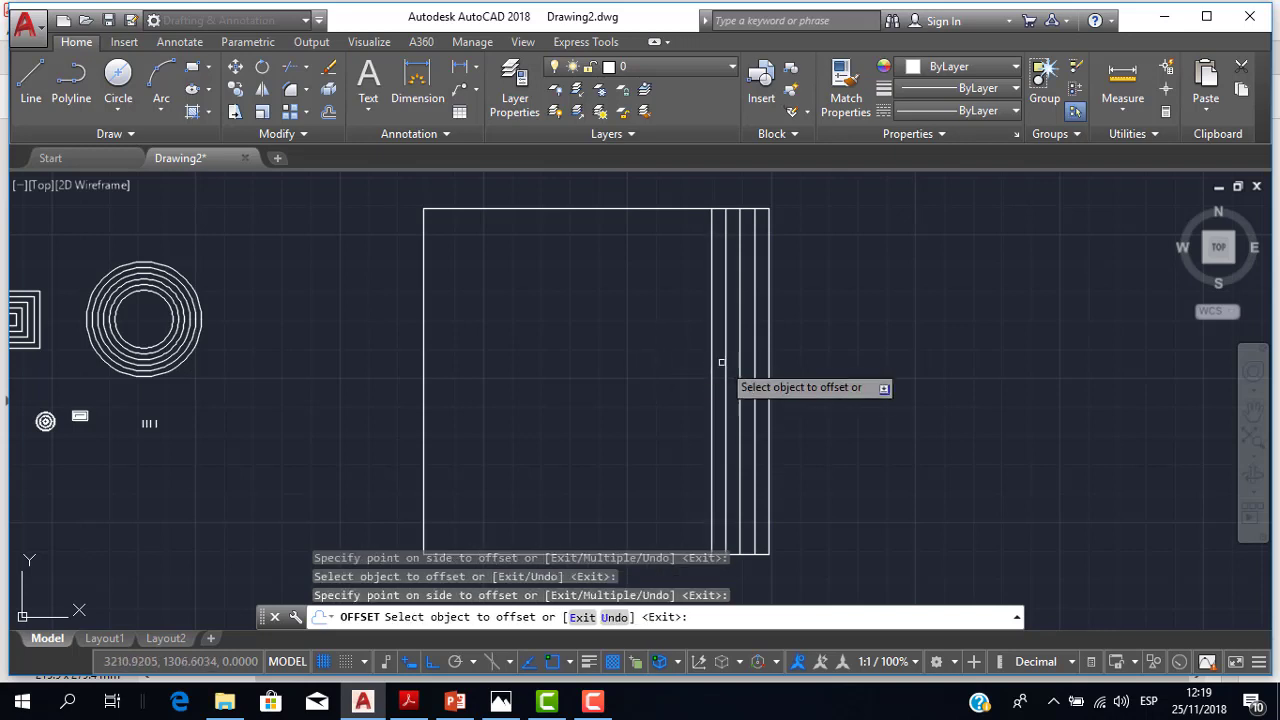
pyautogui.click(713, 364)
pyautogui.click(630, 368)
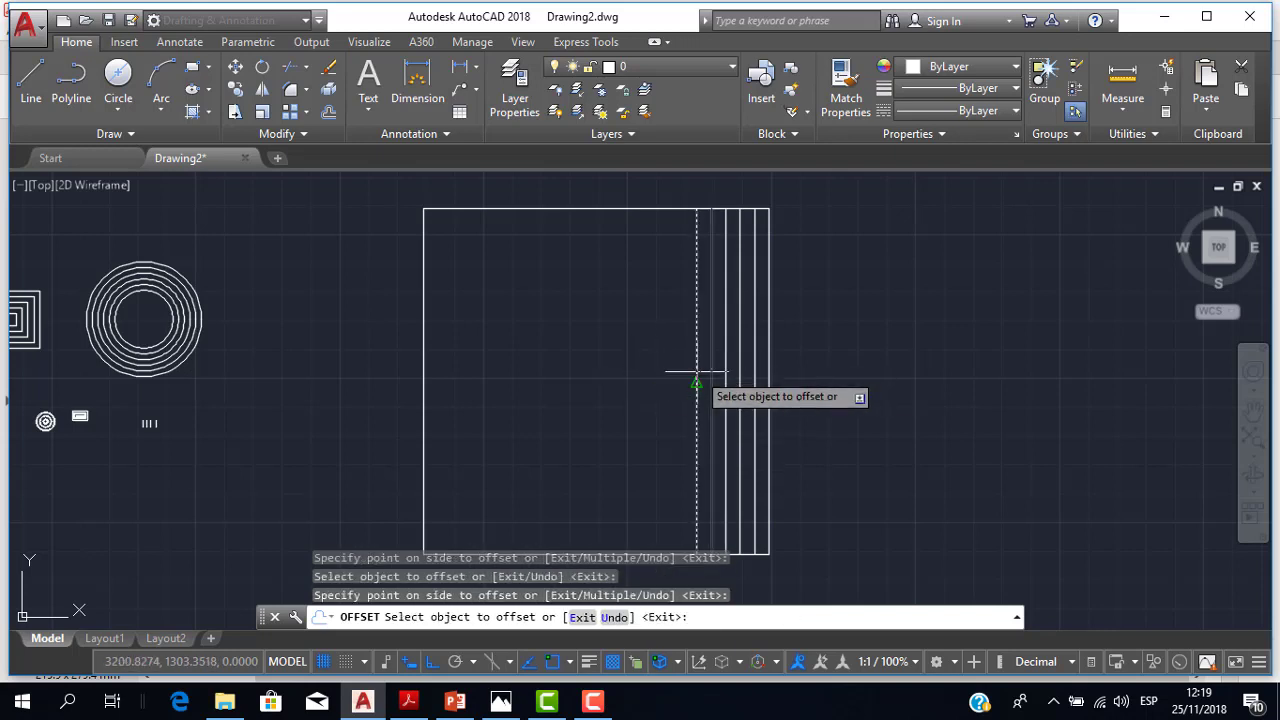
pyautogui.click(697, 373)
pyautogui.click(646, 366)
pyautogui.click(684, 398)
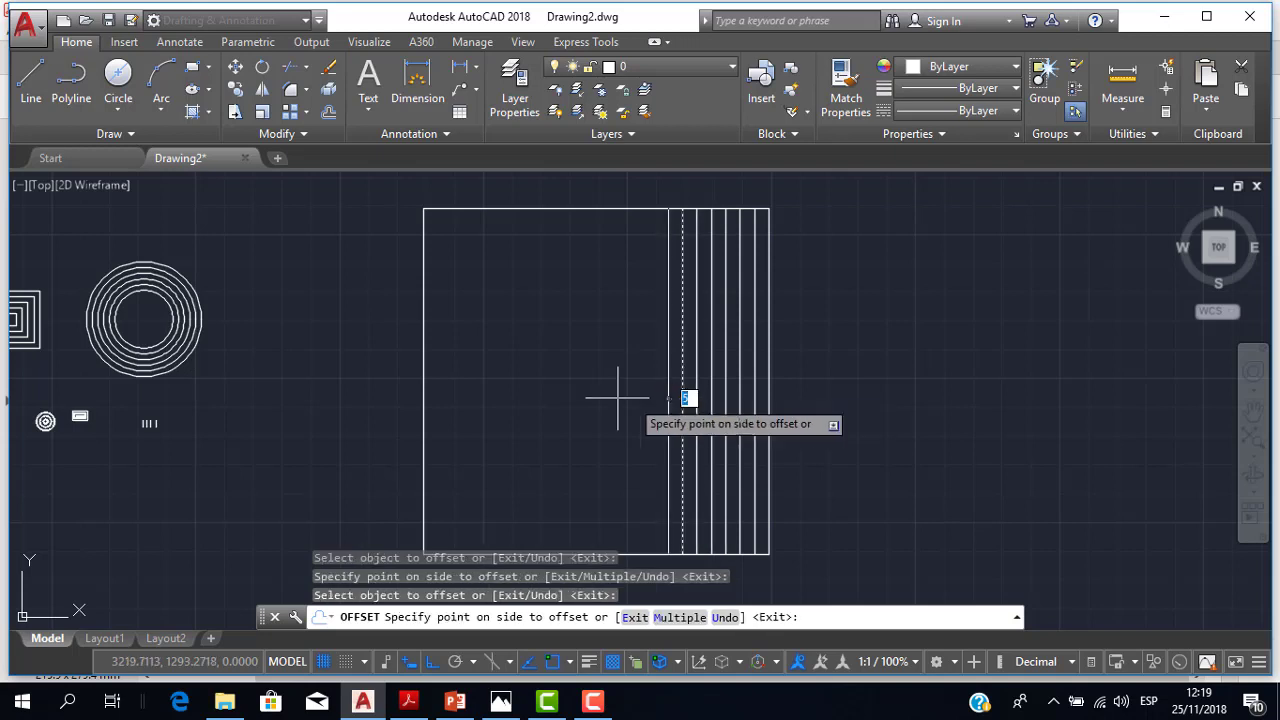
pyautogui.click(617, 398)
pyautogui.click(668, 397)
pyautogui.click(642, 408)
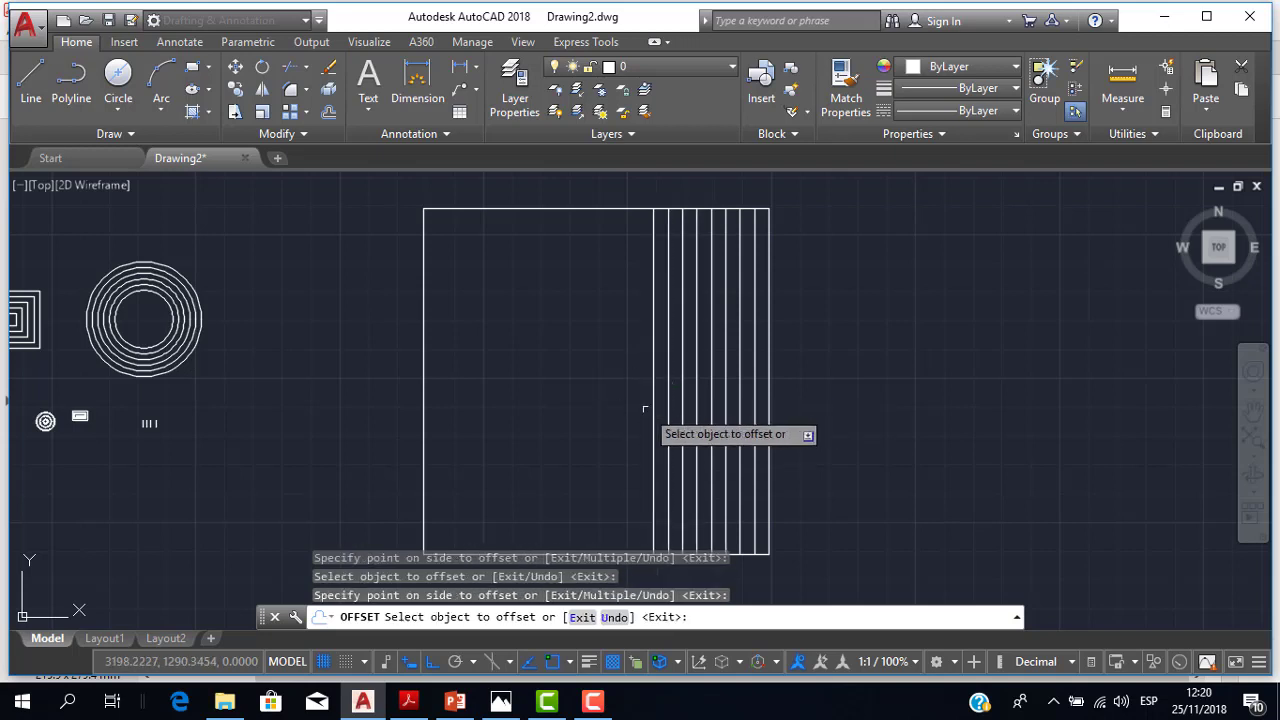
pyautogui.click(653, 402)
pyautogui.click(643, 416)
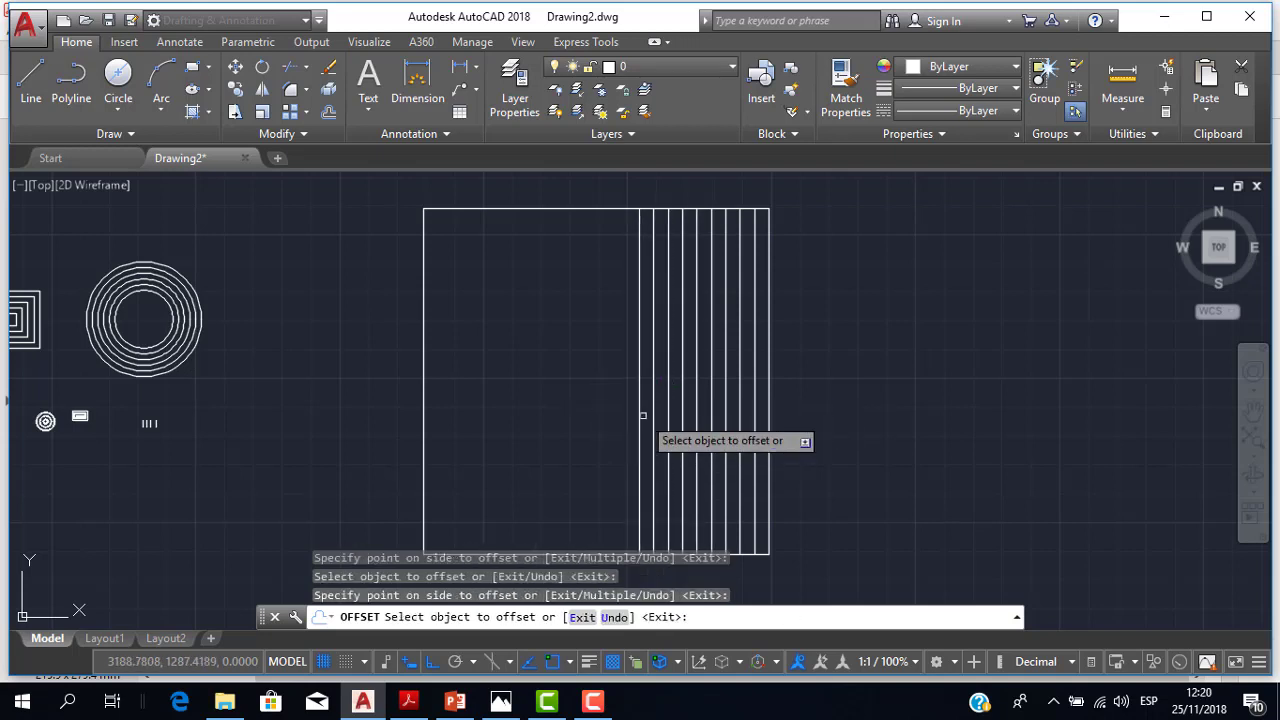
pyautogui.click(641, 418)
pyautogui.click(594, 420)
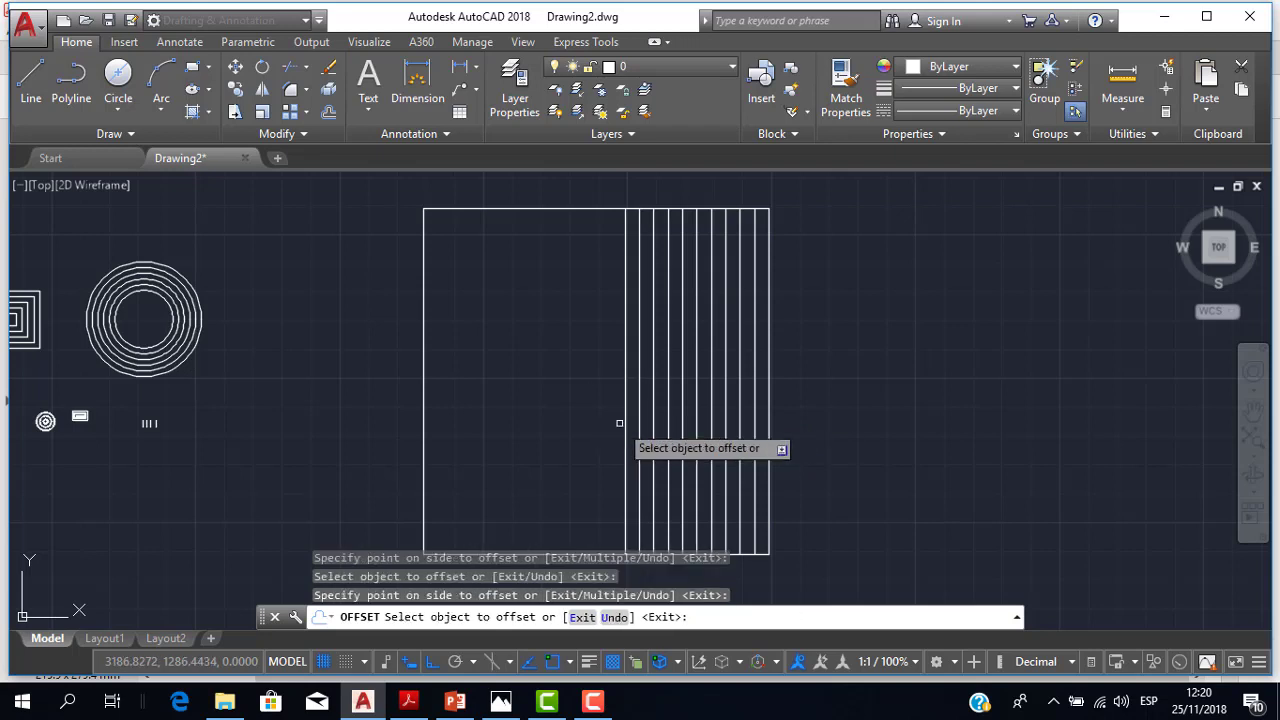
pyautogui.click(622, 426)
pyautogui.click(596, 428)
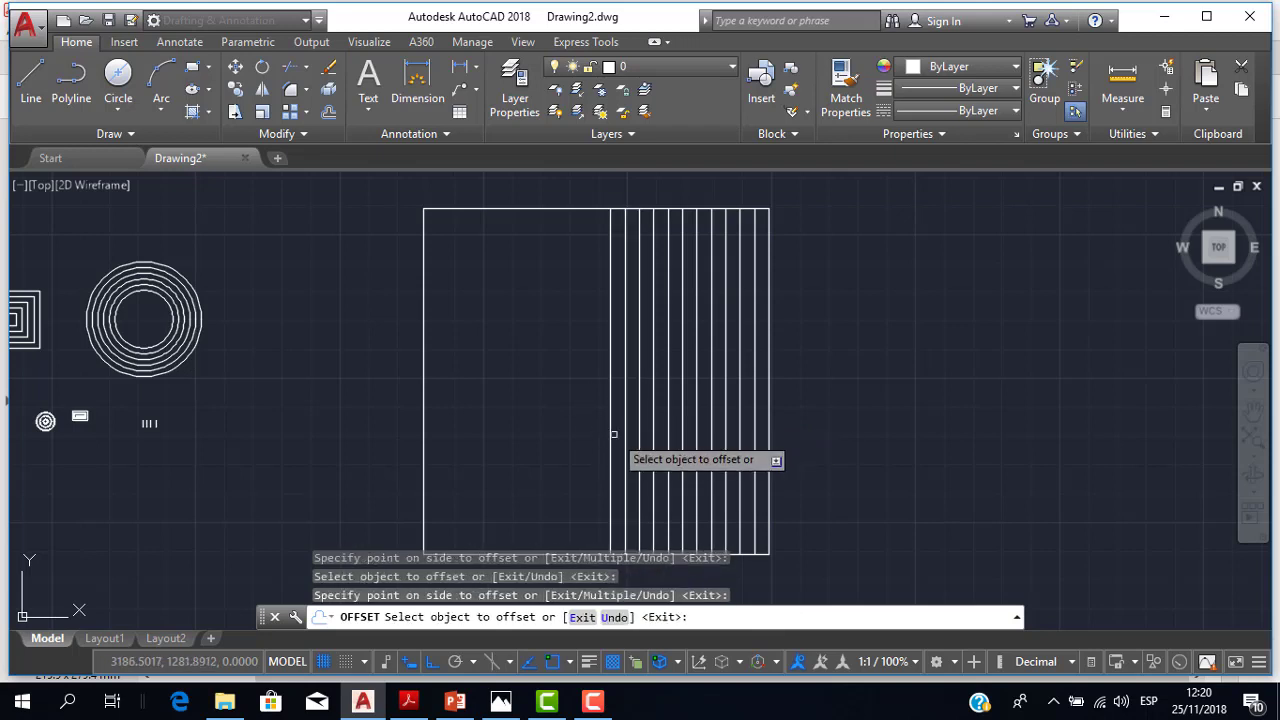
pyautogui.click(611, 435)
pyautogui.click(582, 431)
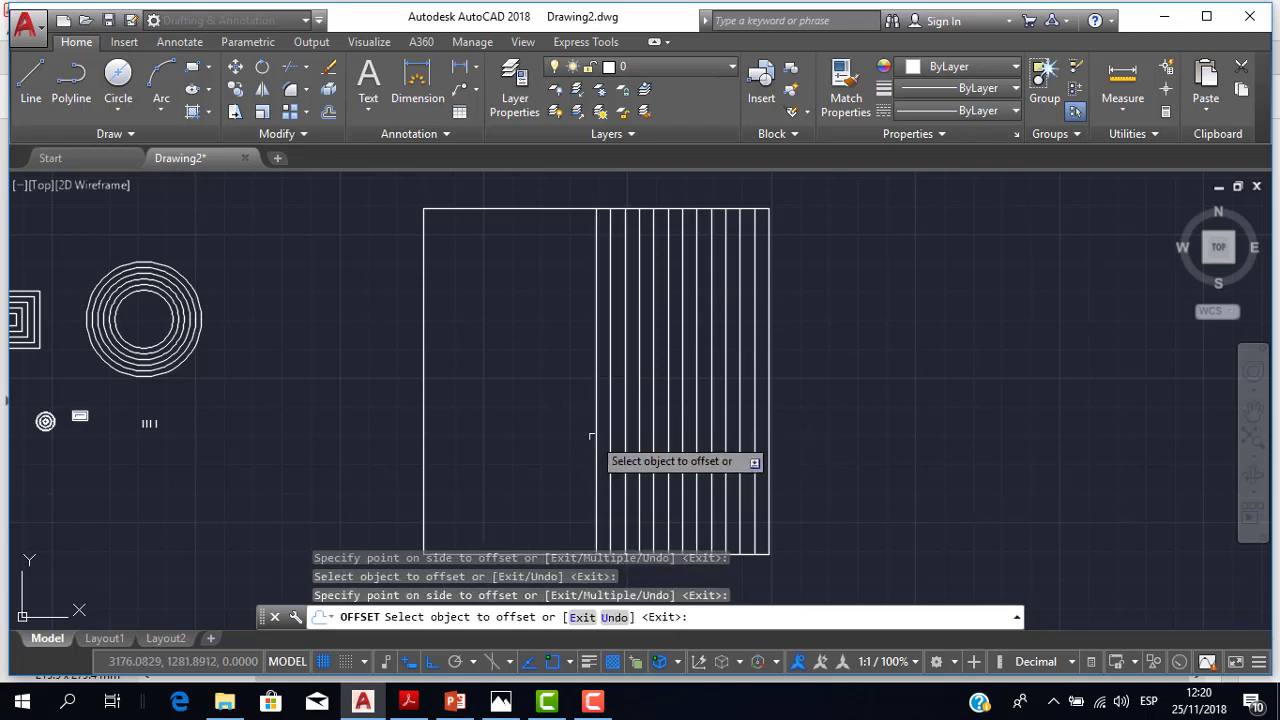
pyautogui.click(595, 439)
pyautogui.click(572, 439)
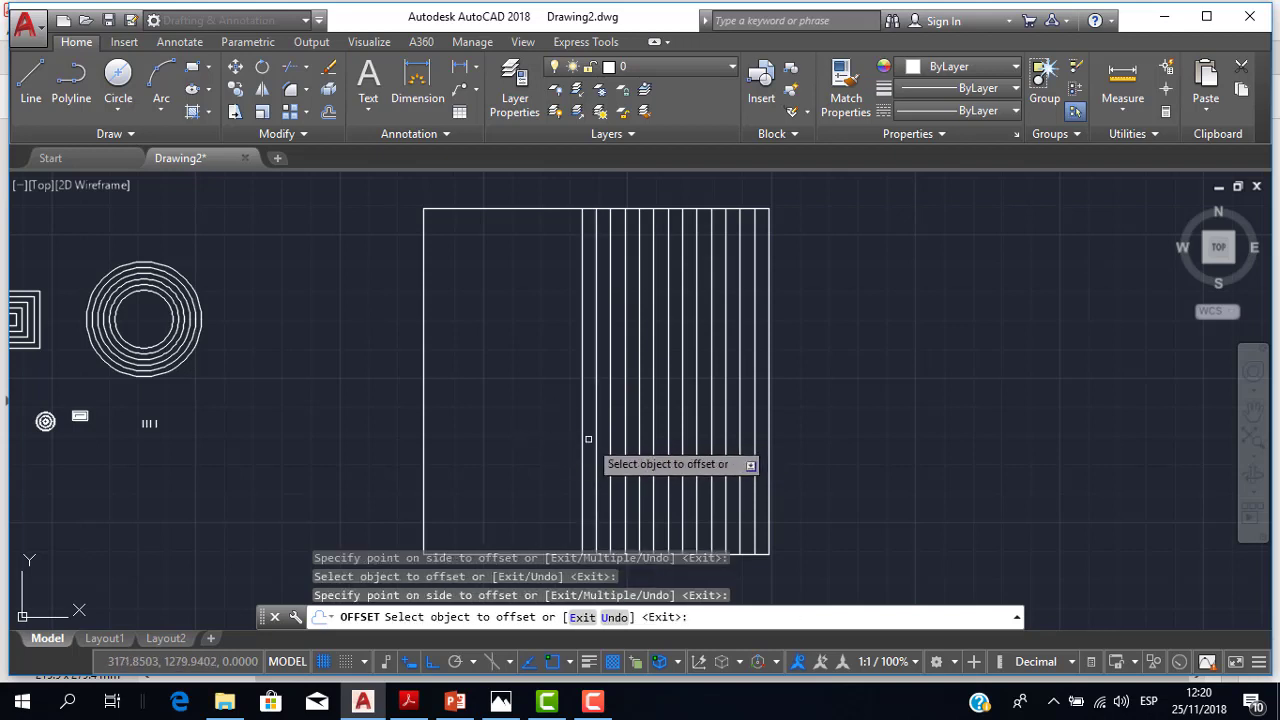
pyautogui.click(579, 441)
pyautogui.click(582, 445)
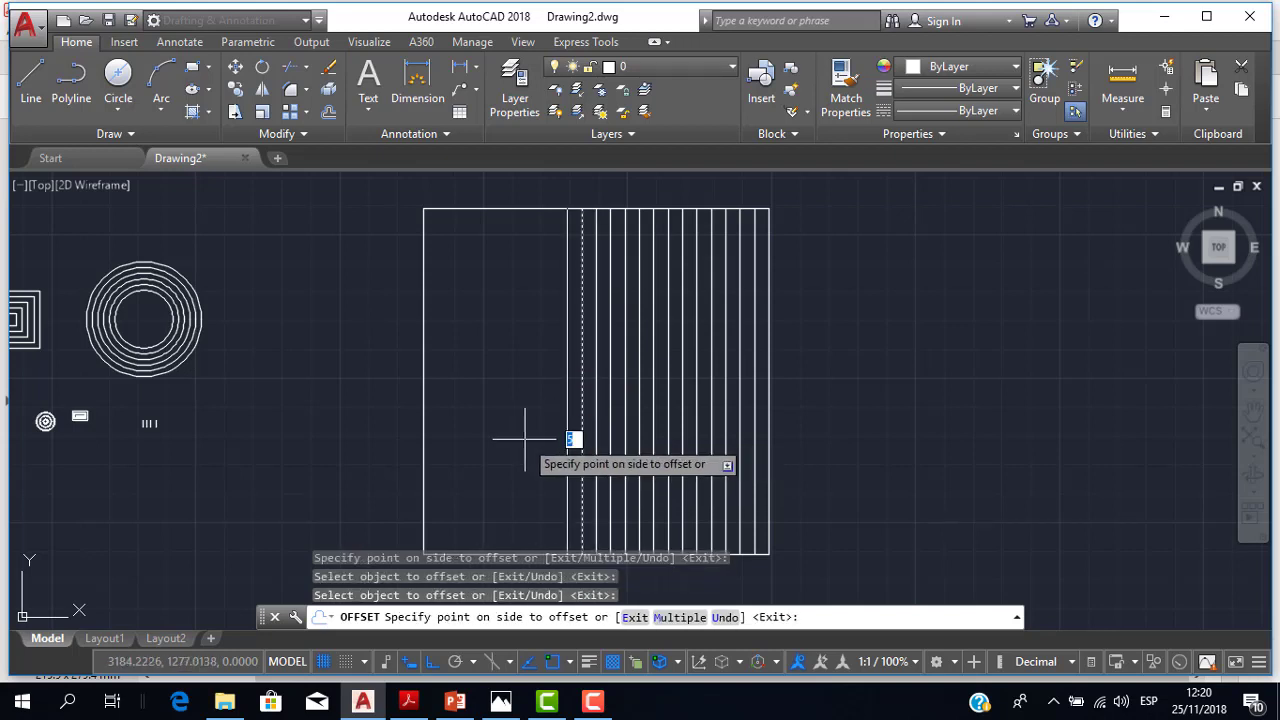
pyautogui.click(524, 434)
pyautogui.click(568, 437)
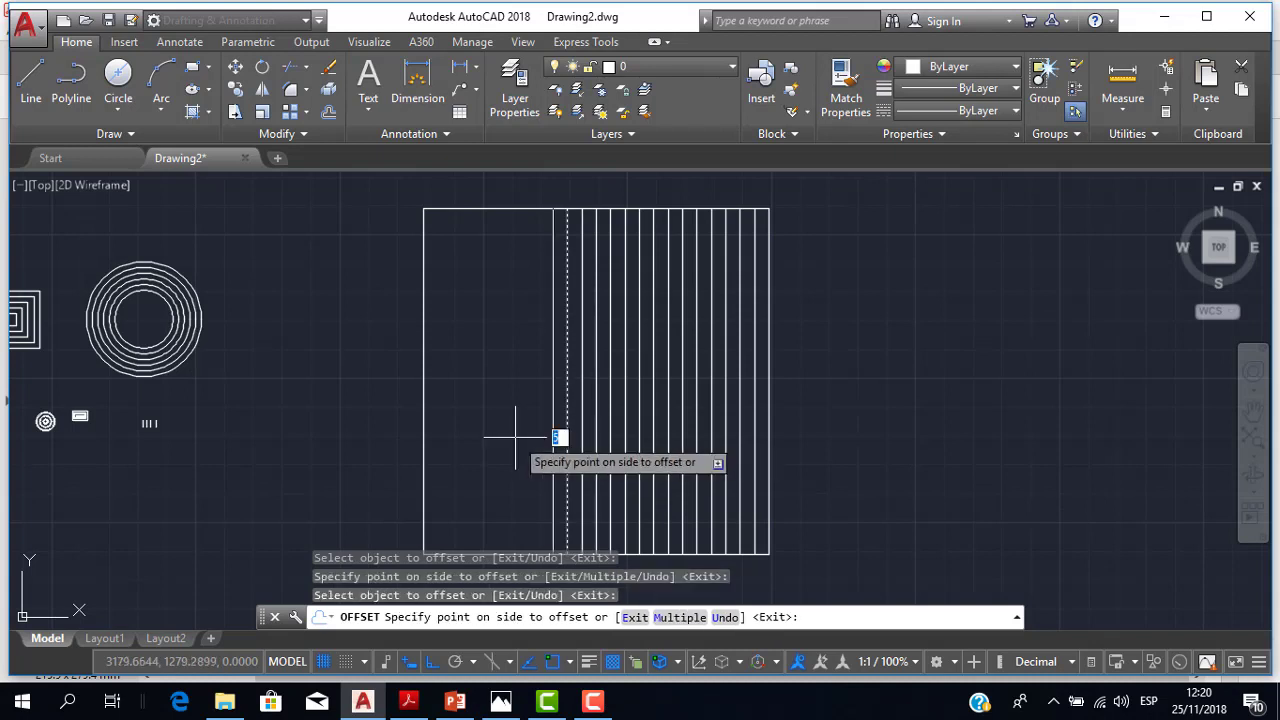
pyautogui.click(527, 438)
pyautogui.click(551, 452)
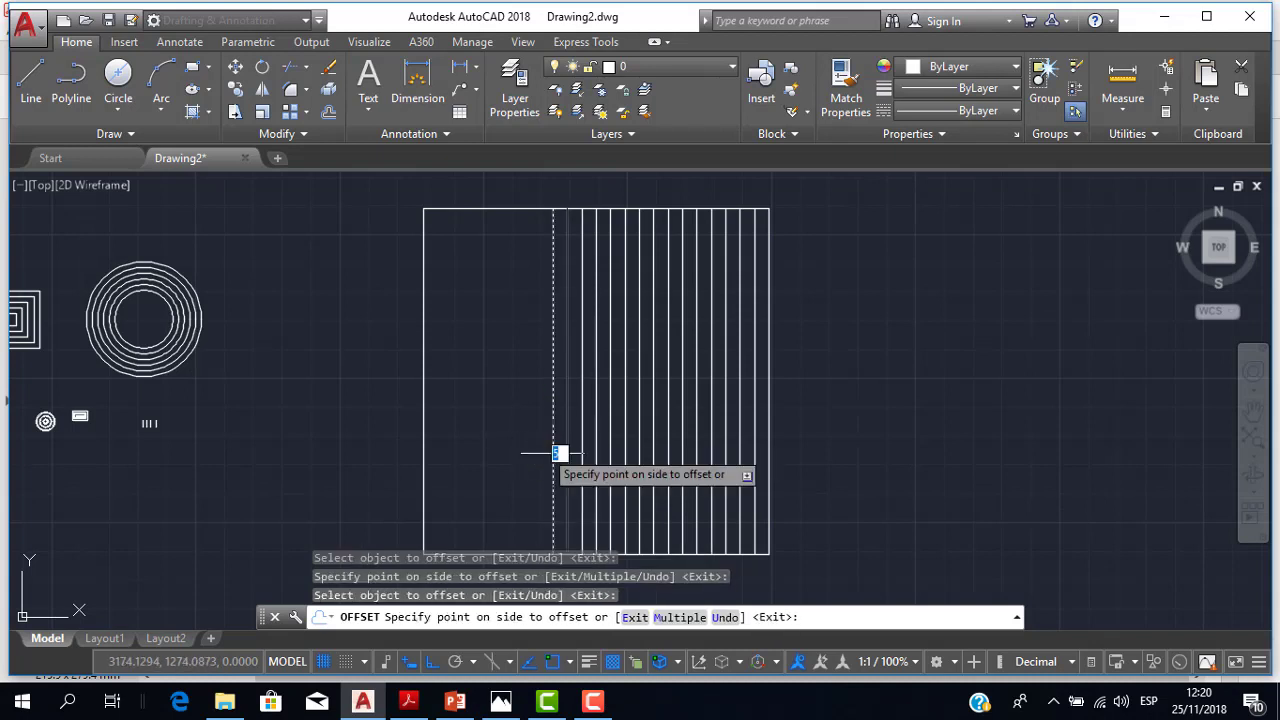
pyautogui.click(506, 446)
pyautogui.click(533, 455)
pyautogui.click(515, 455)
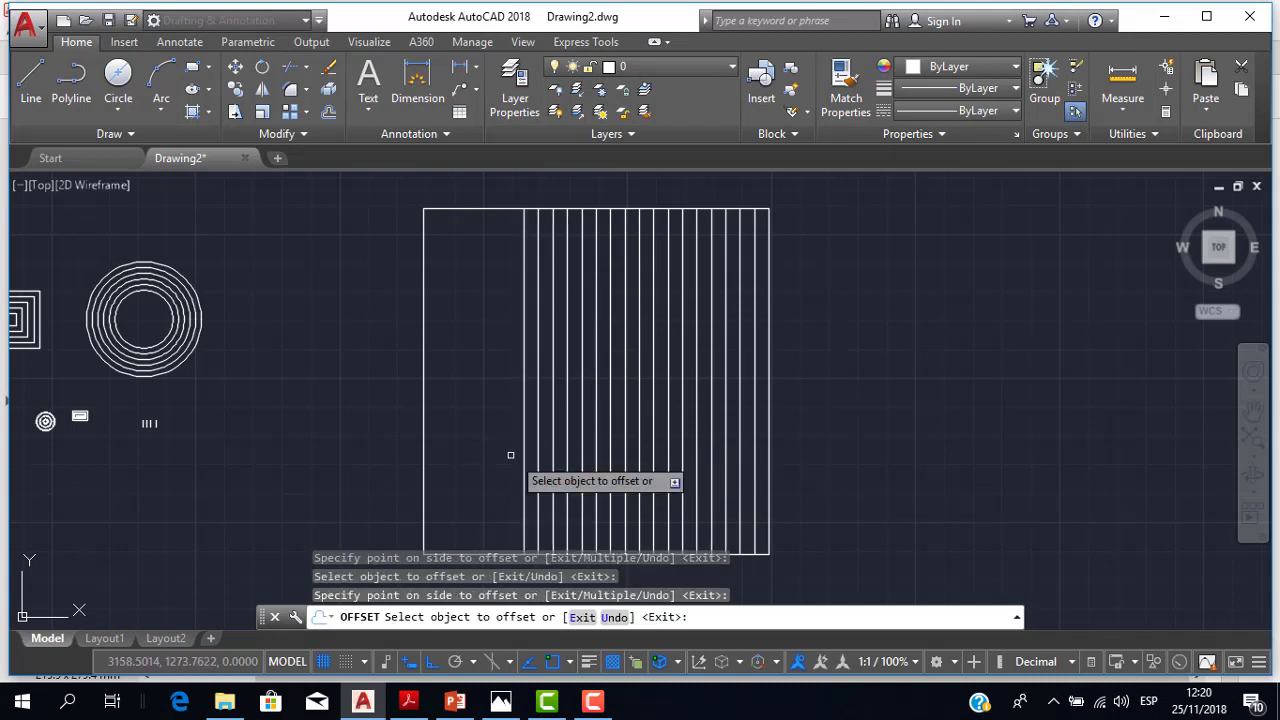
pyautogui.click(526, 465)
pyautogui.click(503, 466)
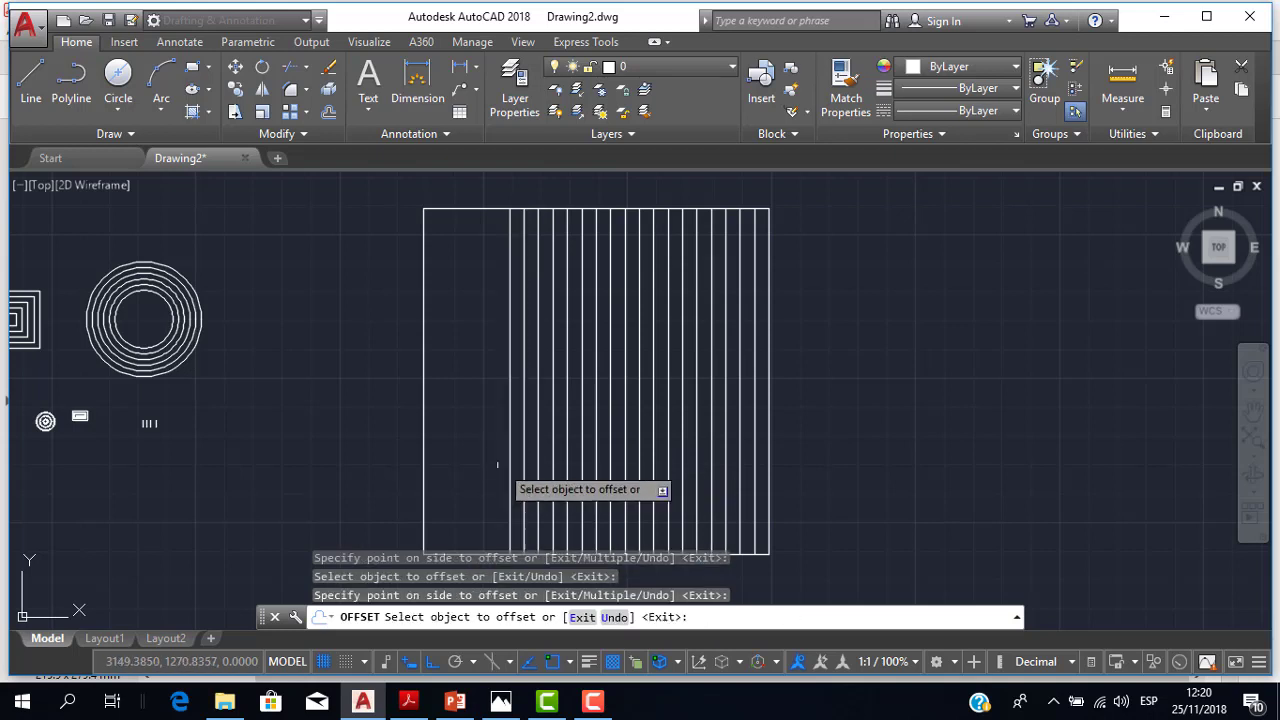
pyautogui.click(510, 467)
pyautogui.click(489, 465)
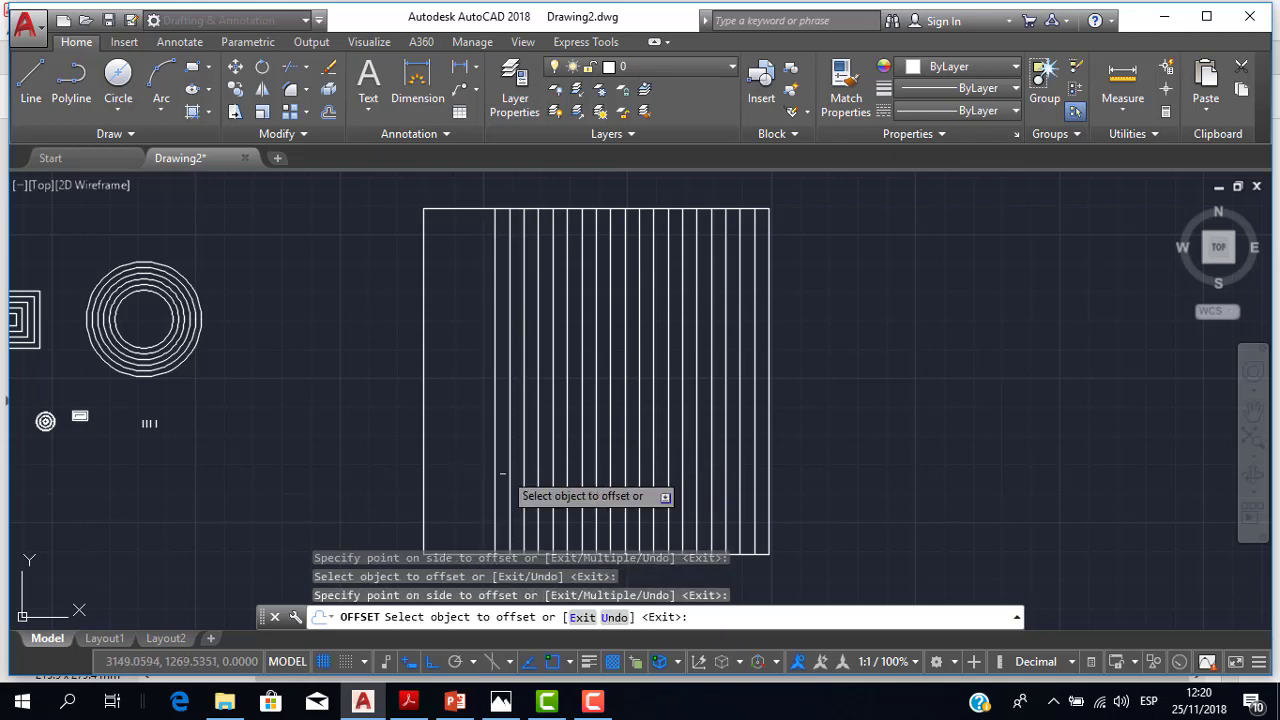
pyautogui.click(494, 471)
pyautogui.click(488, 470)
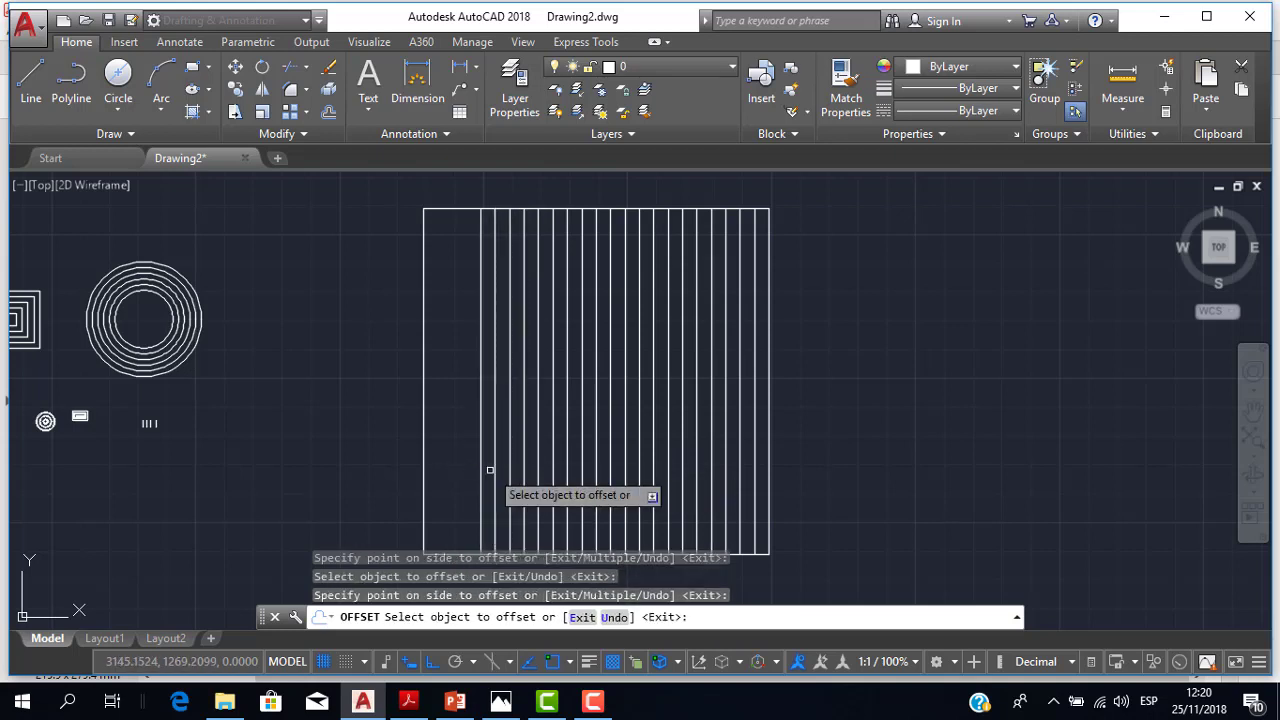
pyautogui.click(482, 470)
pyautogui.click(445, 464)
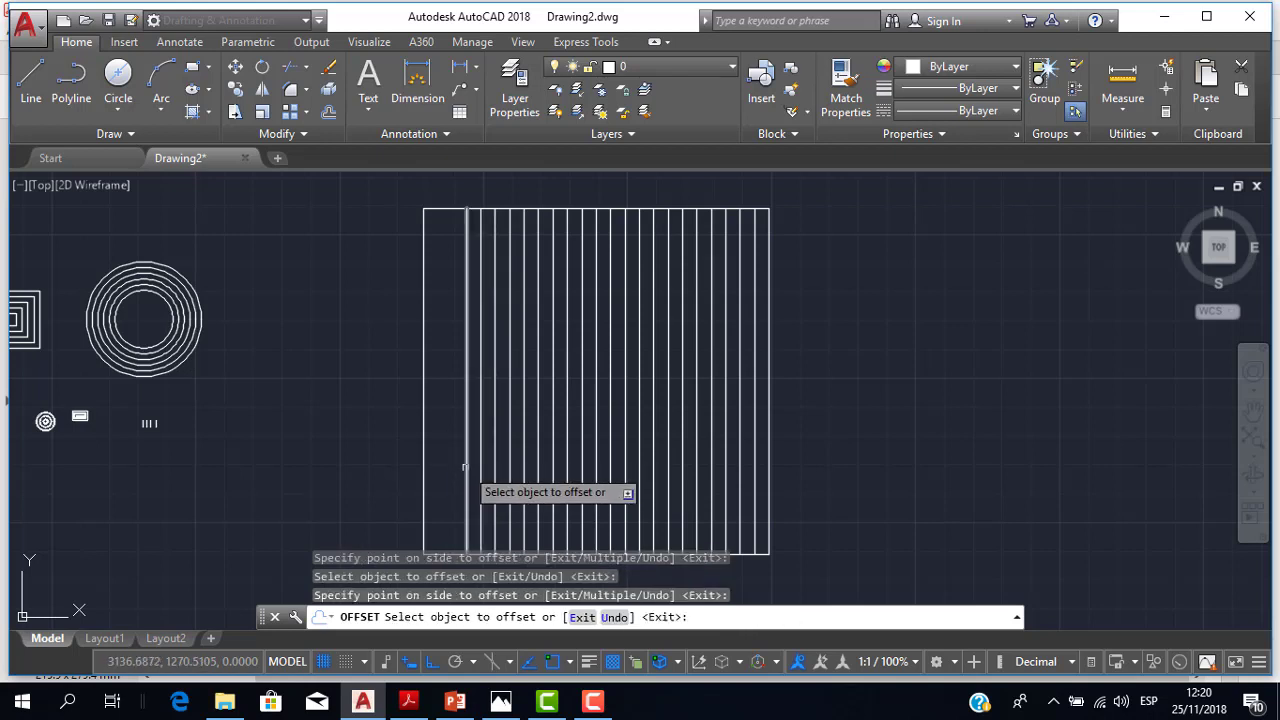
pyautogui.click(466, 468)
pyautogui.click(453, 467)
pyautogui.click(454, 469)
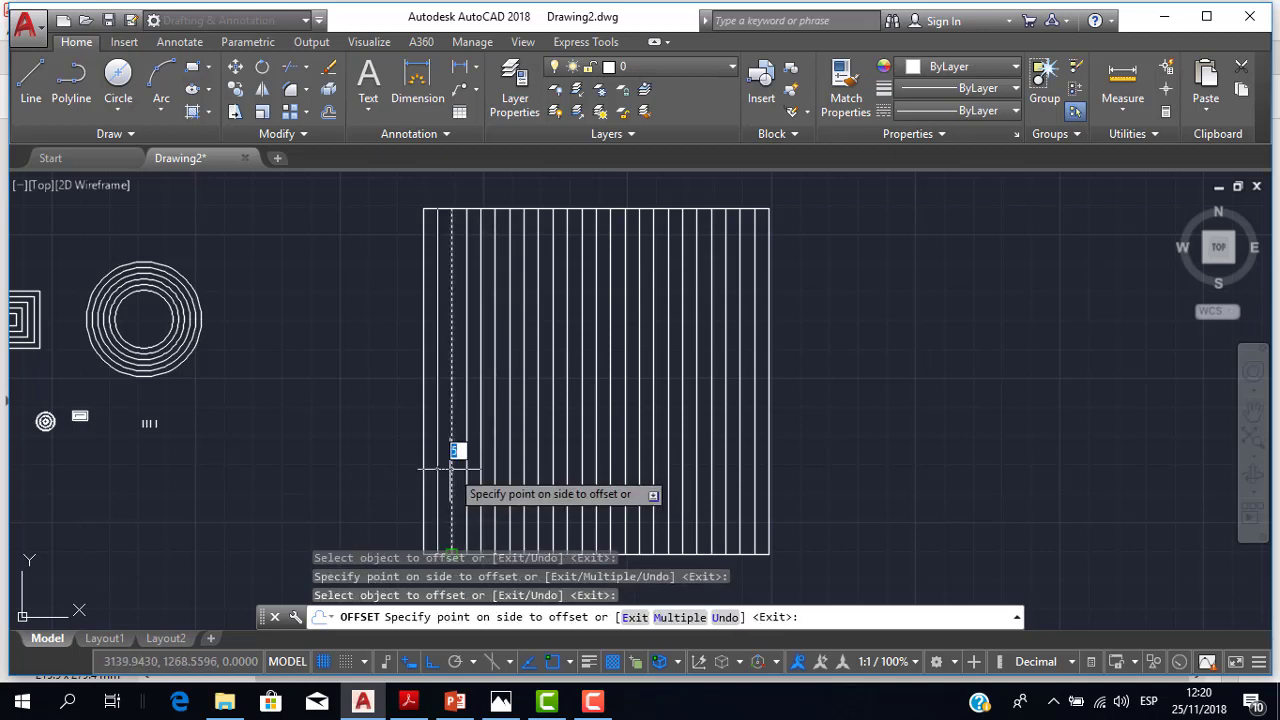
pyautogui.click(440, 468)
# Offset the top edge twice and undo both misplaced copies.
pyautogui.scroll(2, 598, 210)
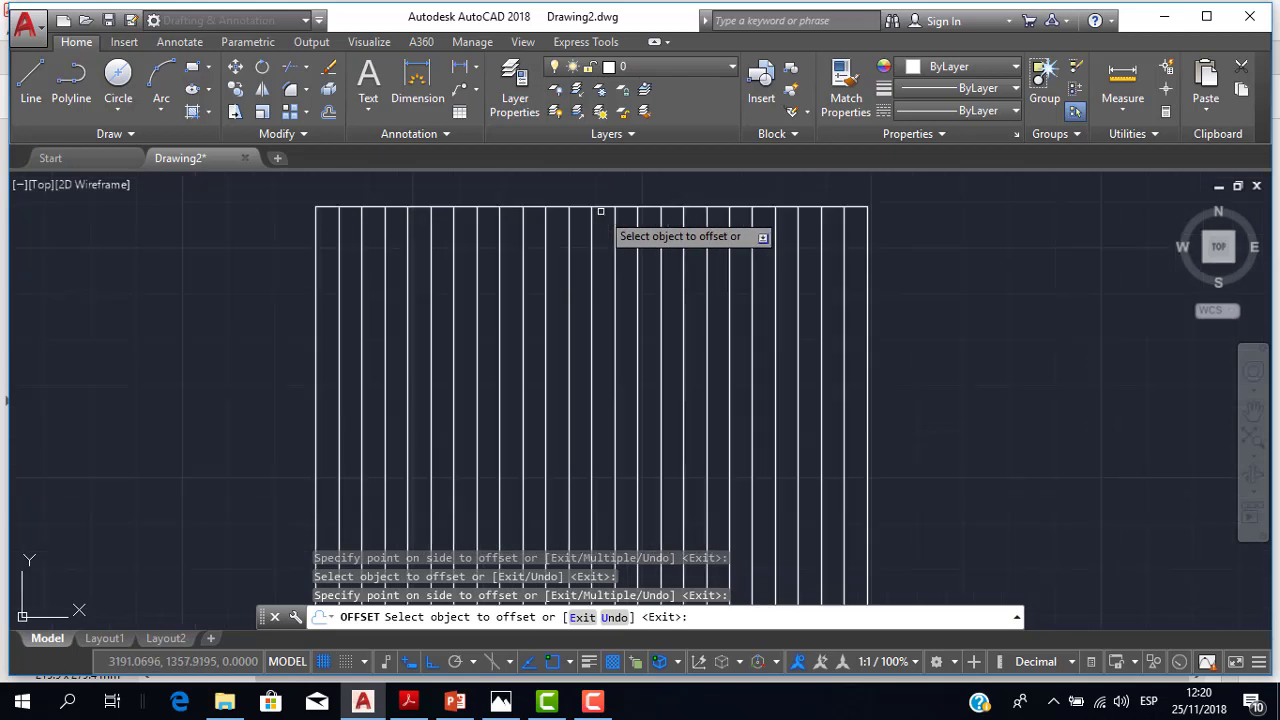
pyautogui.click(601, 208)
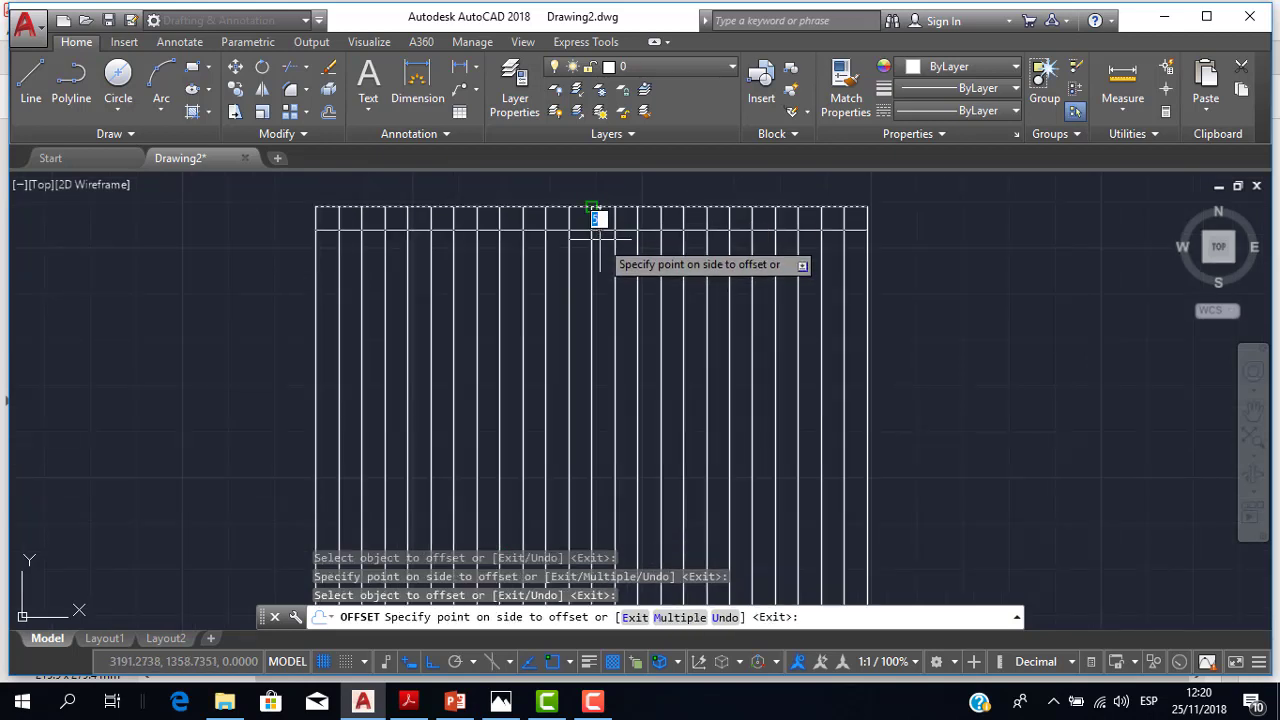
pyautogui.click(600, 196)
pyautogui.hotkey('ctrl', 'z')
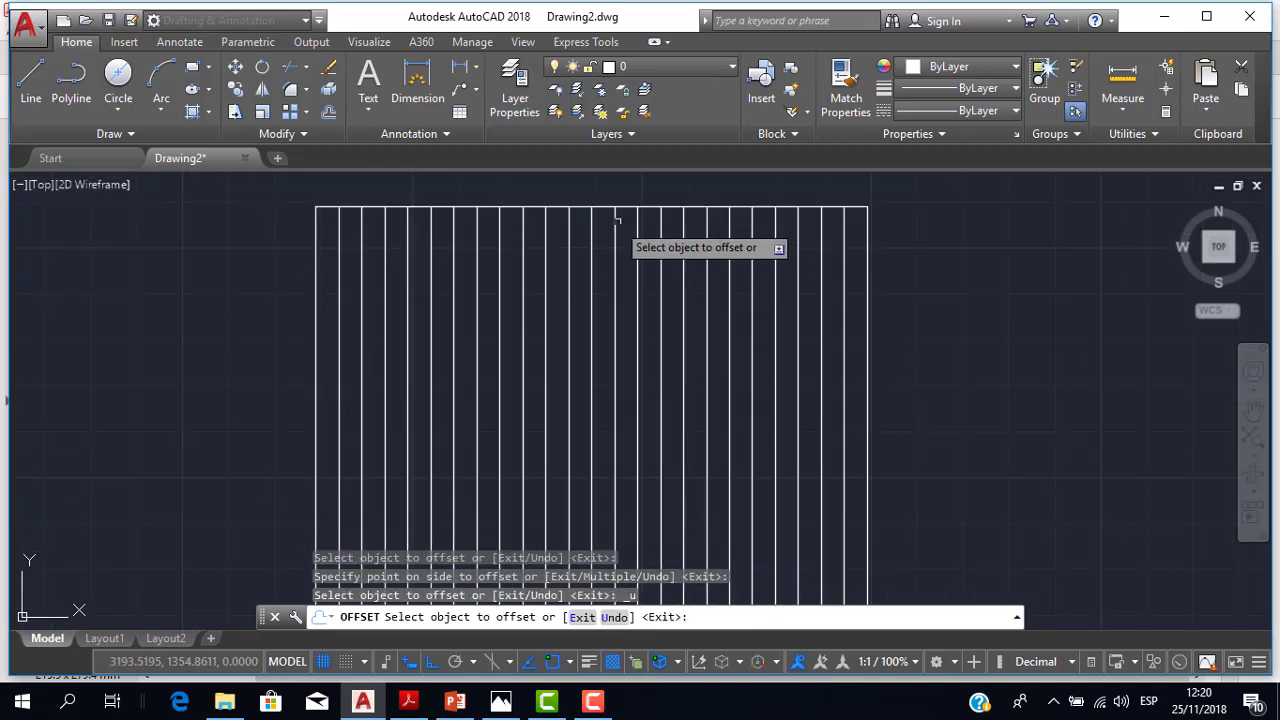
pyautogui.click(623, 208)
pyautogui.click(630, 222)
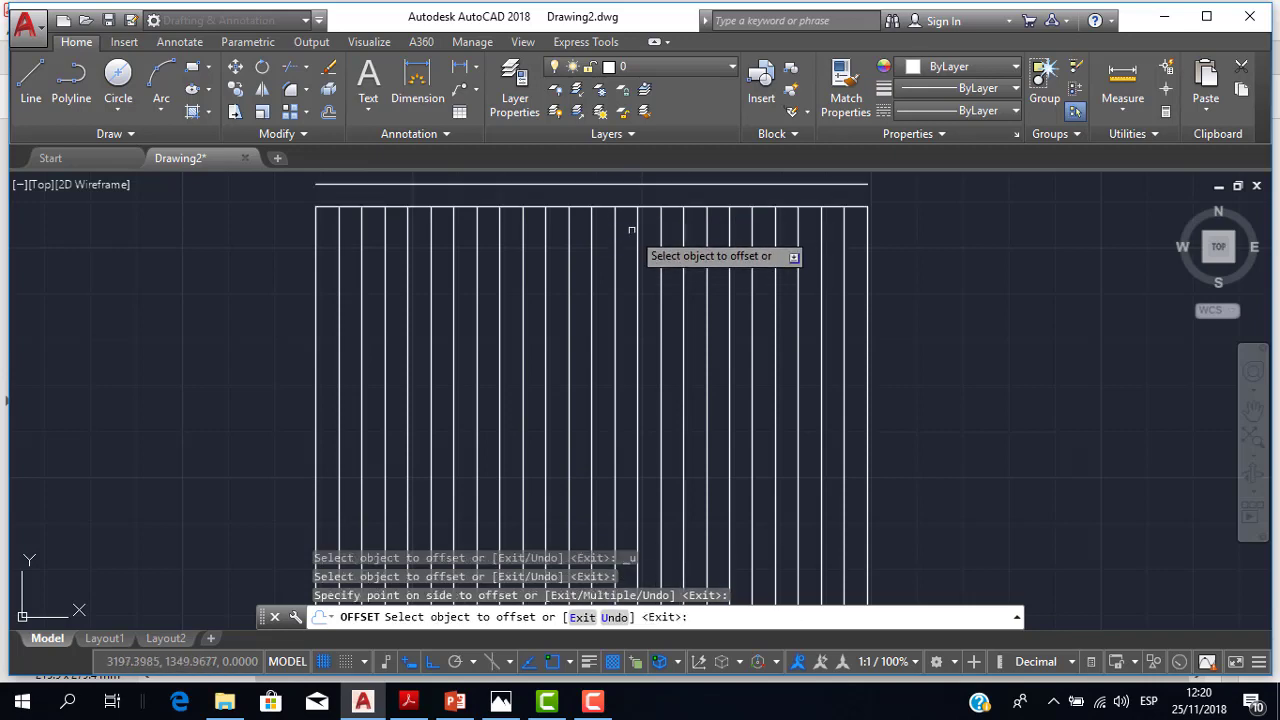
pyautogui.hotkey('ctrl', 'z')
# Offset two copies above the top edge and one below the bottom edge.
pyautogui.scroll(-1, 603, 320)
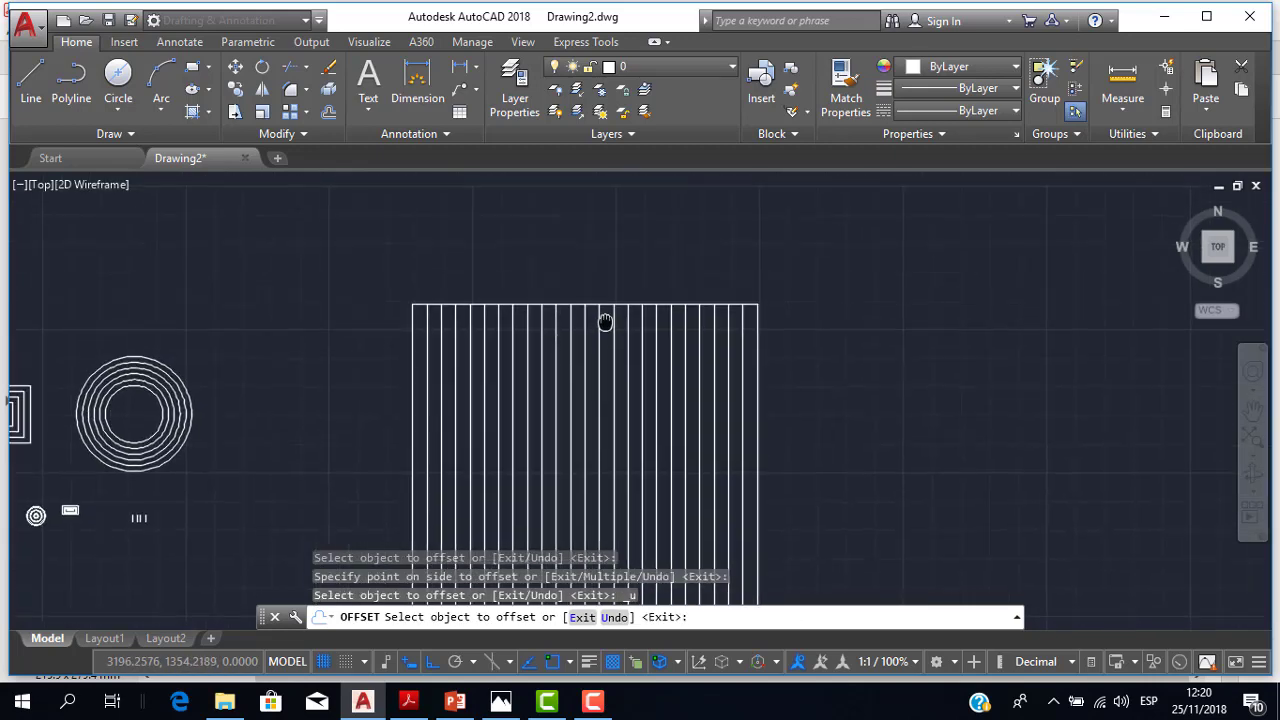
pyautogui.scroll(3, 598, 320)
pyautogui.click(618, 322)
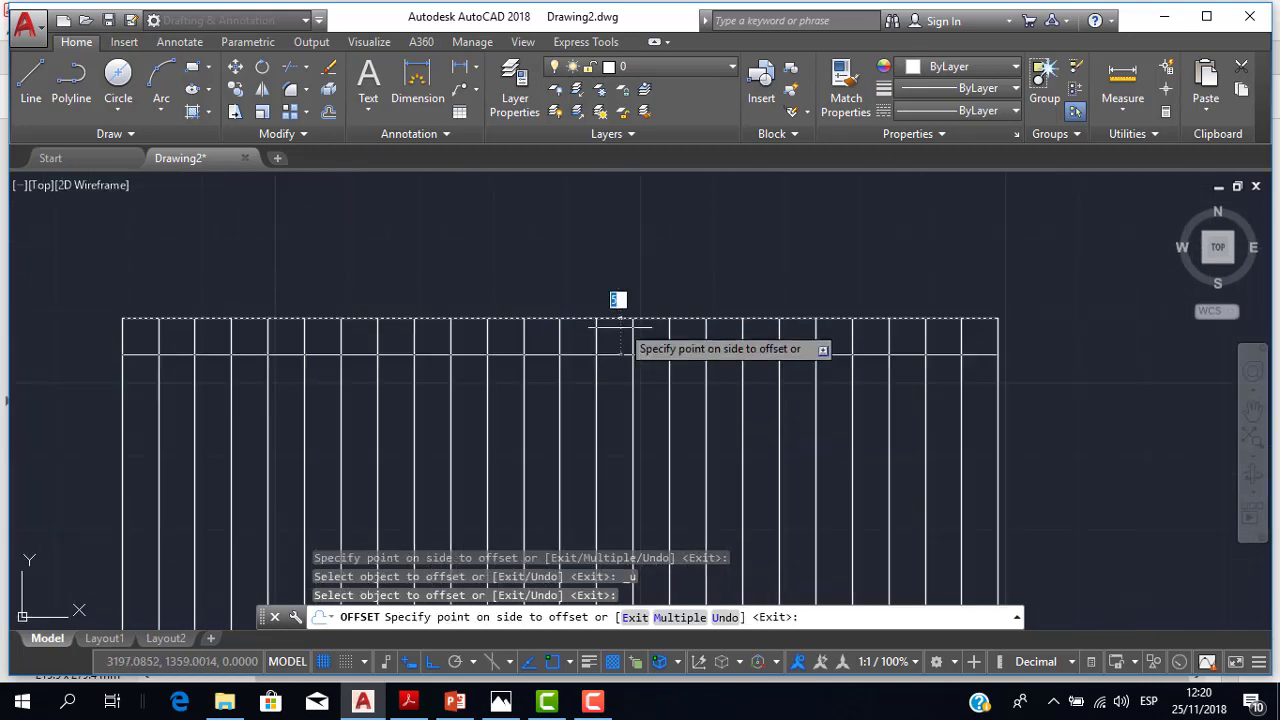
pyautogui.click(614, 279)
pyautogui.click(615, 320)
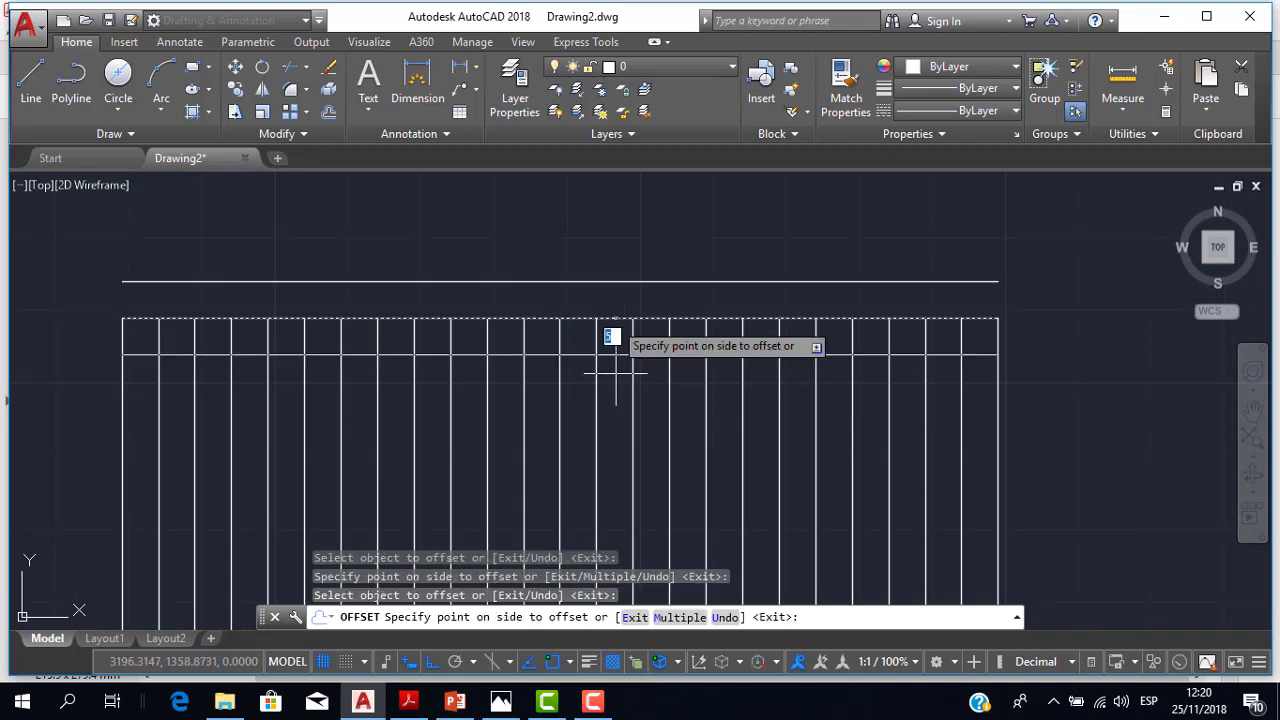
pyautogui.click(620, 300)
pyautogui.scroll(-2, 623, 428)
pyautogui.moveTo(623, 420); pyautogui.dragTo(675, 310, button='middle')
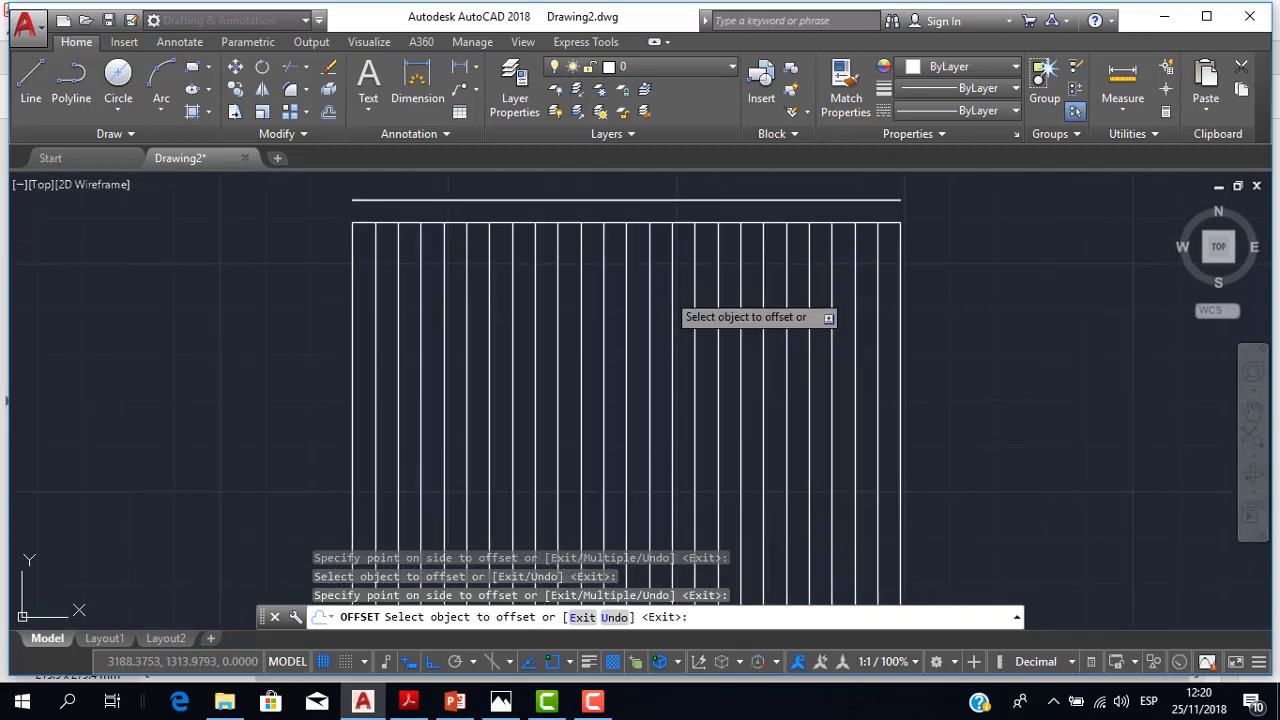
pyautogui.scroll(-3, 675, 380)
pyautogui.scroll(3, 658, 474)
pyautogui.scroll(2, 658, 474)
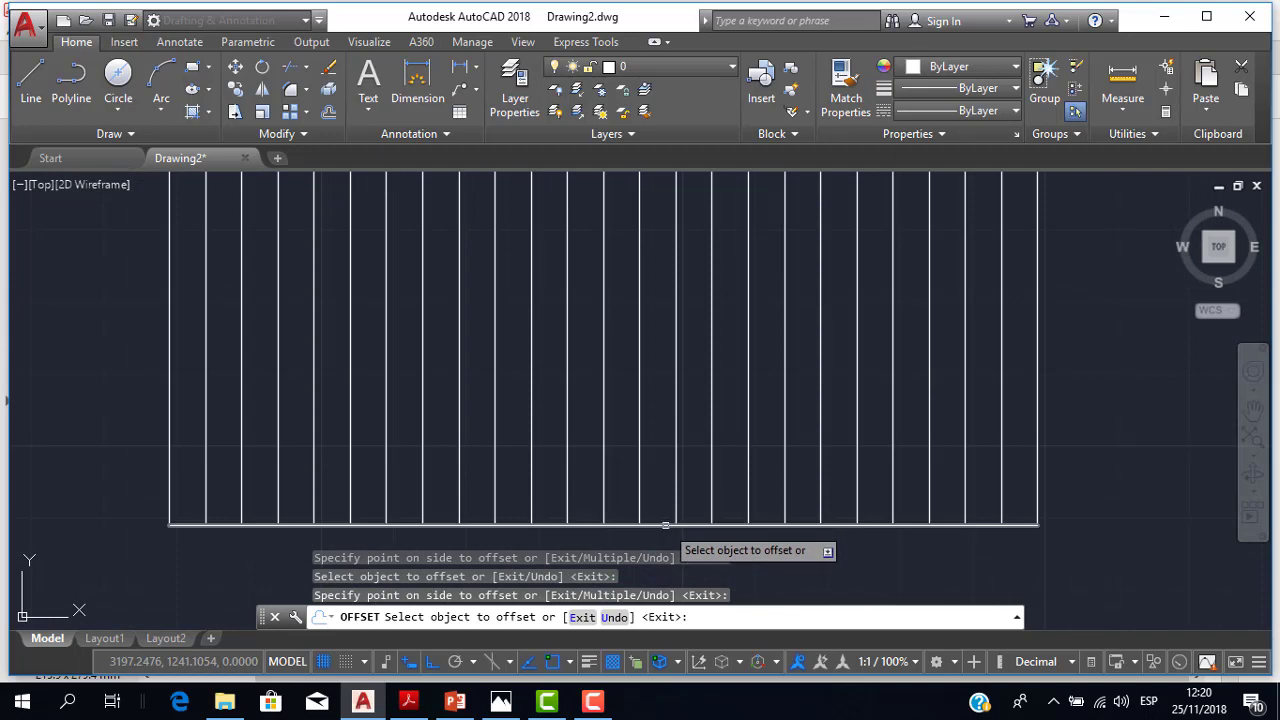
pyautogui.click(666, 523)
pyautogui.click(667, 545)
pyautogui.scroll(-5, 667, 456)
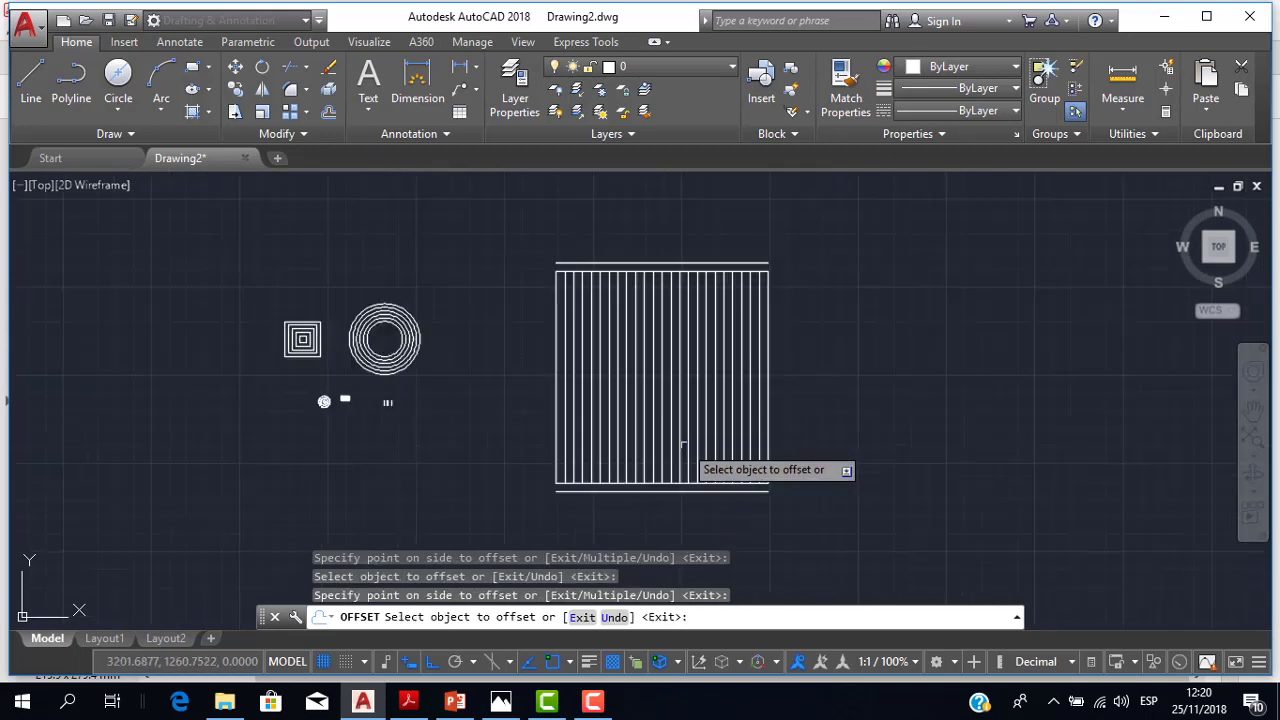
pyautogui.moveTo(680, 394); pyautogui.dragTo(608, 384, button='middle')
# End OFFSET and delete the stray horizontal lines above and below the square.
pyautogui.press('Escape')
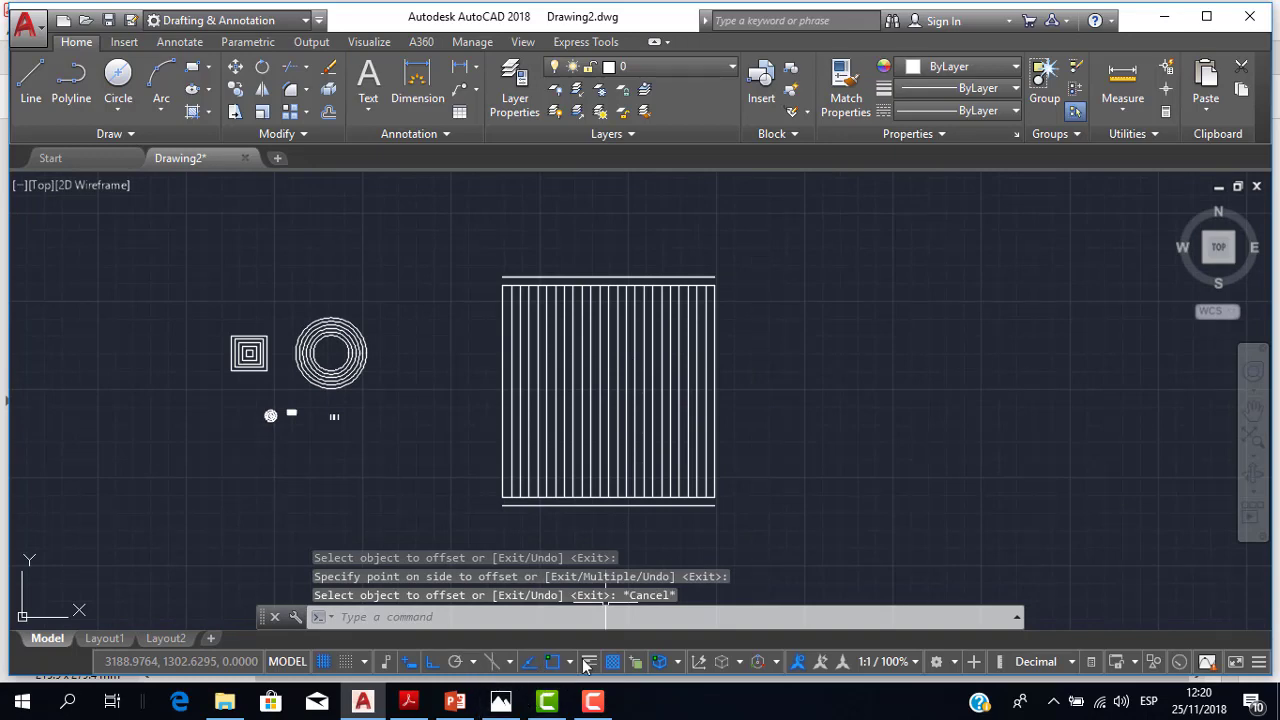
pyautogui.scroll(4, 646, 270)
pyautogui.click(672, 292)
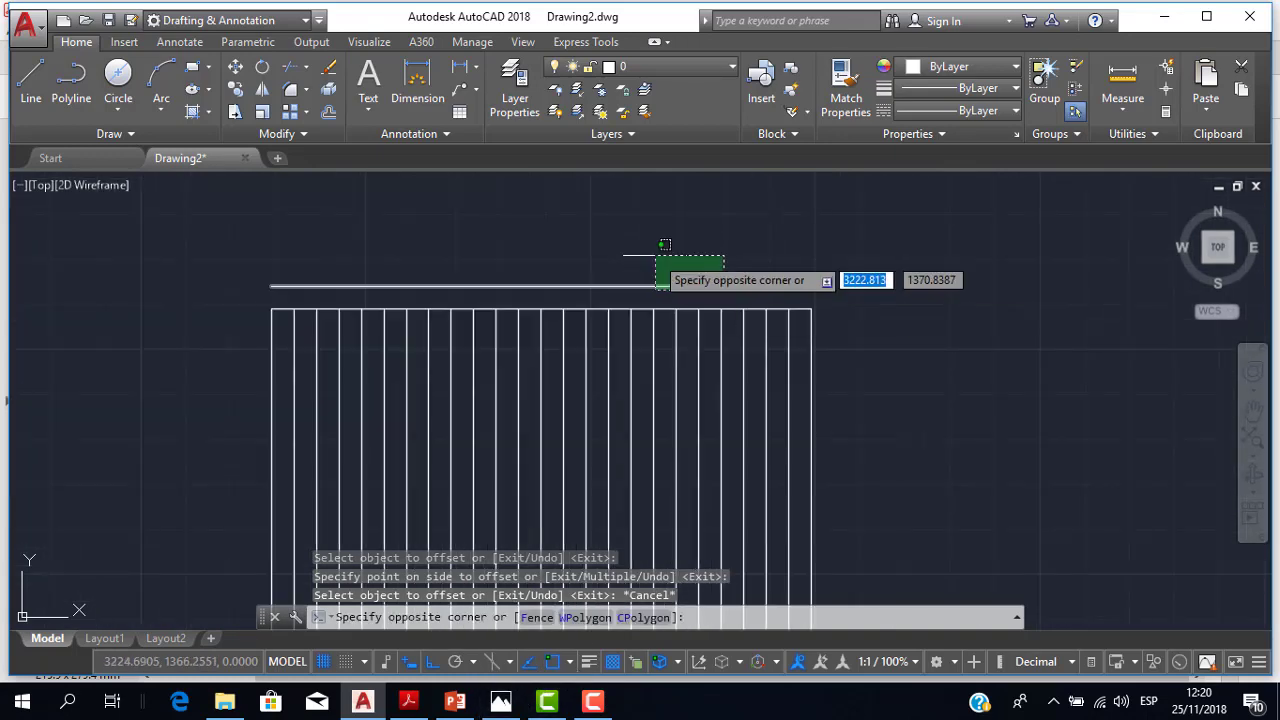
pyautogui.click(600, 255)
pyautogui.press('Delete')
pyautogui.moveTo(815, 325); pyautogui.dragTo(814, 186, button='middle')
pyautogui.scroll(-2, 694, 429)
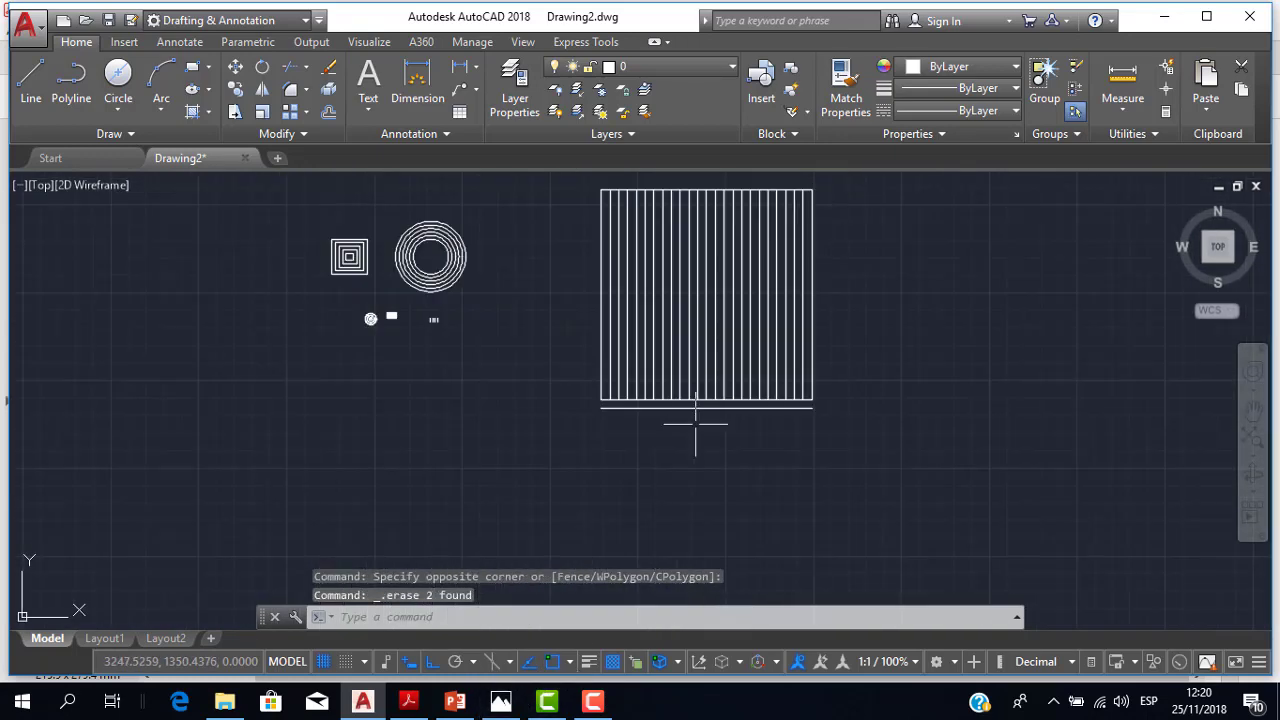
pyautogui.scroll(1, 694, 414)
pyautogui.click(699, 399)
pyautogui.press('Delete')
pyautogui.scroll(4, 700, 343)
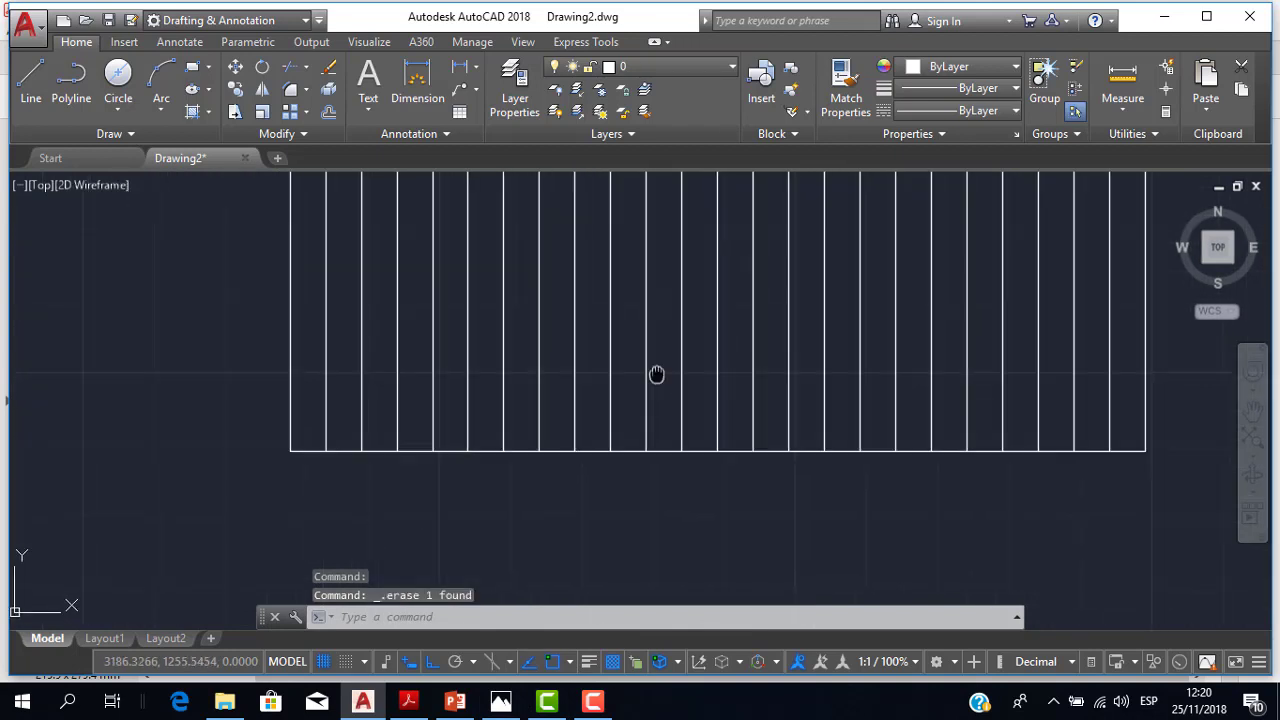
# Start OFFSET at distance 5 and copy the square's bottom edge upward.
pyautogui.click(329, 111)
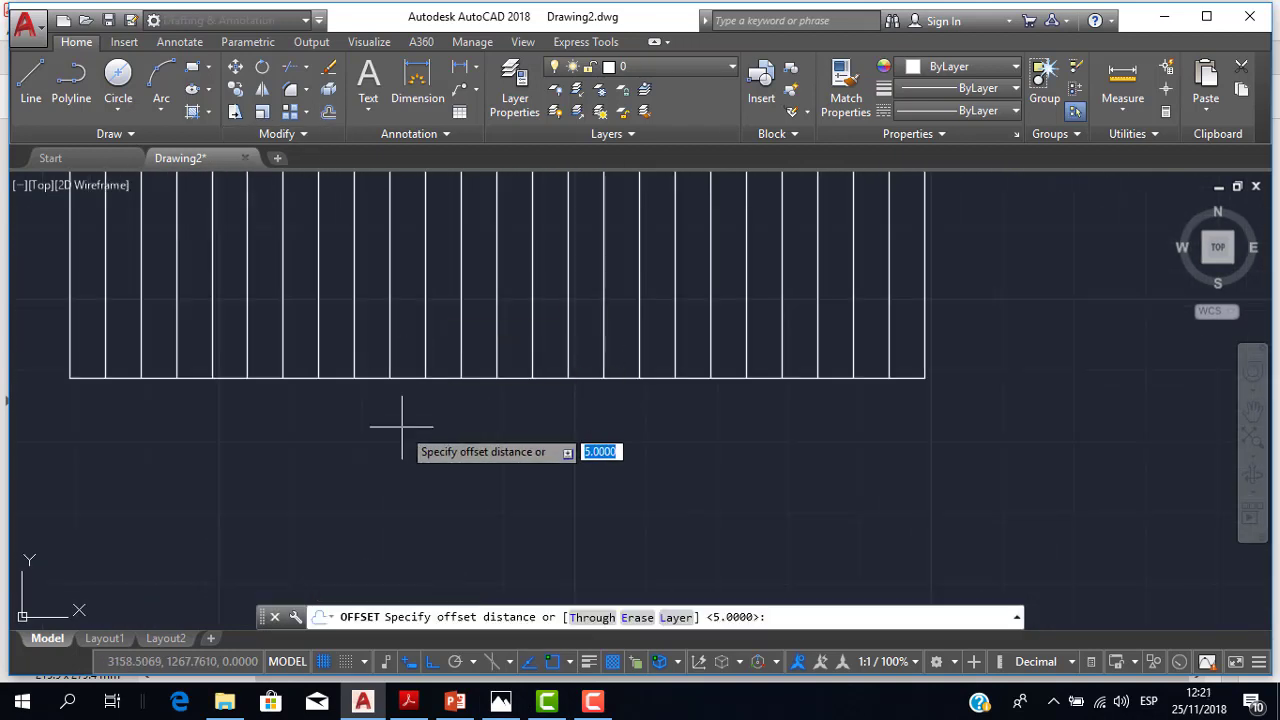
pyautogui.press('Return')
pyautogui.scroll(4, 466, 383)
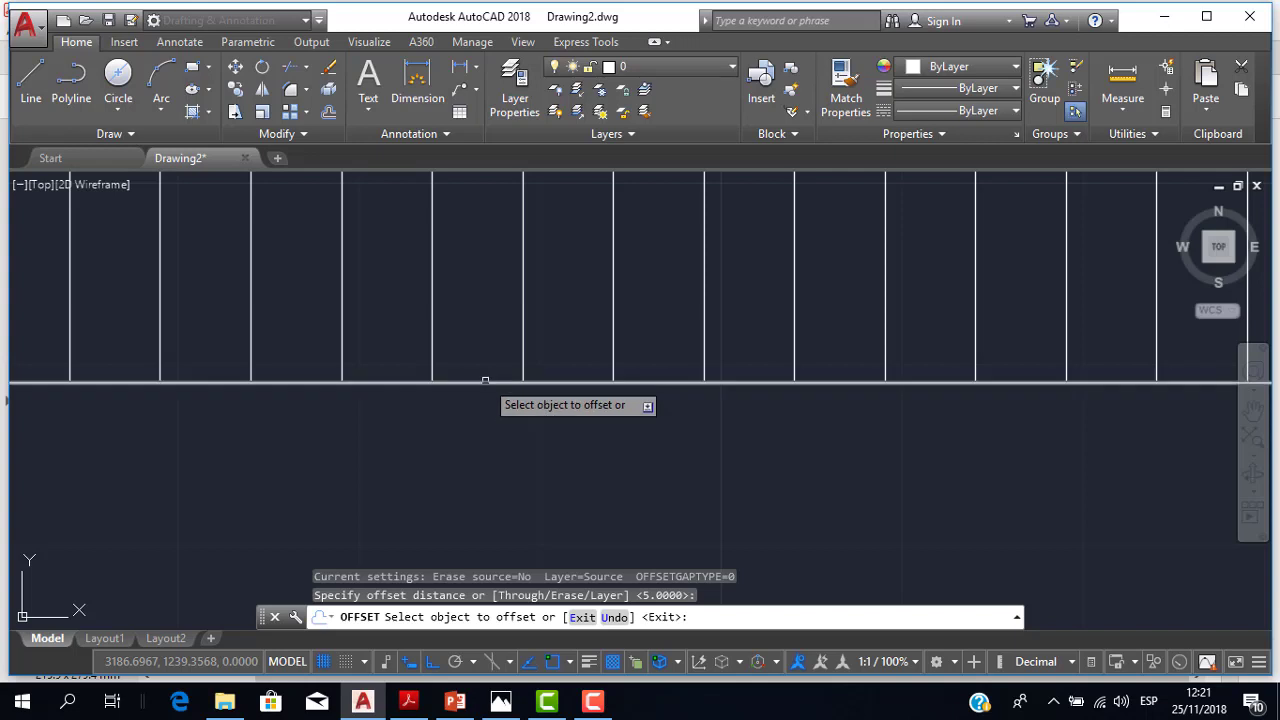
pyautogui.click(485, 382)
pyautogui.click(485, 243)
# Keep offsetting the topmost horizontal line 5 units upward to add more rows.
pyautogui.scroll(-2, 480, 262)
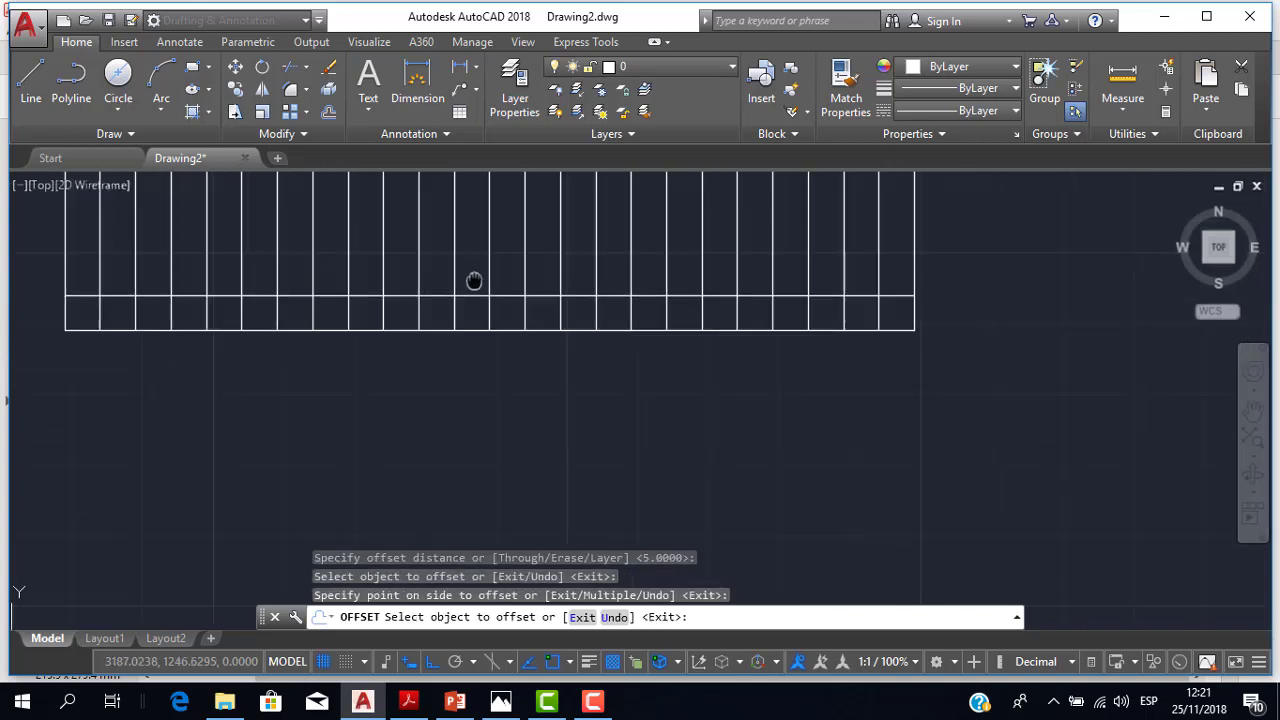
pyautogui.scroll(2, 471, 277)
pyautogui.scroll(2, 432, 254)
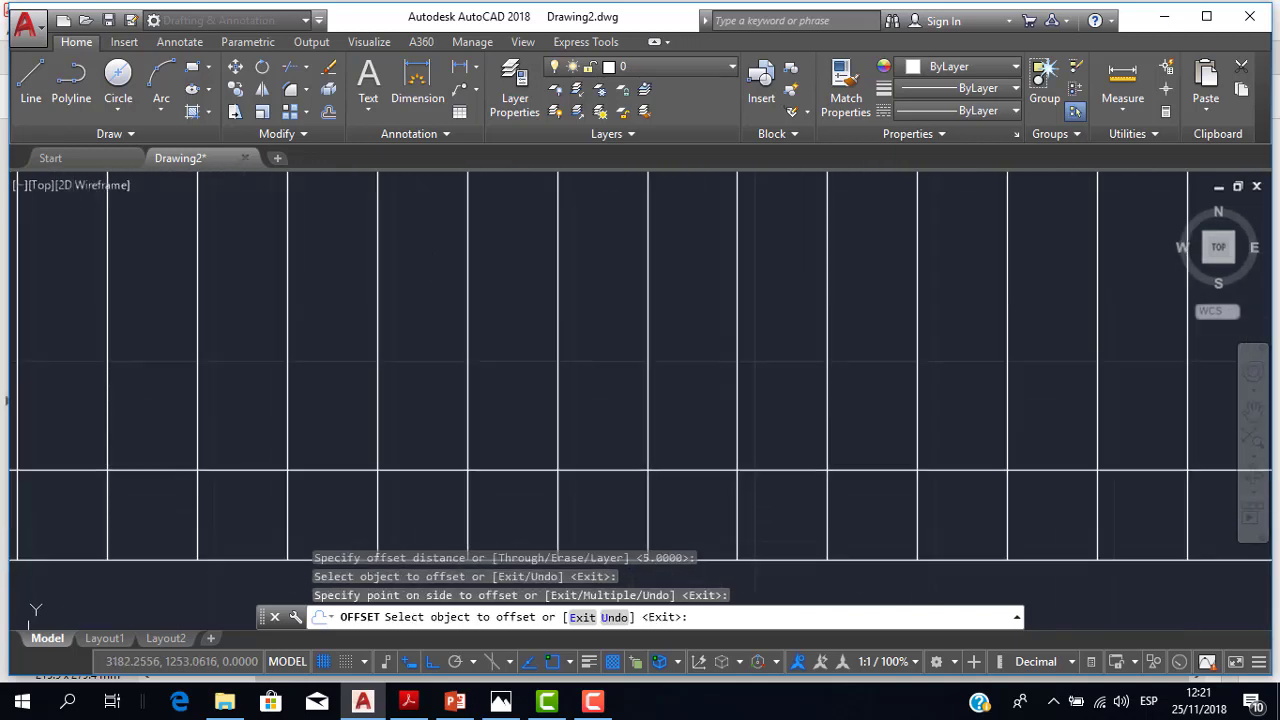
pyautogui.click(522, 471)
pyautogui.click(522, 365)
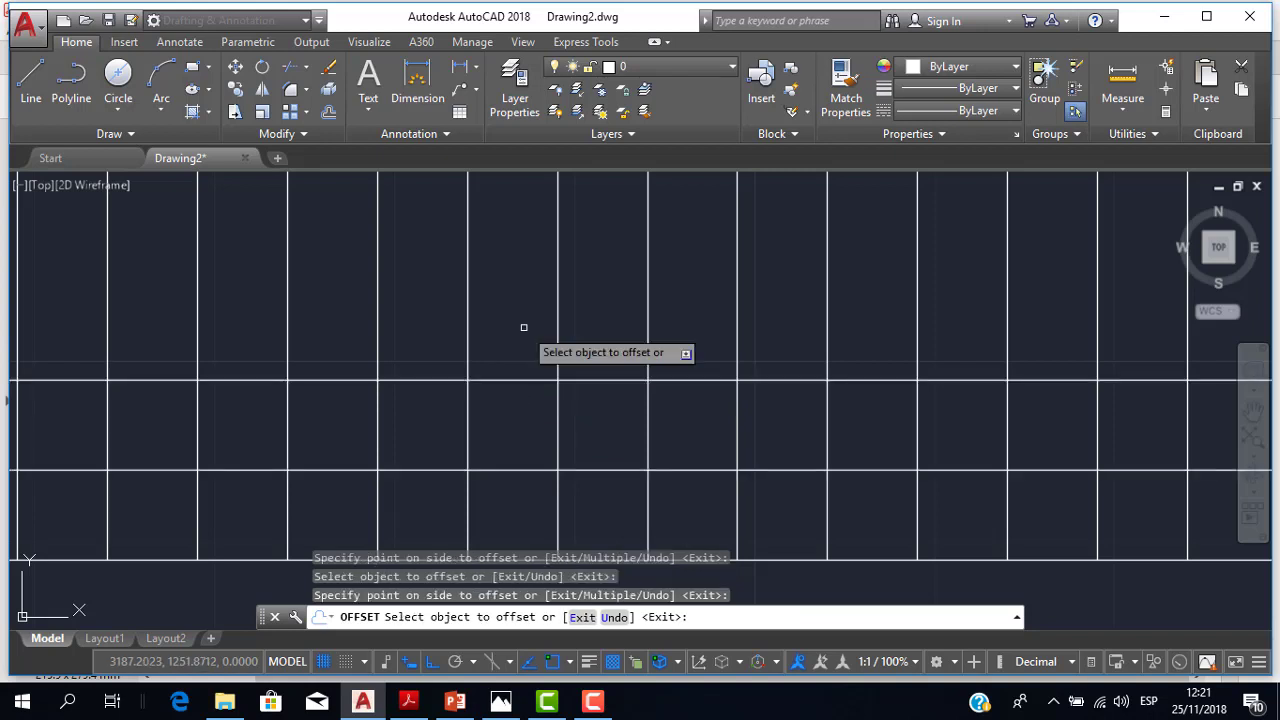
pyautogui.click(520, 380)
pyautogui.click(521, 310)
pyautogui.click(522, 312)
pyautogui.scroll(-3, 530, 325)
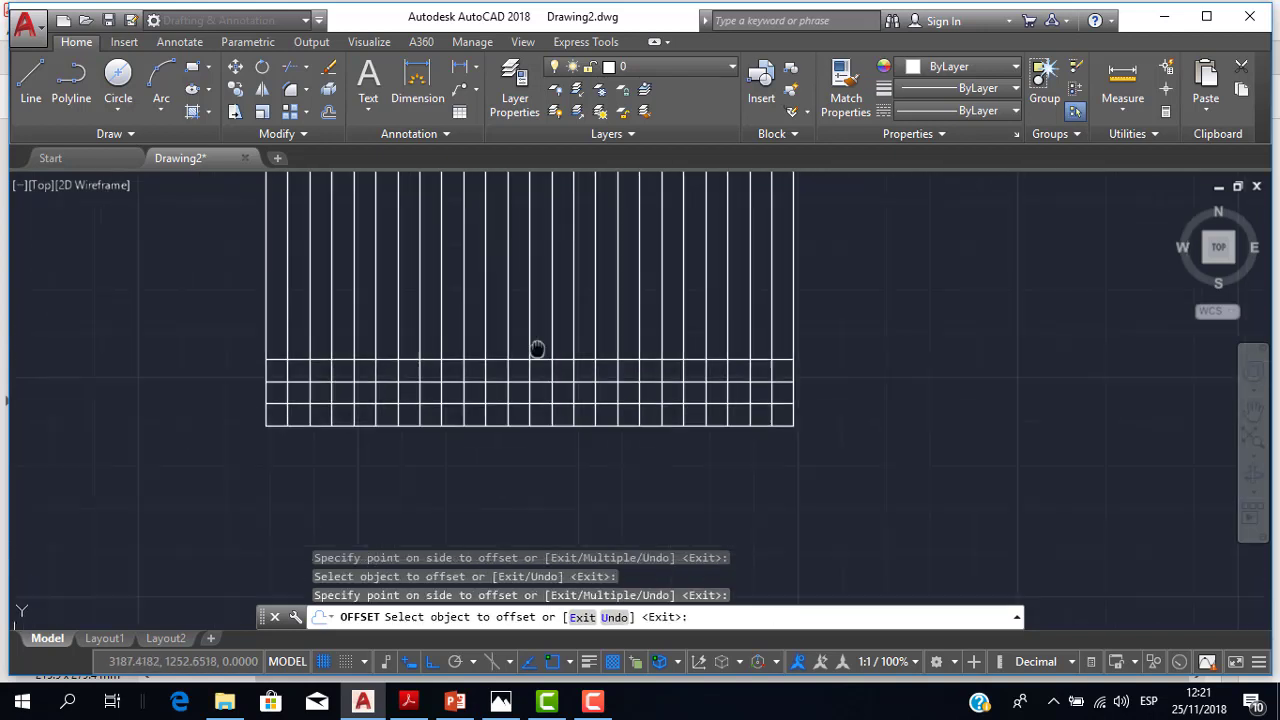
pyautogui.scroll(-1, 534, 349)
pyautogui.scroll(1, 545, 360)
pyautogui.scroll(3, 554, 400)
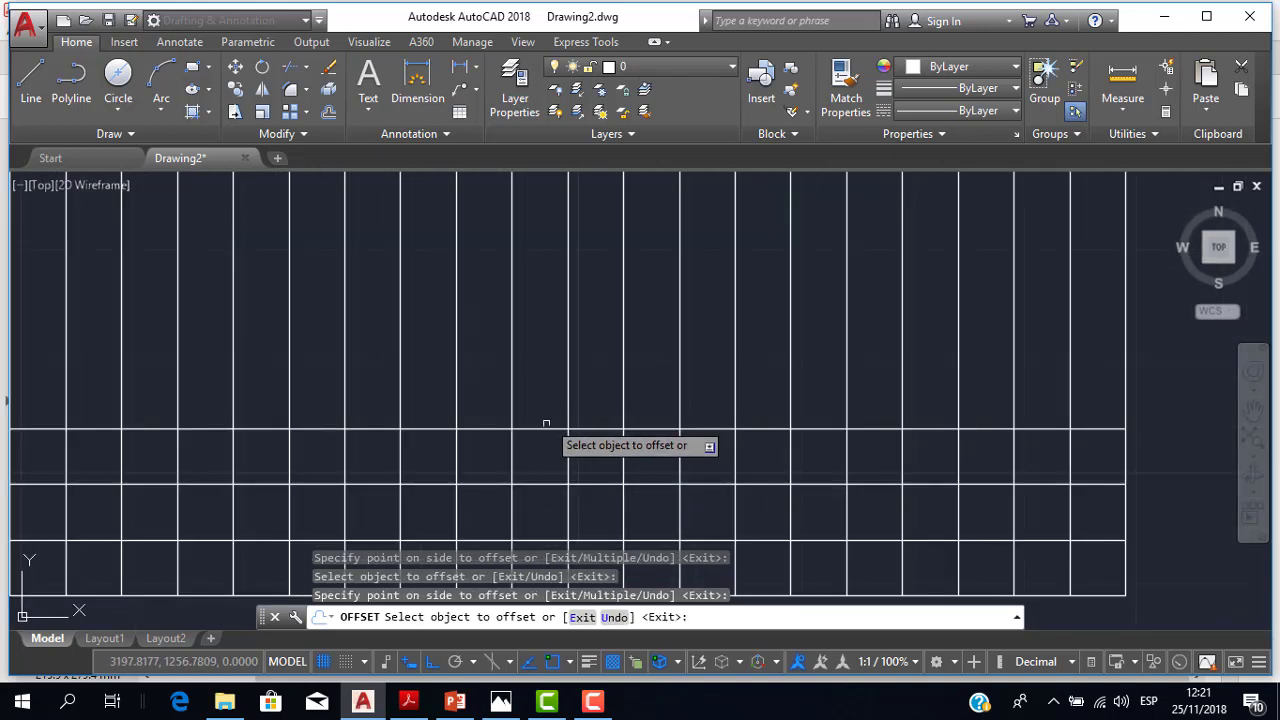
pyautogui.click(544, 428)
pyautogui.click(532, 400)
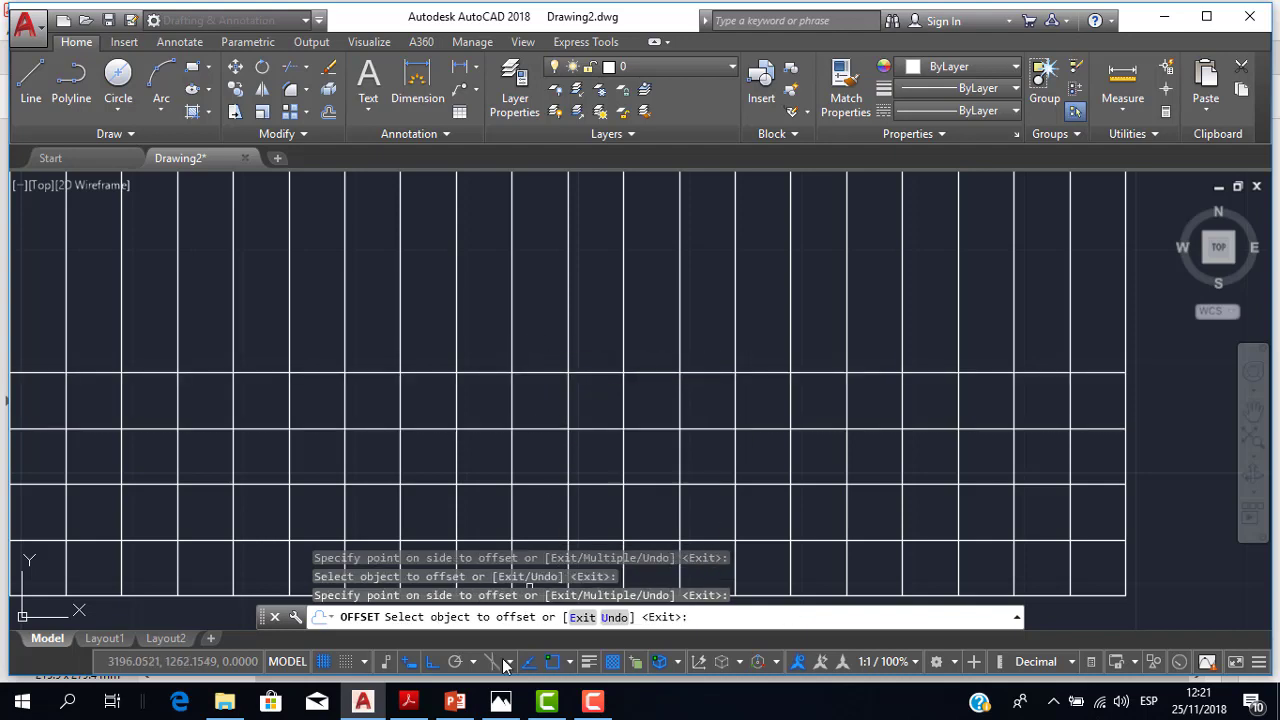
# Check the reference grid in the PDF, then return to the drawing.
pyautogui.click(418, 710)
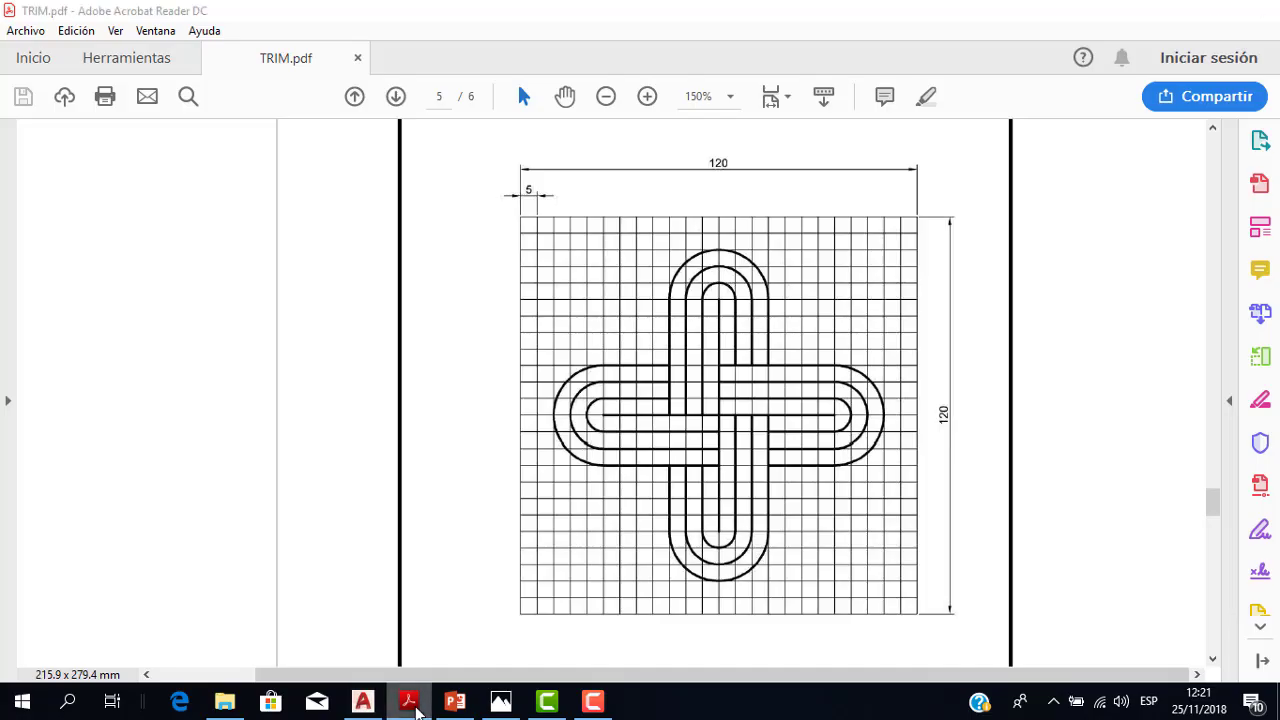
pyautogui.hotkey('alt', 'Tab')
pyautogui.scroll(-4, 796, 436)
pyautogui.scroll(2, 770, 428)
# Offset the topmost horizontal line upward twice, adding two more 5-unit rows.
pyautogui.scroll(2, 690, 415)
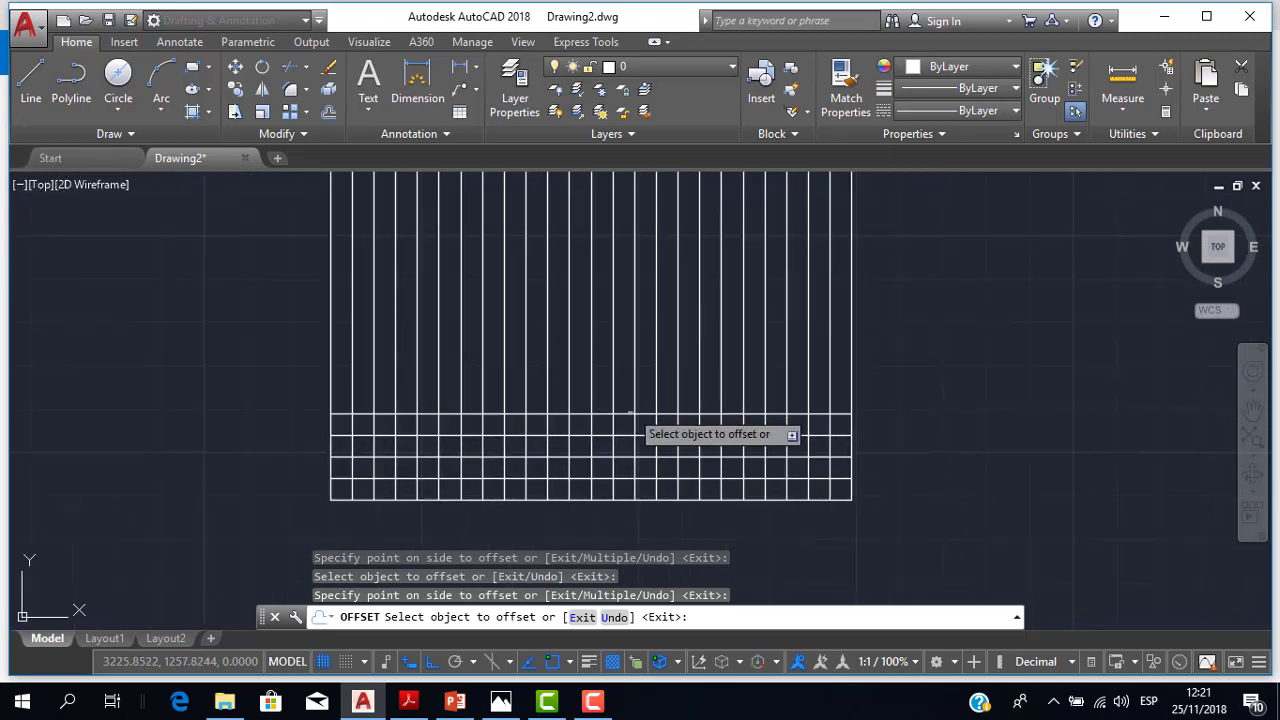
pyautogui.scroll(2, 610, 420)
pyautogui.click(606, 422)
pyautogui.click(588, 343)
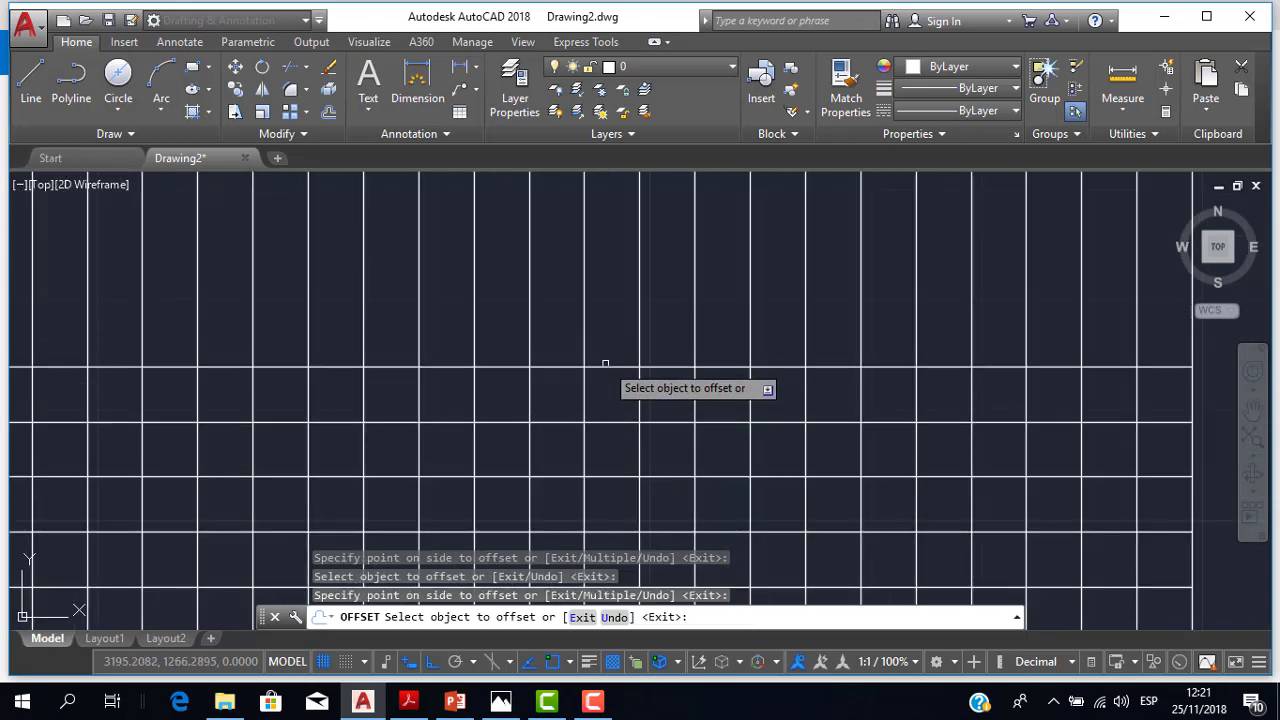
pyautogui.click(530, 366)
pyautogui.click(610, 298)
# Compare against the TRIM.pdf reference grid, then return to AutoCAD.
pyautogui.scroll(-3, 608, 280)
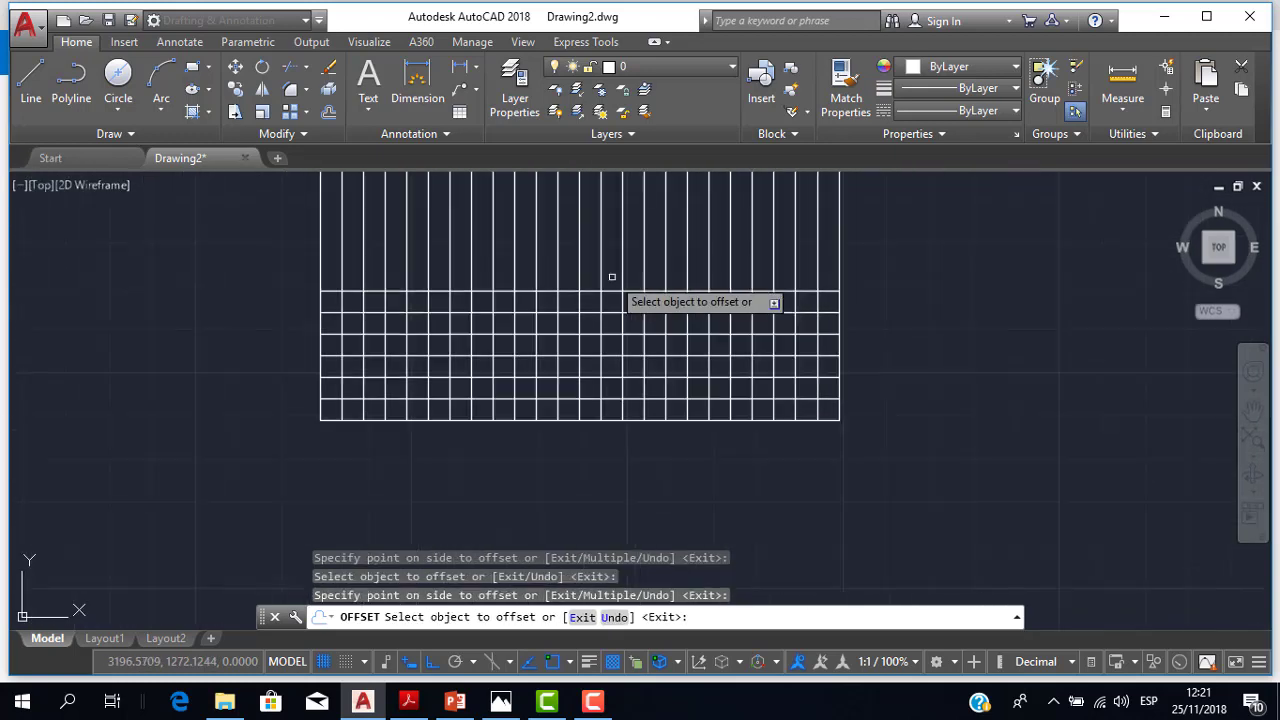
pyautogui.scroll(-1, 580, 371)
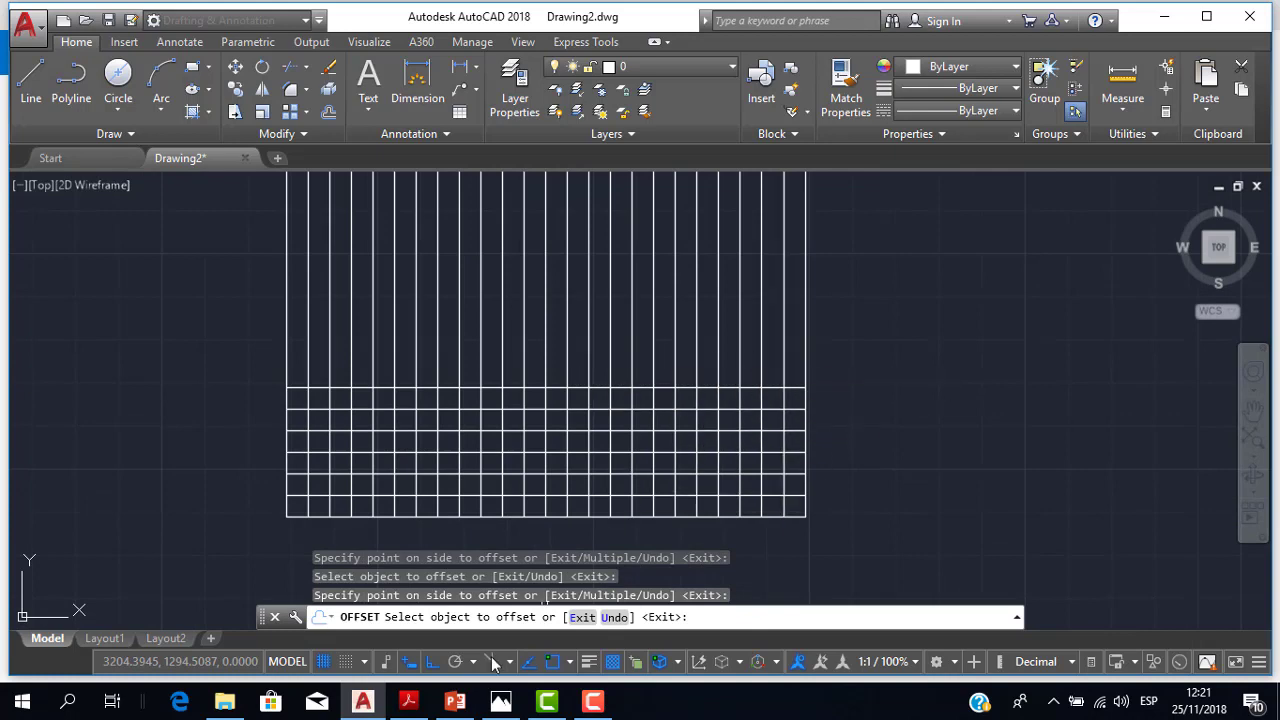
pyautogui.click(422, 705)
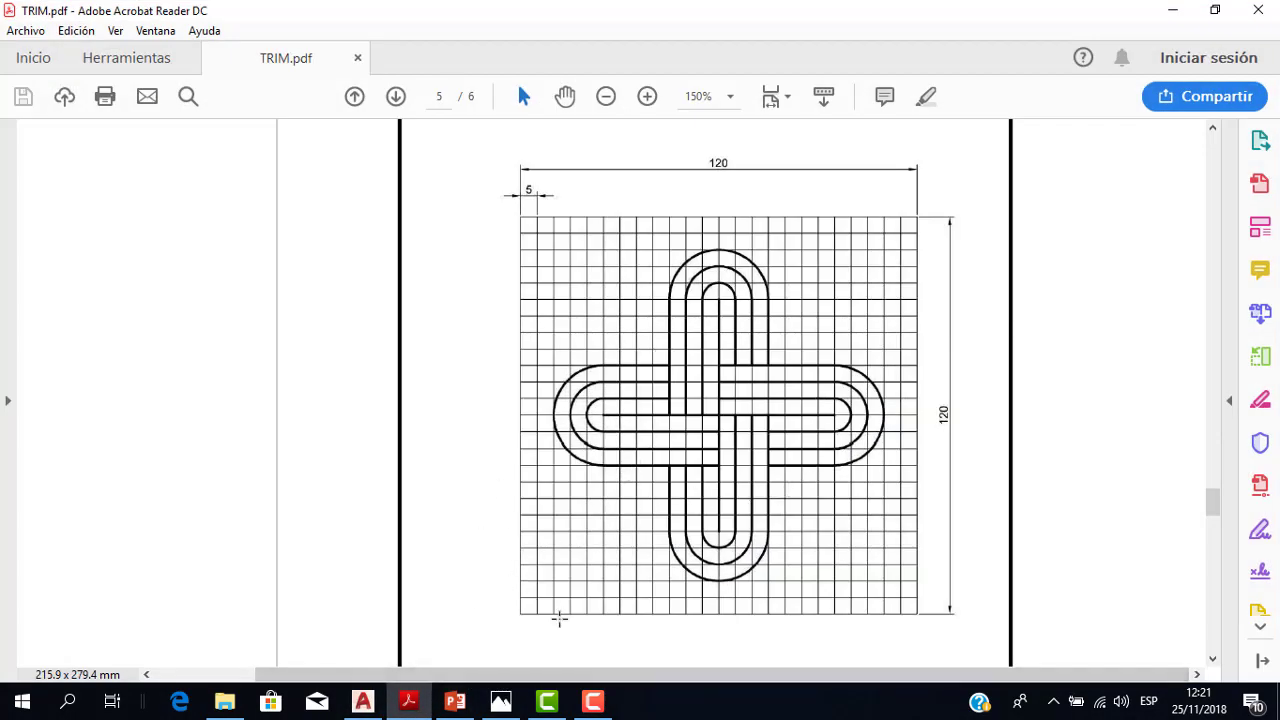
pyautogui.click(368, 705)
pyautogui.scroll(-2, 757, 420)
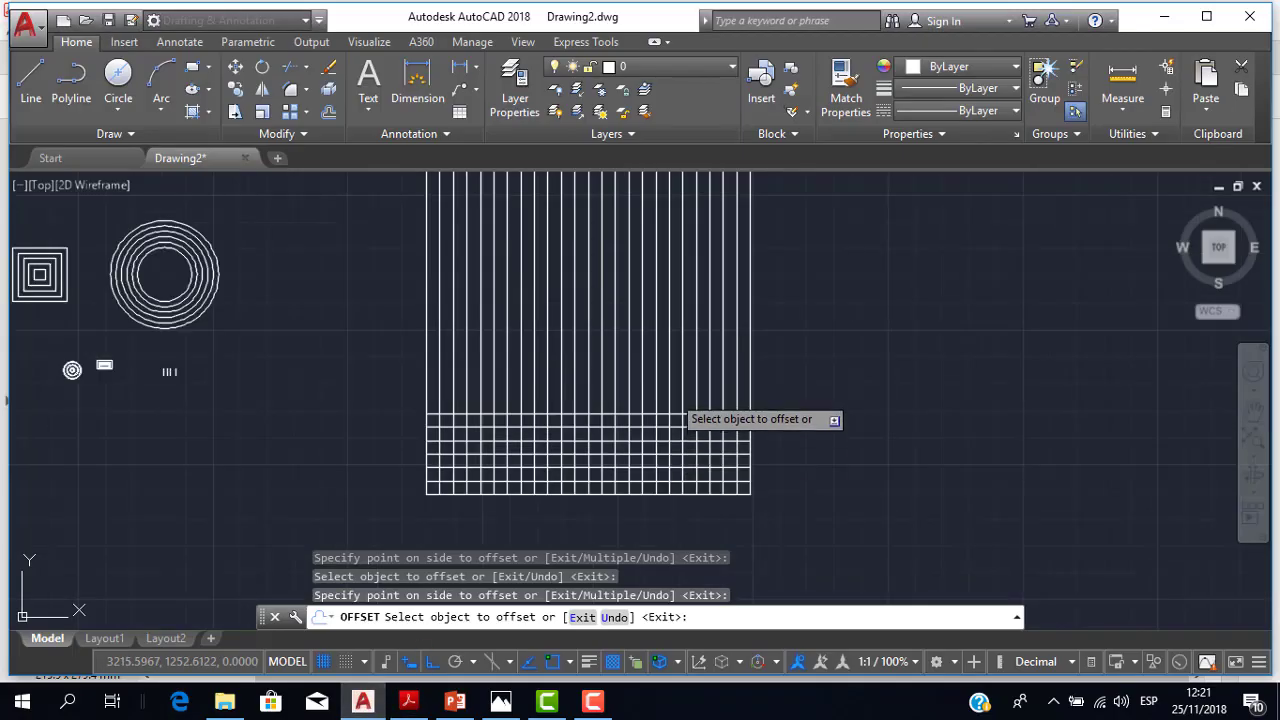
pyautogui.moveTo(549, 397); pyautogui.dragTo(711, 405, button='middle')
pyautogui.scroll(3, 643, 400)
pyautogui.scroll(-5, 643, 400)
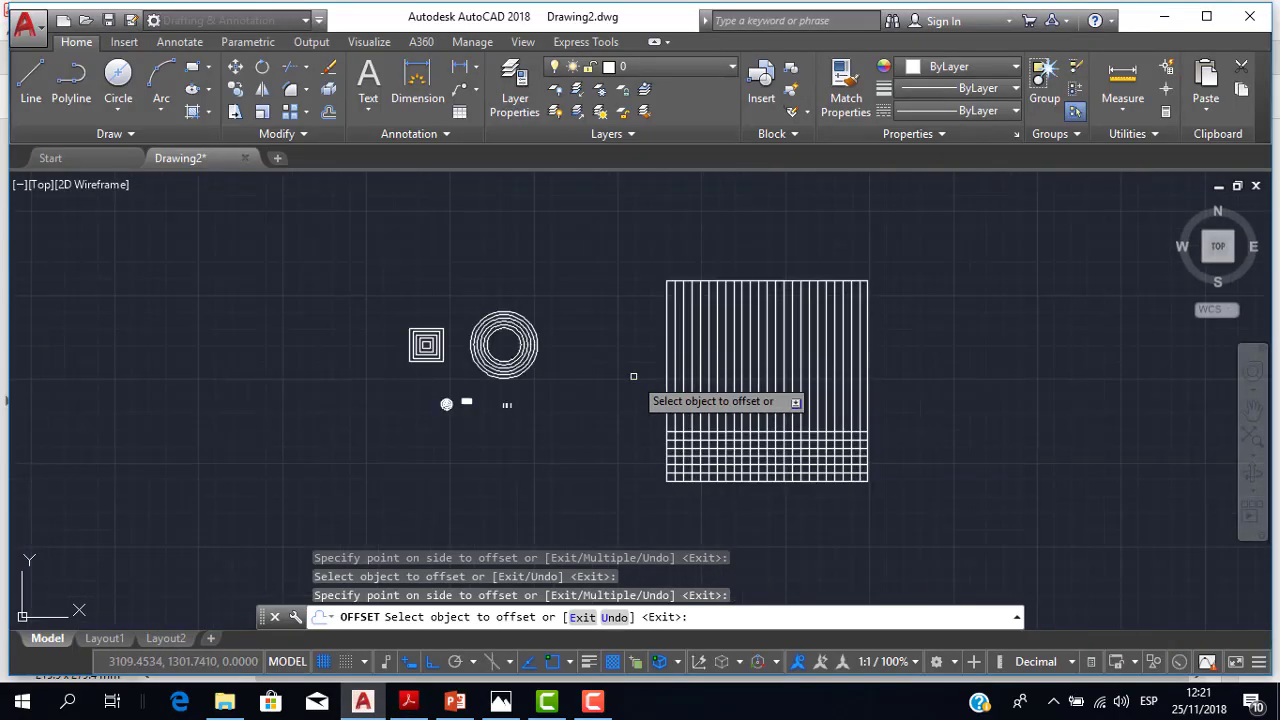
pyautogui.scroll(2, 645, 400)
pyautogui.scroll(-1, 649, 402)
pyautogui.scroll(1, 640, 352)
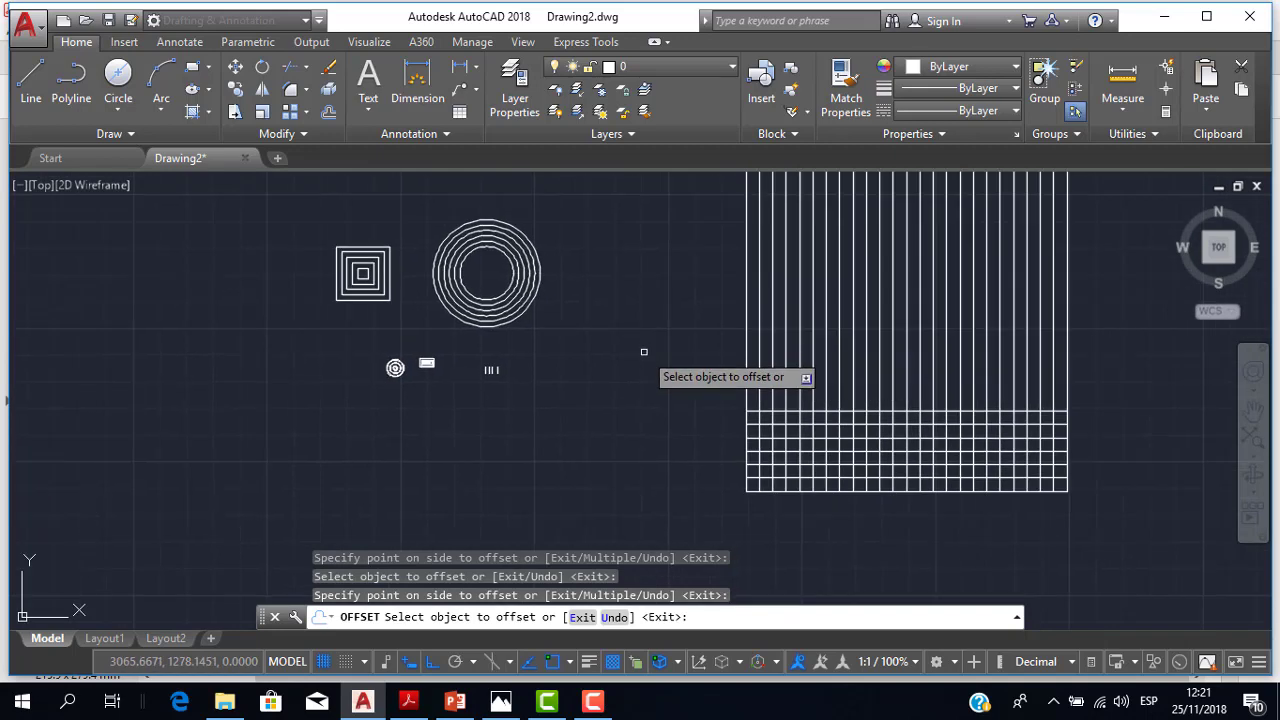
pyautogui.scroll(2, 660, 350)
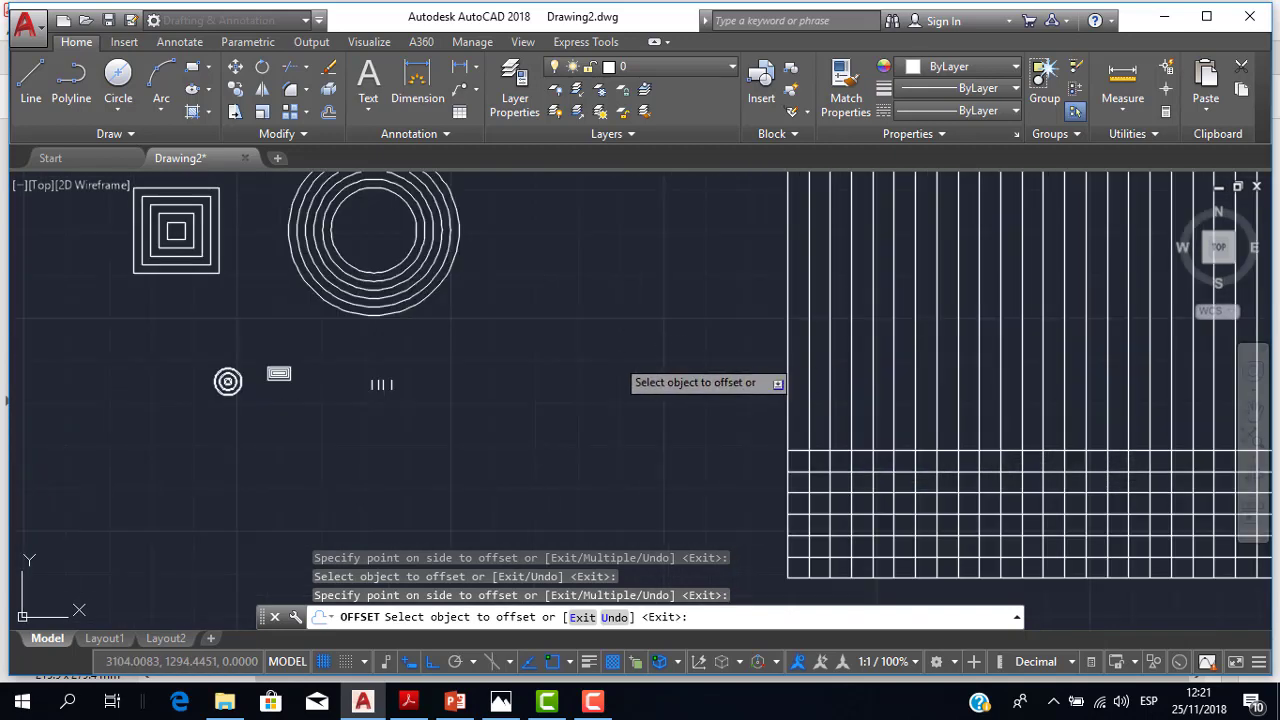
pyautogui.scroll(-2, 616, 358)
pyautogui.scroll(2, 640, 375)
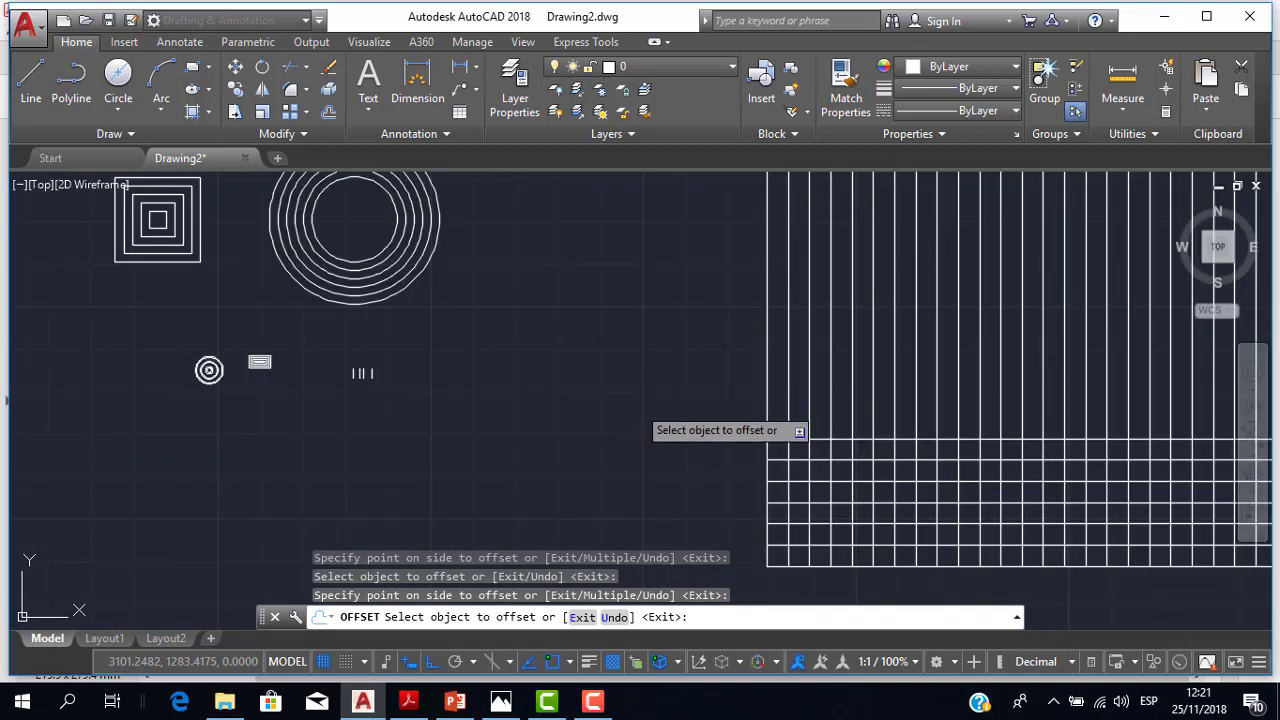